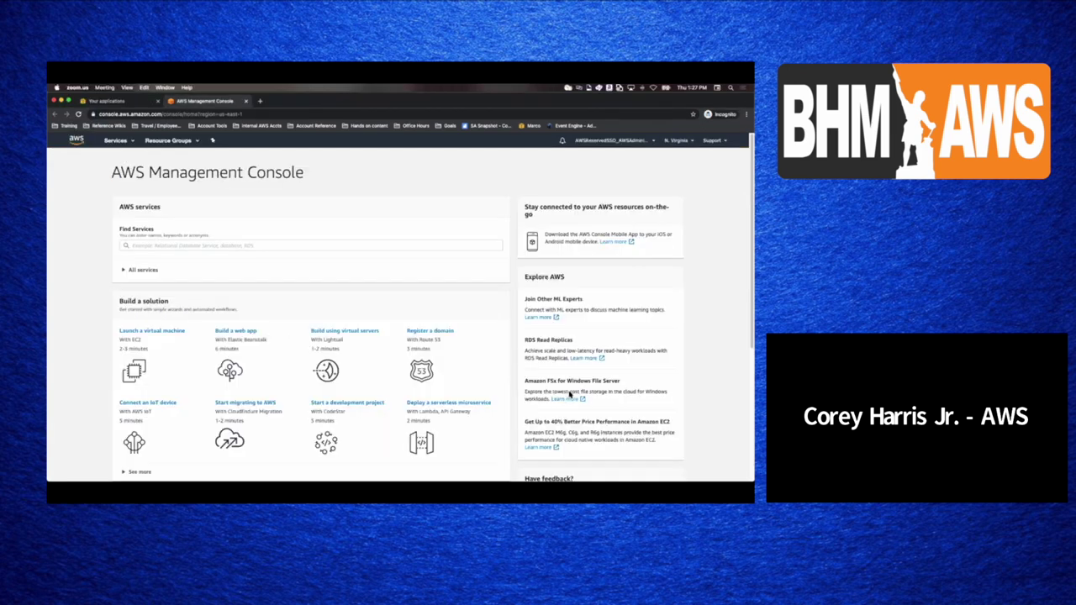
# - Open a new incognito tab beside the console and paste a saved profile address into it
pyautogui.click(147, 246)
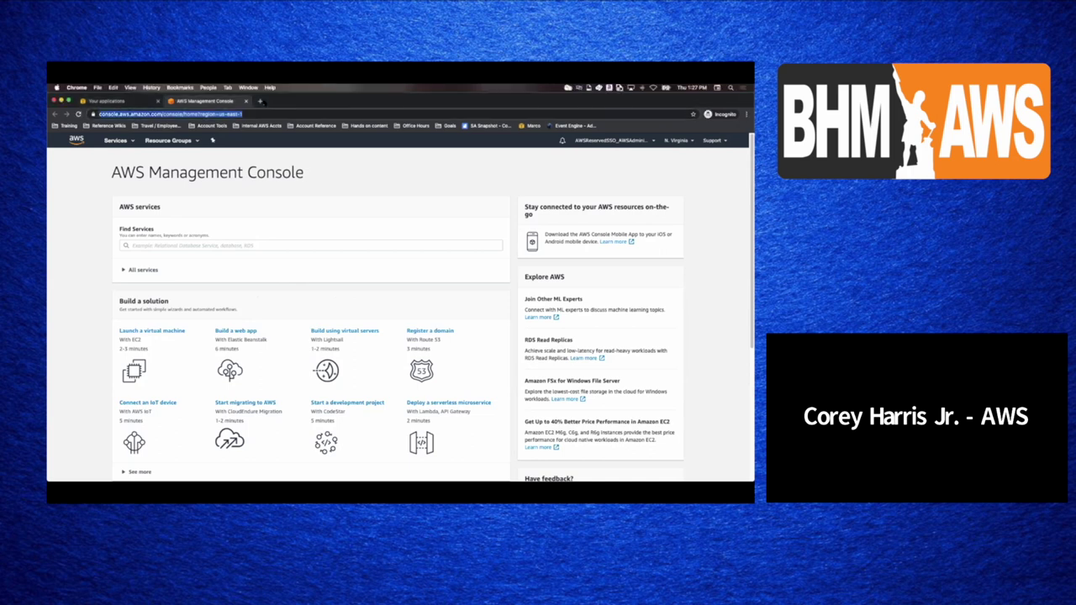
pyautogui.click(260, 101)
pyautogui.press('Return')
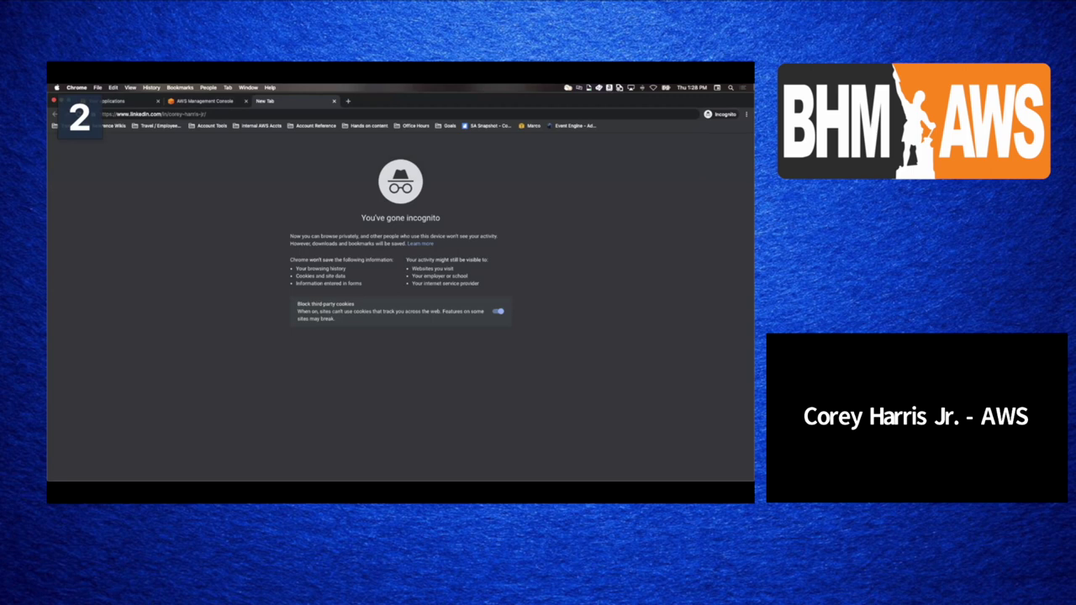
# - Load the Forecasting with Amazon Forecast workshop page in the incognito tab
pyautogui.click(220, 101)
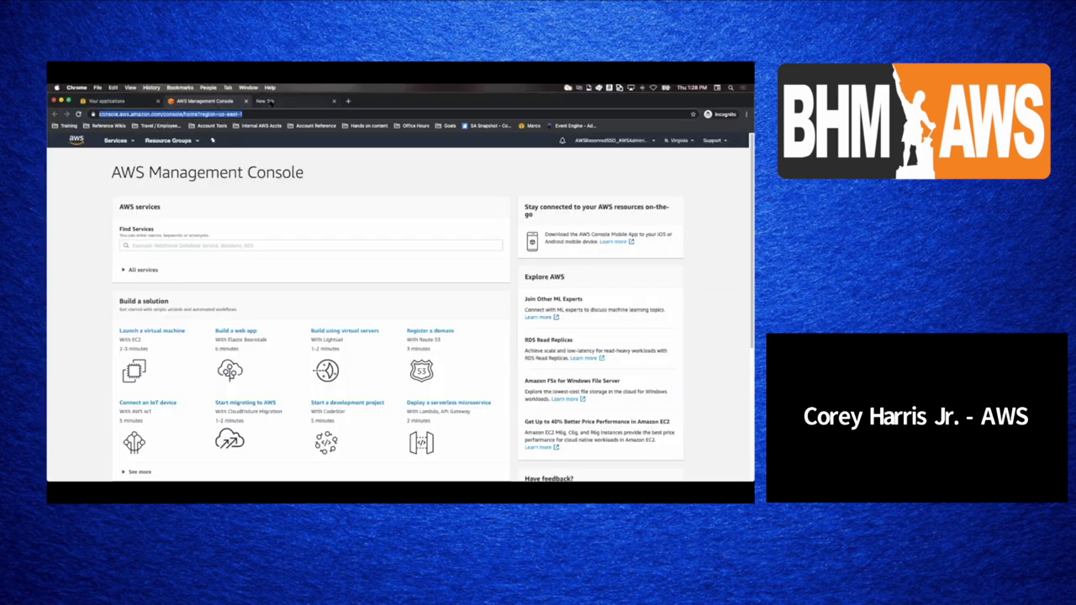
pyautogui.click(268, 101)
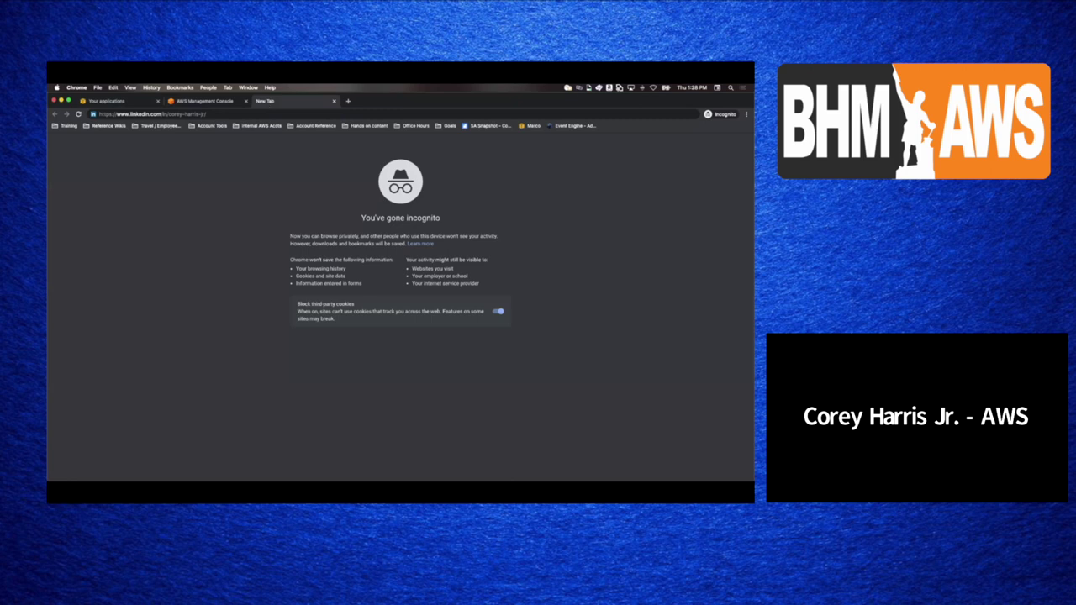
pyautogui.click(180, 114)
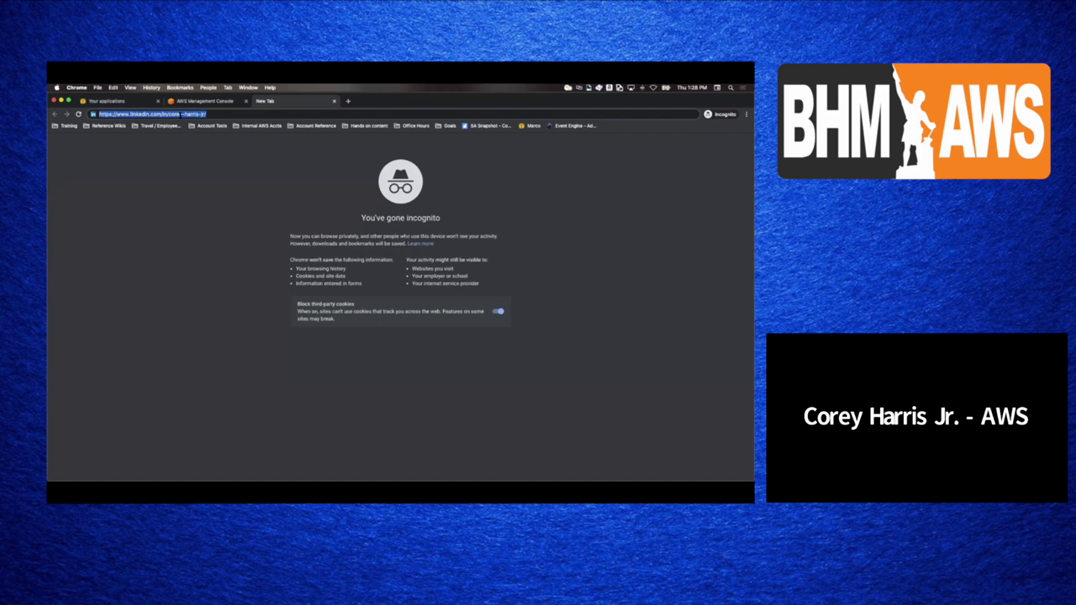
pyautogui.write('https://ml-immersionday.workshop.aws/ai-services/forecast.html')
pyautogui.press('Return')
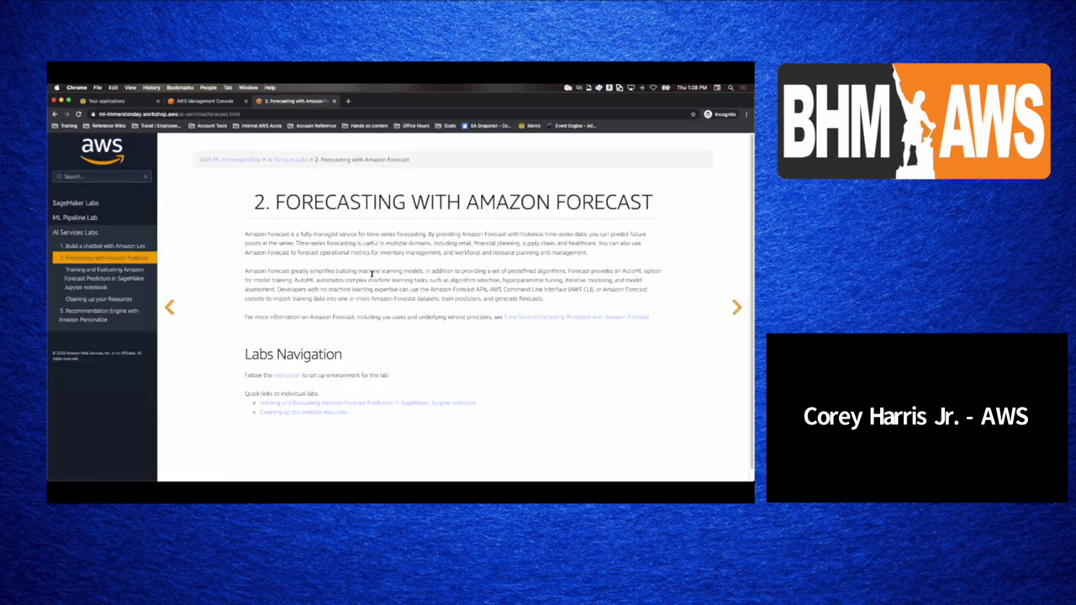
# - Open the lab's GitHub setup instructions and launch its CloudFormation stack template
pyautogui.click(286, 376)
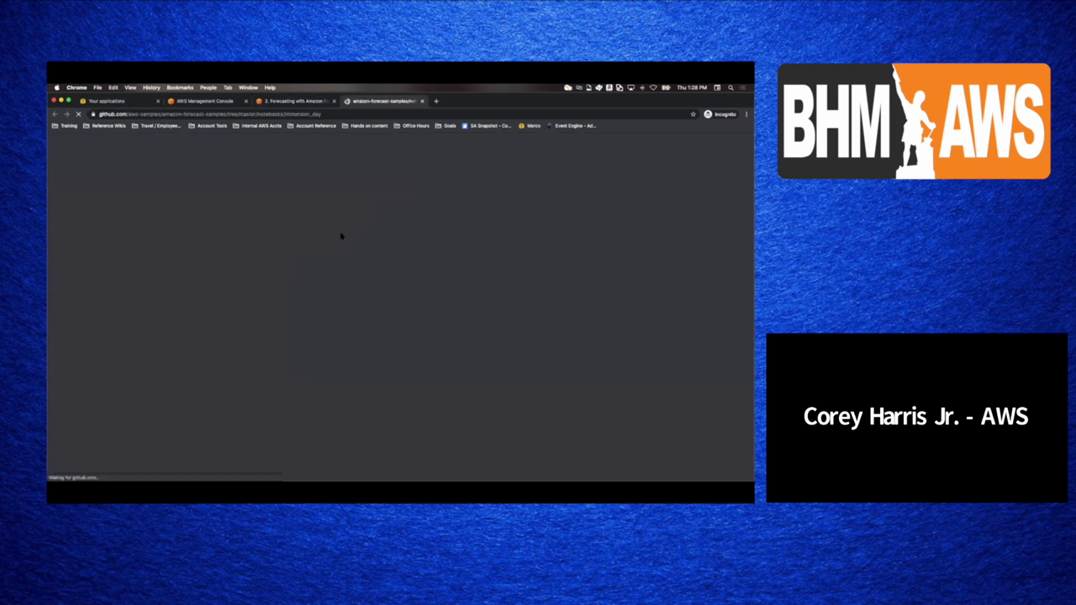
pyautogui.scroll(-10, 344, 238)
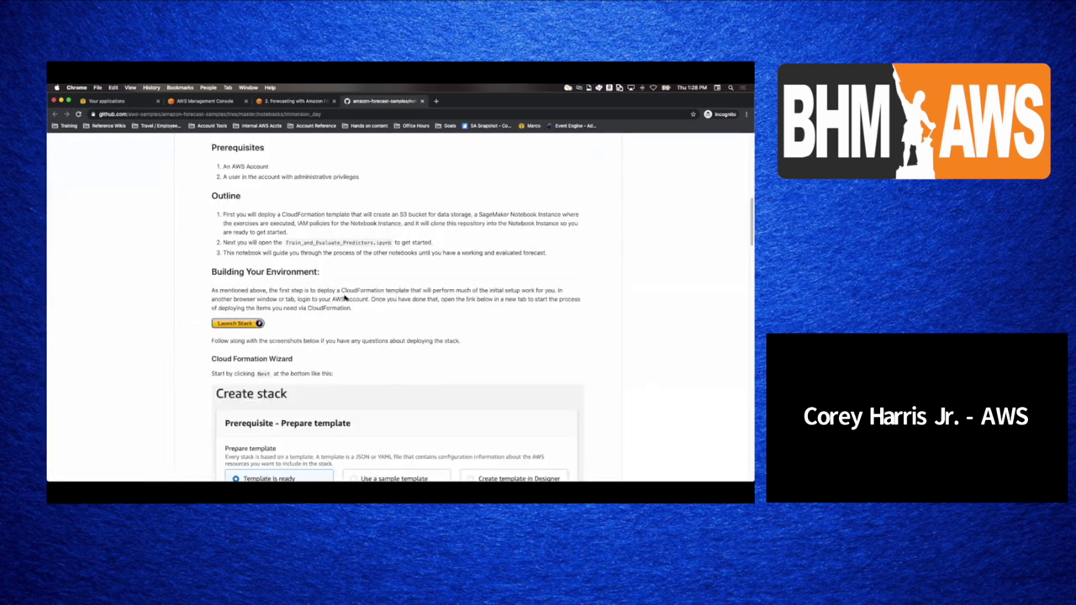
pyautogui.click(234, 323)
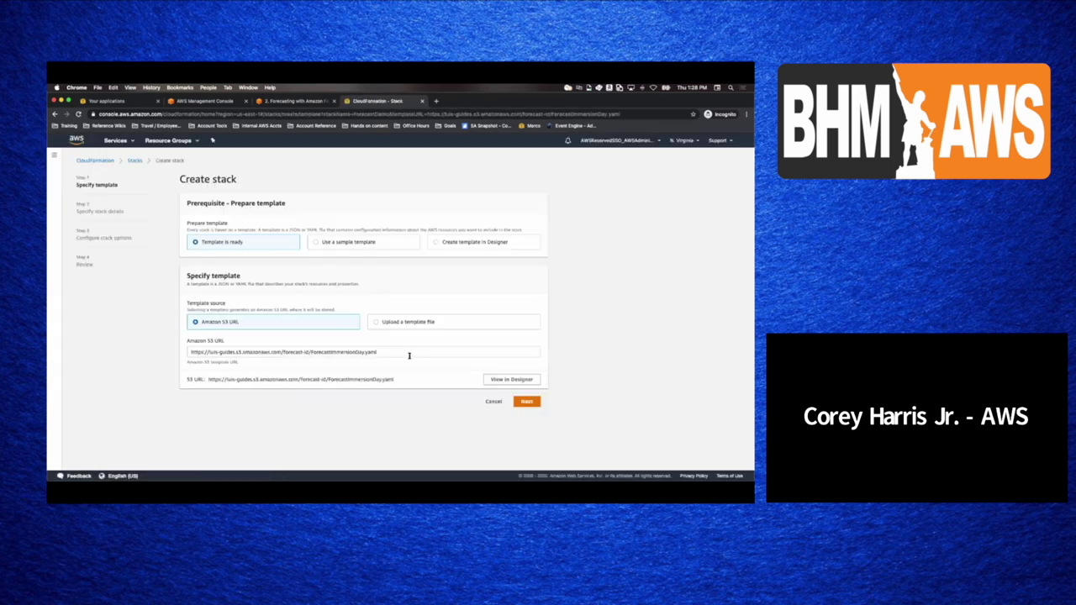
# - Create the ForecastDemo stack with Use existing VPC set to false, acknowledging IAM resource creation
pyautogui.click(523, 401)
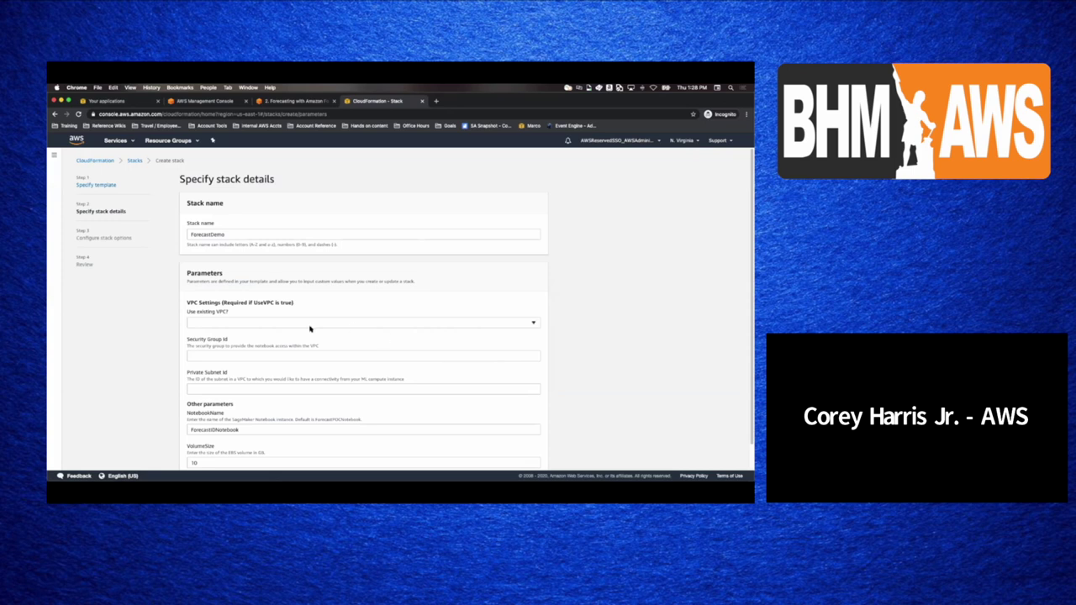
pyautogui.click(291, 325)
pyautogui.click(277, 343)
pyautogui.scroll(-2, 486, 441)
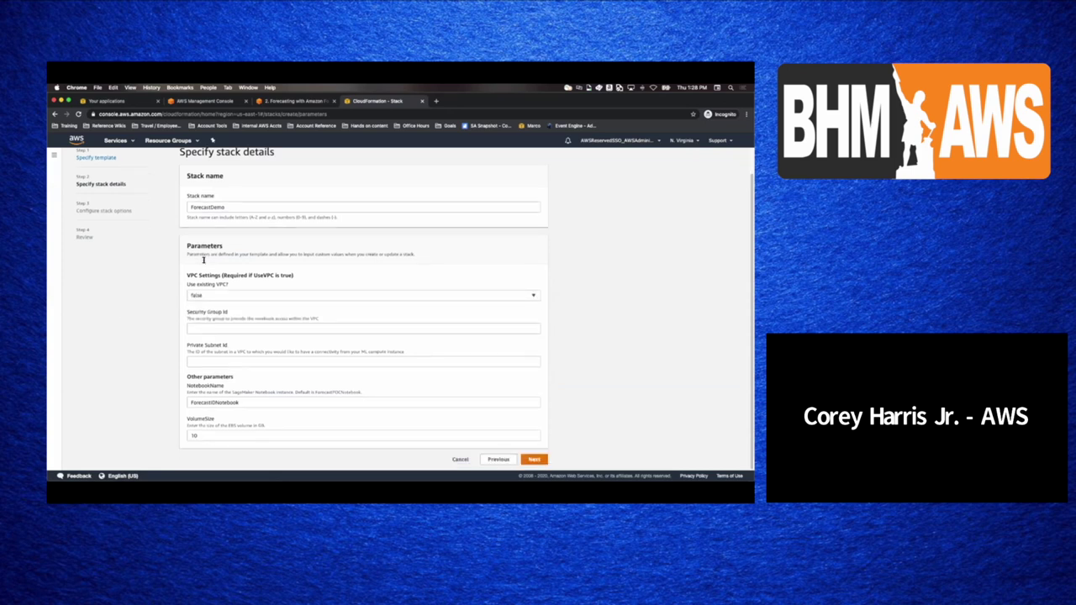
pyautogui.click(534, 459)
pyautogui.scroll(-5, 370, 333)
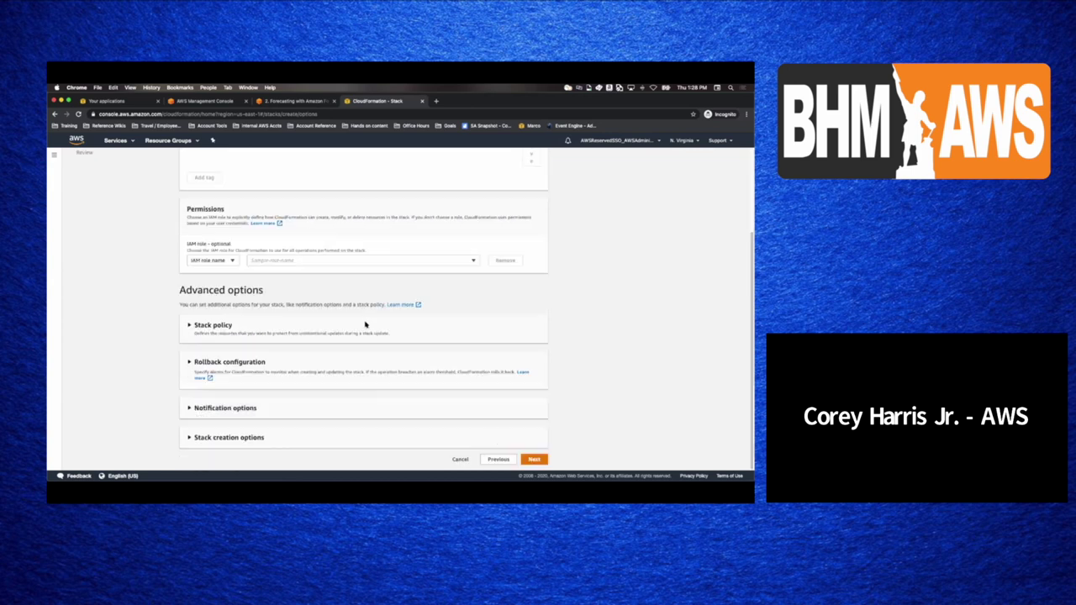
pyautogui.click(533, 459)
pyautogui.scroll(-15, 555, 437)
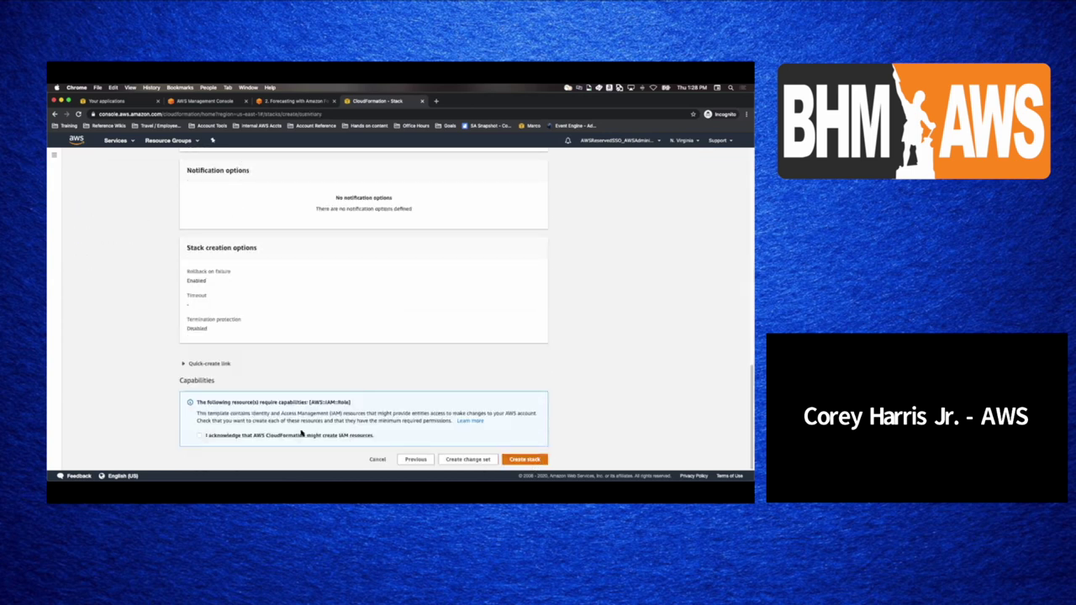
pyautogui.click(301, 434)
pyautogui.click(524, 460)
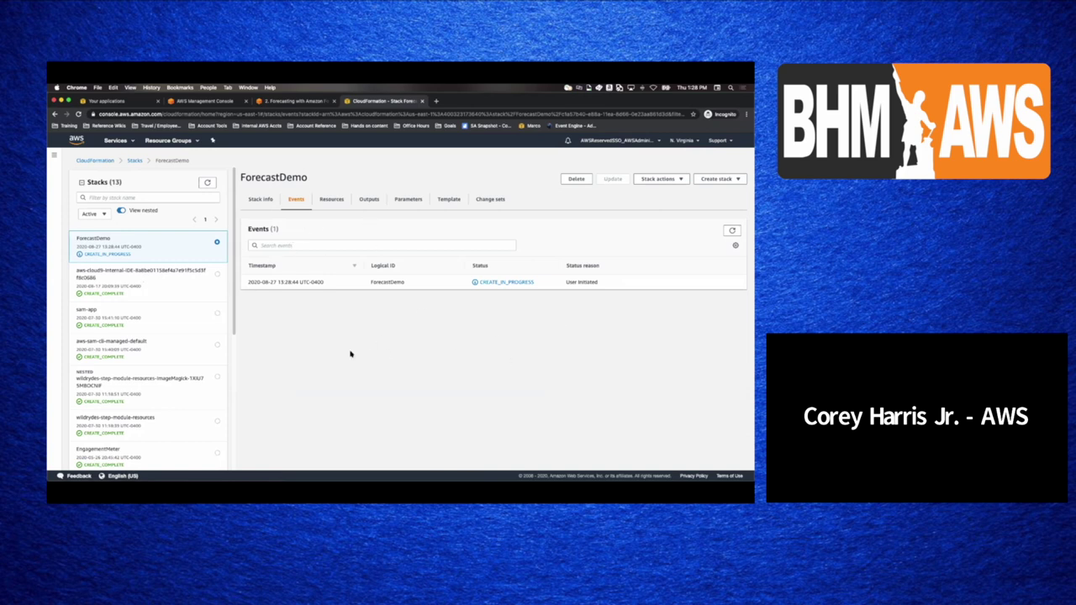
# - Read through the stack's YAML template, return to Events, and open CloudFormation in a new tab
pyautogui.click(448, 199)
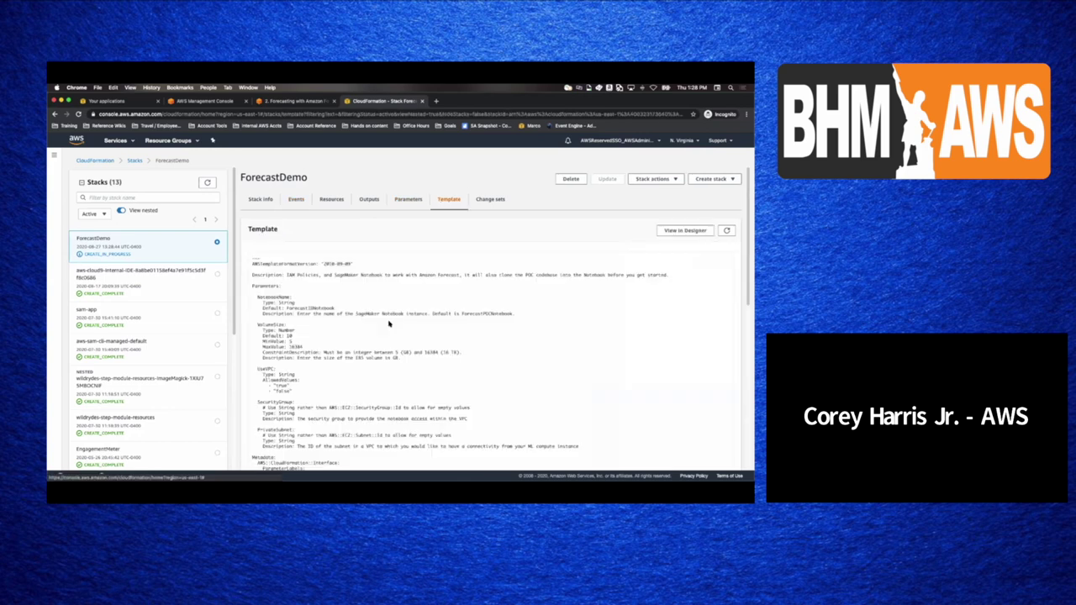
pyautogui.scroll(-2, 239, 349)
pyautogui.scroll(-4, 294, 337)
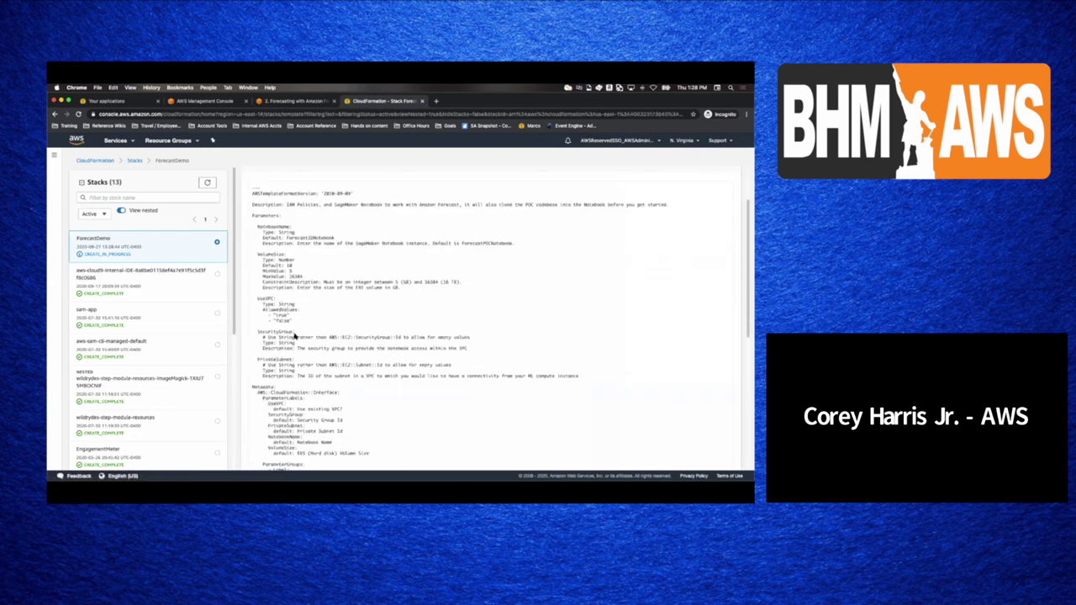
pyautogui.scroll(-5, 294, 336)
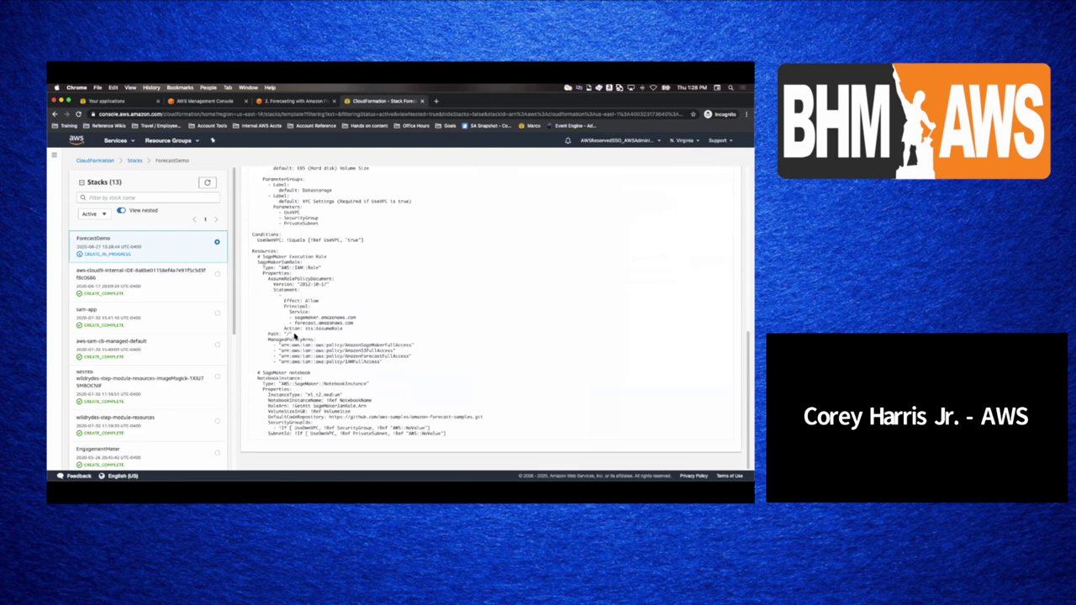
pyautogui.scroll(10, 296, 331)
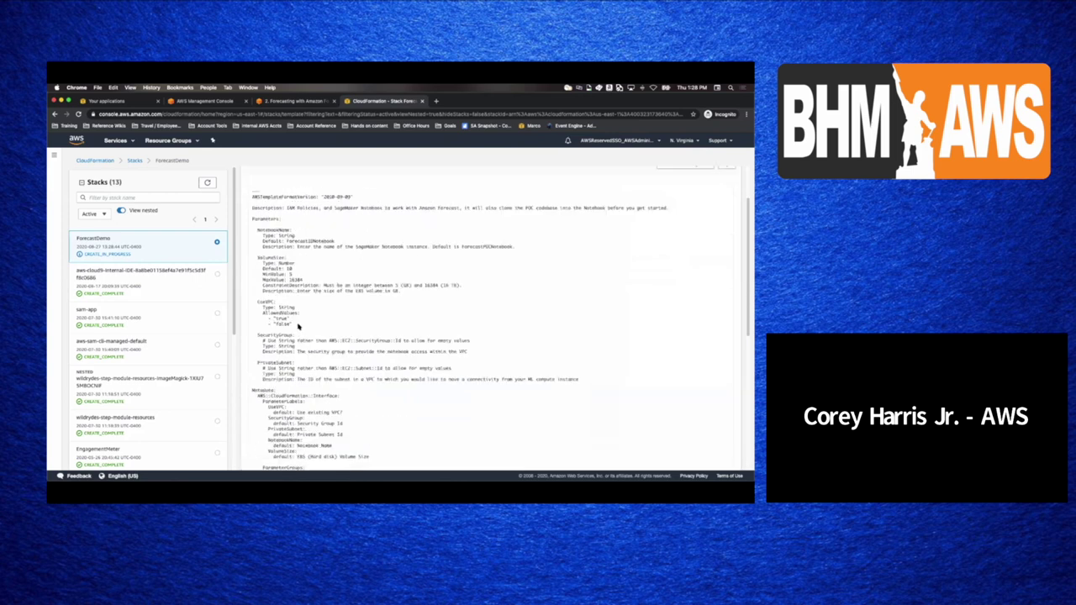
pyautogui.scroll(2, 294, 294)
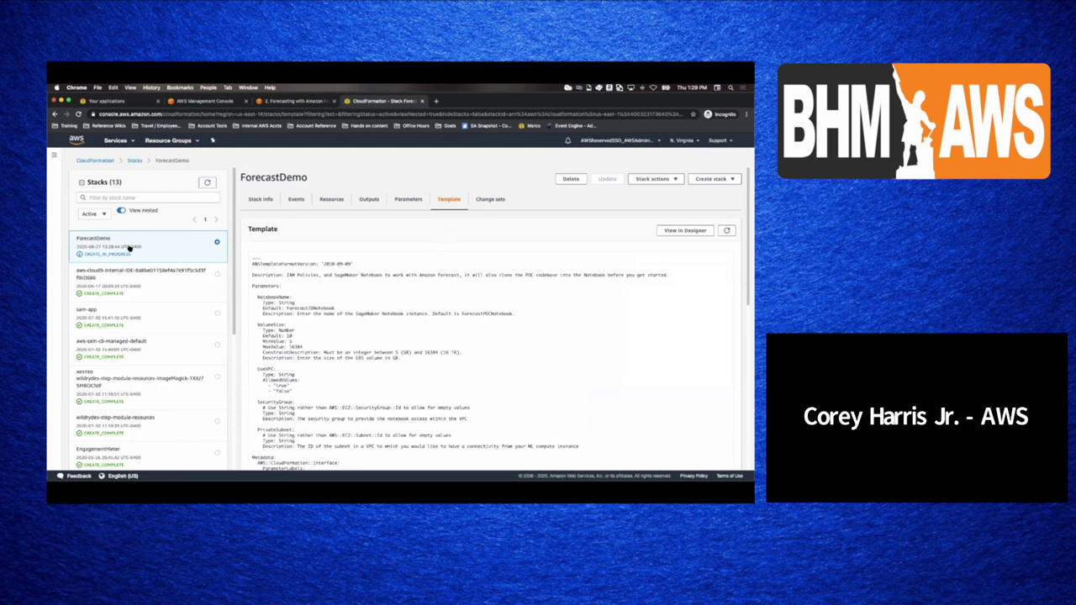
pyautogui.click(297, 200)
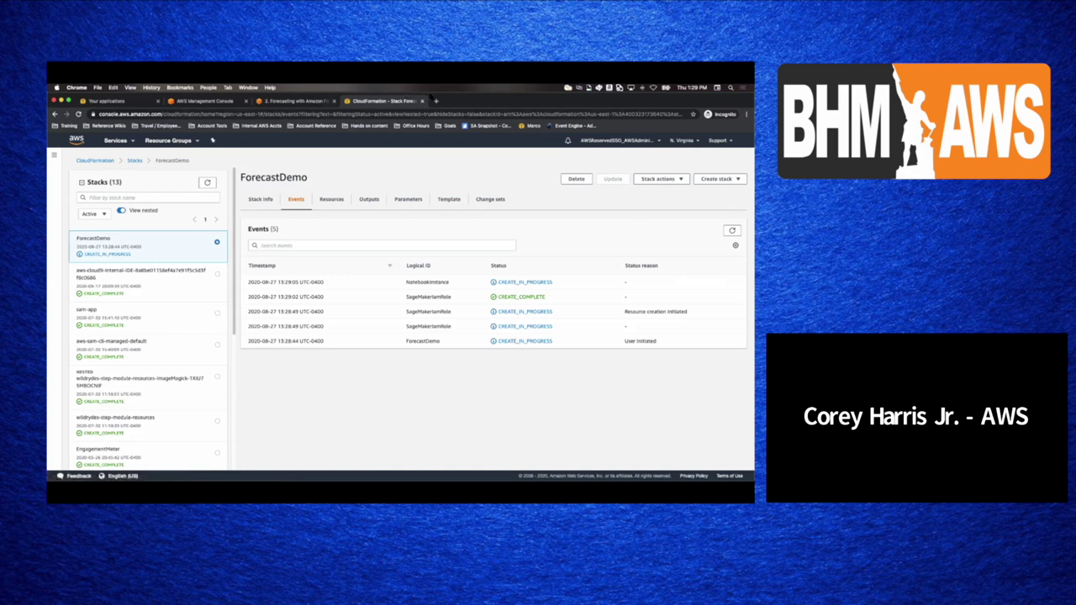
pyautogui.keyDown('super'); pyautogui.click(94, 161); pyautogui.keyUp('super')
# - Reach SageMaker by searching 'sagem' in Services and open Notebook instances
pyautogui.click(454, 101)
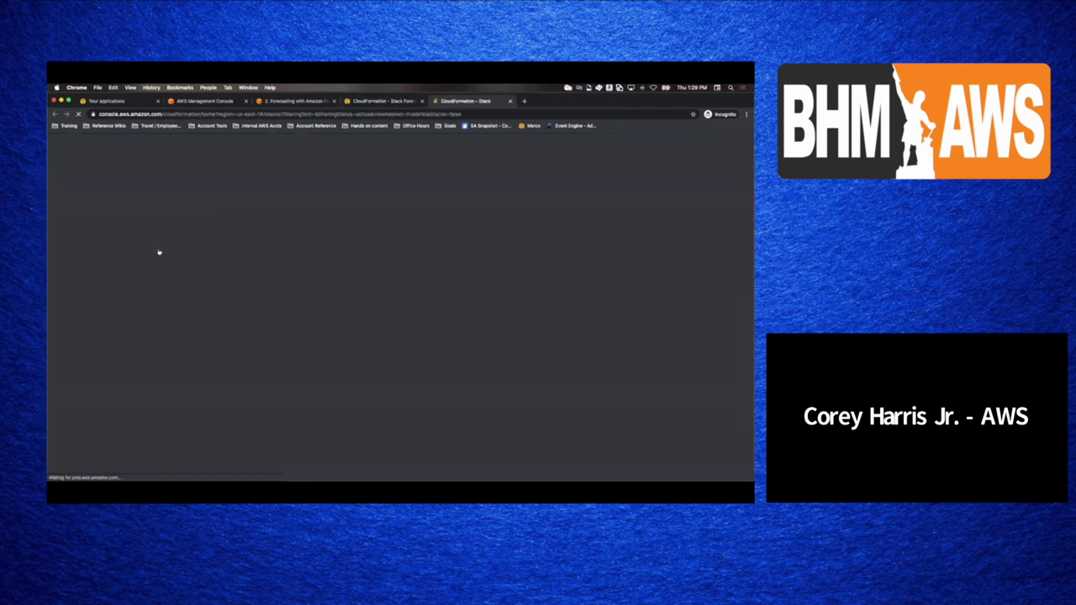
pyautogui.click(118, 140)
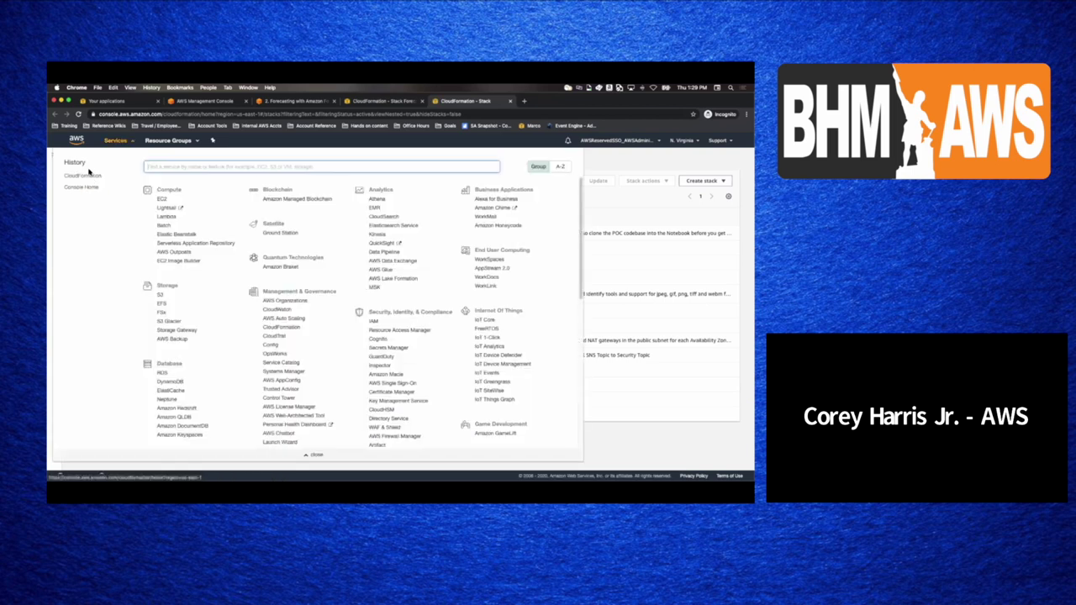
pyautogui.write('sagem')
pyautogui.press('Return')
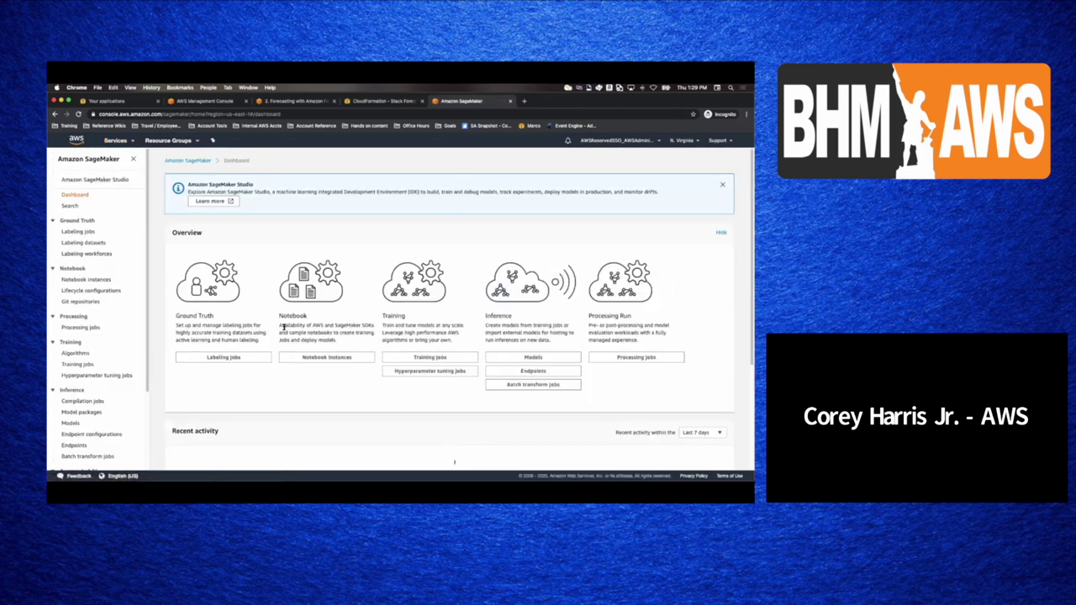
pyautogui.click(317, 357)
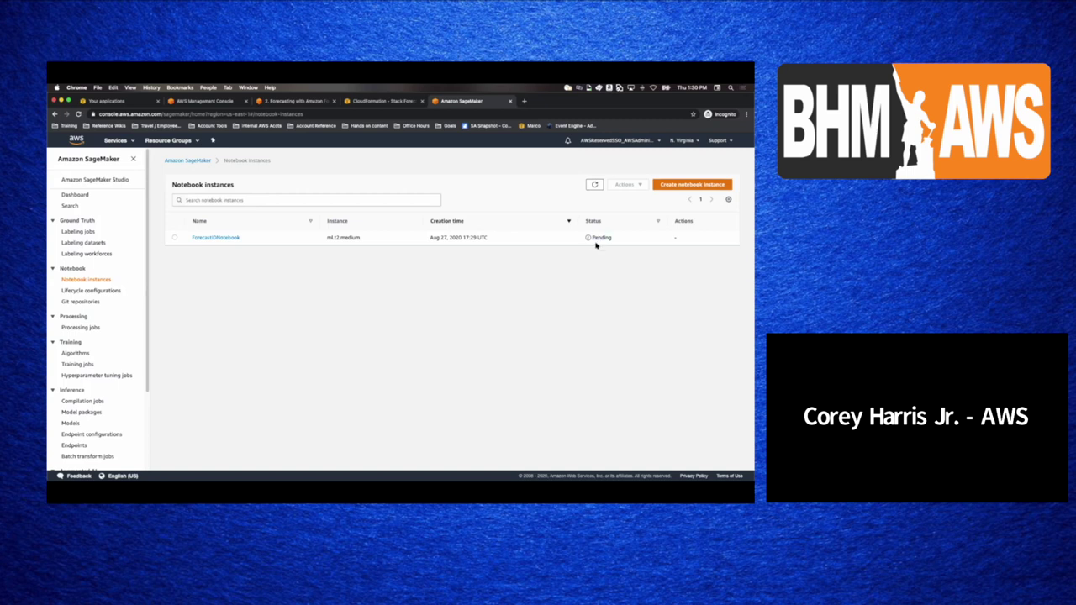
# - Inspect the pending ForecastIDNotebook details, then return to the notebook instances list
pyautogui.click(216, 238)
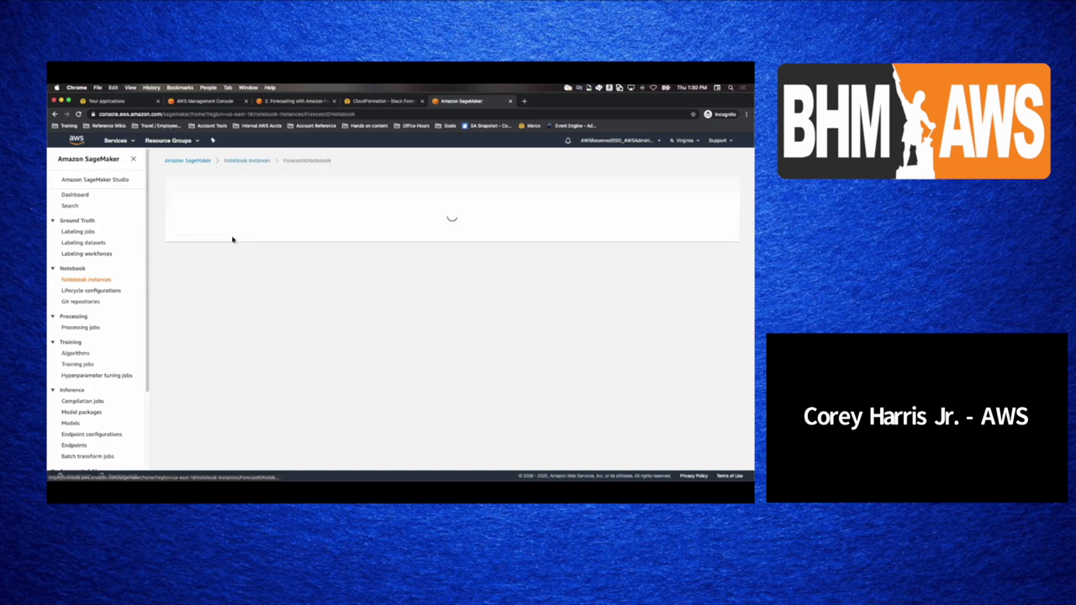
pyautogui.scroll(-10, 363, 308)
pyautogui.scroll(10, 363, 308)
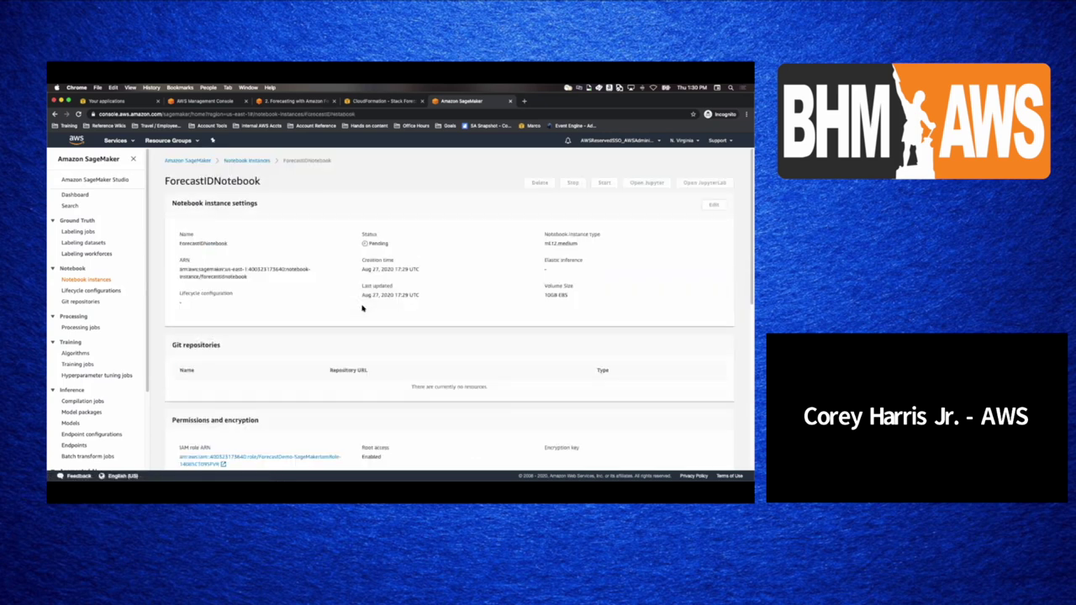
pyautogui.click(253, 162)
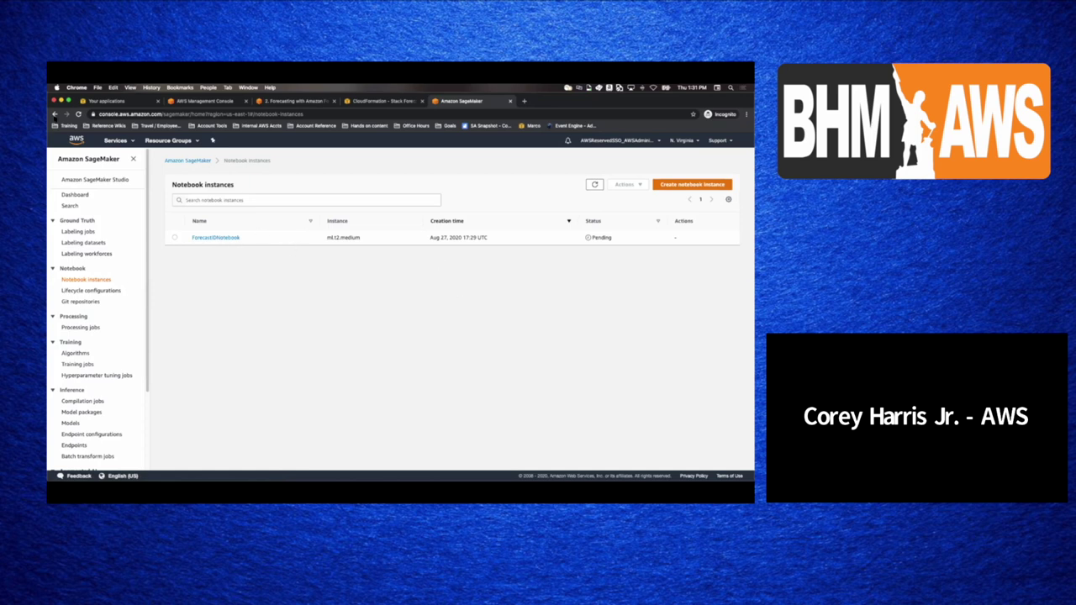
# - Refresh the instance list and check the NotebookInstance creation event in the stack's events
pyautogui.click(78, 115)
pyautogui.click(380, 101)
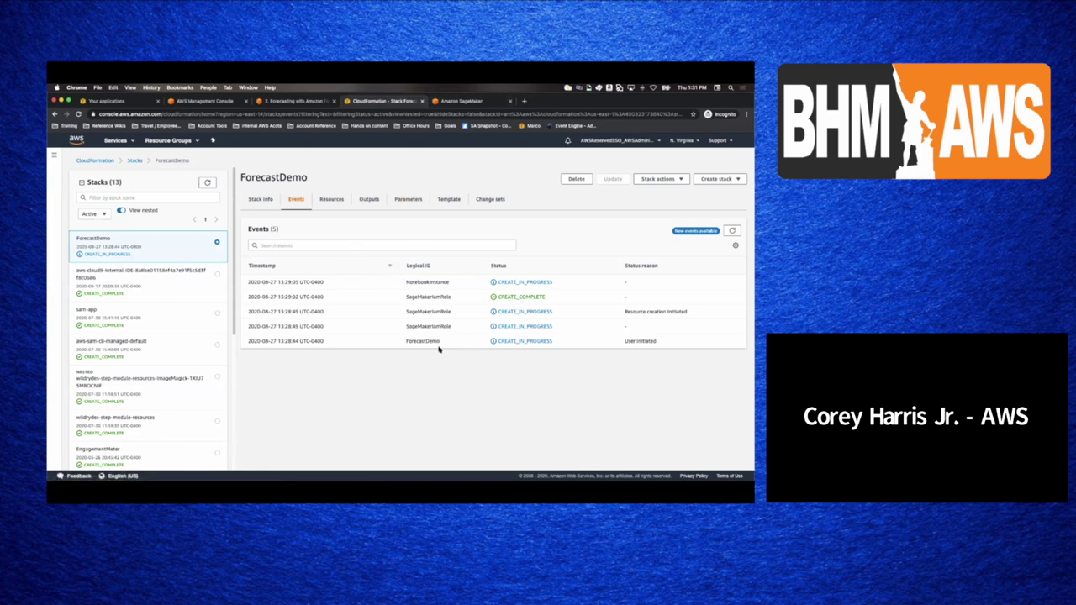
pyautogui.doubleClick(424, 283)
pyautogui.click(464, 103)
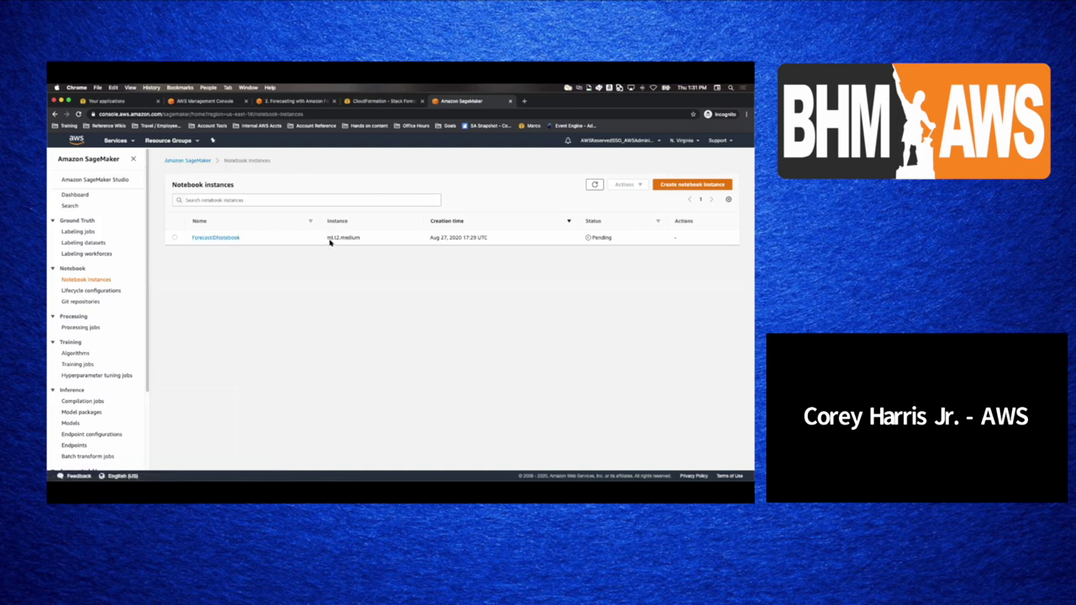
# - Review ForecastIDNotebook again, still Pending on ml.t2.medium, then bring up the services list
pyautogui.click(216, 238)
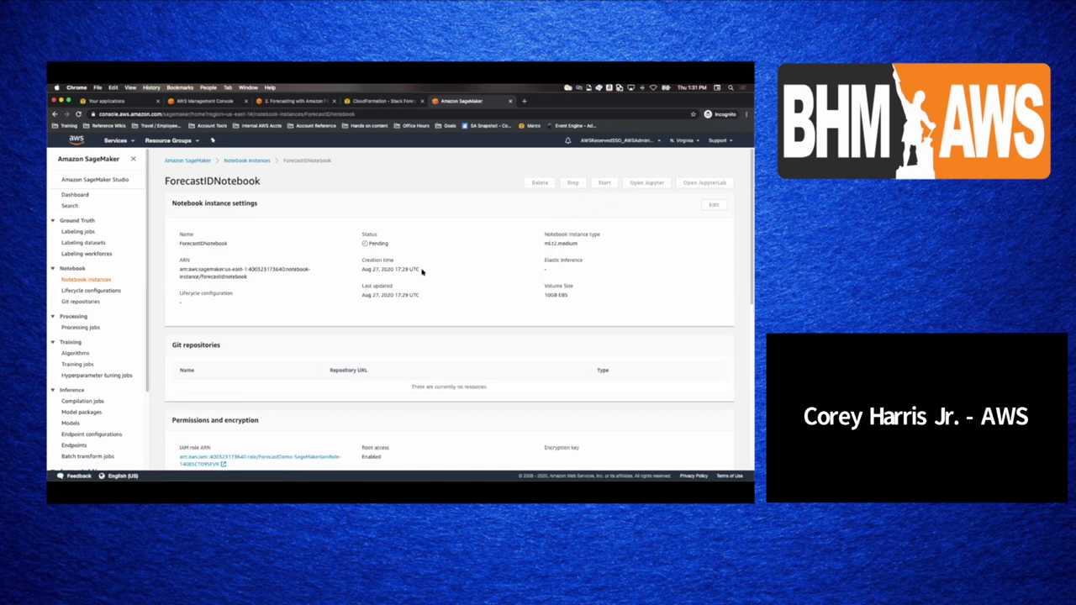
pyautogui.scroll(-5, 422, 274)
pyautogui.scroll(-3, 422, 273)
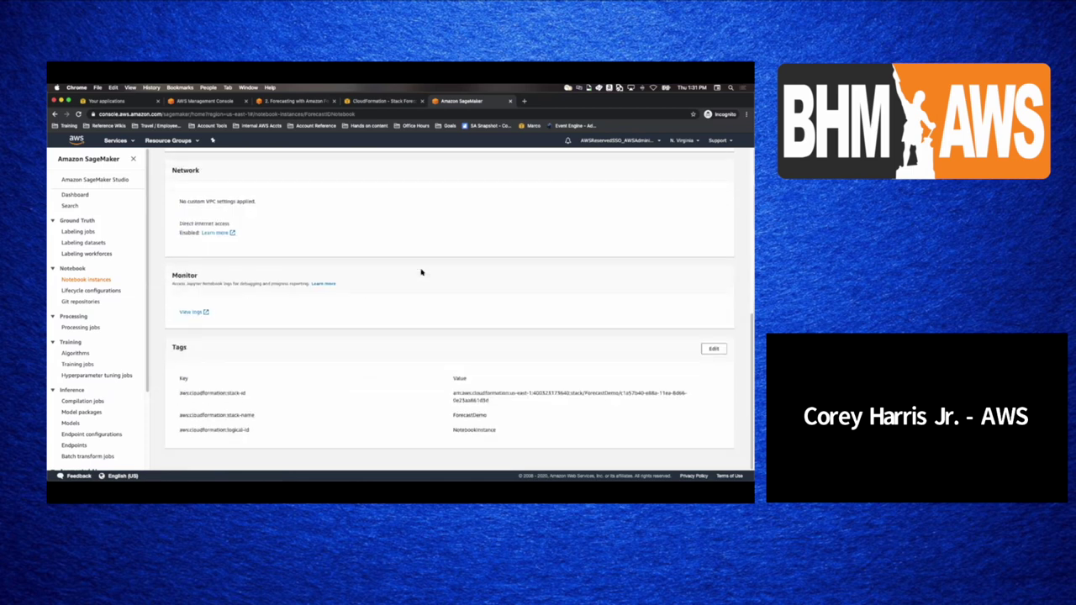
pyautogui.scroll(10, 422, 273)
pyautogui.click(118, 141)
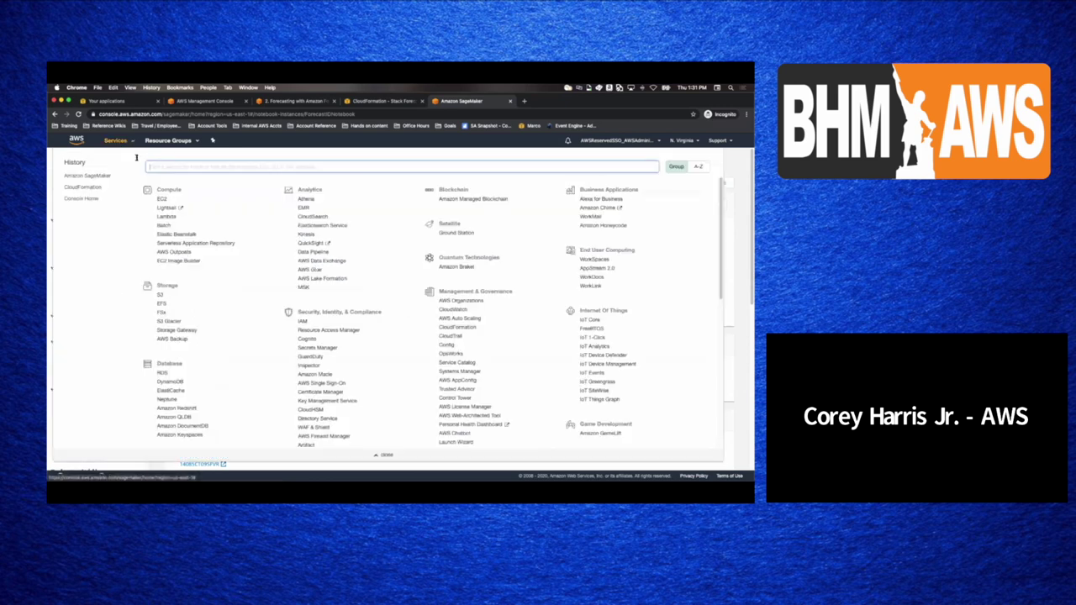
# - Open the Amazon Fraud Detector console by searching 'forud' and look over its page
pyautogui.write('for')
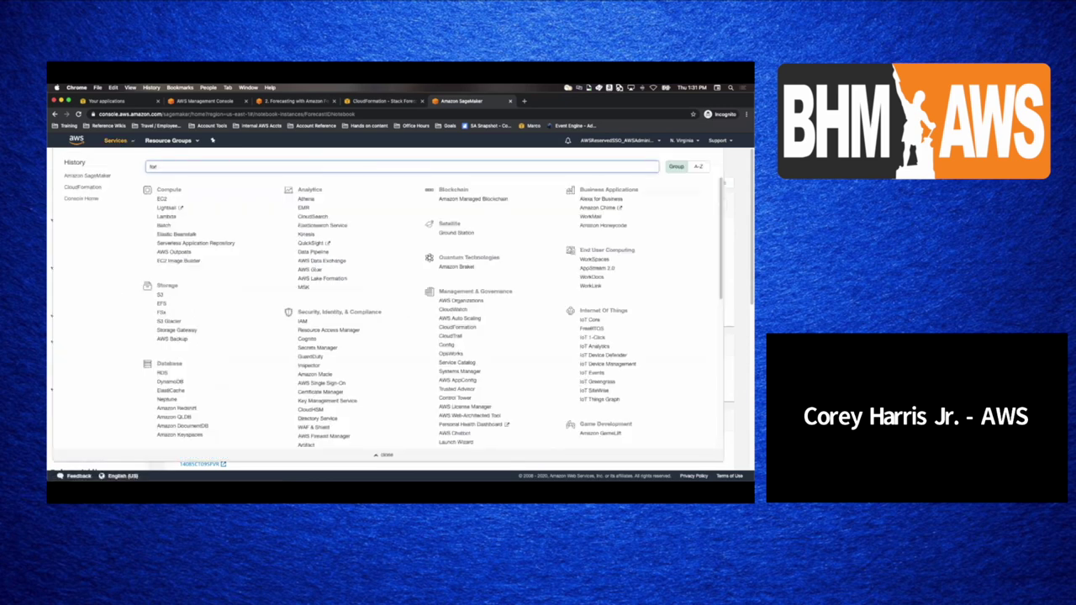
pyautogui.write('ud')
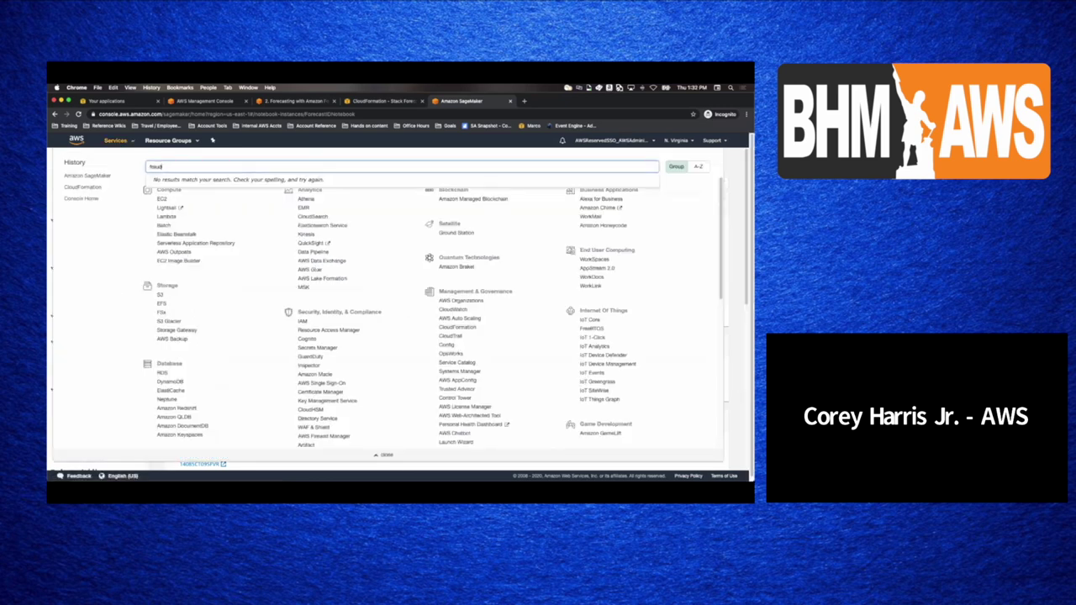
pyautogui.press('Return')
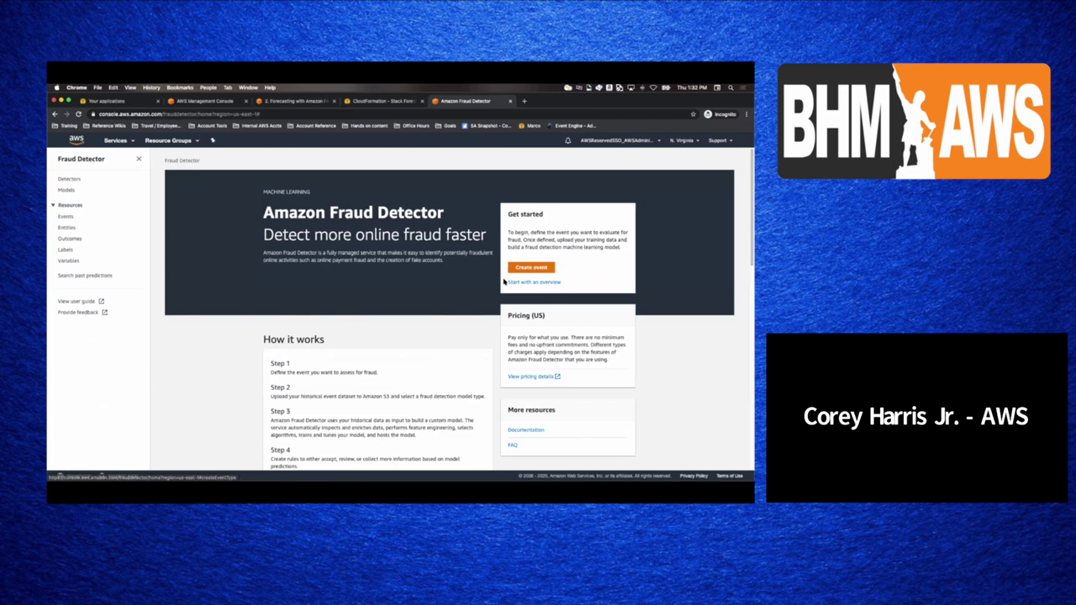
pyautogui.scroll(-2, 471, 274)
pyautogui.scroll(-3, 471, 274)
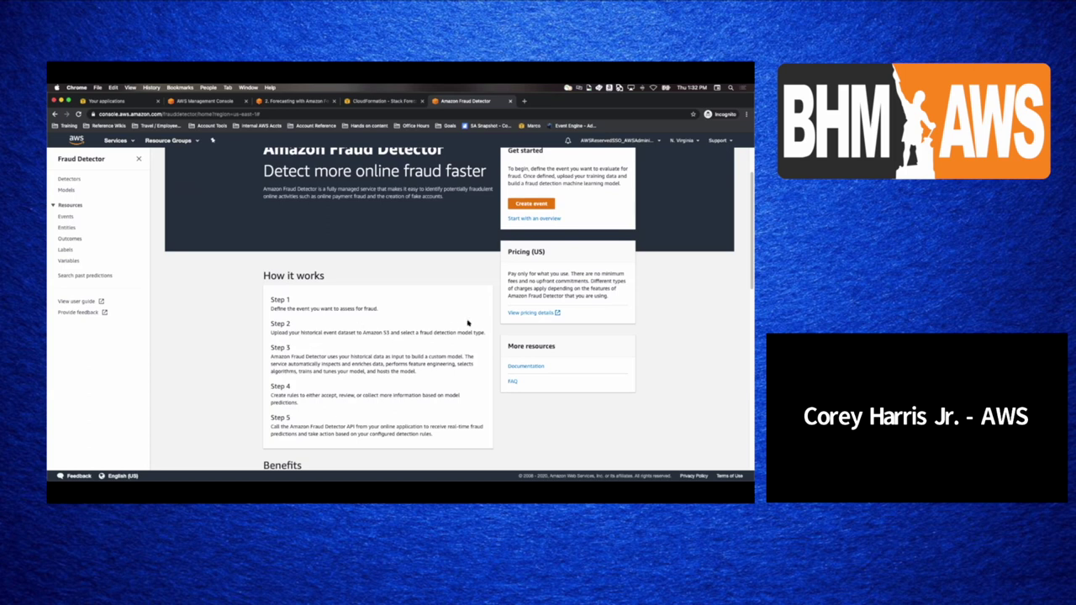
pyautogui.scroll(2, 476, 314)
# - Start a new event type and look over its name and event variable fields
pyautogui.click(514, 270)
pyautogui.click(170, 272)
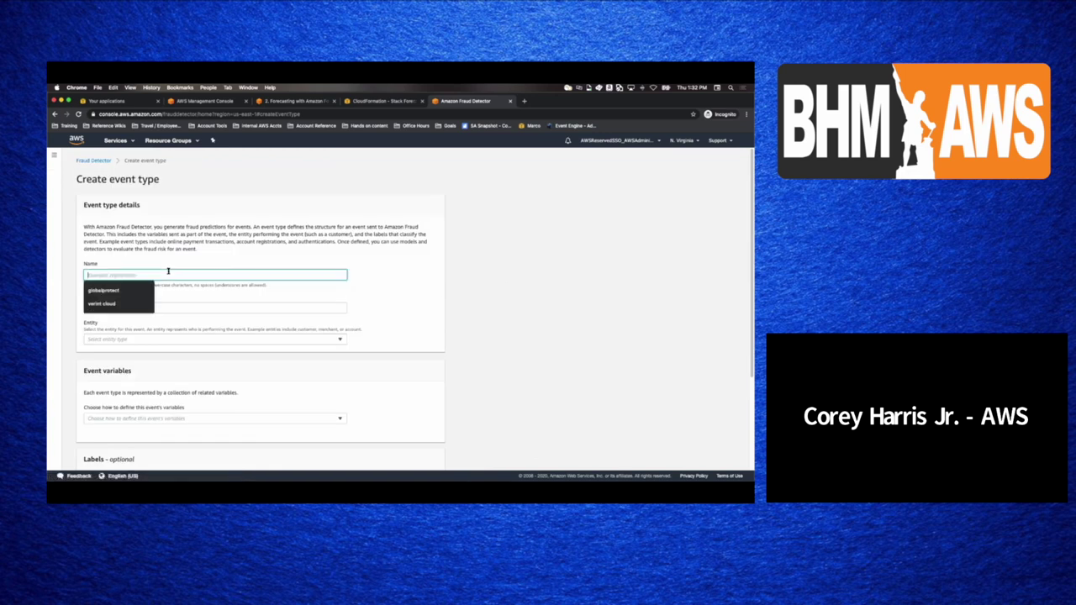
pyautogui.scroll(-3, 240, 305)
pyautogui.click(255, 291)
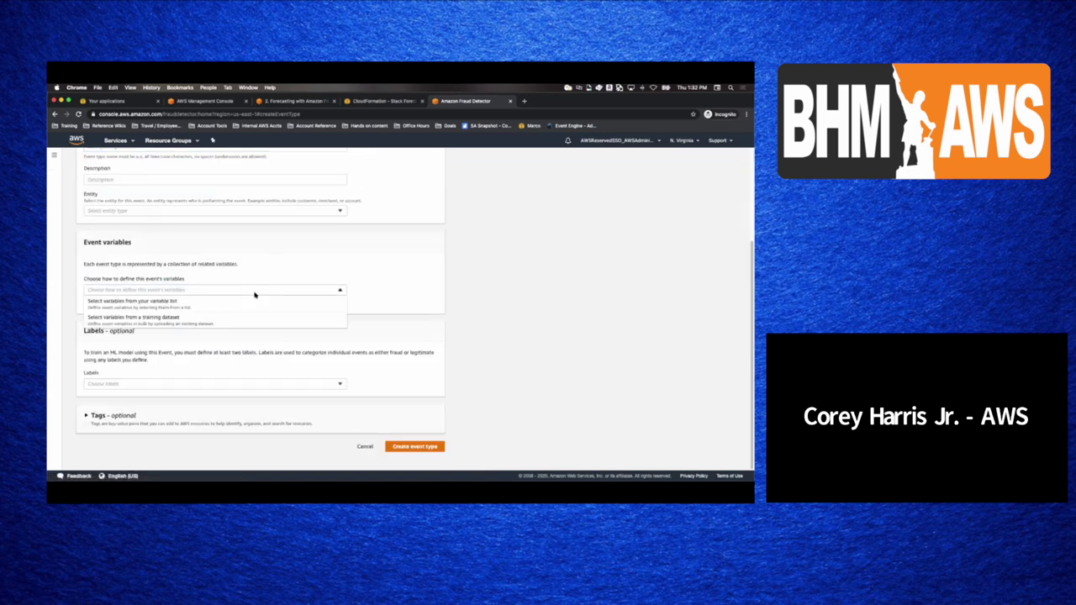
pyautogui.click(266, 278)
pyautogui.scroll(3, 336, 303)
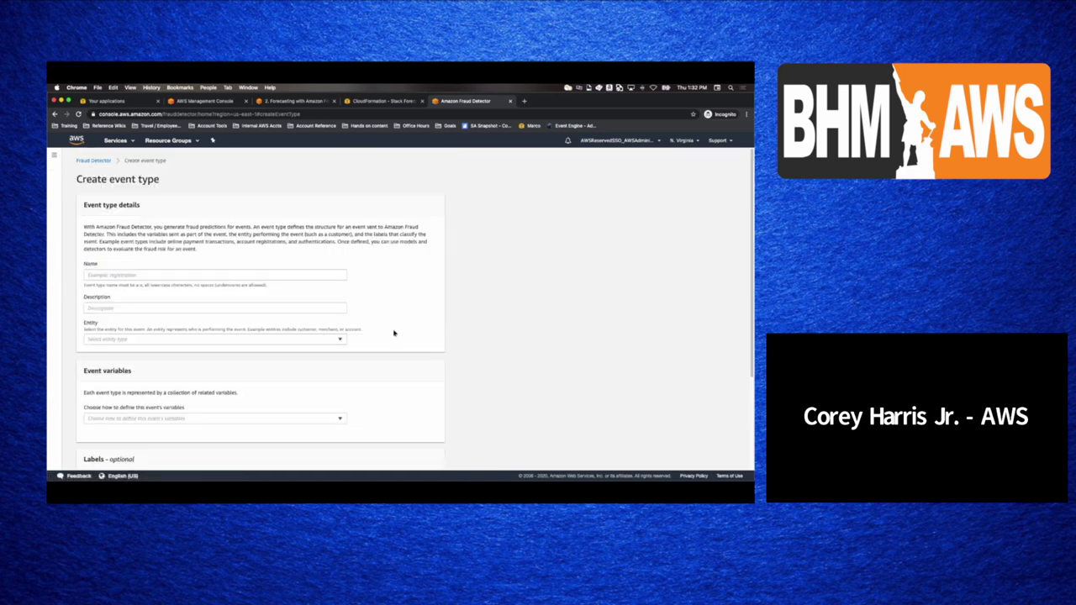
# - Return to the Fraud Detector home page and scroll through its How it works overview
pyautogui.click(94, 161)
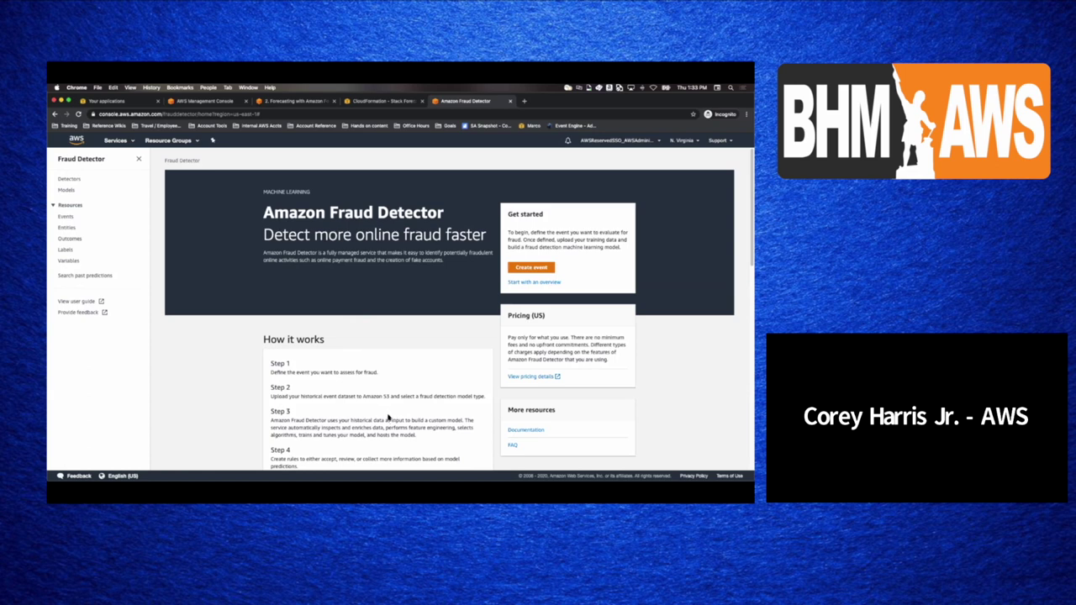
pyautogui.scroll(-3, 389, 414)
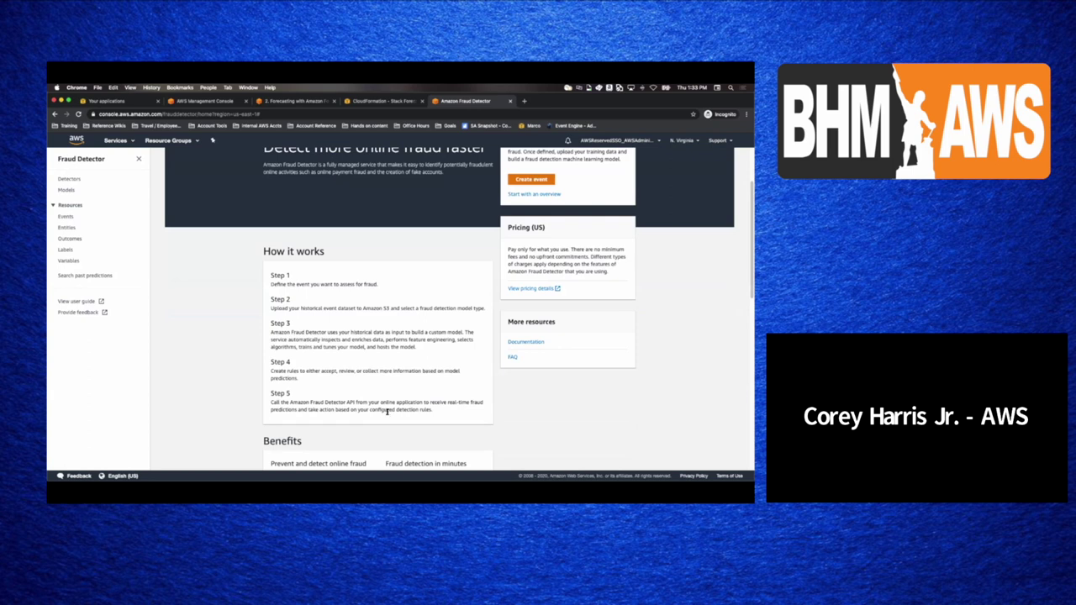
pyautogui.scroll(-1, 385, 409)
pyautogui.scroll(-3, 378, 404)
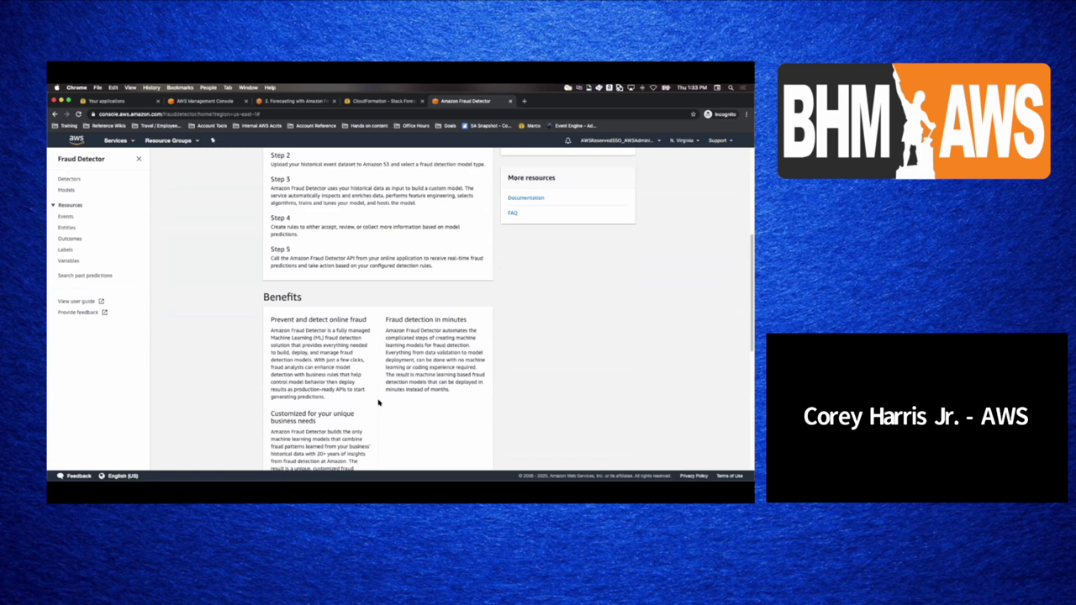
pyautogui.scroll(-1, 379, 404)
pyautogui.scroll(8, 378, 404)
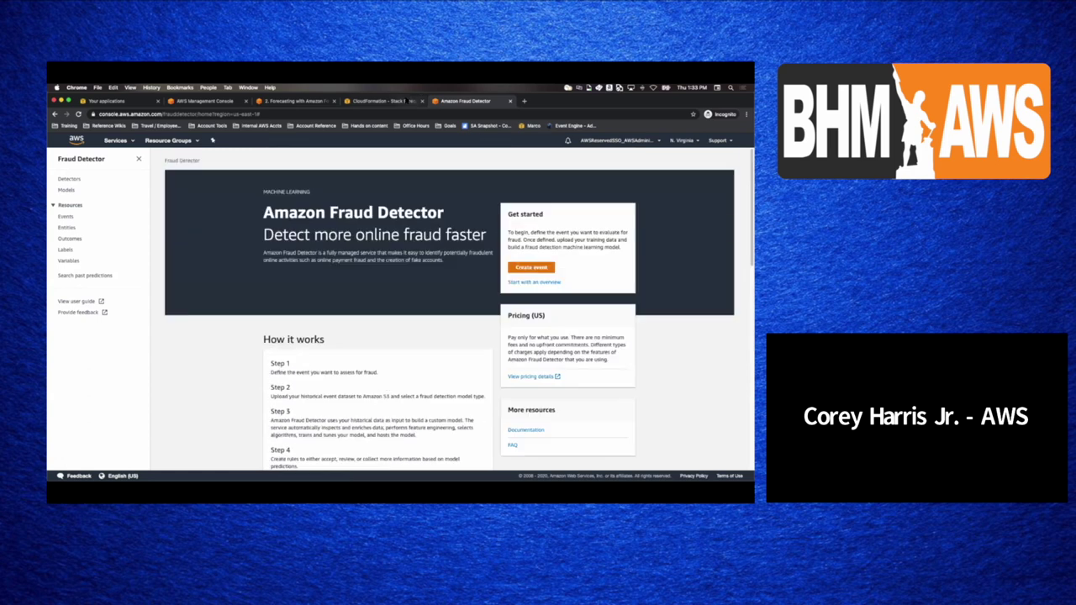
pyautogui.click(412, 102)
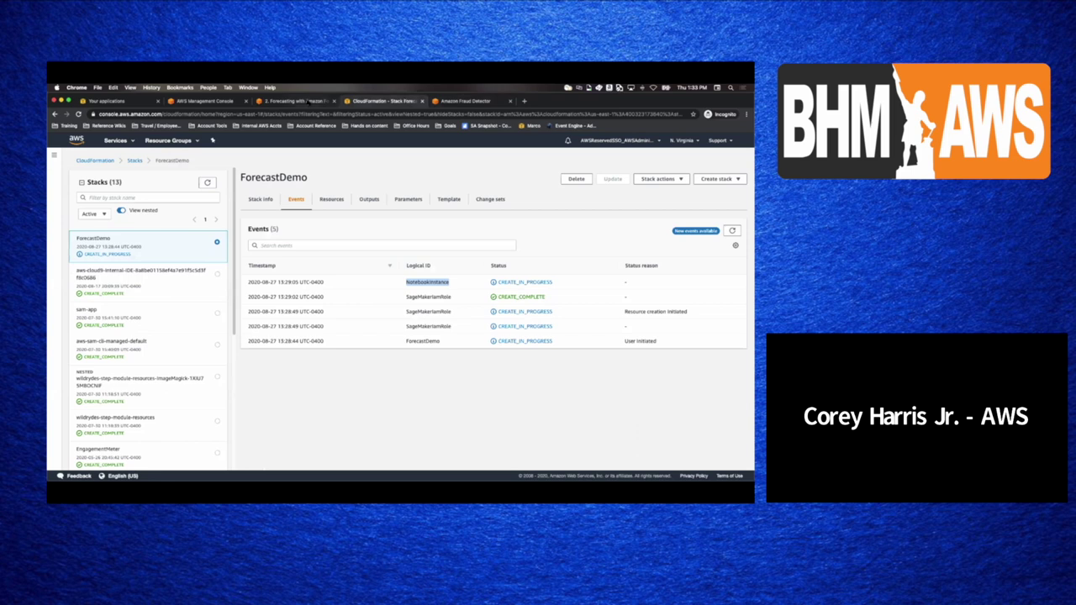
# - Refresh the ForecastDemo stack events to confirm CREATE_COMPLETE, then open the services list
pyautogui.click(306, 101)
pyautogui.click(382, 101)
pyautogui.click(400, 423)
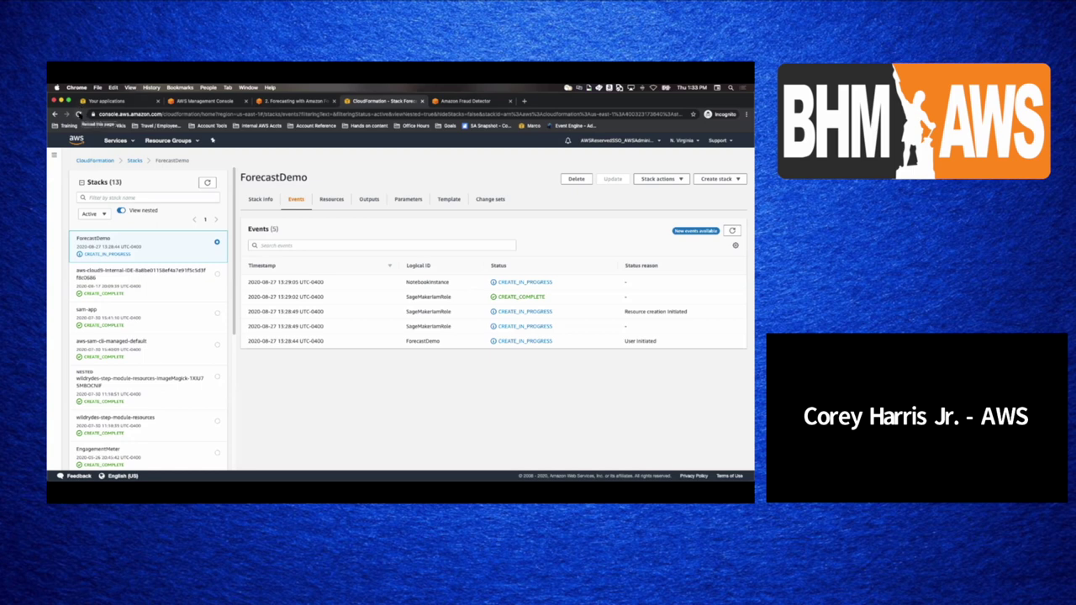
pyautogui.click(78, 114)
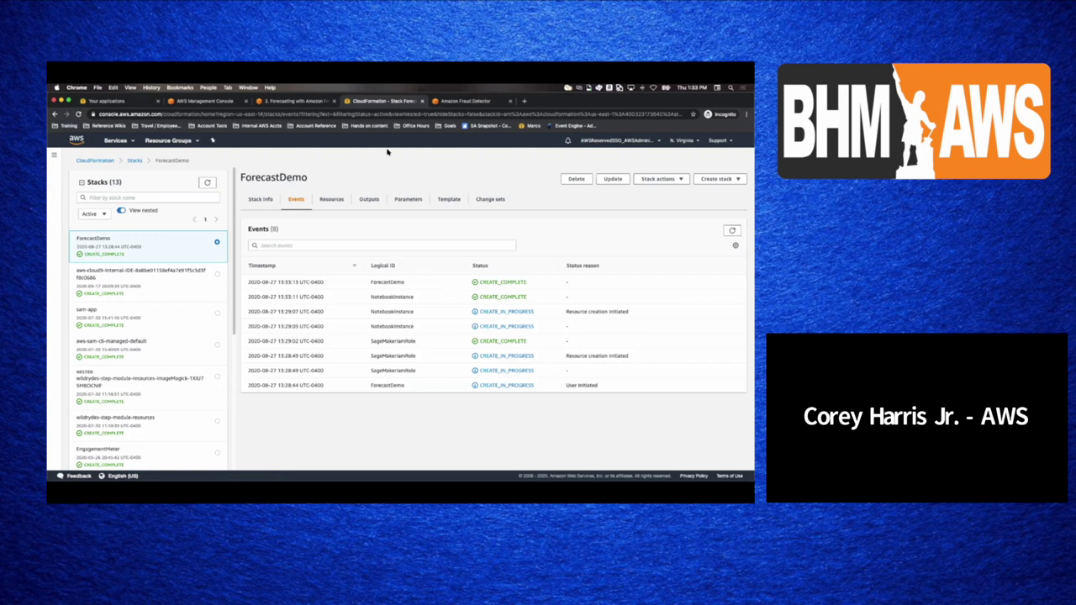
pyautogui.click(290, 101)
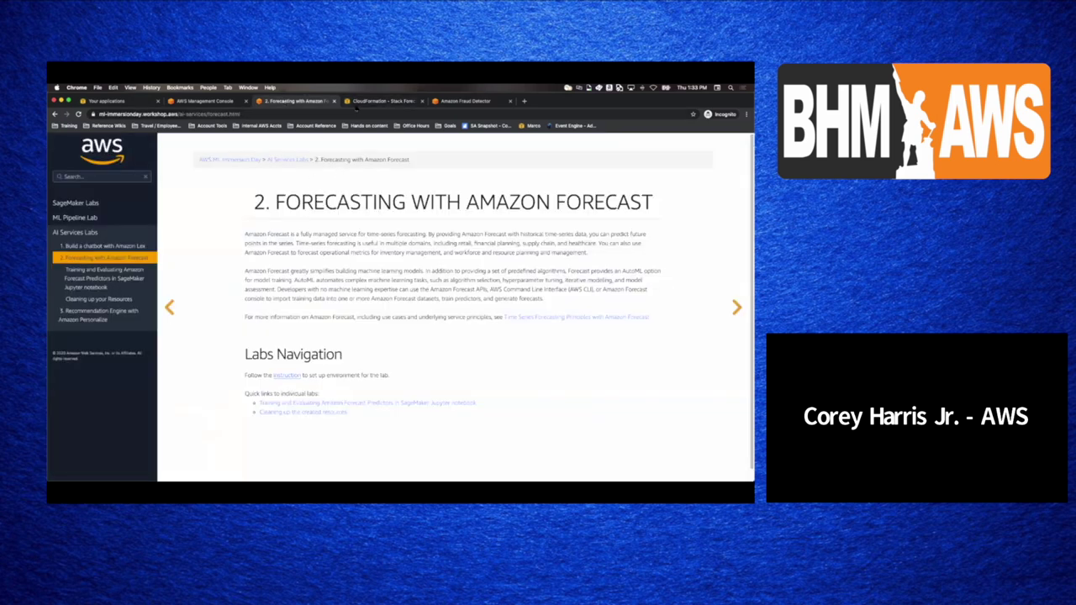
pyautogui.click(359, 103)
pyautogui.hotkey('ctrl', 'Tab')
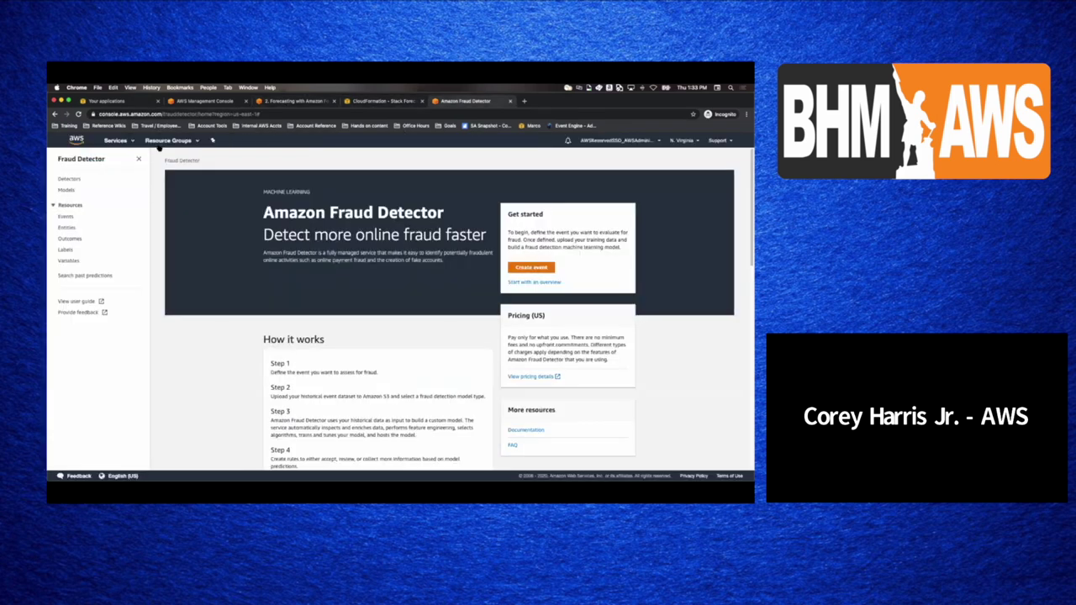
pyautogui.click(118, 140)
# - Go to SageMaker via 'sagem' and open the InService ForecastIDNotebook in Jupyter
pyautogui.write('sagem')
pyautogui.press('Return')
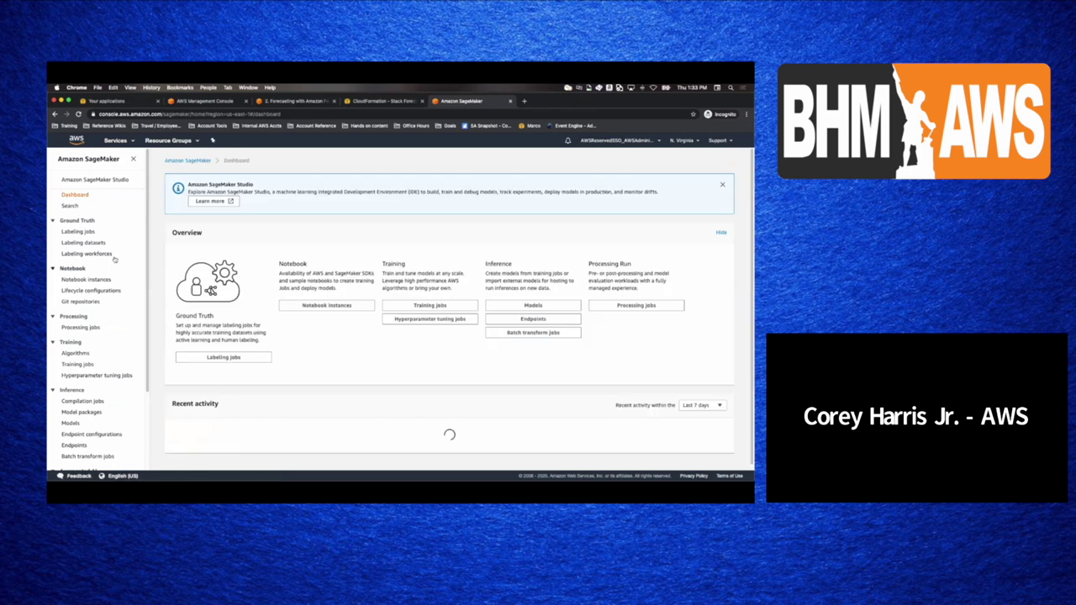
pyautogui.click(344, 361)
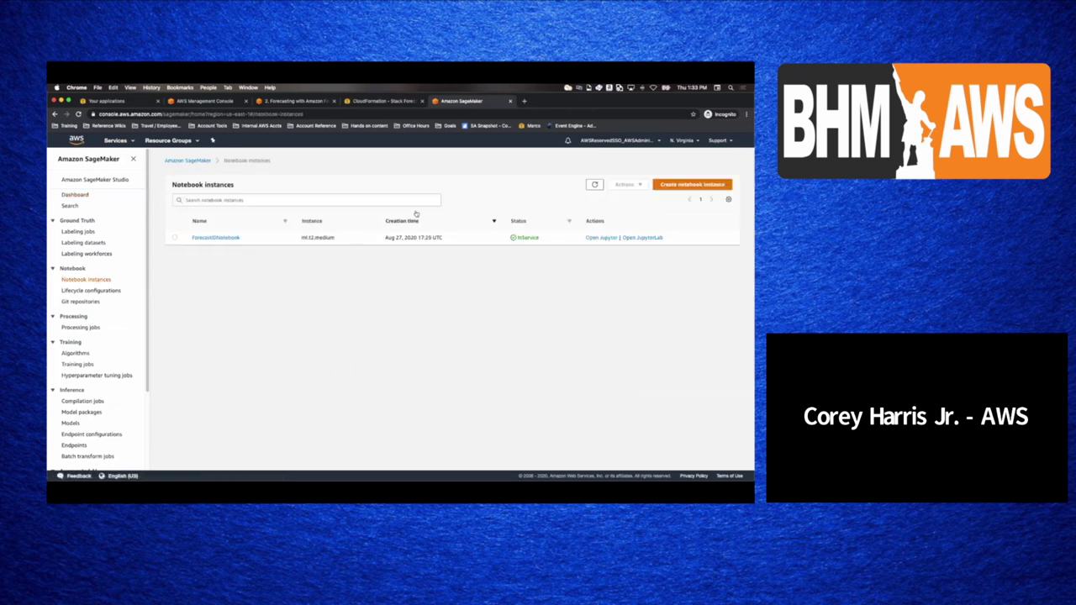
pyautogui.click(613, 242)
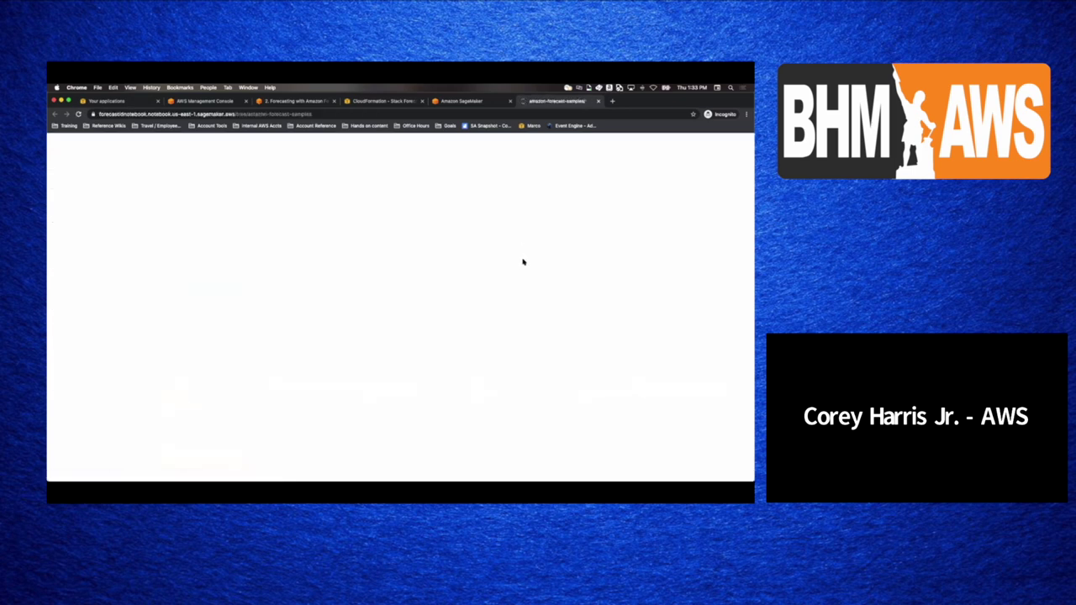
# - Open Train_Evaluate_Predictors.ipynb from the notebooks/immersion_day/notebooks folder
pyautogui.click(227, 223)
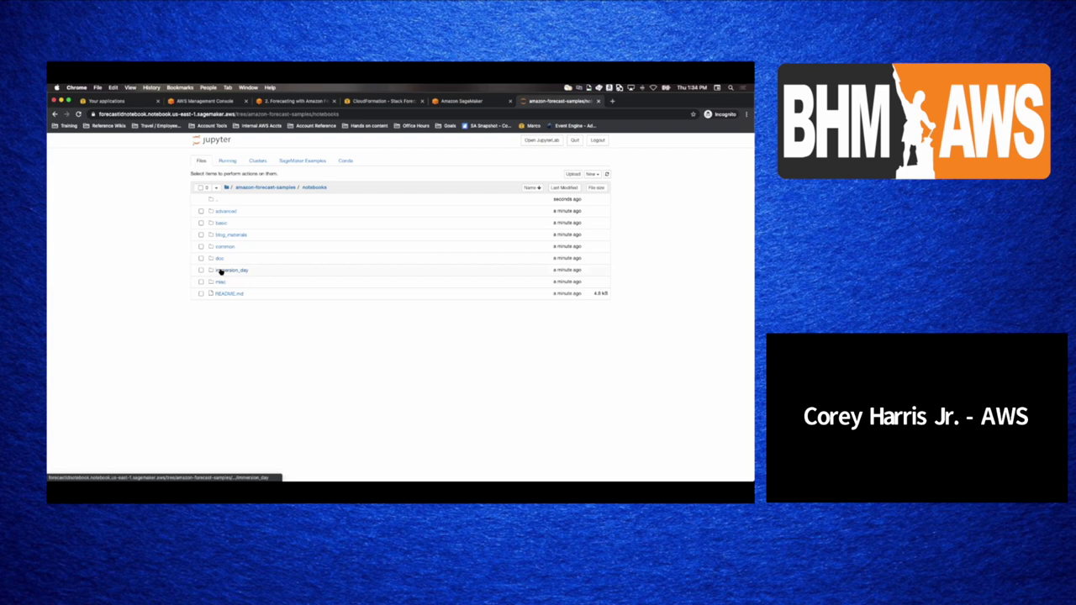
pyautogui.click(220, 271)
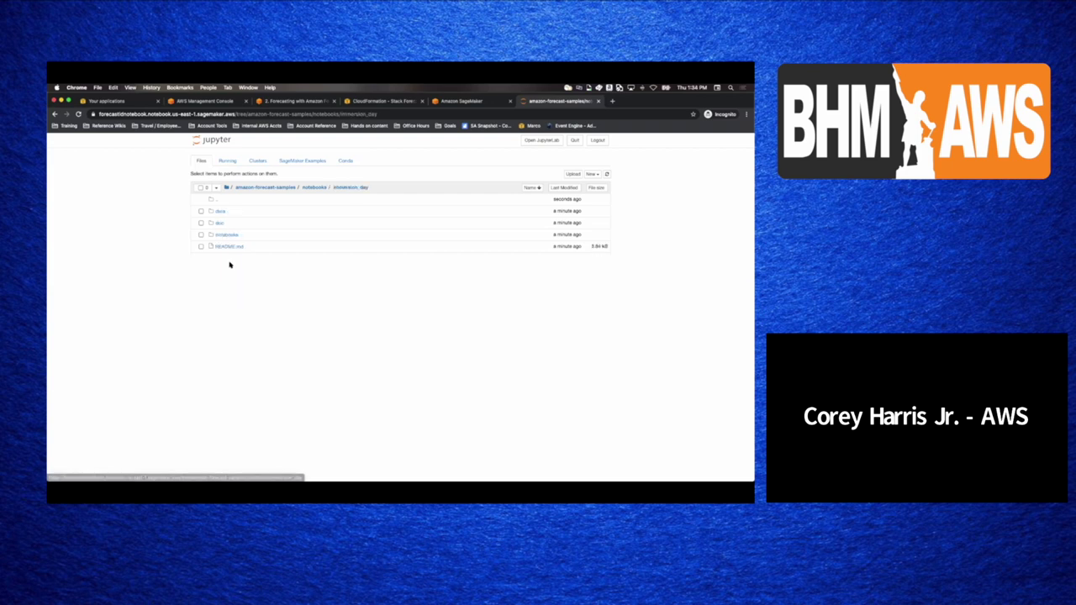
pyautogui.click(227, 235)
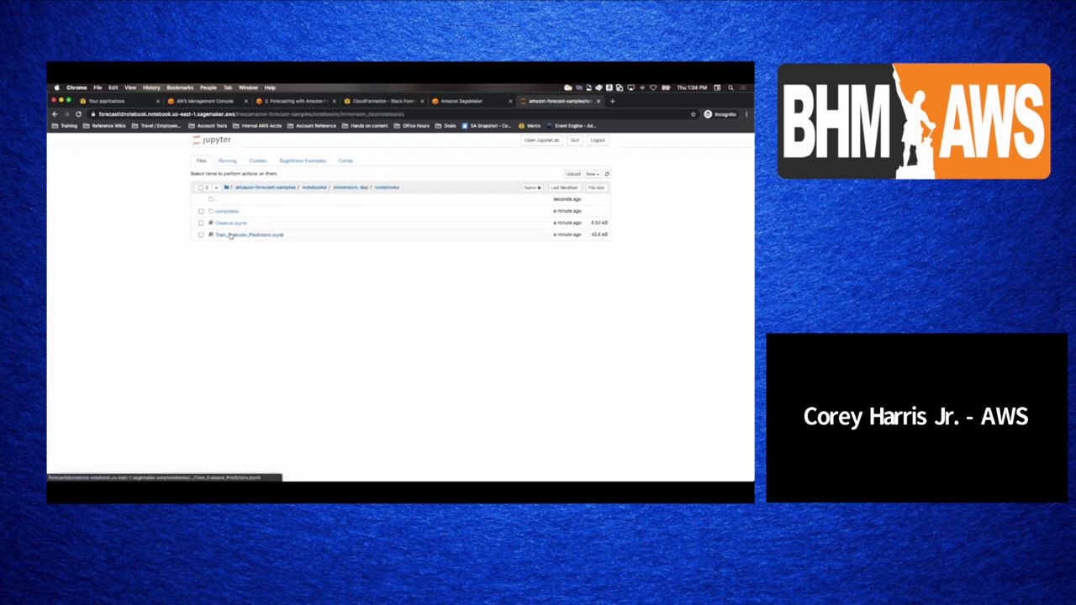
pyautogui.click(230, 236)
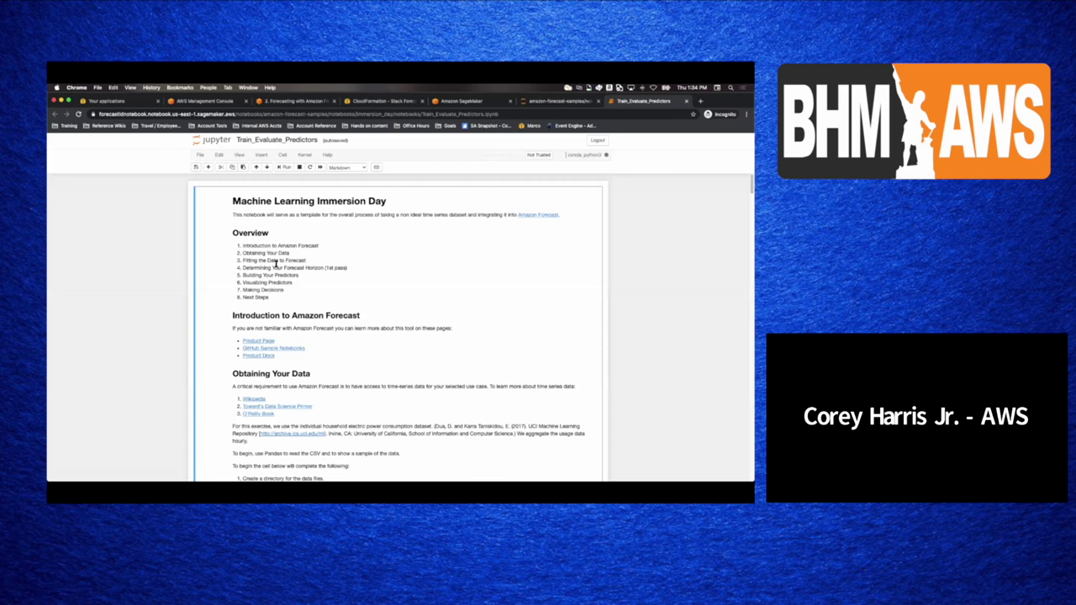
pyautogui.scroll(-3, 276, 263)
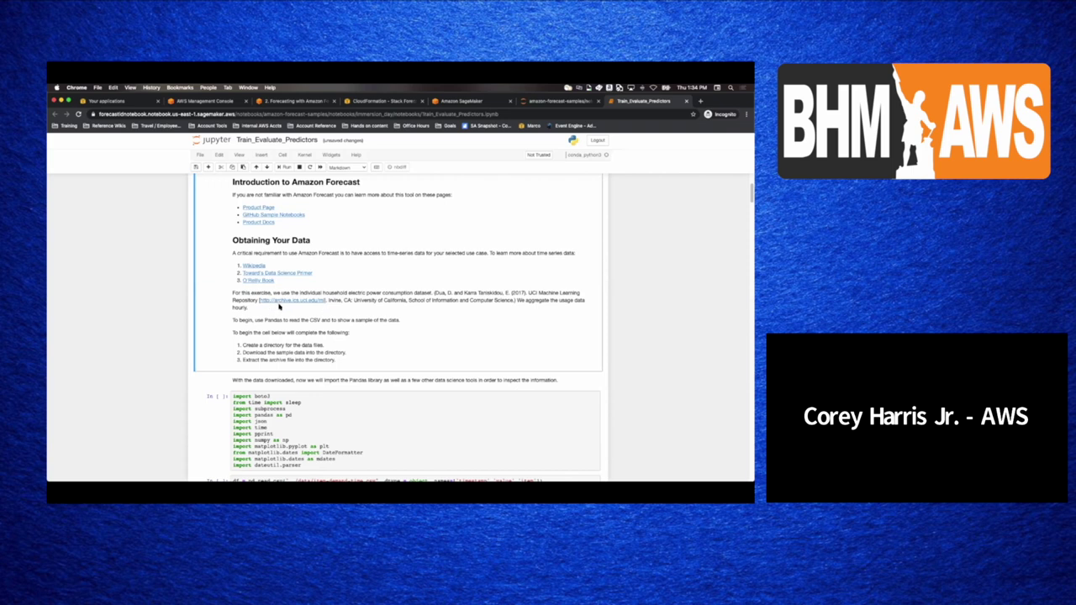
pyautogui.scroll(-1, 280, 306)
pyautogui.click(271, 374)
pyautogui.scroll(-3, 274, 373)
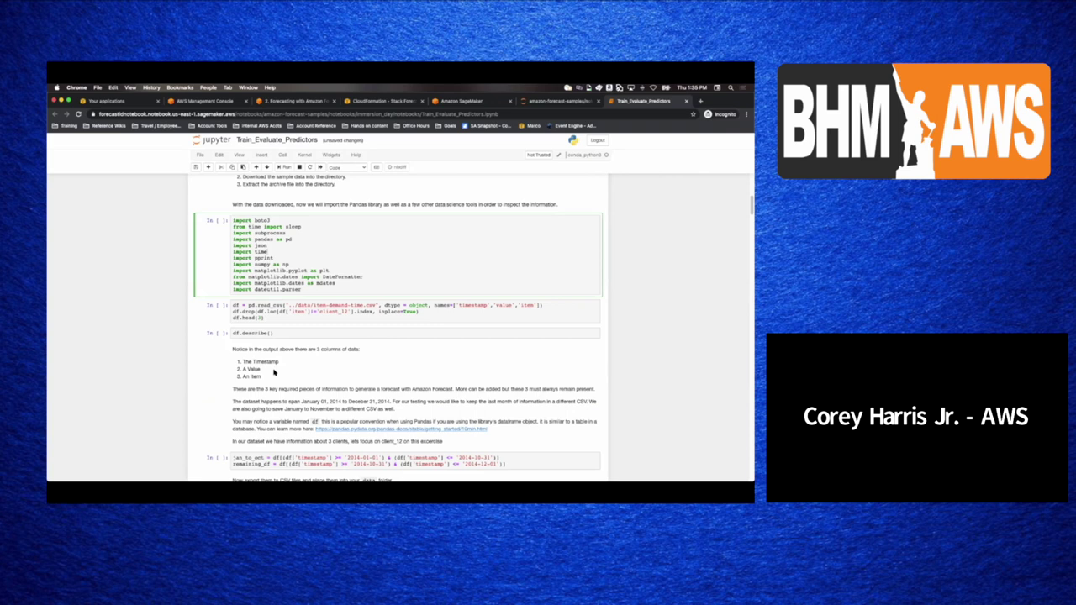
# - Run the import, client_12 data-loading and df.describe() cells, showing 7581 records
pyautogui.hotkey('shift', 'Return')
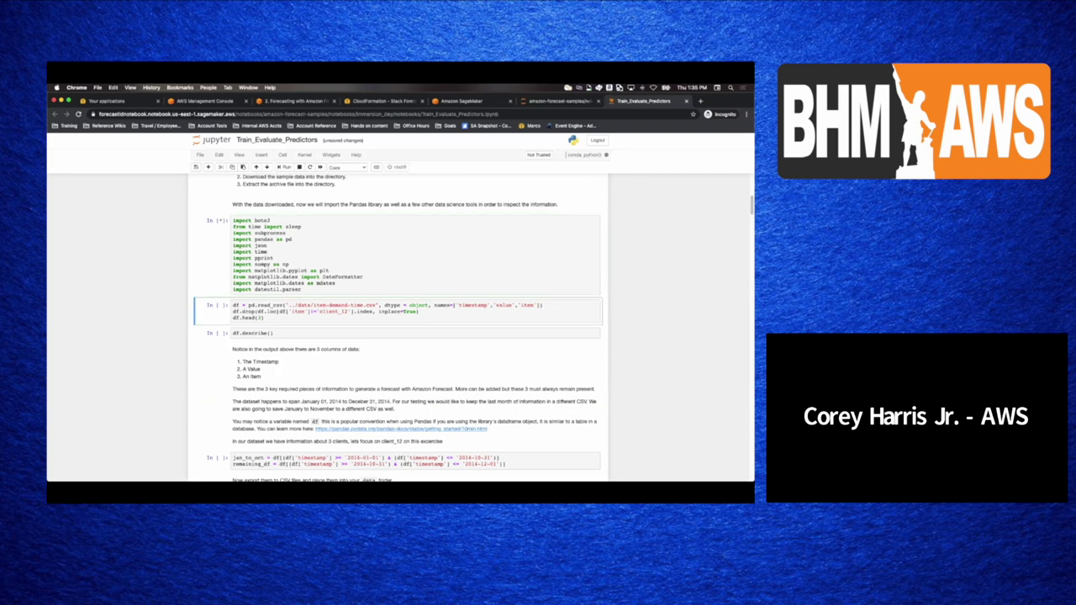
pyautogui.hotkey('shift', 'Return')
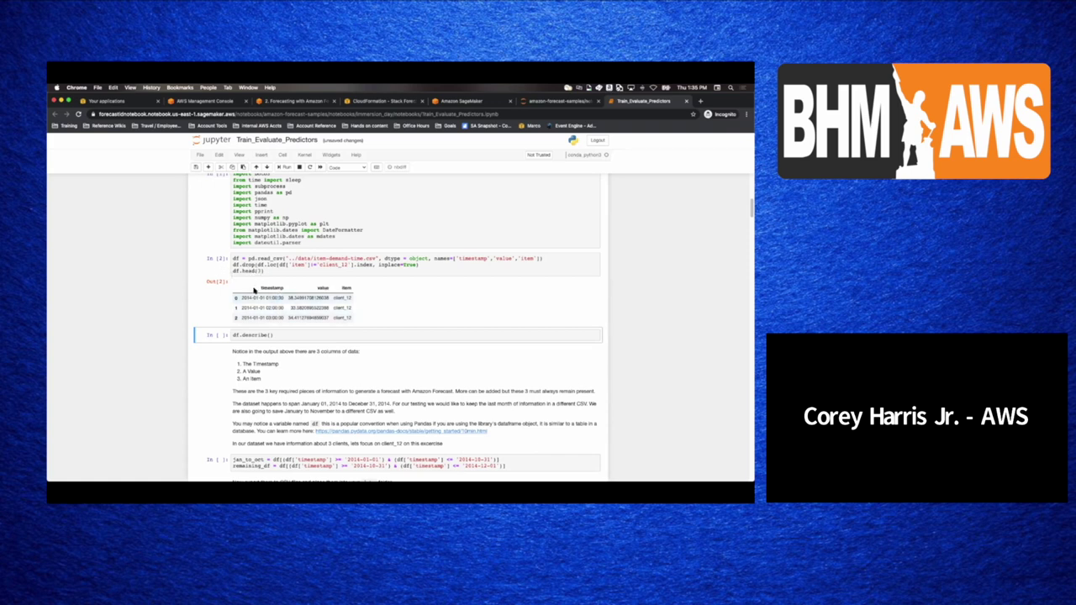
pyautogui.click(271, 318)
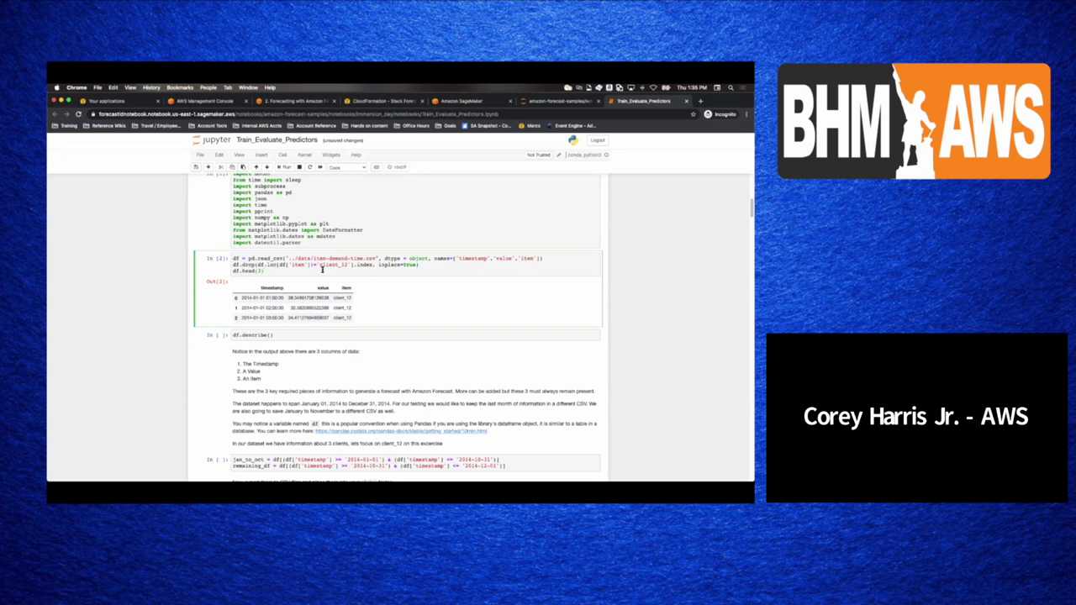
pyautogui.hotkey('shift', 'Return')
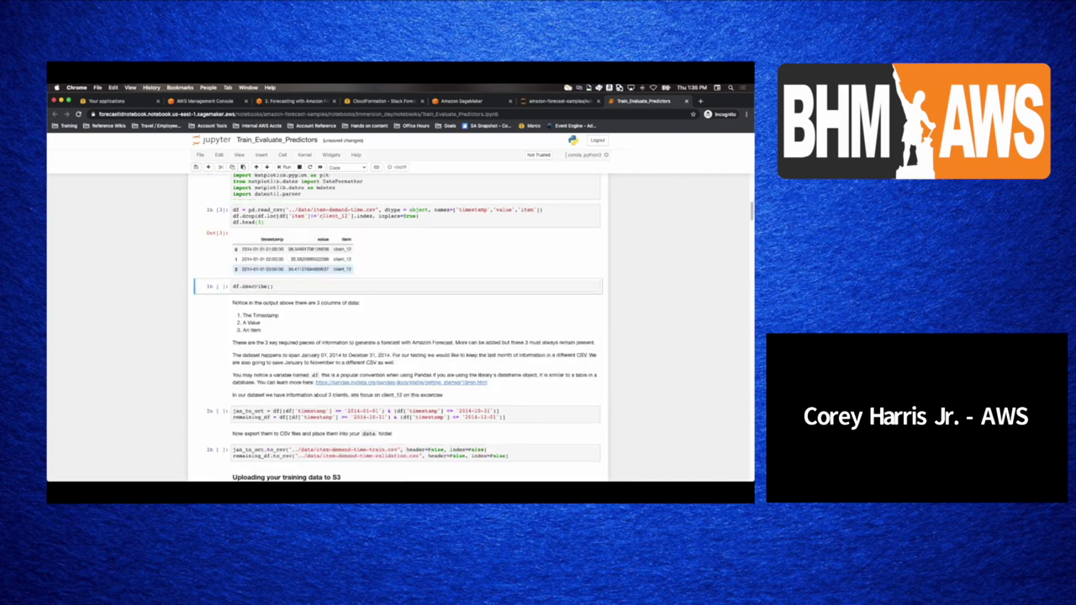
pyautogui.hotkey('shift', 'Return')
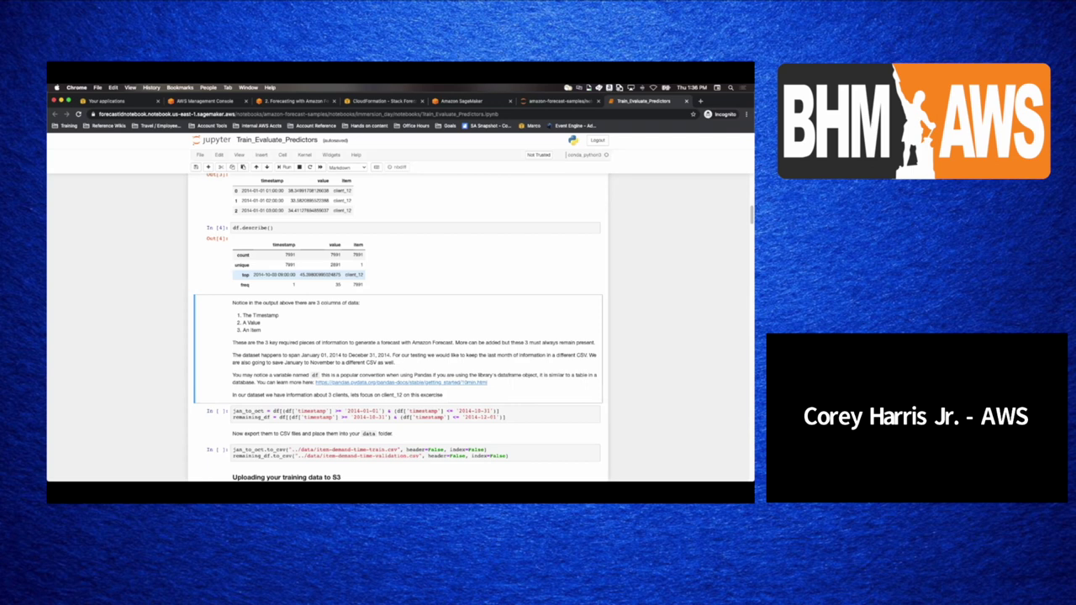
# - Split into jan_to_oct and remaining_df and export item-demand-time-train.csv and item-demand-time-validation.csv
pyautogui.hotkey('shift', 'Return')
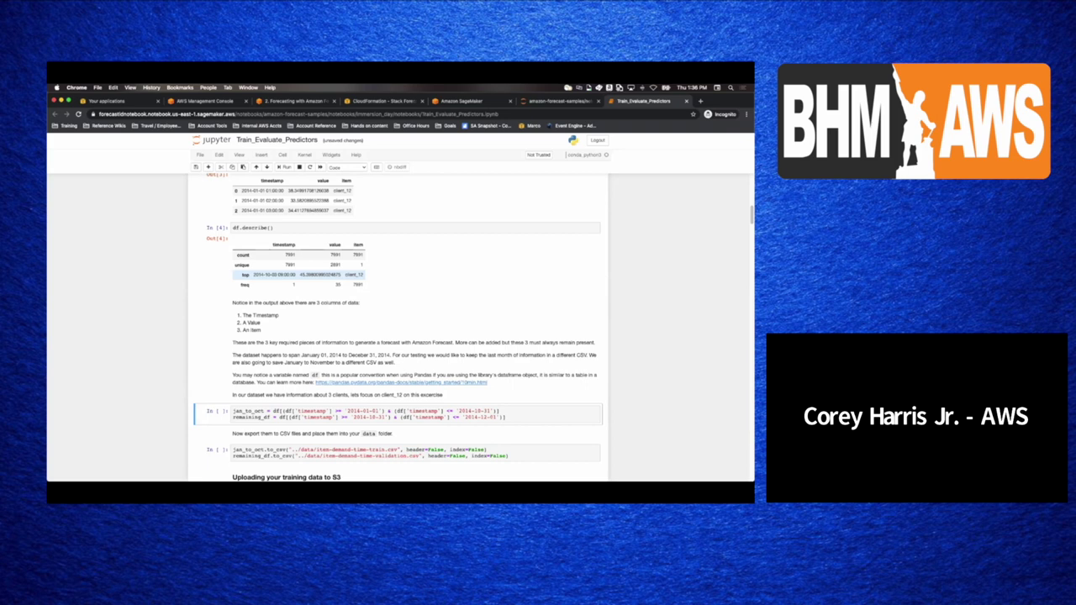
pyautogui.scroll(-2, 238, 275)
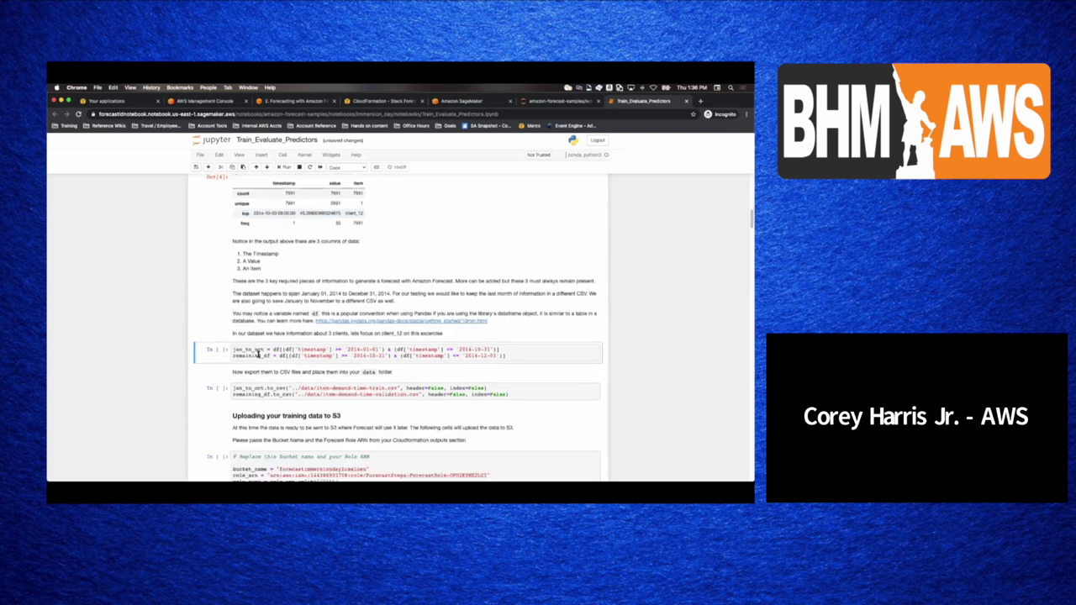
pyautogui.hotkey('shift', 'Return')
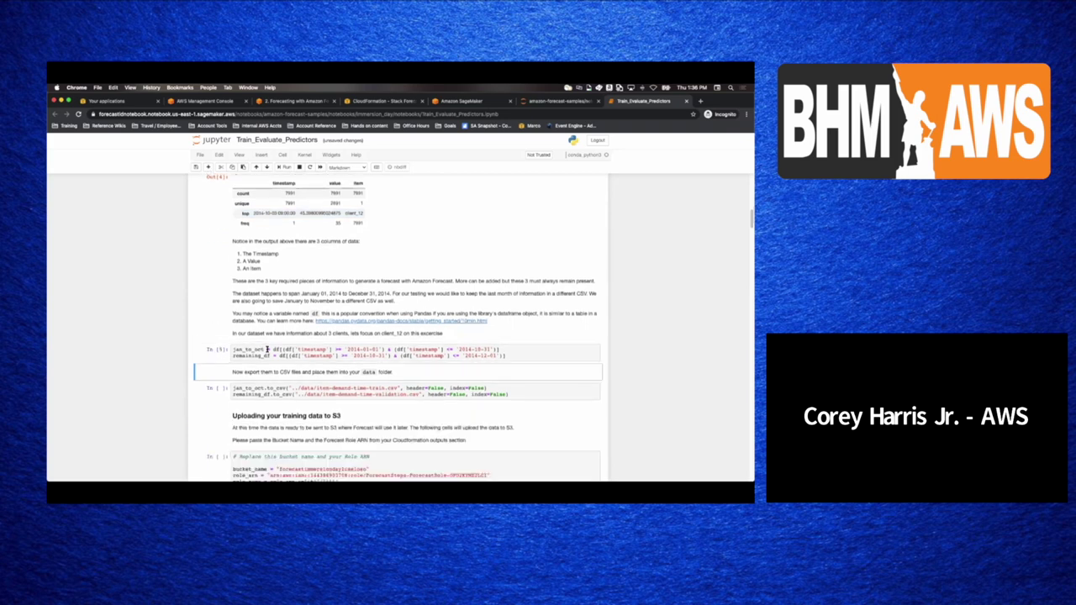
pyautogui.hotkey('shift', 'Return')
pyautogui.hotkey('shift', 'Return')
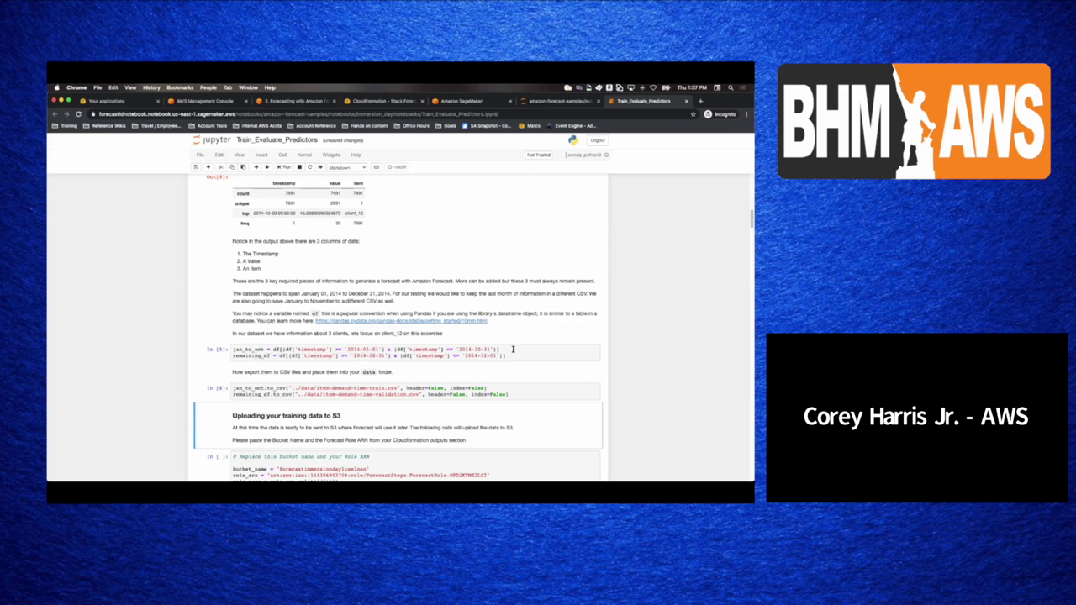
pyautogui.scroll(-3, 342, 352)
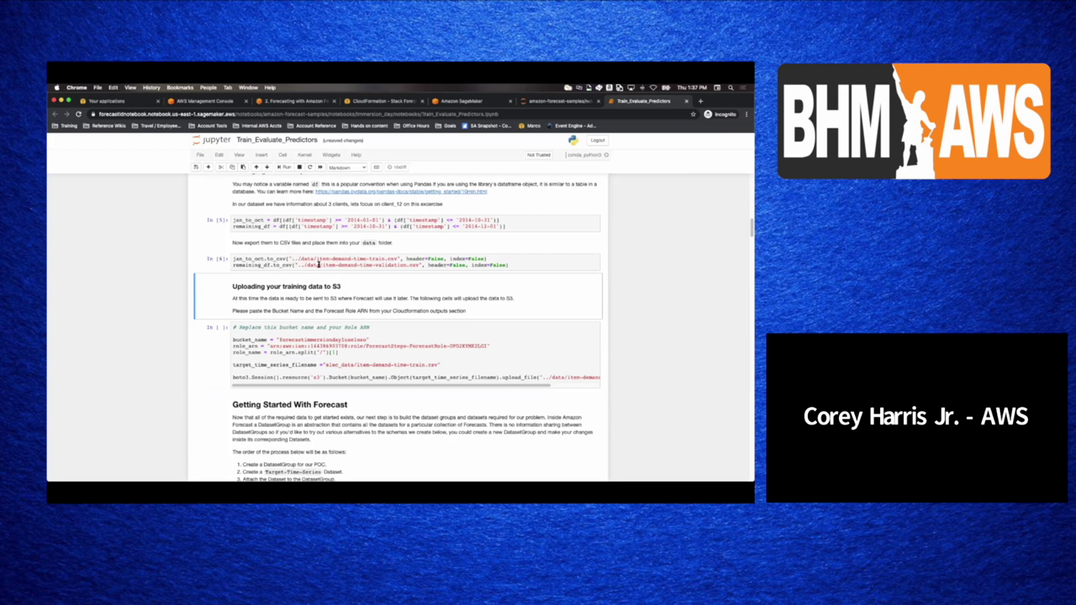
# - Select the placeholder bucket_name string in the S3 upload cell, then bring up the console's Services list
pyautogui.click(200, 156)
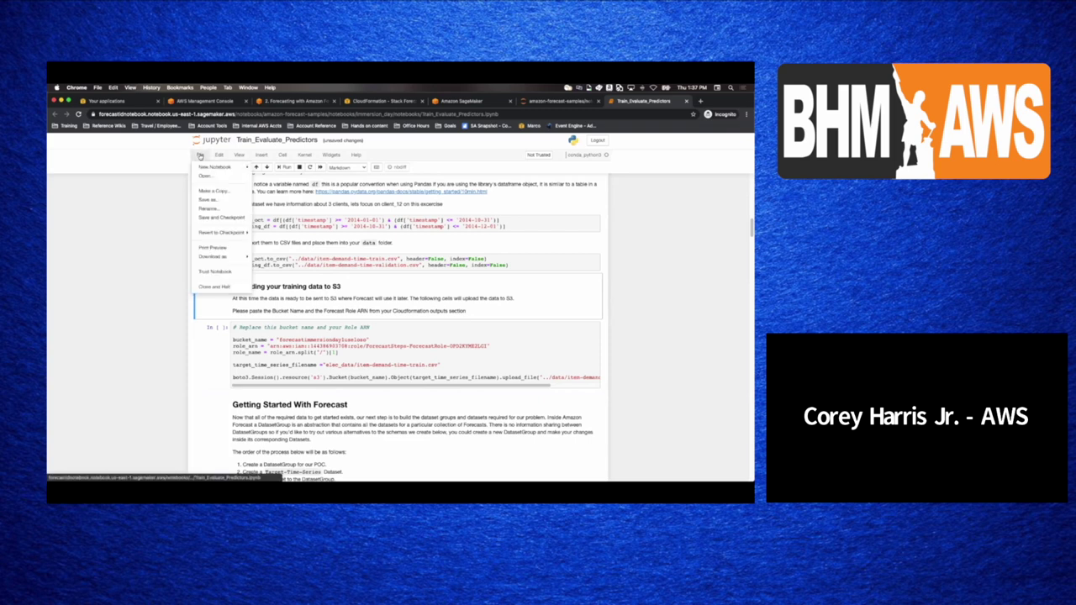
pyautogui.click(189, 194)
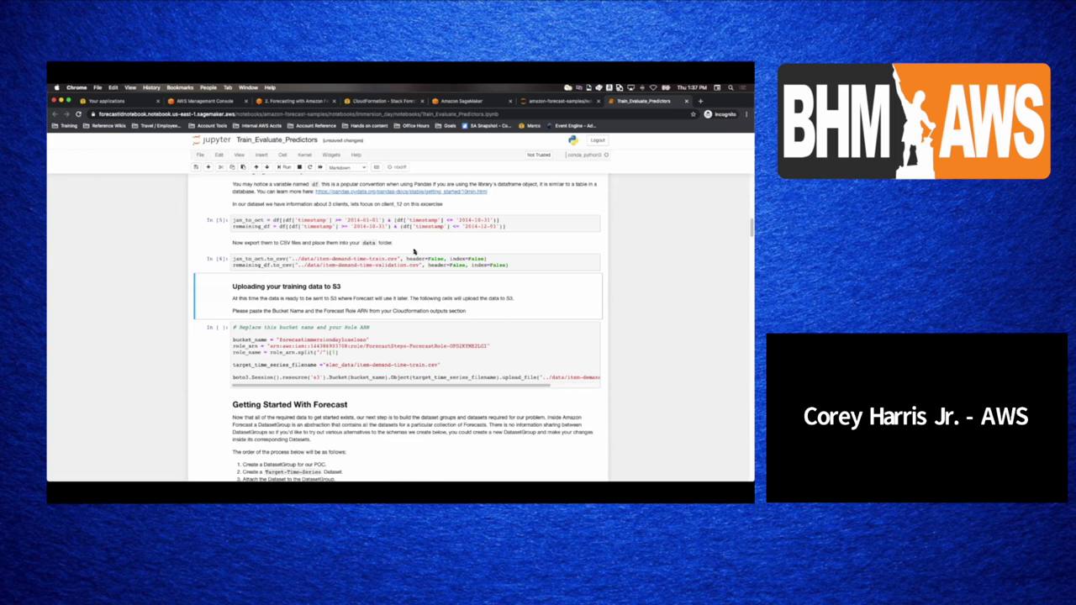
pyautogui.click(302, 338)
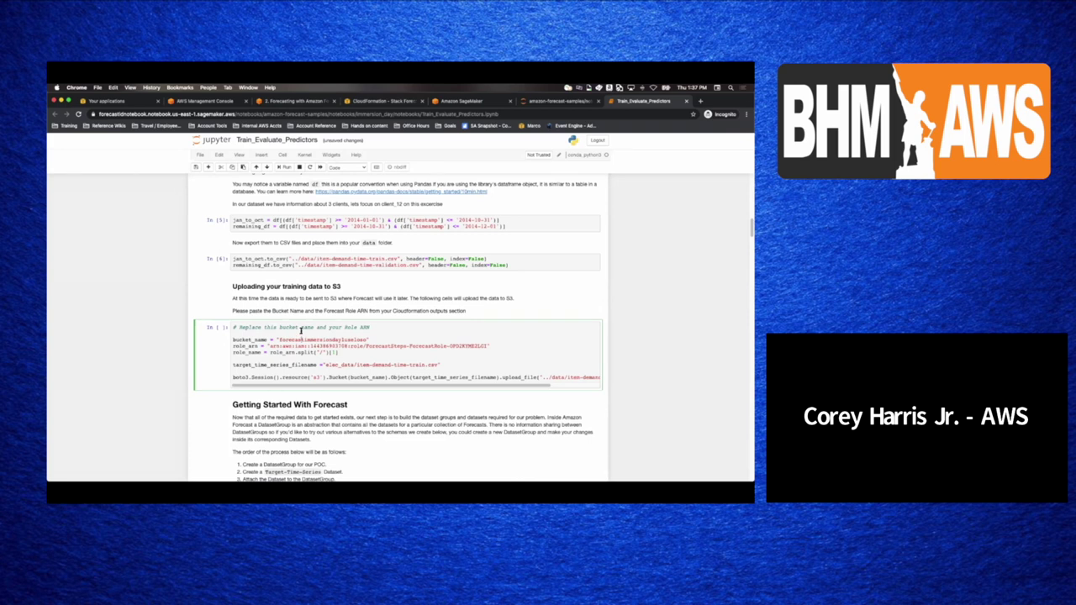
pyautogui.scroll(-2, 300, 332)
pyautogui.doubleClick(305, 288)
pyautogui.click(300, 294)
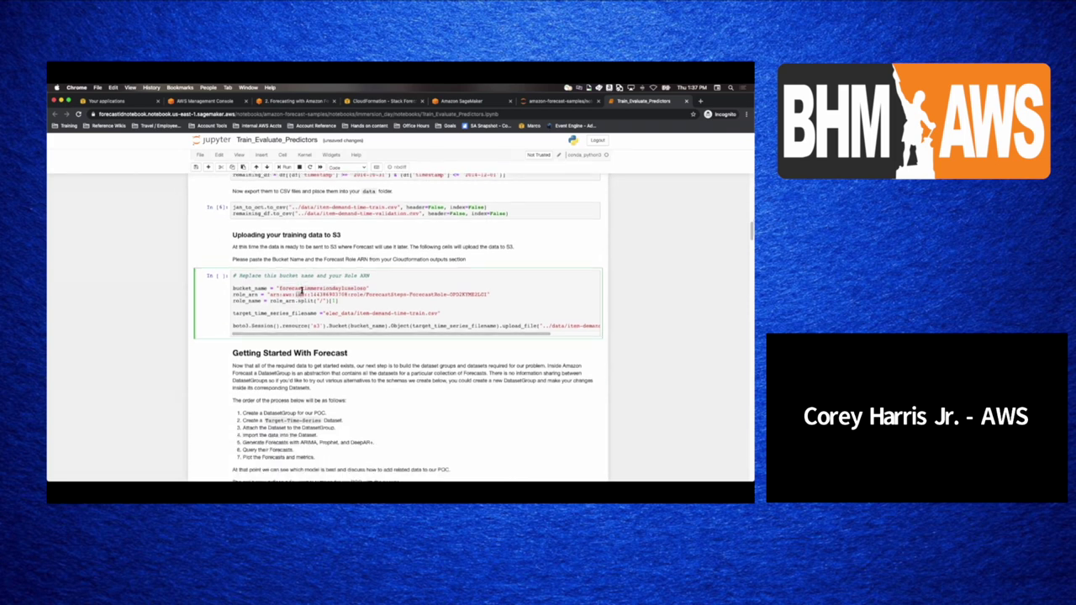
pyautogui.doubleClick(301, 289)
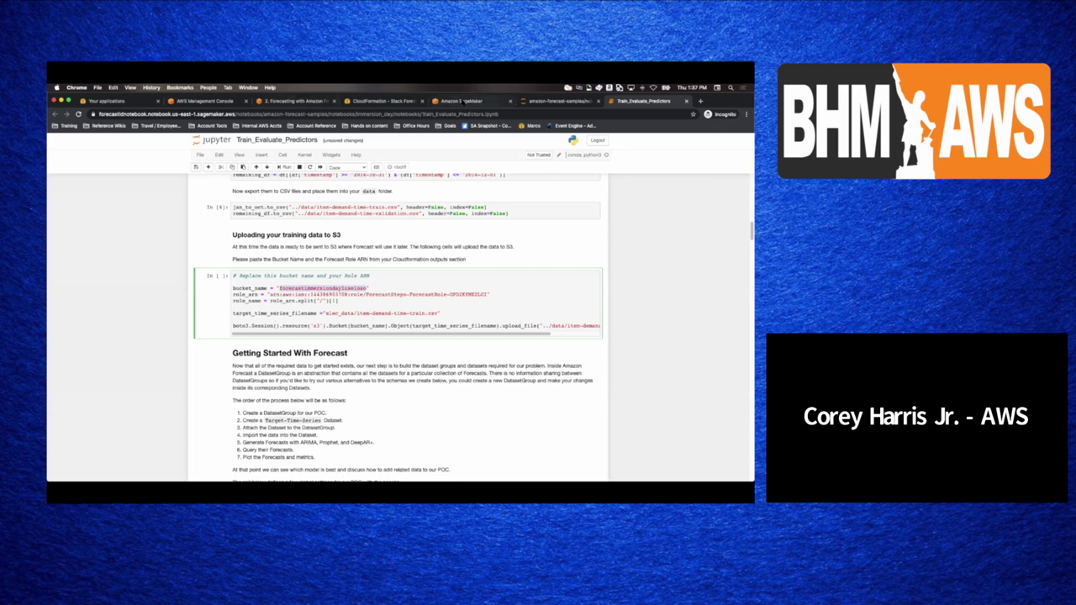
pyautogui.click(463, 101)
pyautogui.click(130, 141)
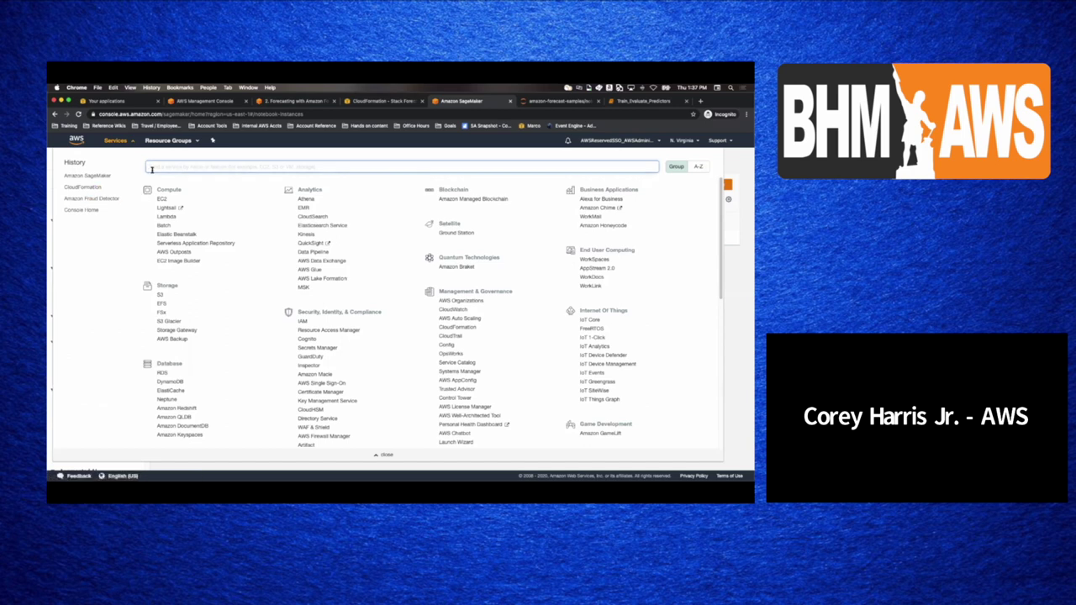
# - Open the immersionday-machine-learning bucket in S3 and view its properties
pyautogui.write('s3')
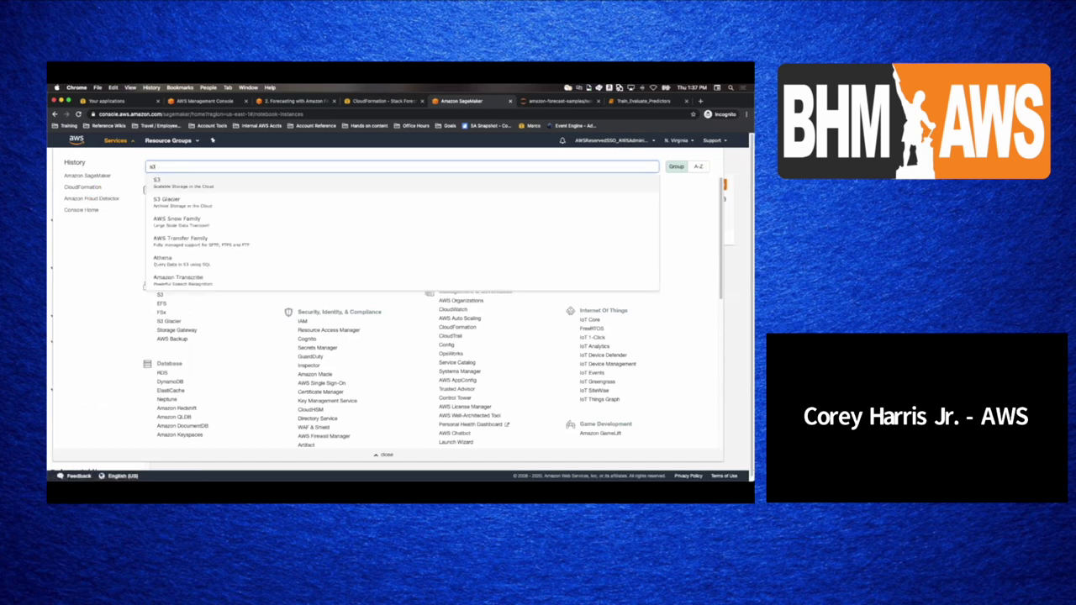
pyautogui.press('Return')
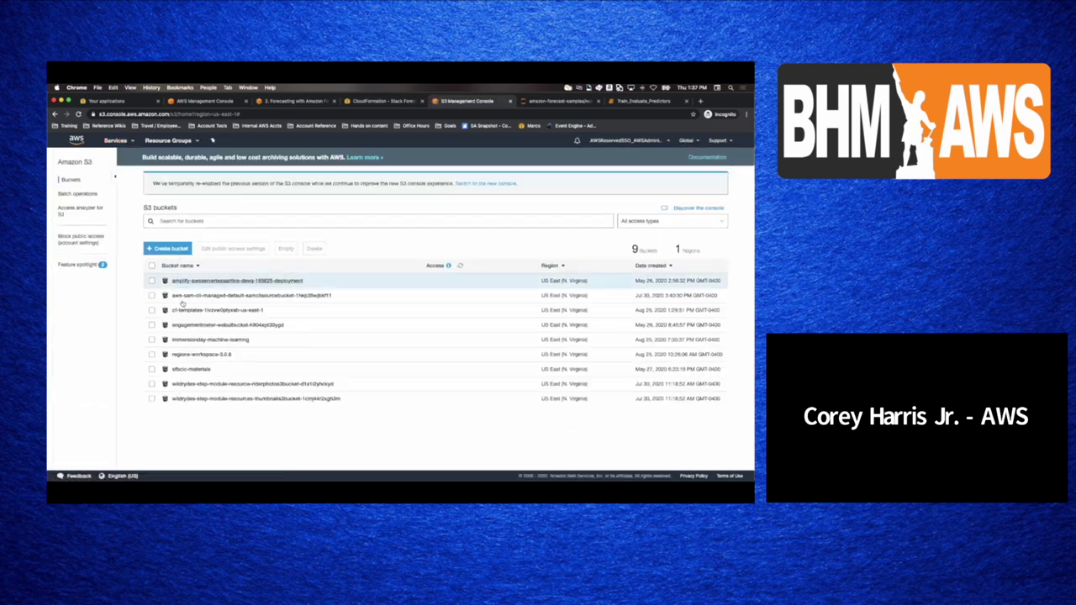
pyautogui.click(187, 339)
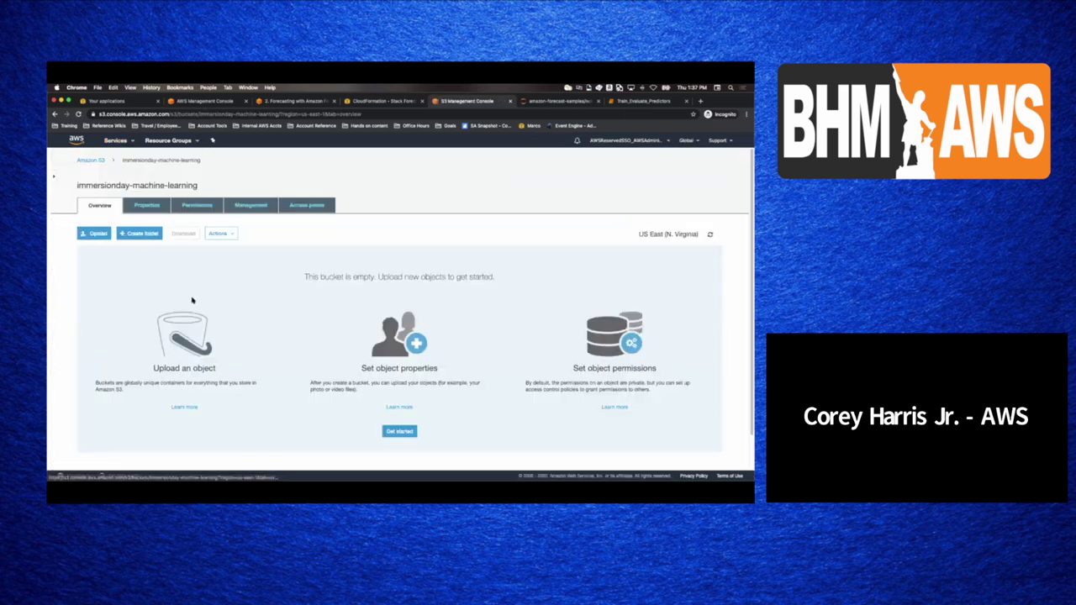
pyautogui.click(212, 235)
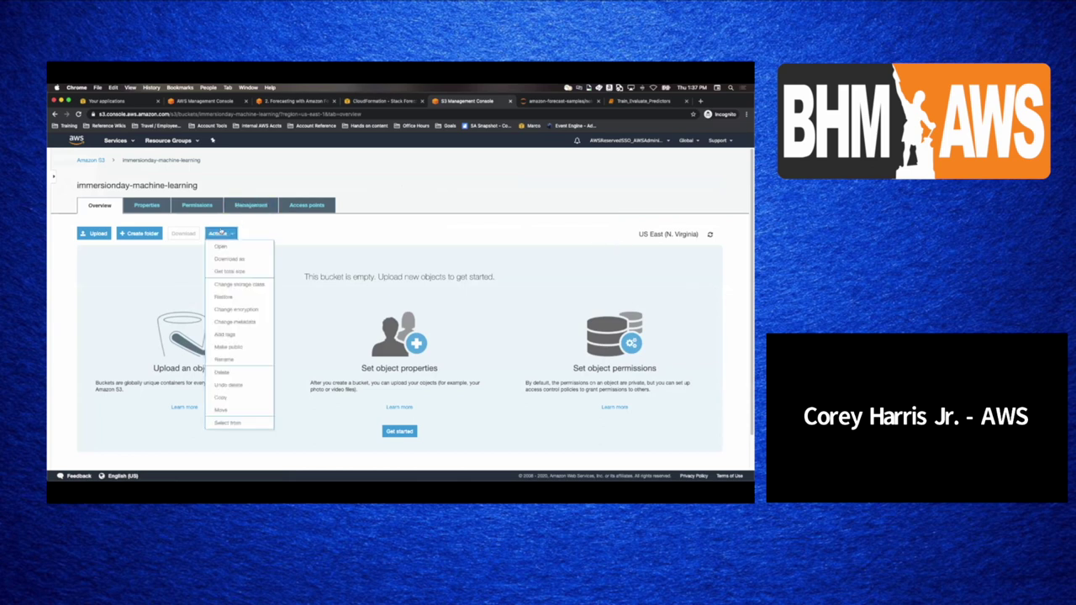
pyautogui.click(167, 208)
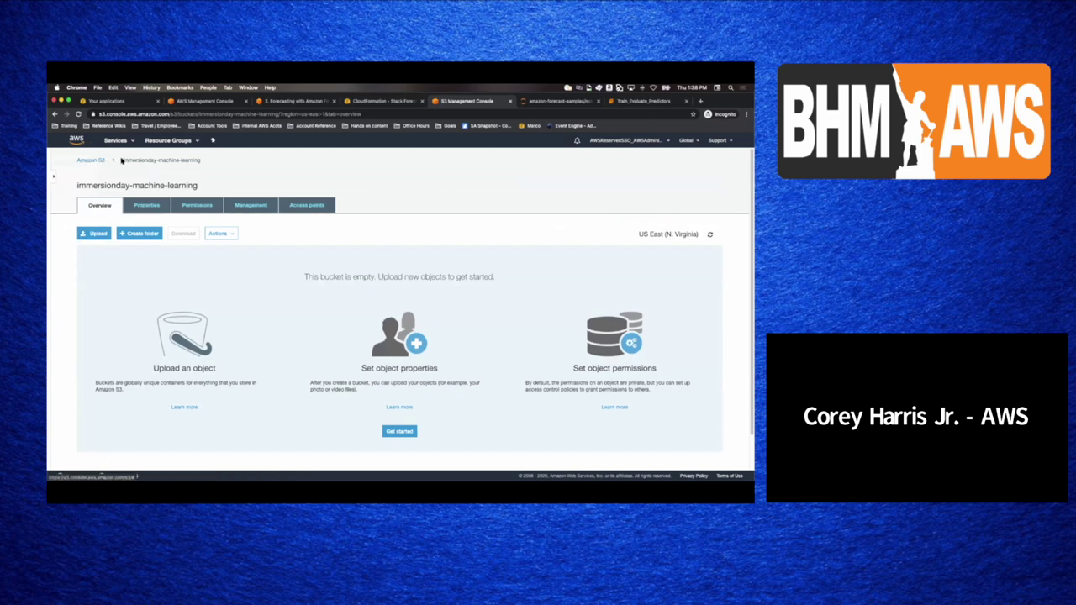
# - Copy the bucket name immersionday-machine-learning from the page breadcrumb
pyautogui.tripleClick(150, 164)
pyautogui.rightClick(150, 163)
pyautogui.click(136, 167)
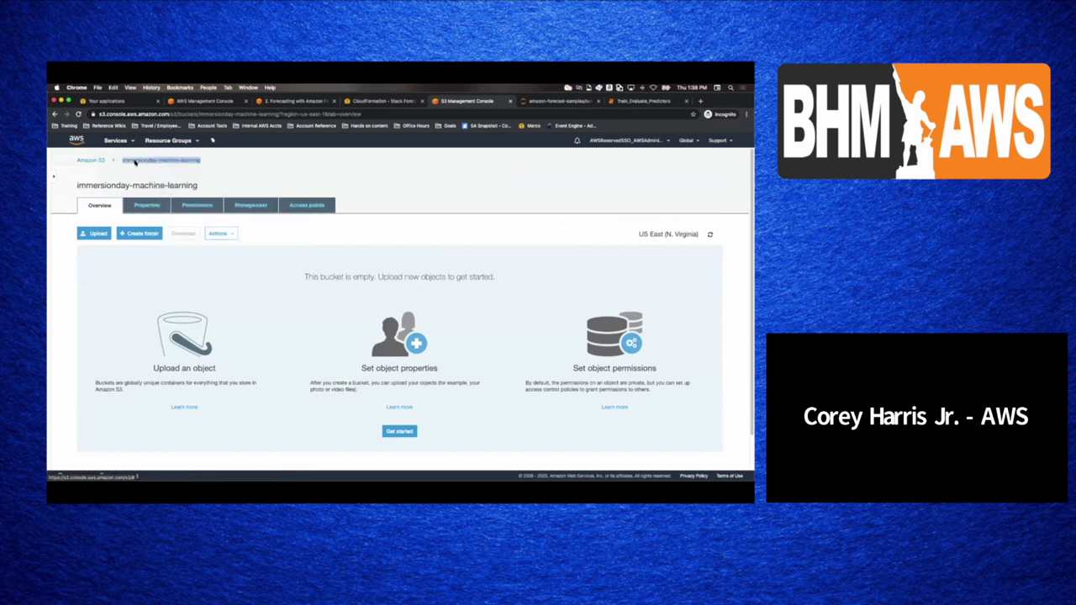
pyautogui.rightClick(134, 162)
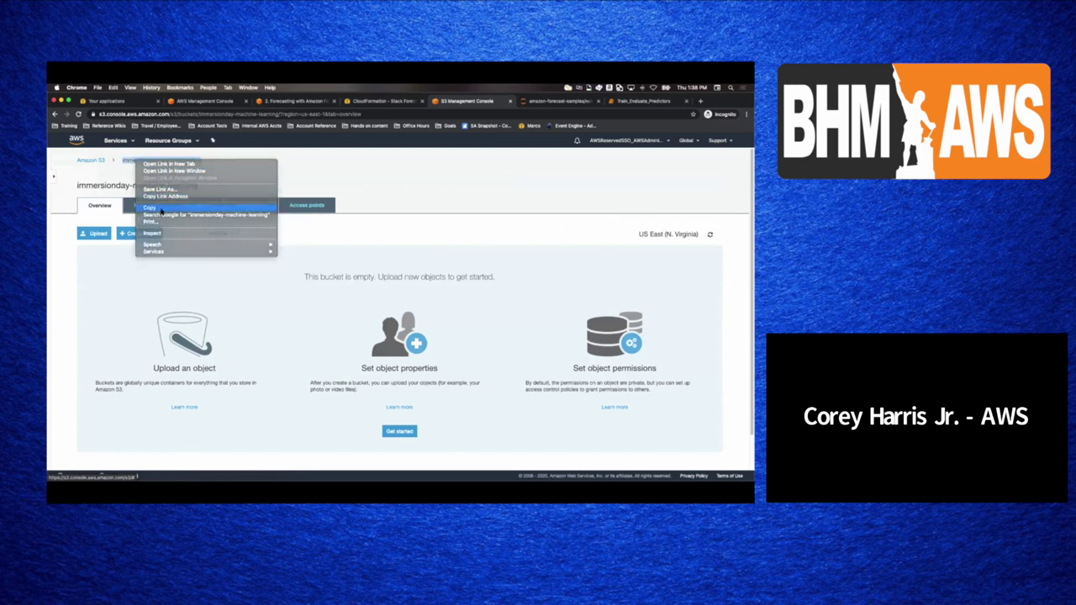
pyautogui.click(161, 209)
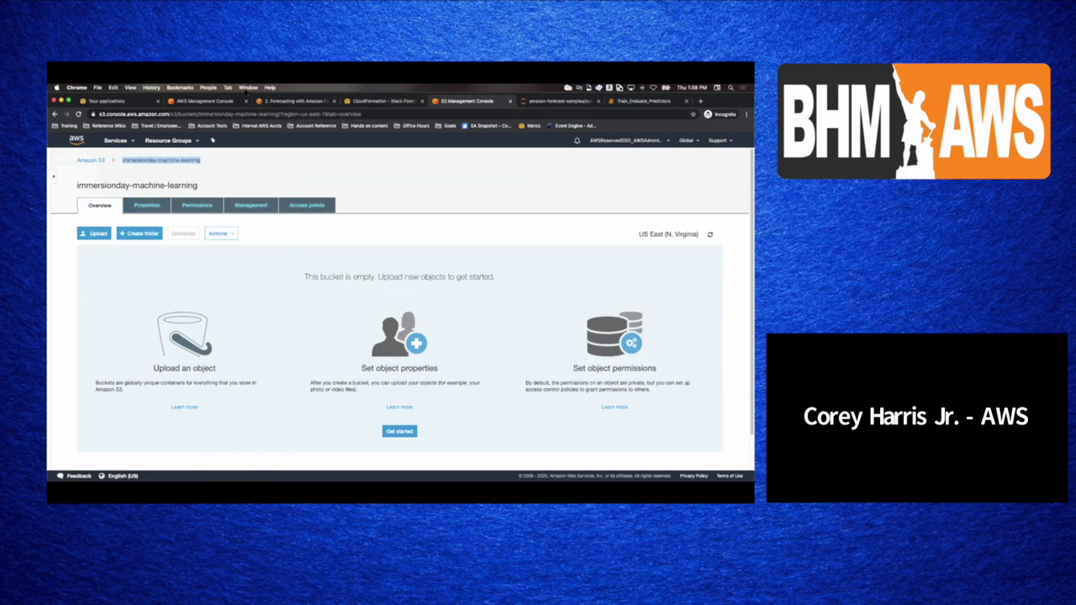
pyautogui.click(282, 100)
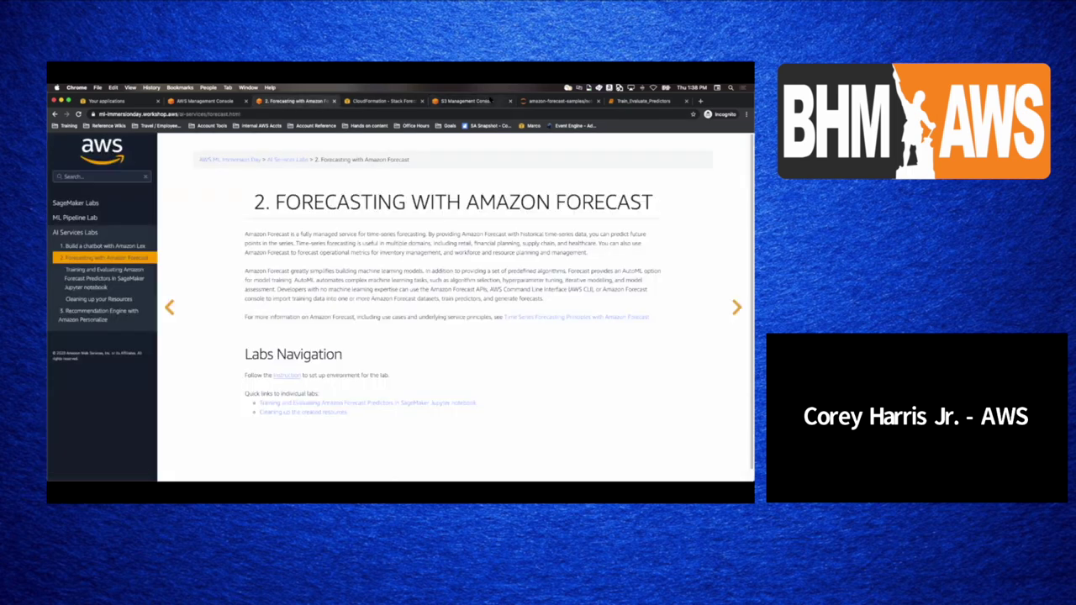
# - Paste immersionday-machine-learning as the bucket_name value in the notebook's upload cell
pyautogui.click(501, 101)
pyautogui.click(547, 101)
pyautogui.moveTo(641, 101); pyautogui.dragTo(555, 100)
pyautogui.rightClick(310, 286)
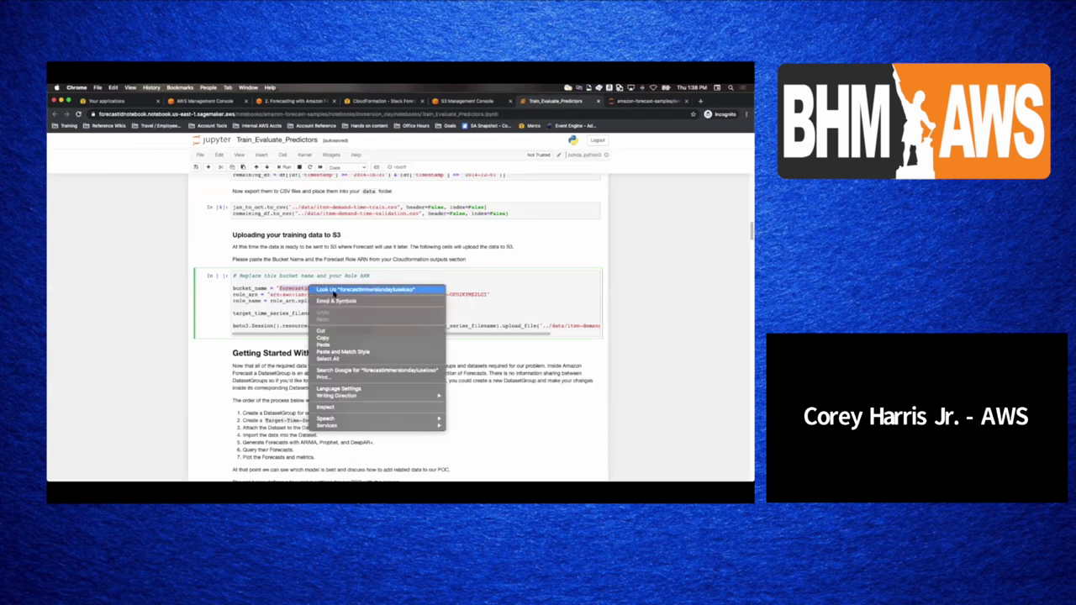
pyautogui.click(336, 342)
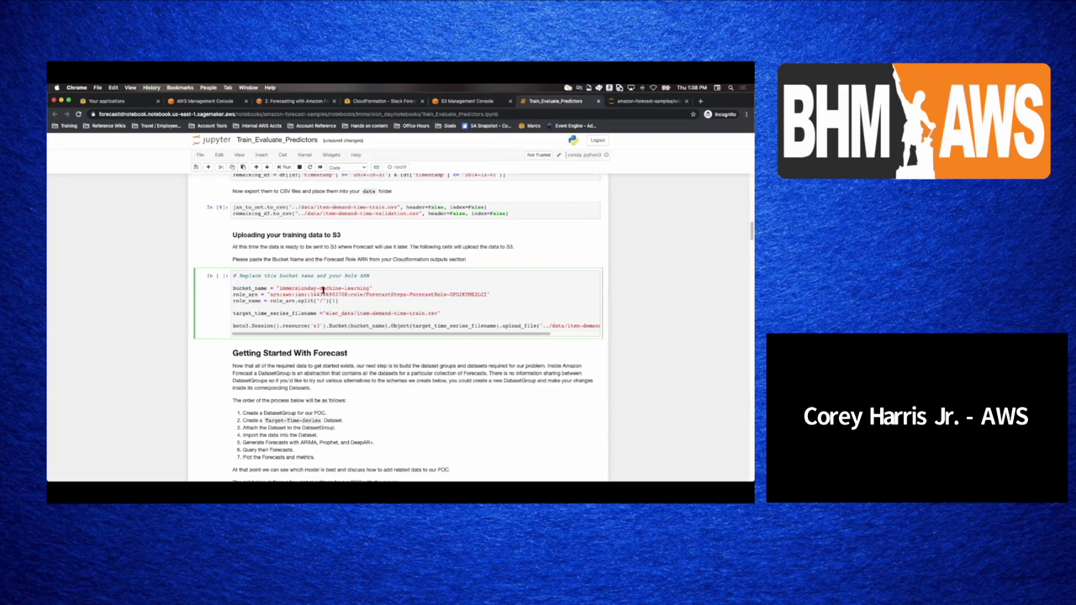
# - Select the role_arn line, then return to the S3 bucket page
pyautogui.doubleClick(321, 294)
pyautogui.tripleClick(321, 294)
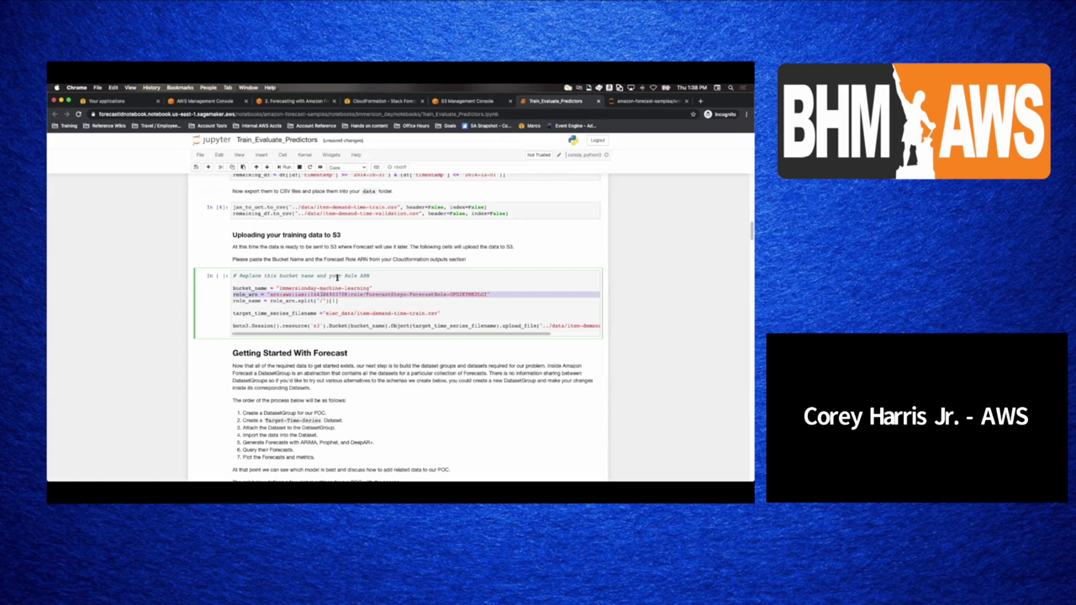
pyautogui.click(466, 101)
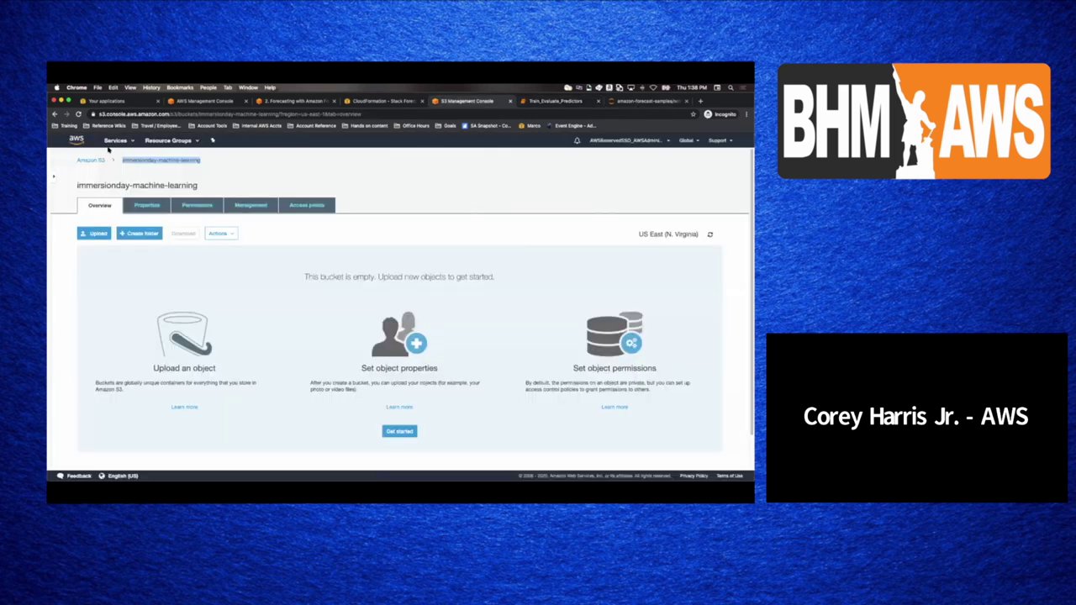
# - In IAM, filter roles by 'fore' and open the ForecastDemo SageMaker role's summary
pyautogui.click(110, 144)
pyautogui.write('sen')
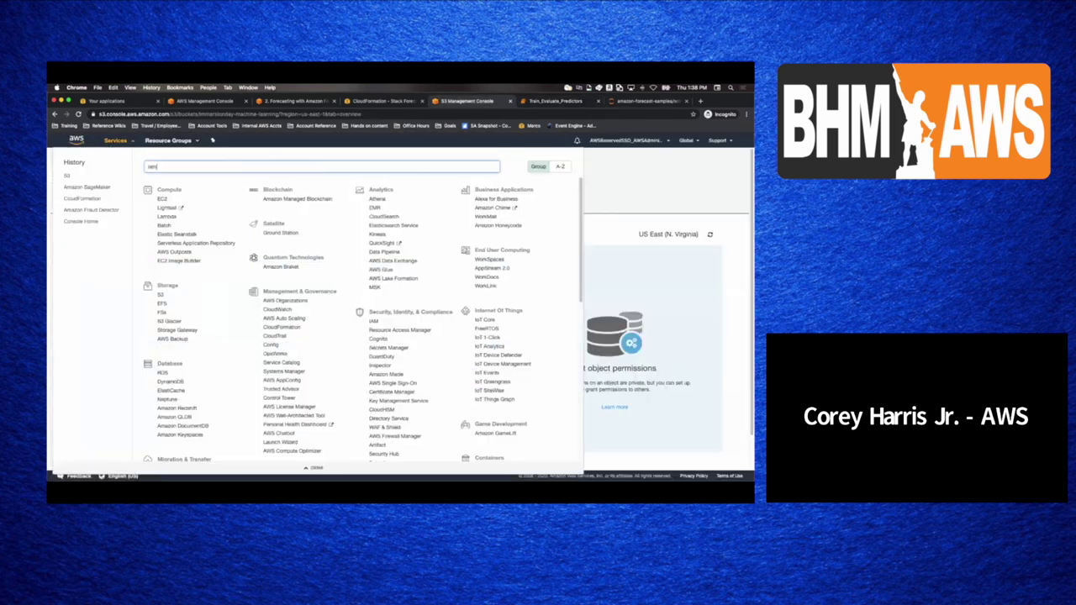
pyautogui.write('m')
pyautogui.press('Return')
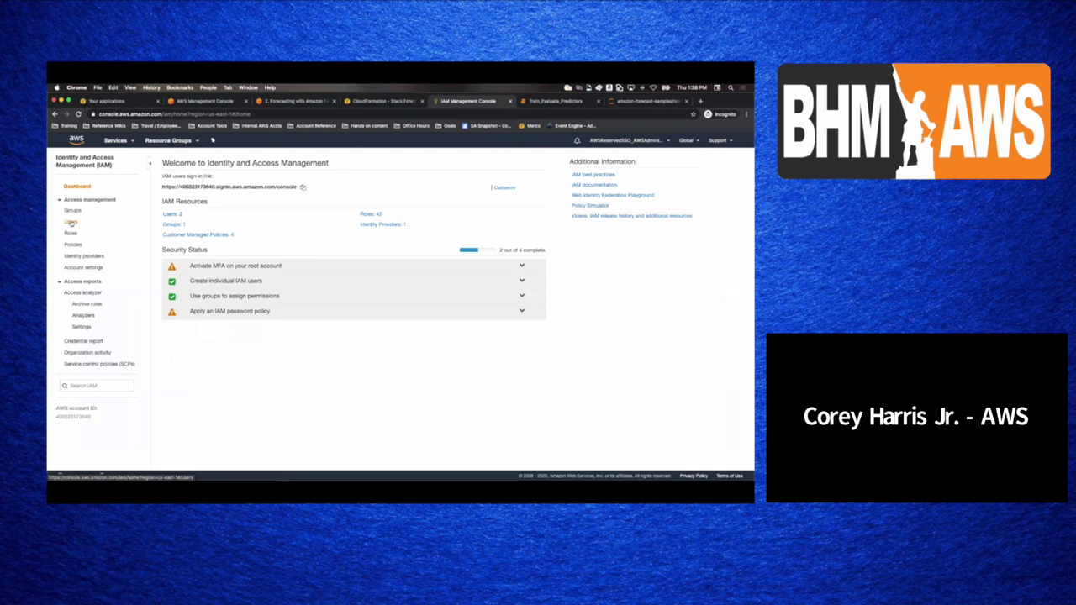
pyautogui.click(70, 233)
pyautogui.click(194, 355)
pyautogui.write('fore')
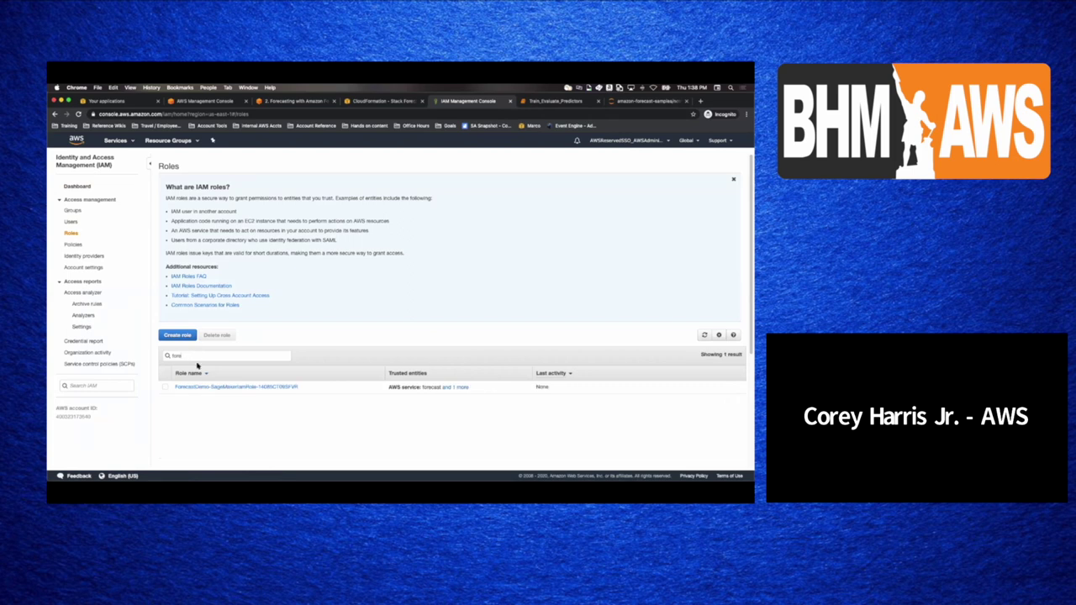
pyautogui.click(207, 385)
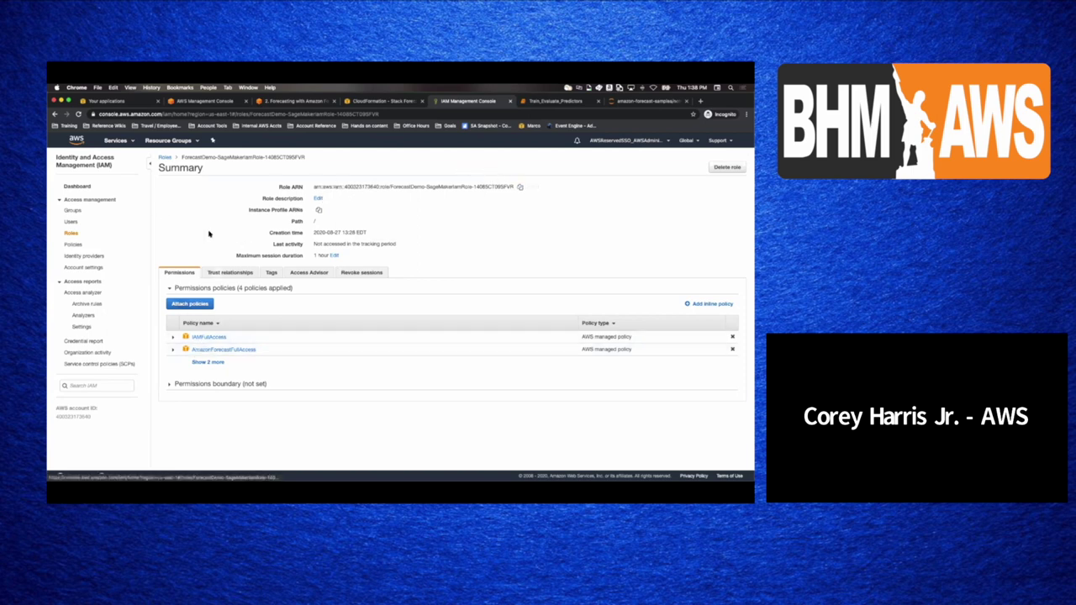
# - Show all of the role's permission policies, then return to the Train_Evaluate_Predictors notebook
pyautogui.click(208, 361)
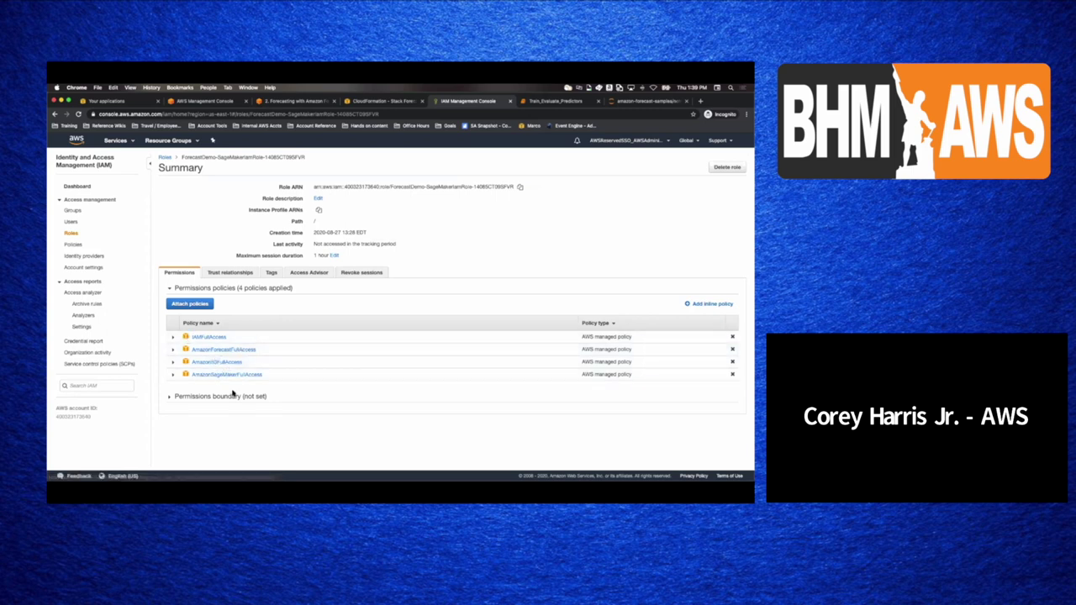
pyautogui.click(381, 101)
pyautogui.click(546, 101)
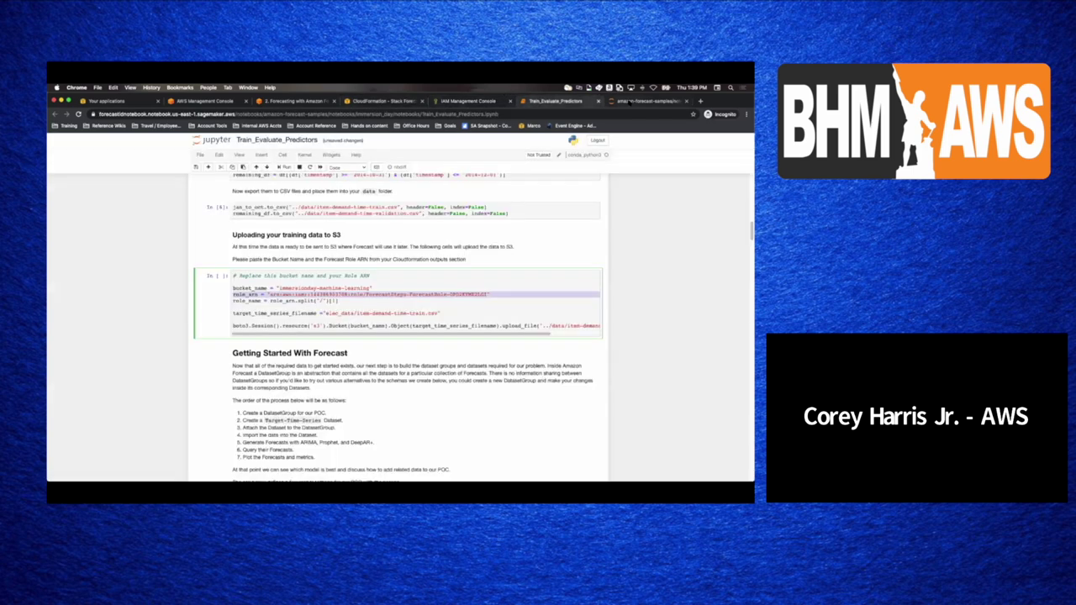
# - Replace the old role_arn value with the copied ForecastDemo role ARN and run the S3 upload cell
pyautogui.moveTo(269, 295); pyautogui.dragTo(486, 296)
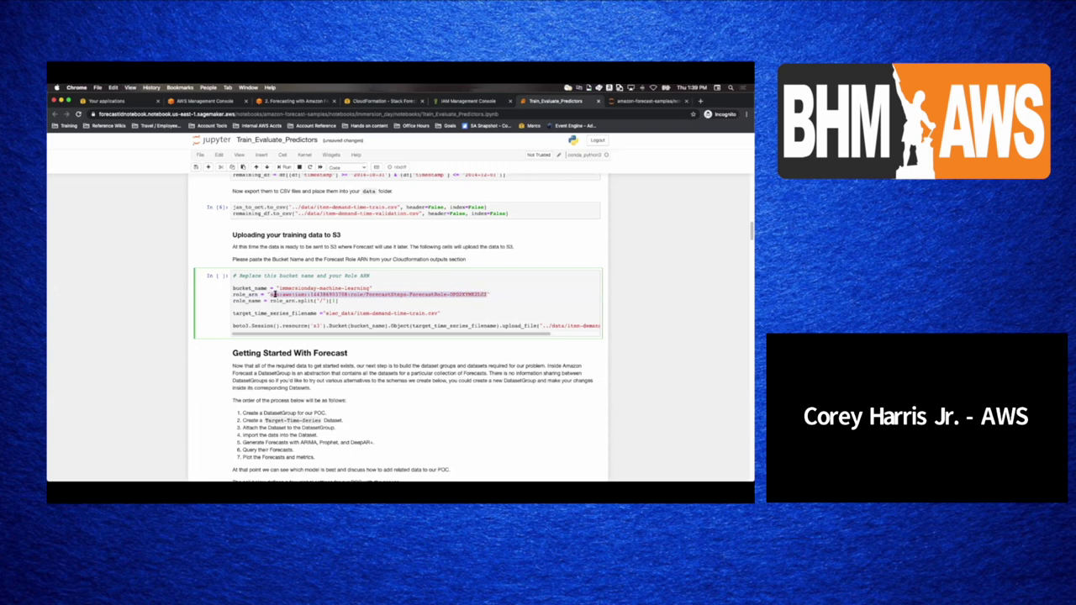
pyautogui.rightClick(273, 295)
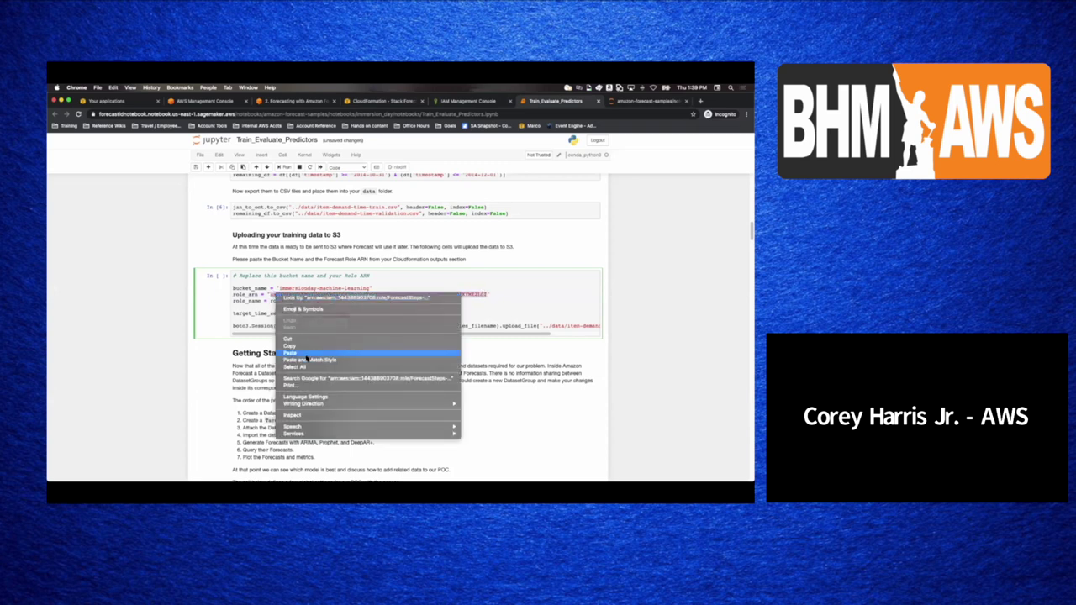
pyautogui.click(306, 354)
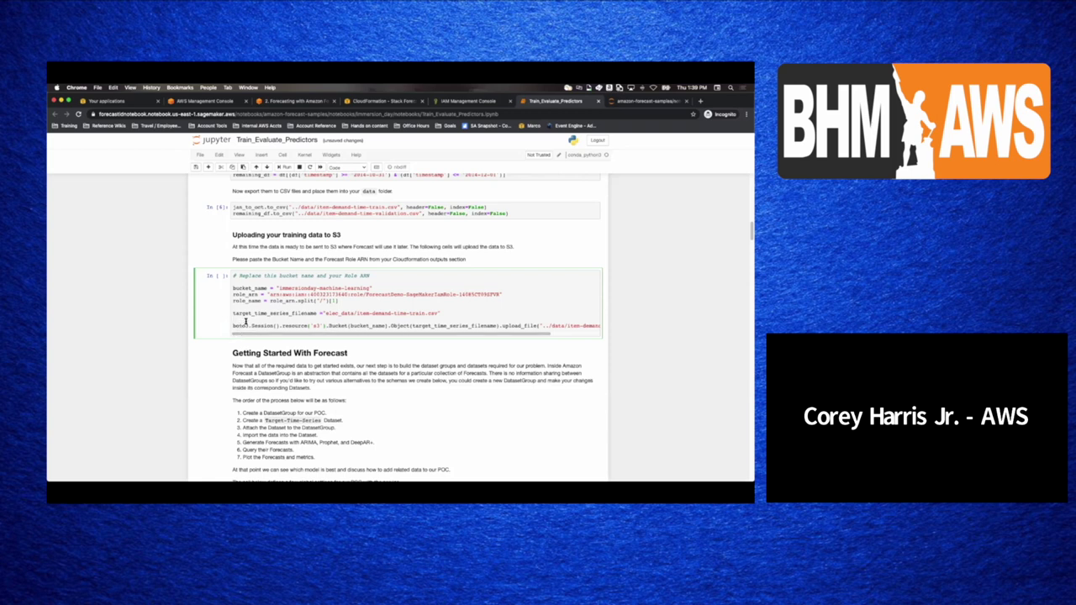
pyautogui.hotkey('shift', 'Return')
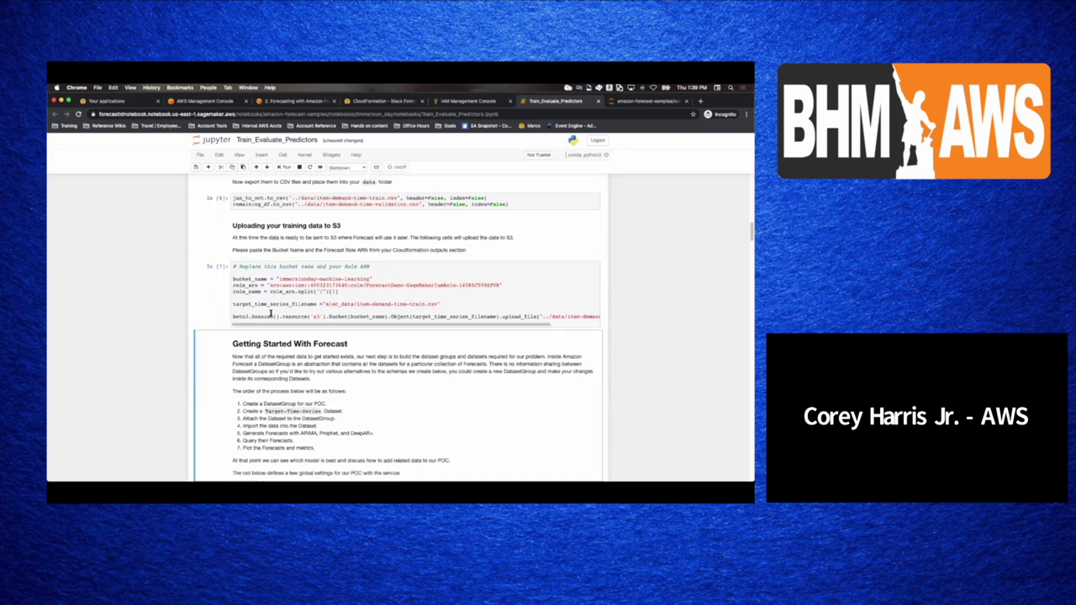
pyautogui.scroll(-5, 272, 313)
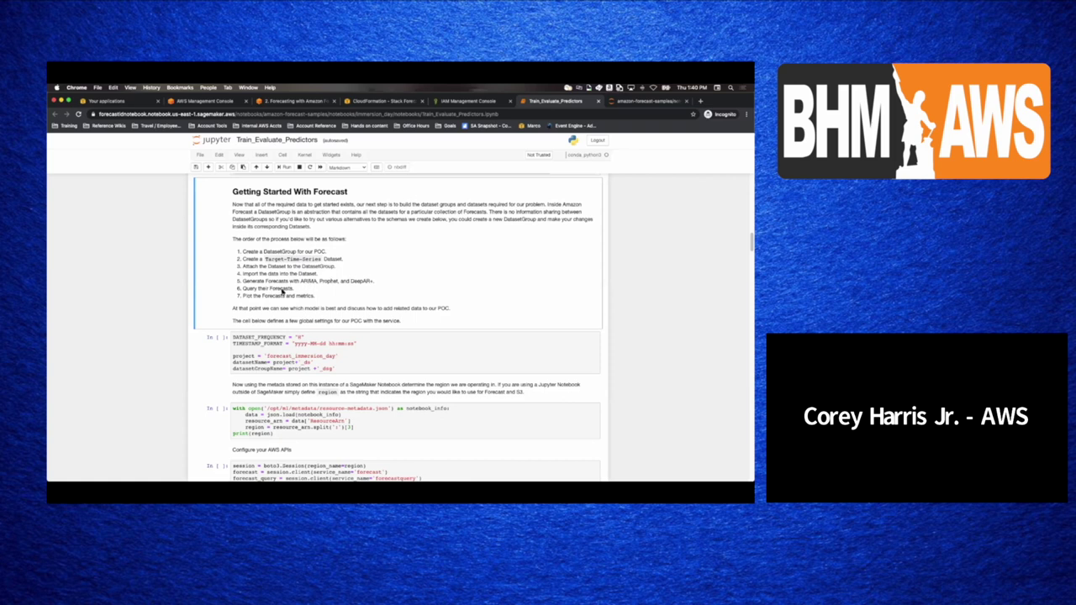
# - Run the global settings cell with DATASET_FREQUENCY 'H' and project 'forecast_immersion_day'
pyautogui.scroll(-3, 316, 280)
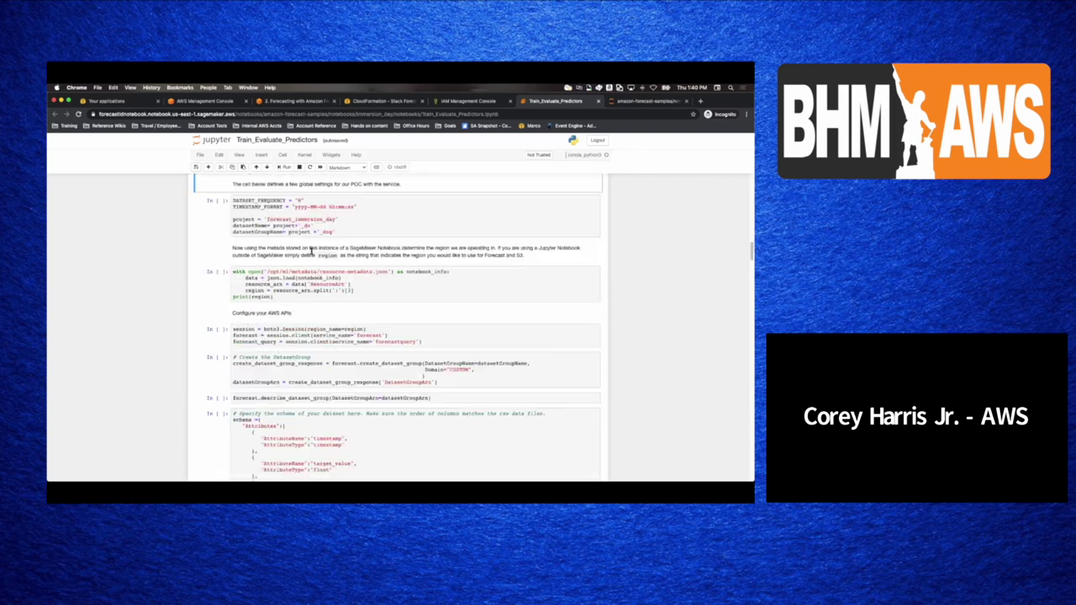
pyautogui.scroll(1, 299, 215)
pyautogui.click(298, 240)
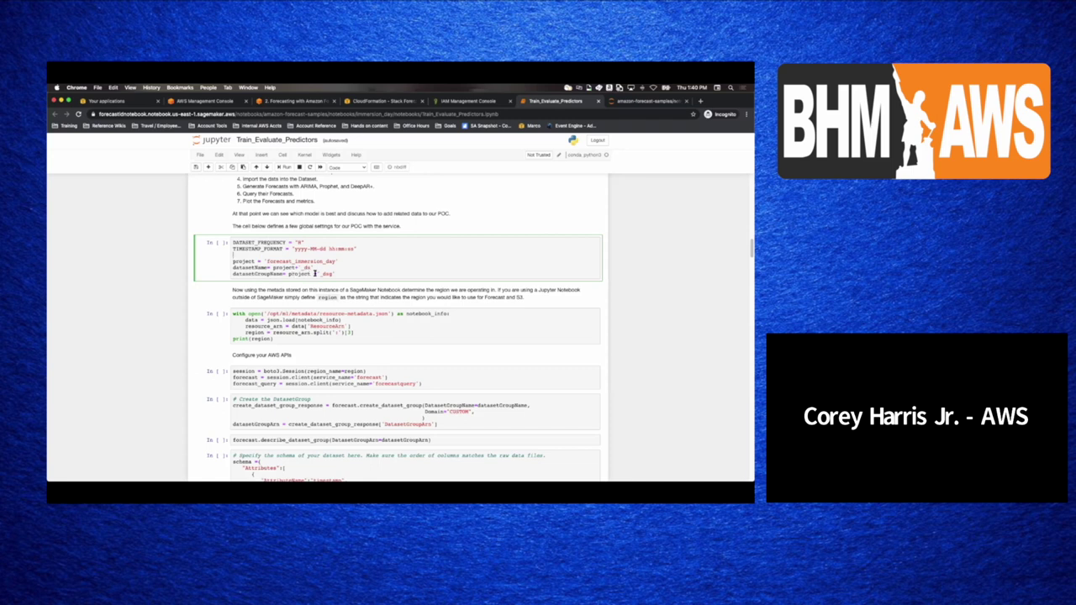
pyautogui.hotkey('shift', 'Return')
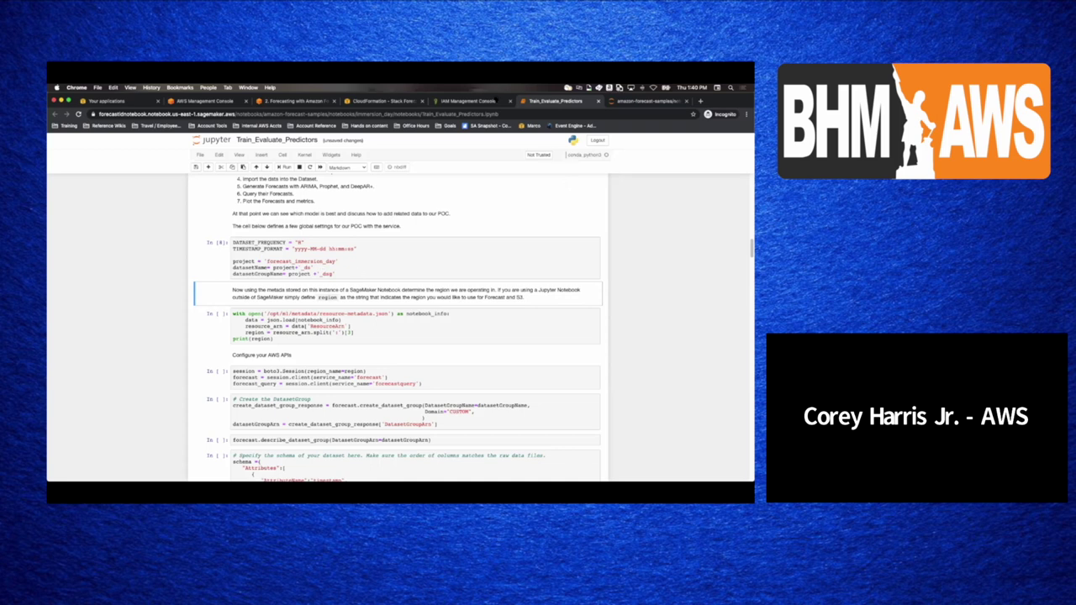
pyautogui.click(495, 100)
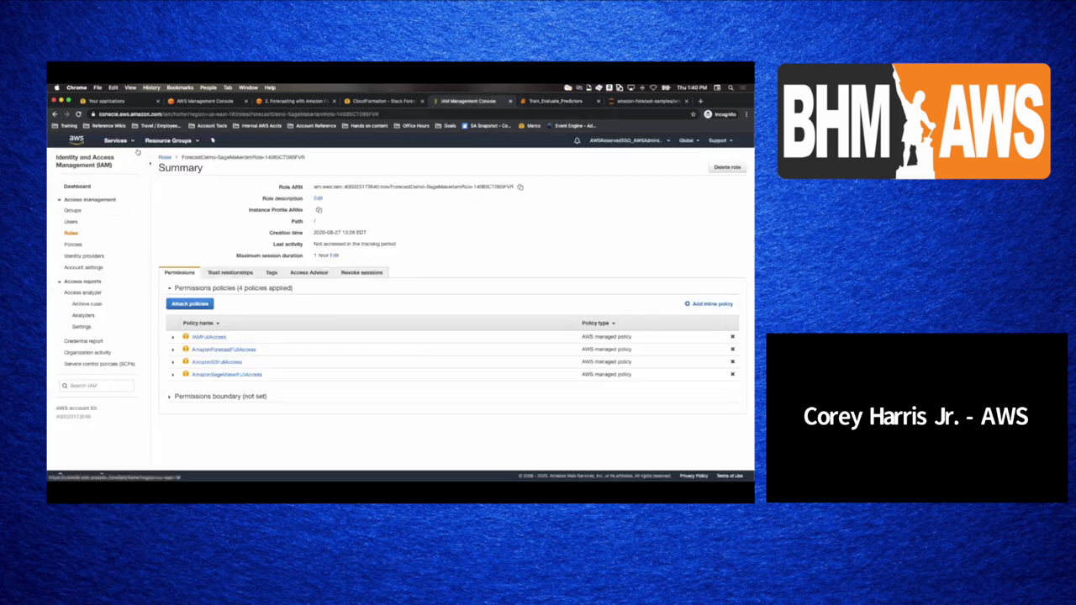
# - Open Amazon Forecast and the forecast_immersion_day_dsg dataset group dashboard
pyautogui.click(118, 140)
pyautogui.write('forecas')
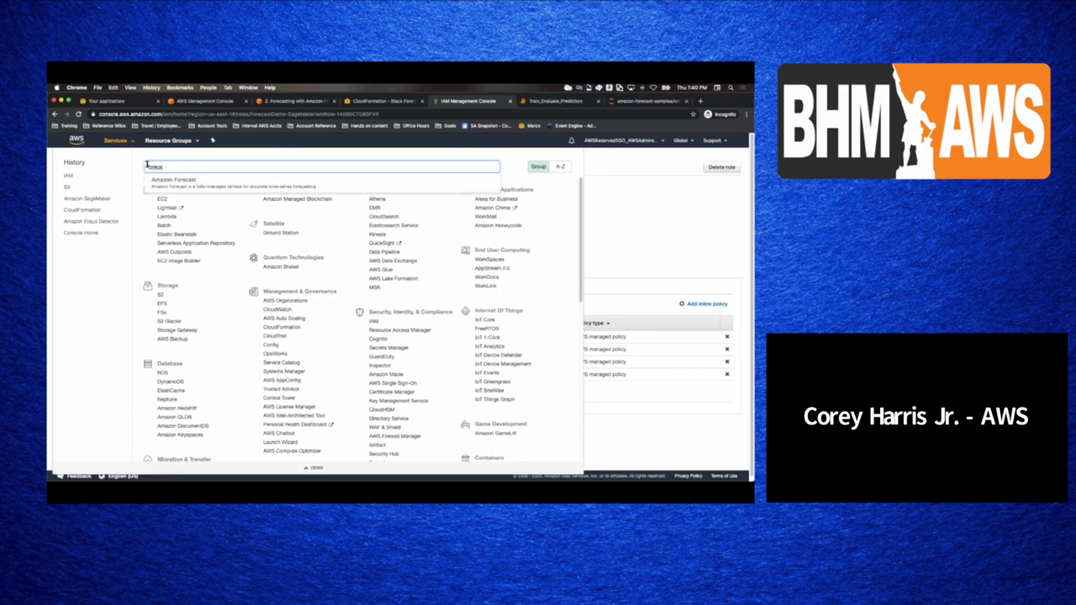
pyautogui.click(165, 180)
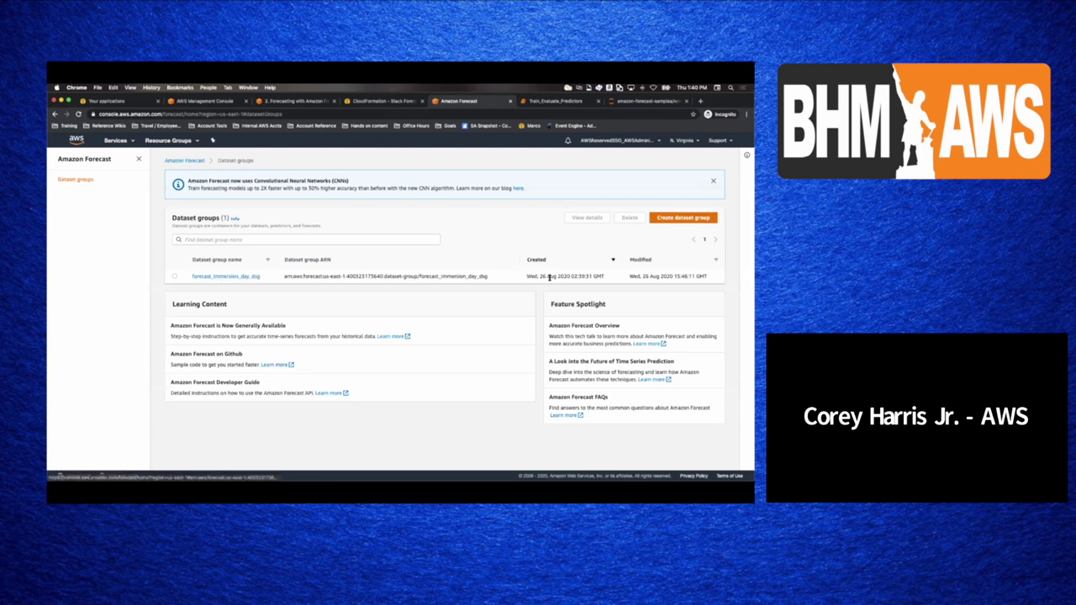
pyautogui.click(210, 277)
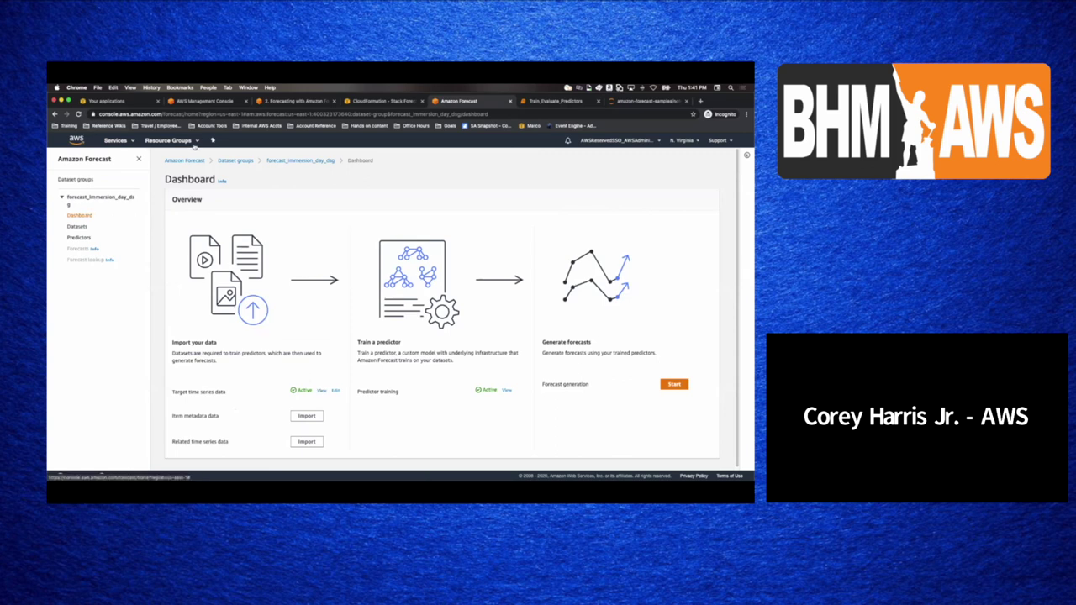
pyautogui.click(199, 161)
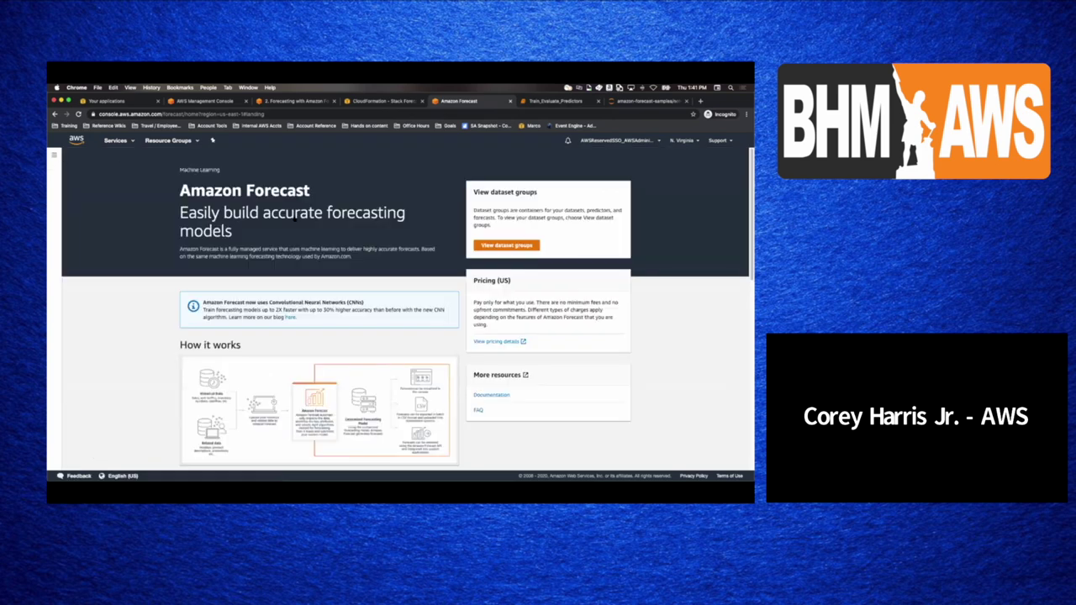
pyautogui.click(506, 247)
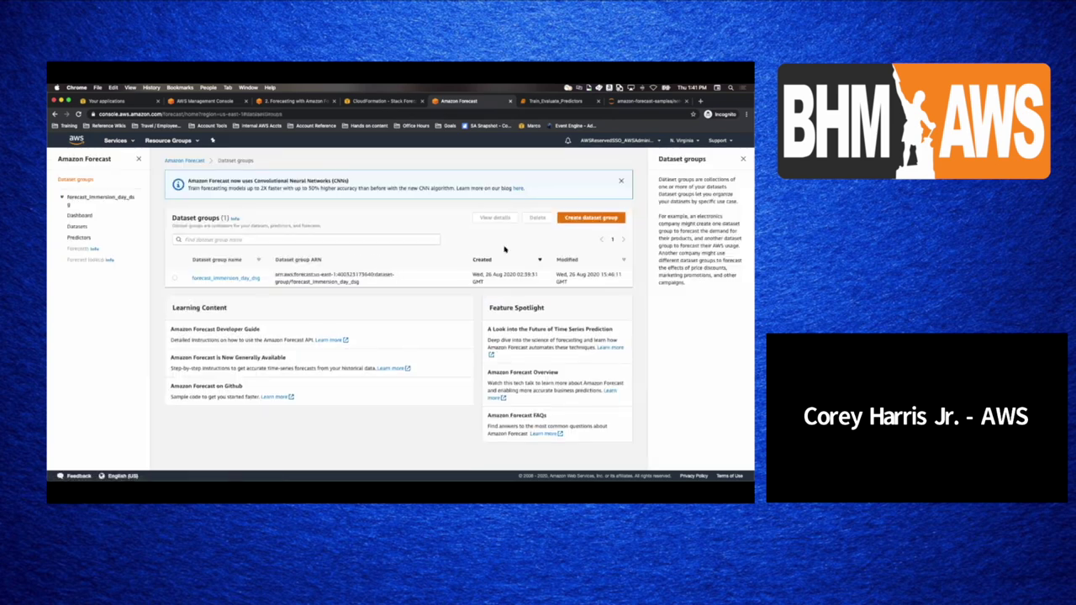
pyautogui.click(238, 278)
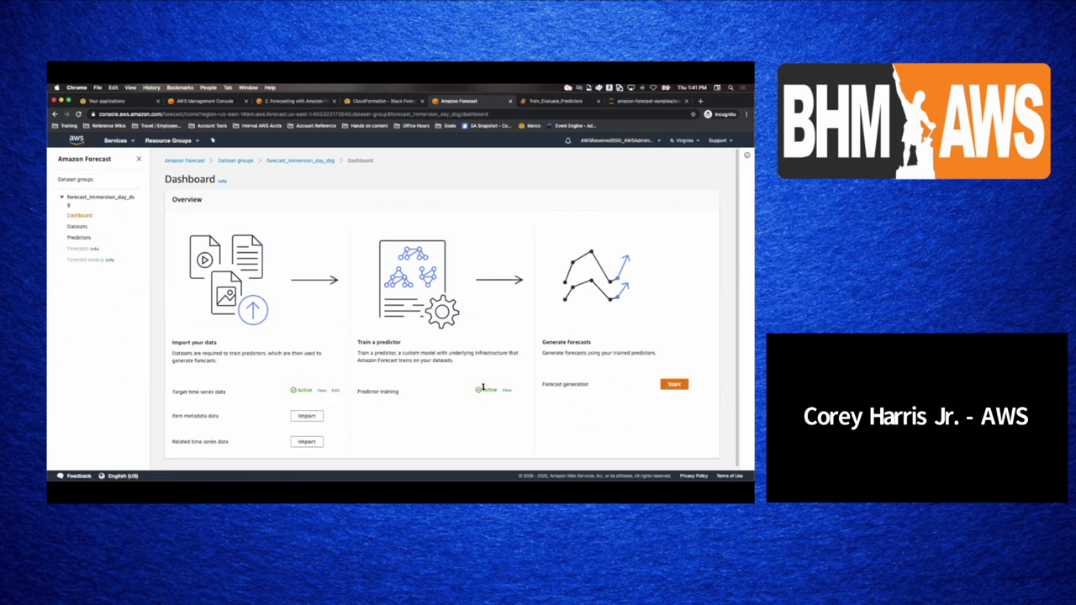
# - View the trained predictor and the imported target time series dataset, then return to the notebook
pyautogui.click(507, 392)
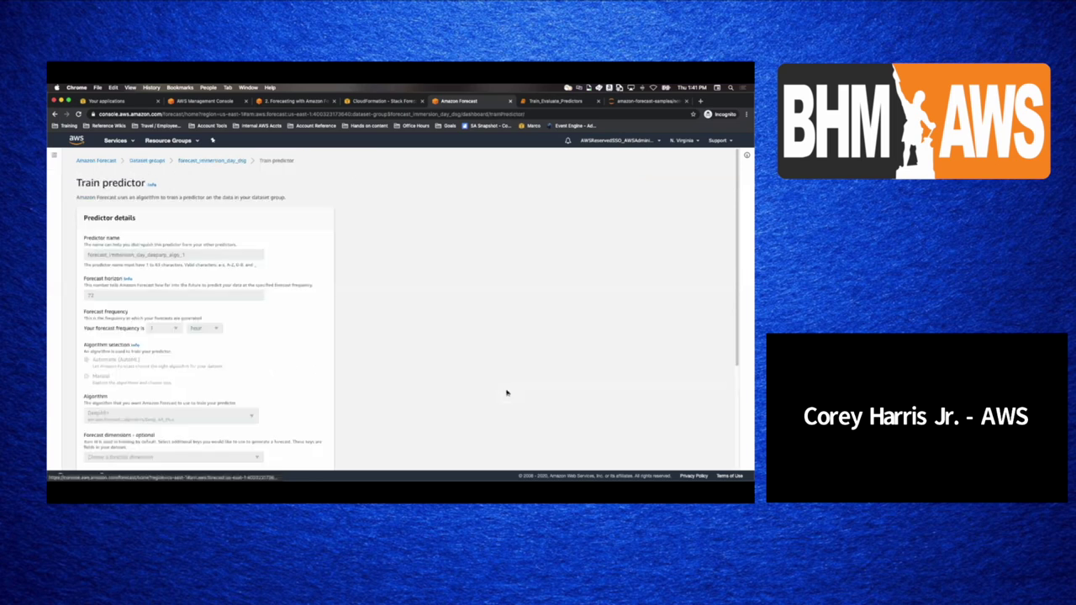
pyautogui.click(94, 160)
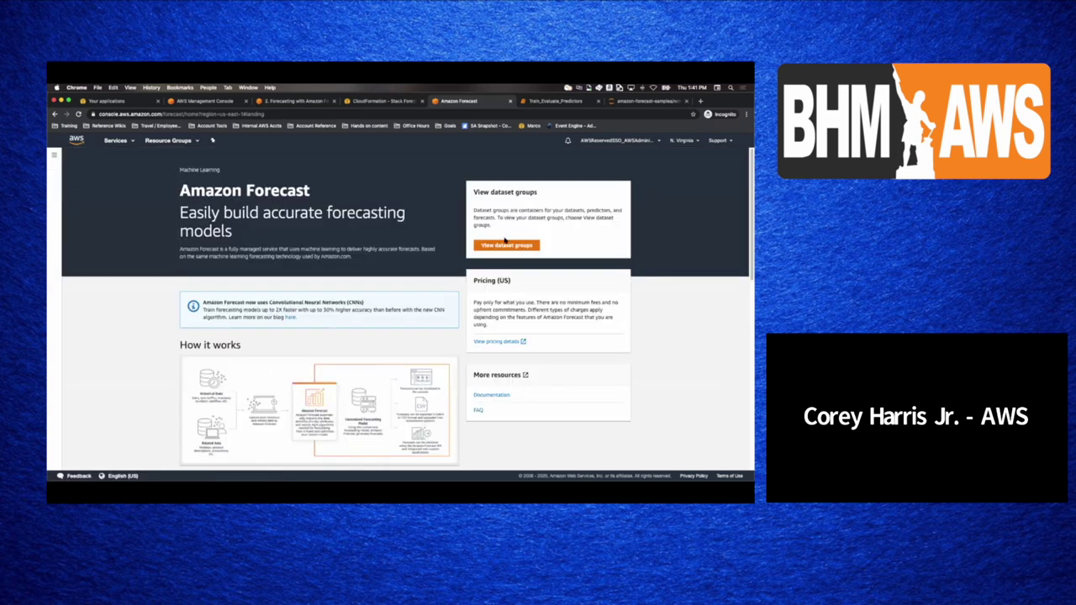
pyautogui.click(54, 155)
pyautogui.click(84, 217)
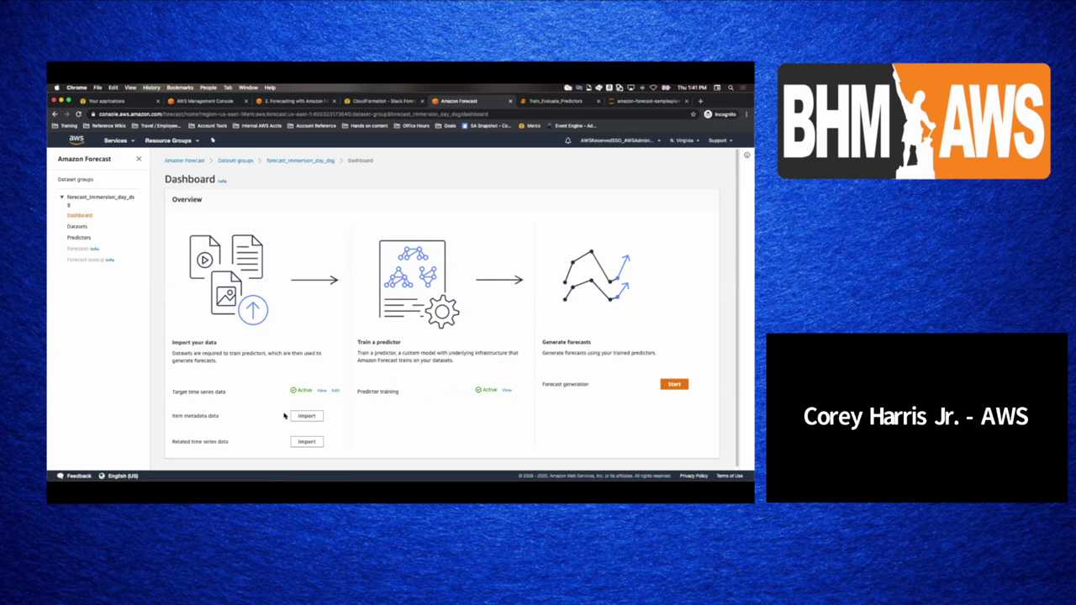
pyautogui.click(322, 390)
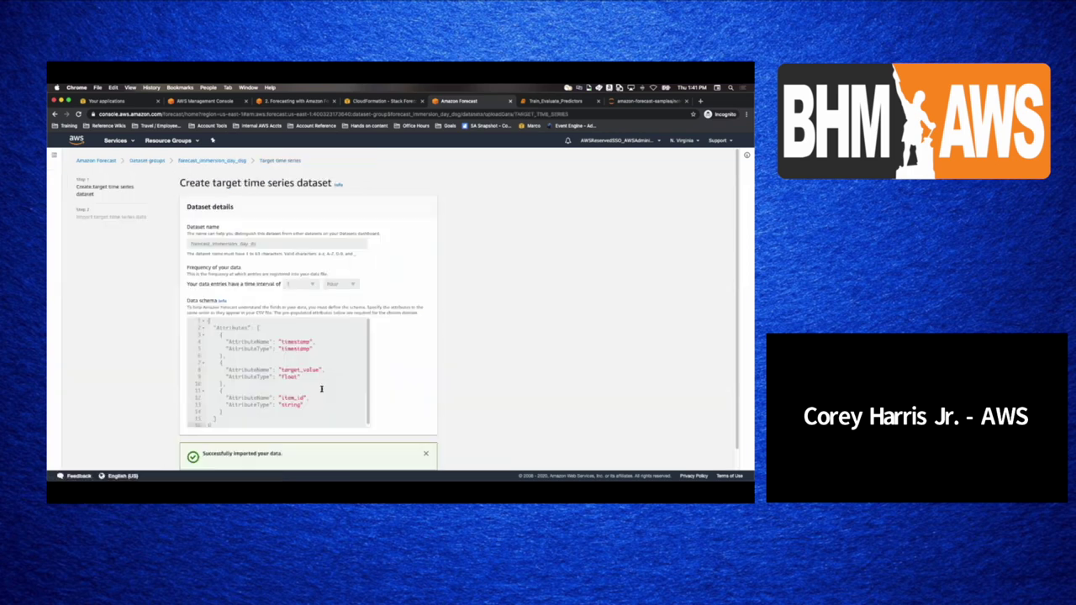
pyautogui.click(98, 161)
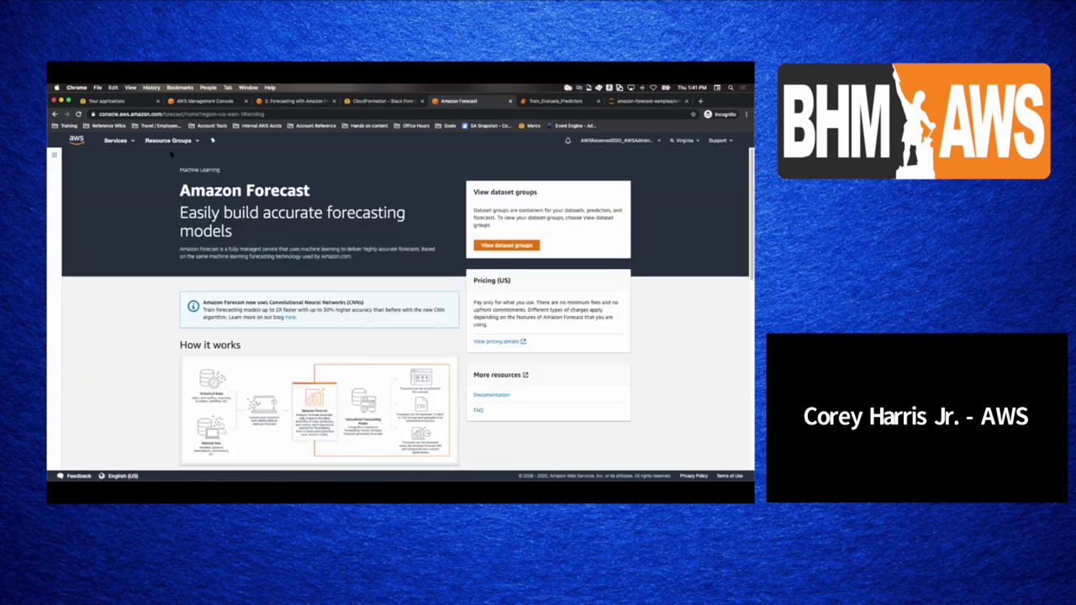
pyautogui.click(551, 101)
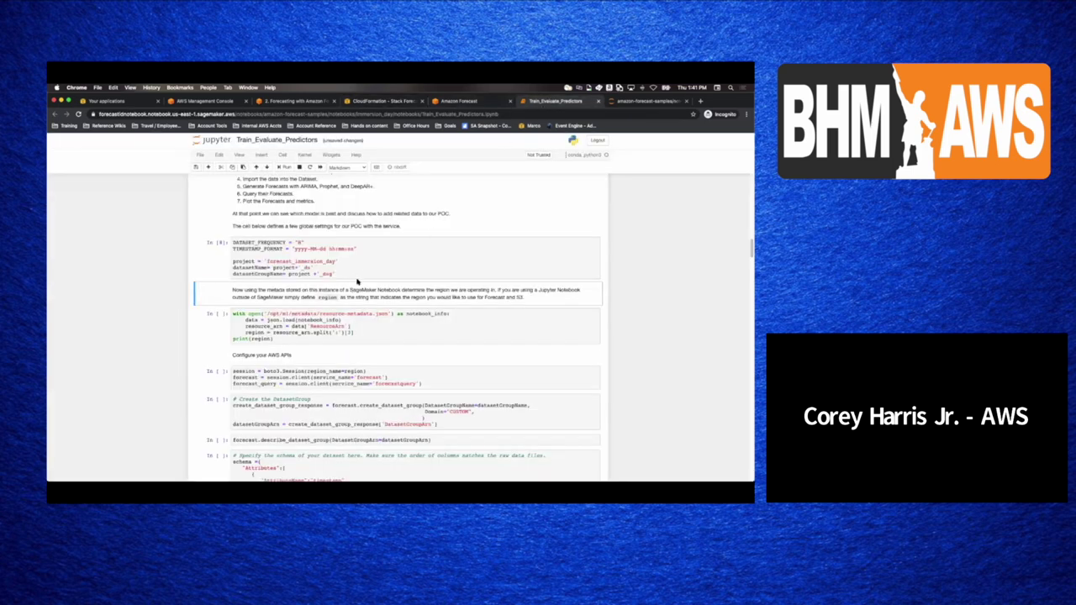
# - Run the region detection, AWS session and Forecast client setup cells
pyautogui.click(332, 320)
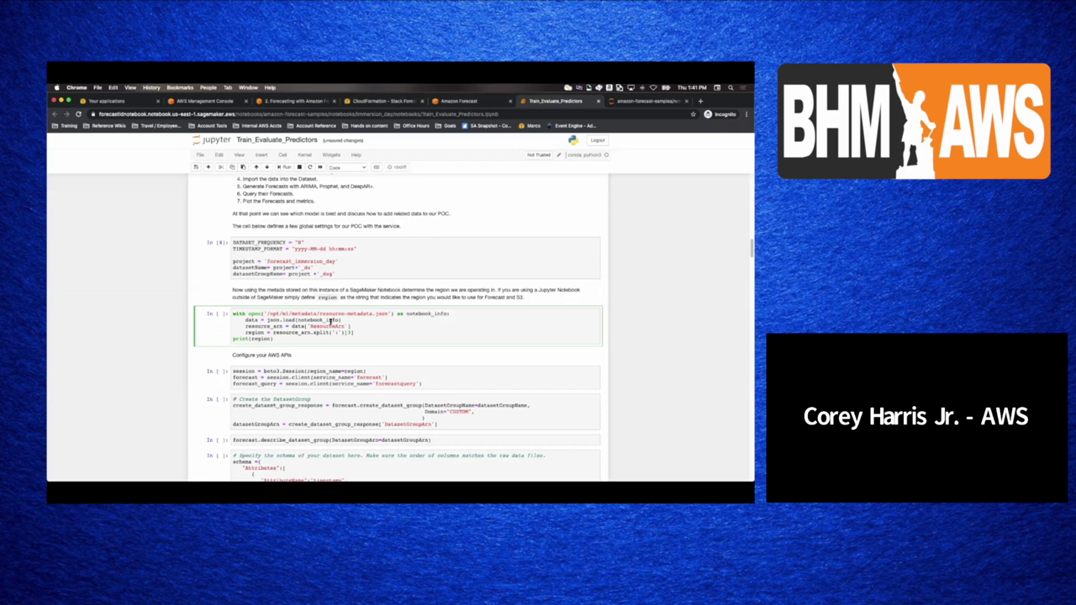
pyautogui.hotkey('shift', 'Return')
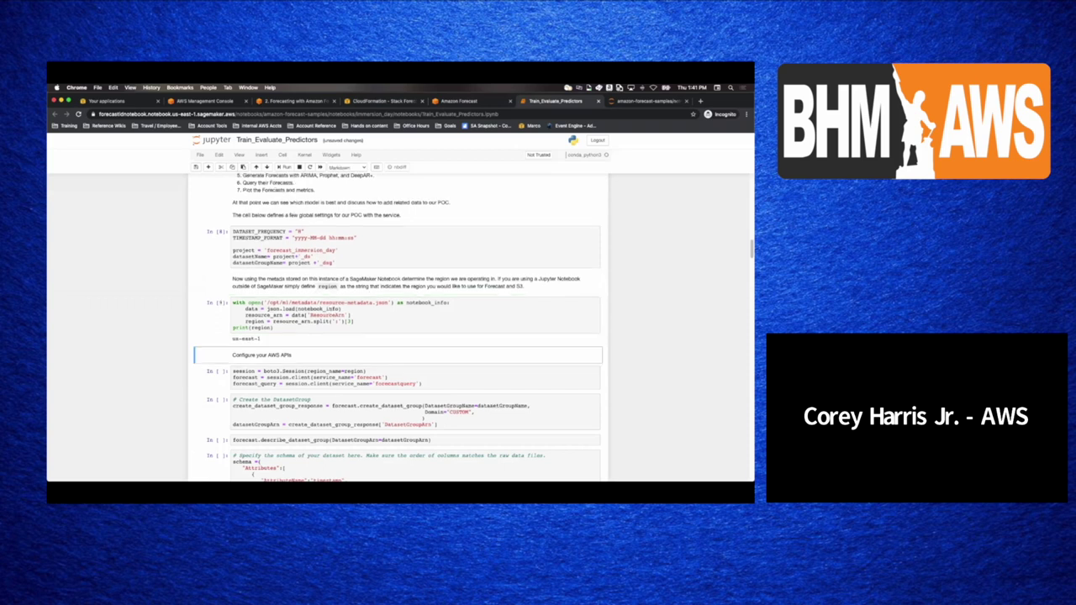
pyautogui.hotkey('shift', 'Return')
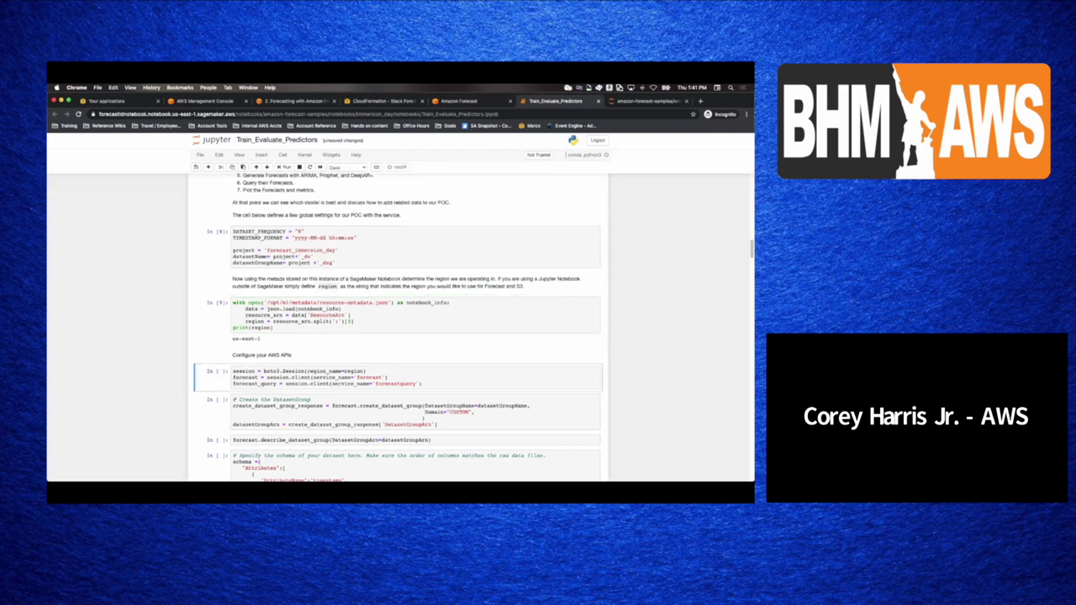
pyautogui.hotkey('shift', 'Return')
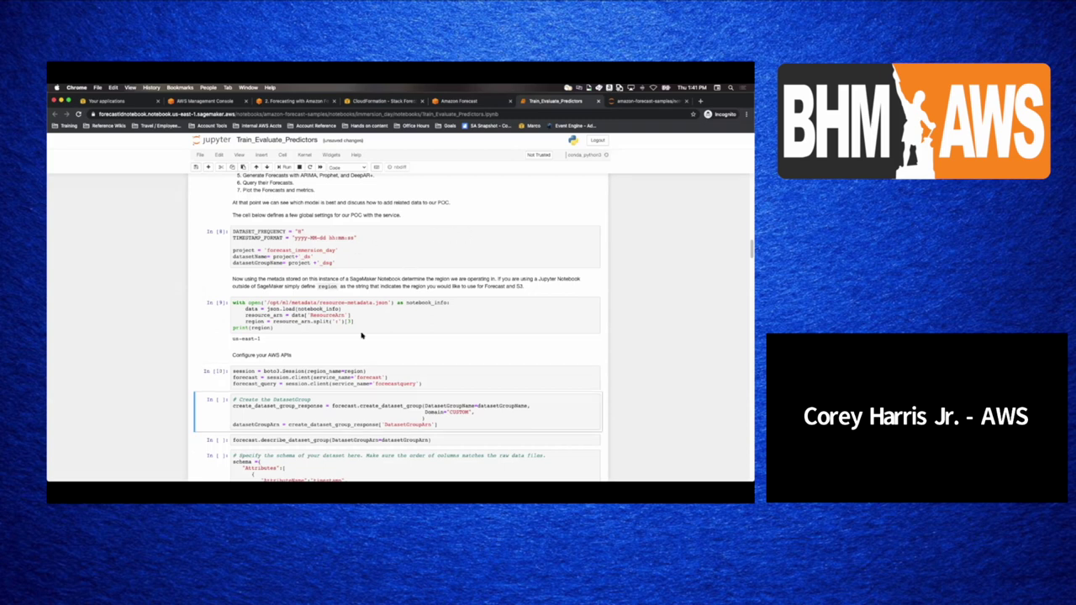
pyautogui.scroll(-1, 363, 334)
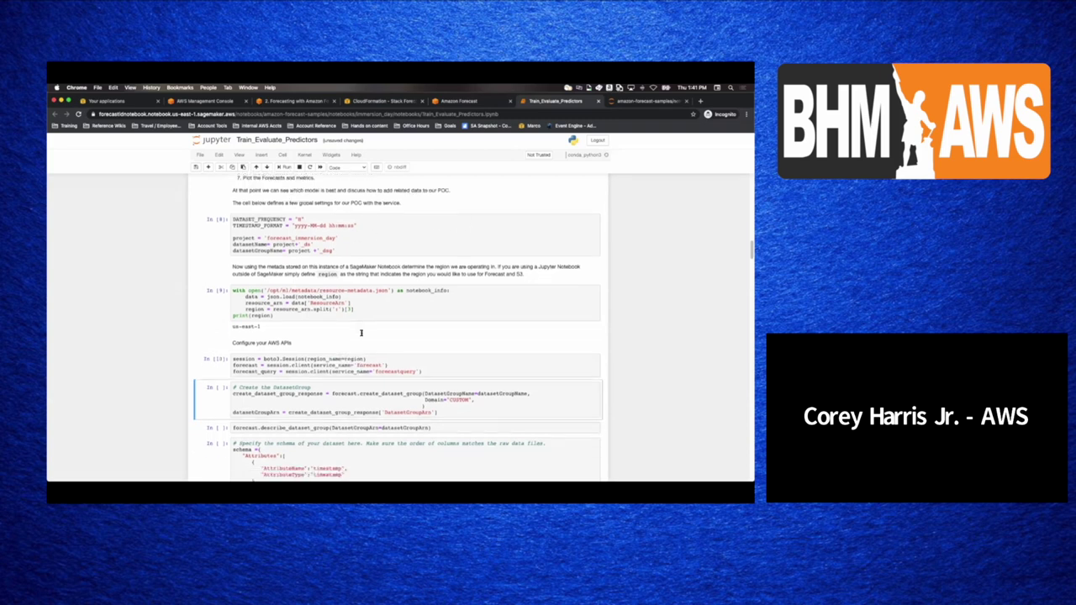
# - Rerun the client setup and run create dataset group, which raises ResourceAlreadyExistsException
pyautogui.click(300, 365)
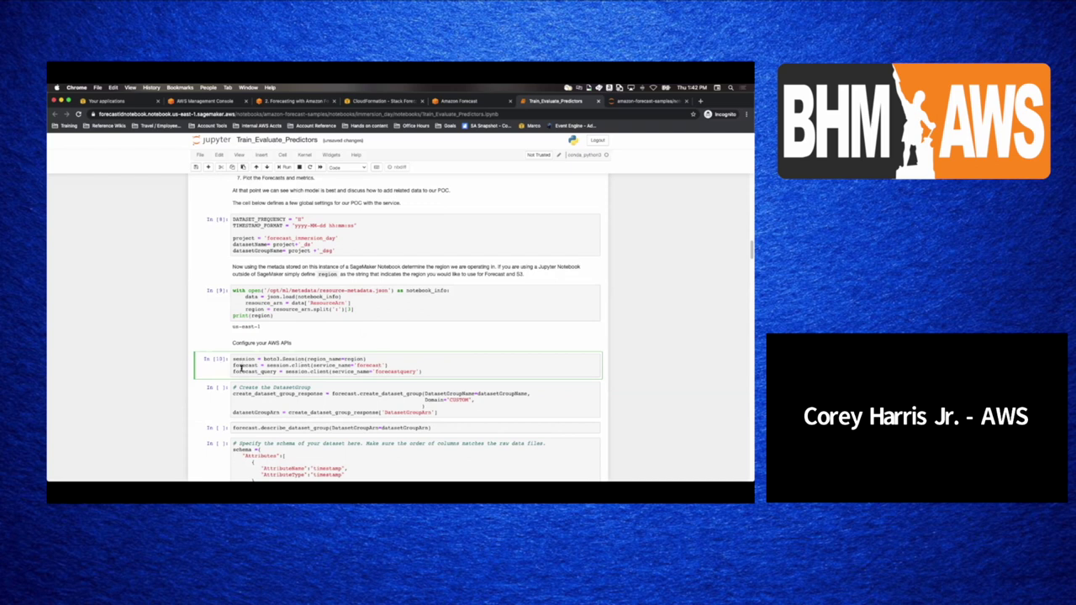
pyautogui.hotkey('shift', 'Return')
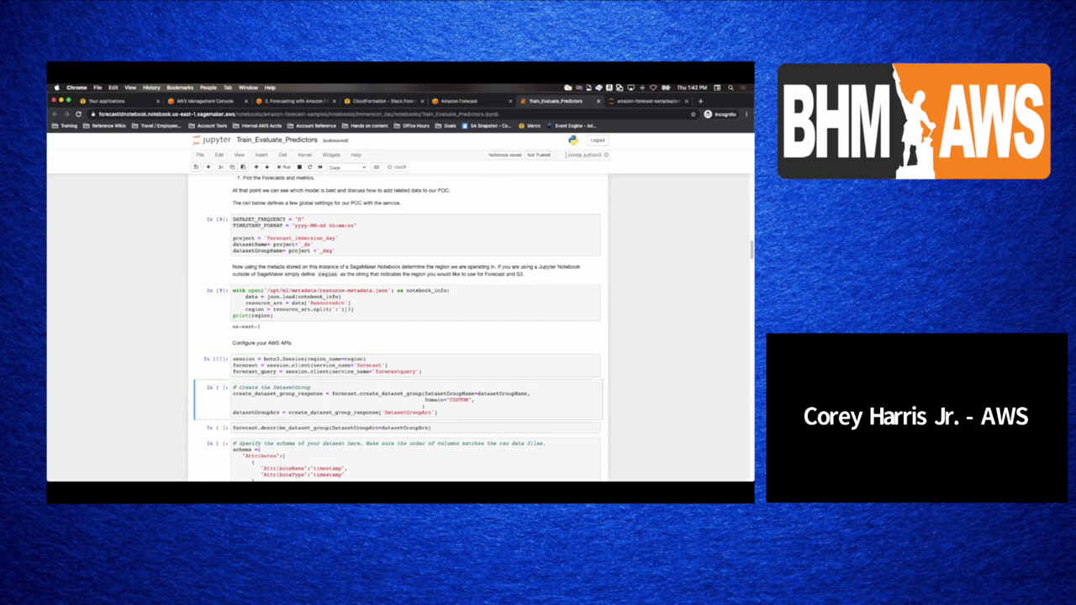
pyautogui.hotkey('shift', 'Return')
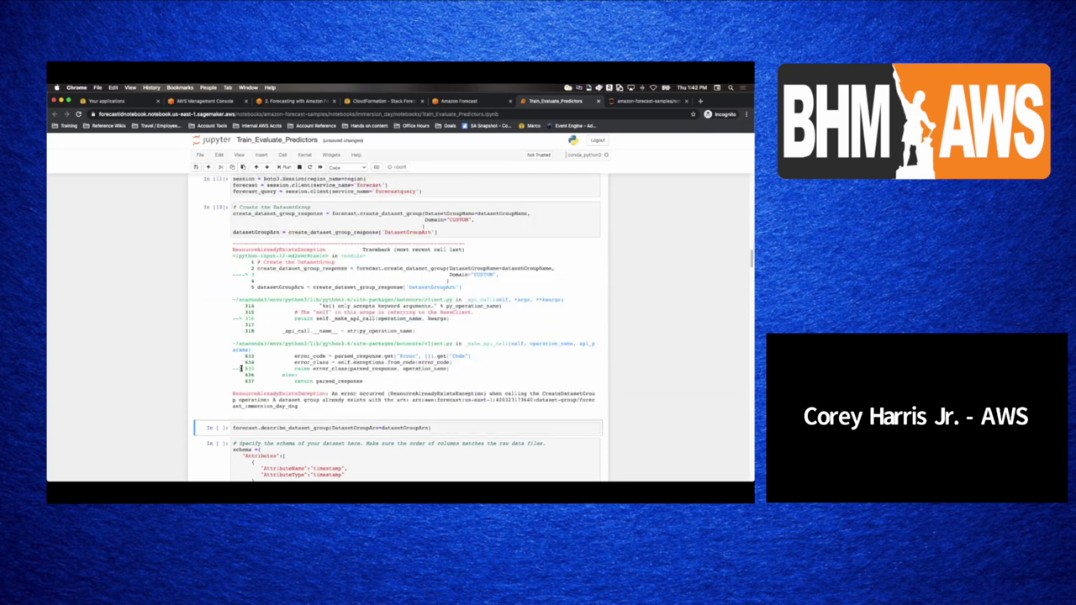
pyautogui.scroll(3, 333, 238)
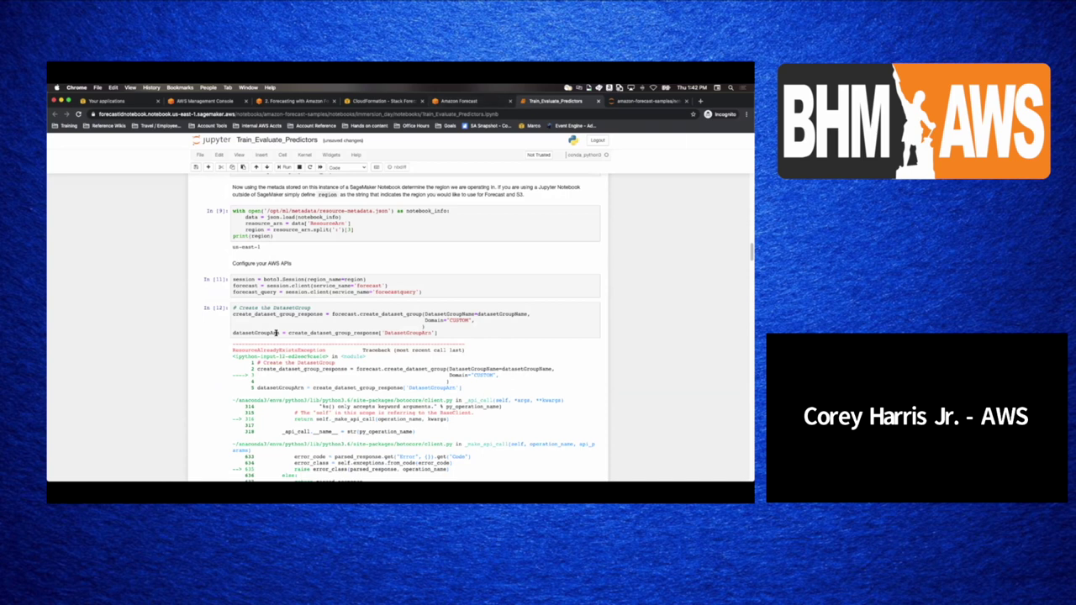
pyautogui.scroll(1, 261, 294)
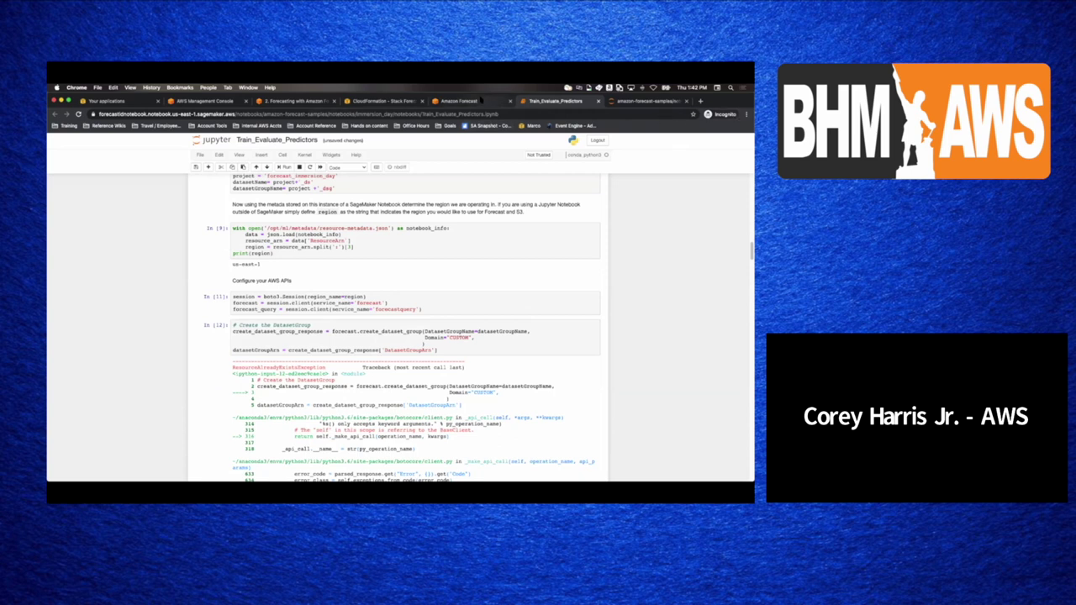
pyautogui.click(462, 101)
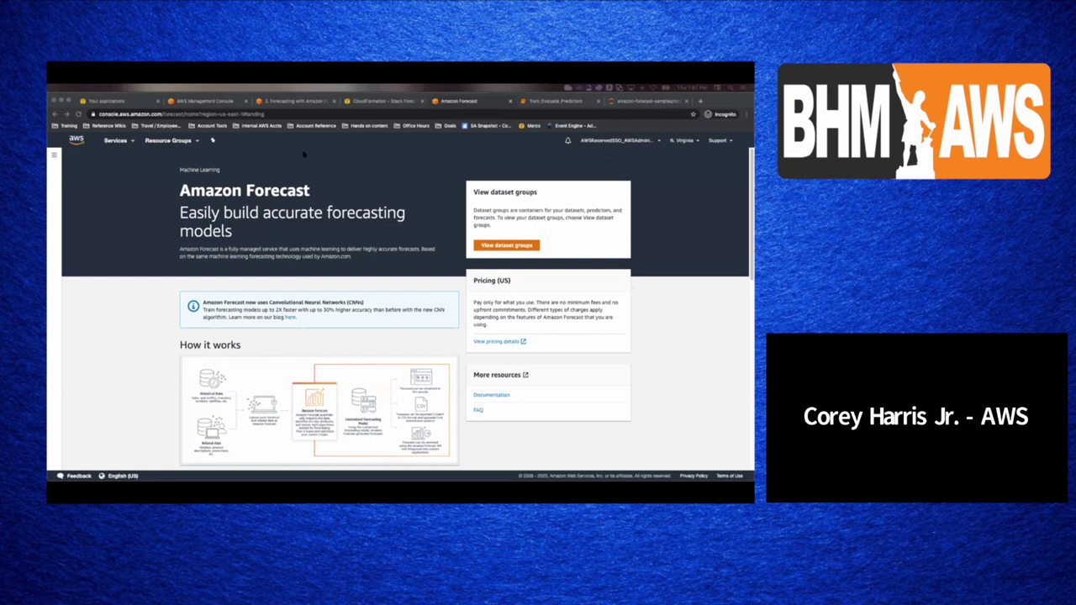
# - View the ForecastDemo CloudFormation stack events showing CREATE_COMPLETE
pyautogui.click(365, 101)
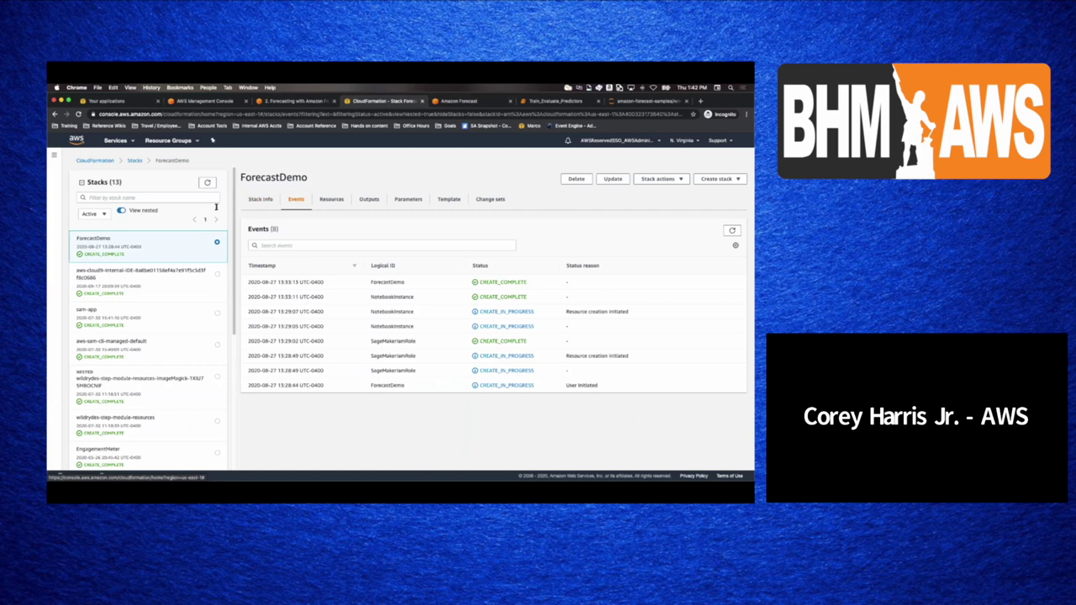
pyautogui.click(111, 142)
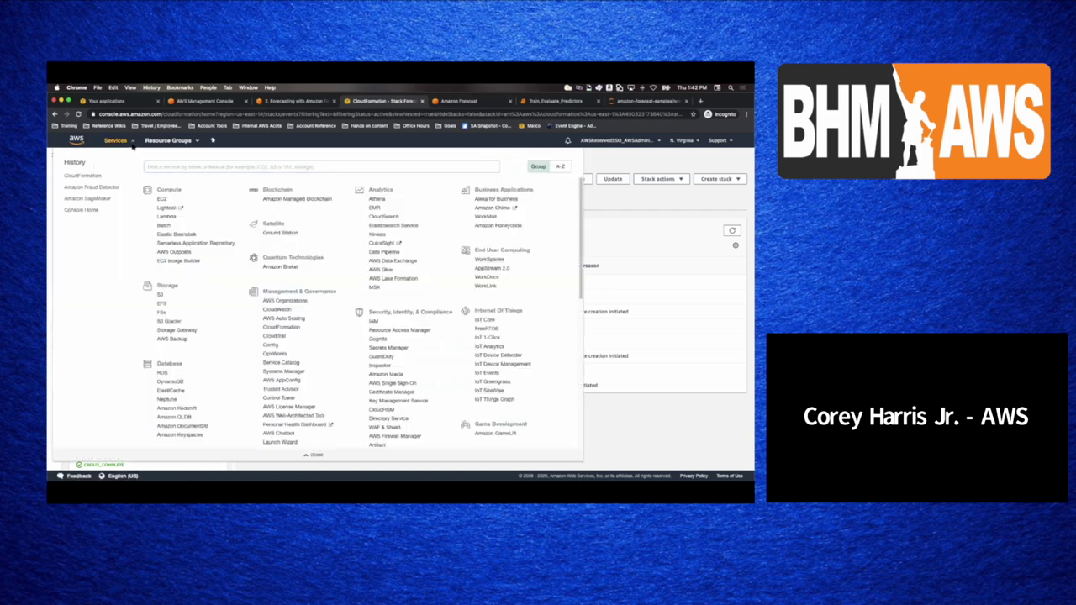
pyautogui.click(131, 143)
# - Return to Train_Evaluate_Predictors and scroll to the ResourceAlreadyExistsException traceback
pyautogui.click(543, 102)
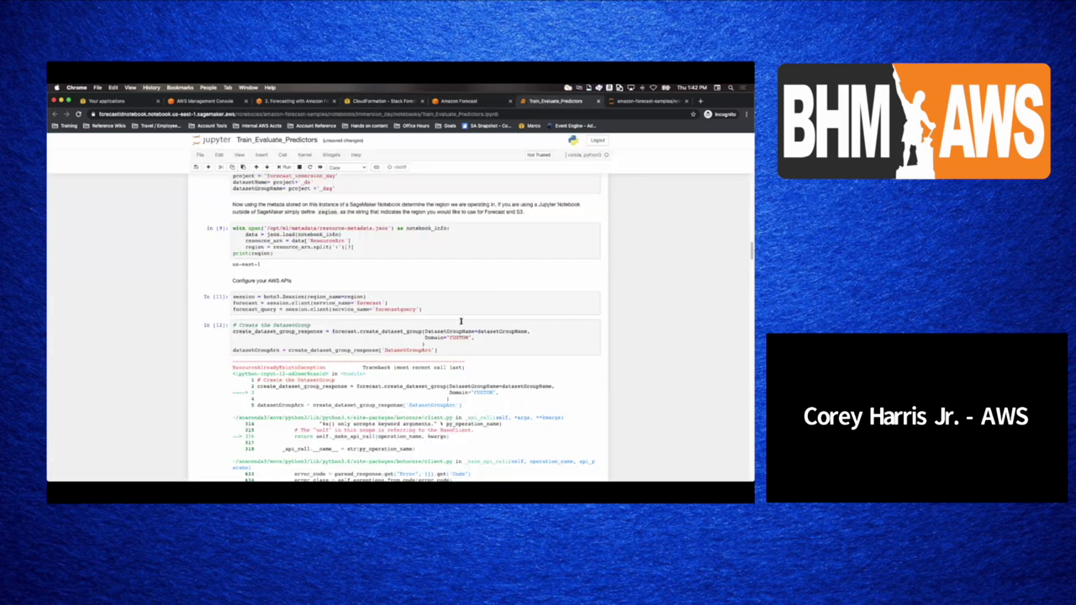
pyautogui.scroll(-10, 460, 324)
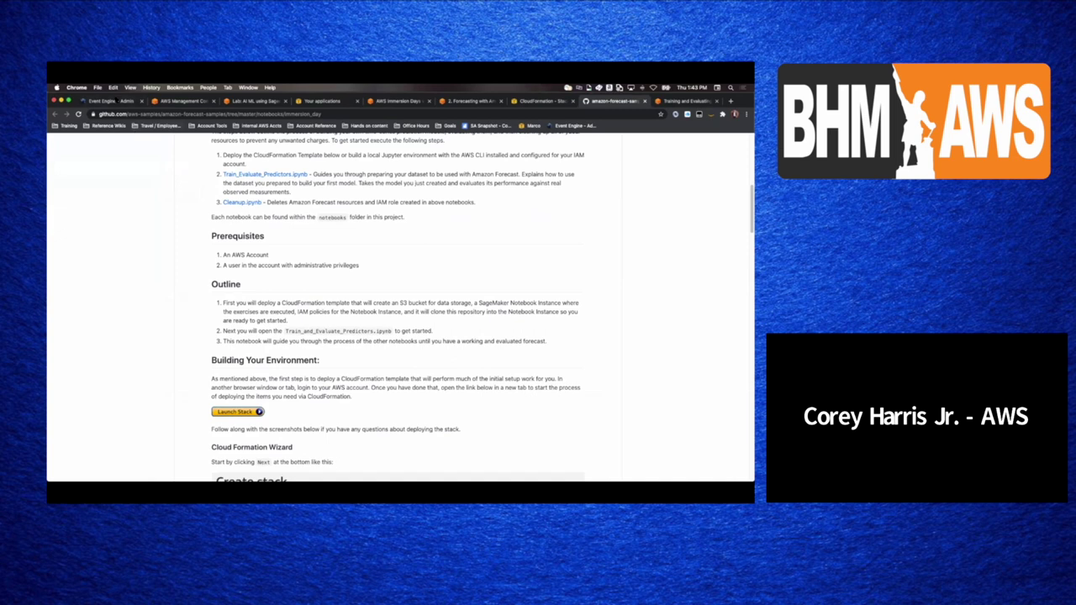
# - Open the AWS console for the reserved team account through Event Engine's Federated Login
pyautogui.hotkey('ctrl', '1')
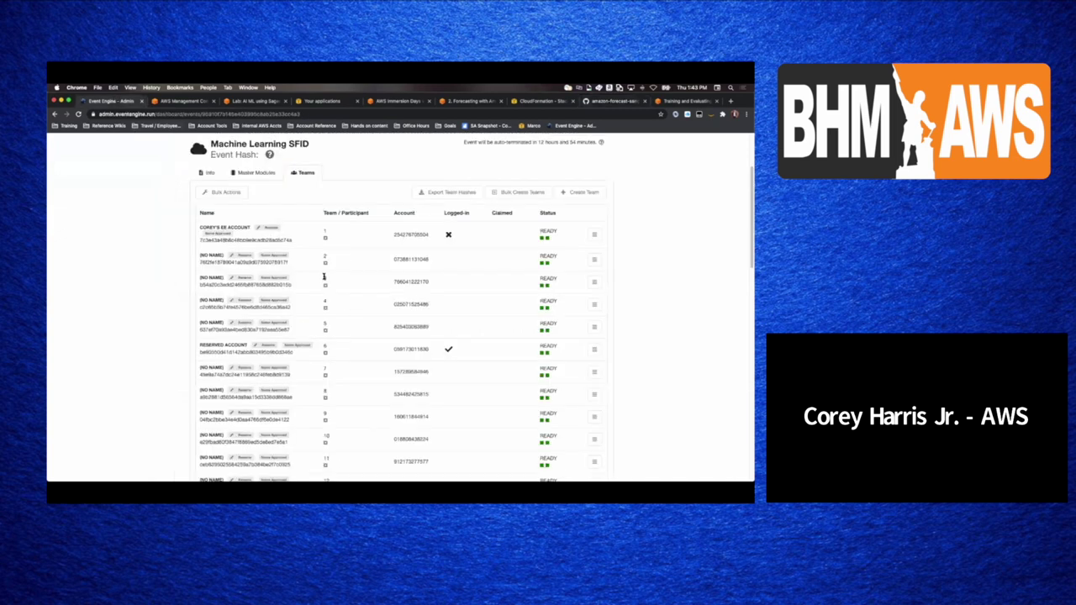
pyautogui.click(594, 349)
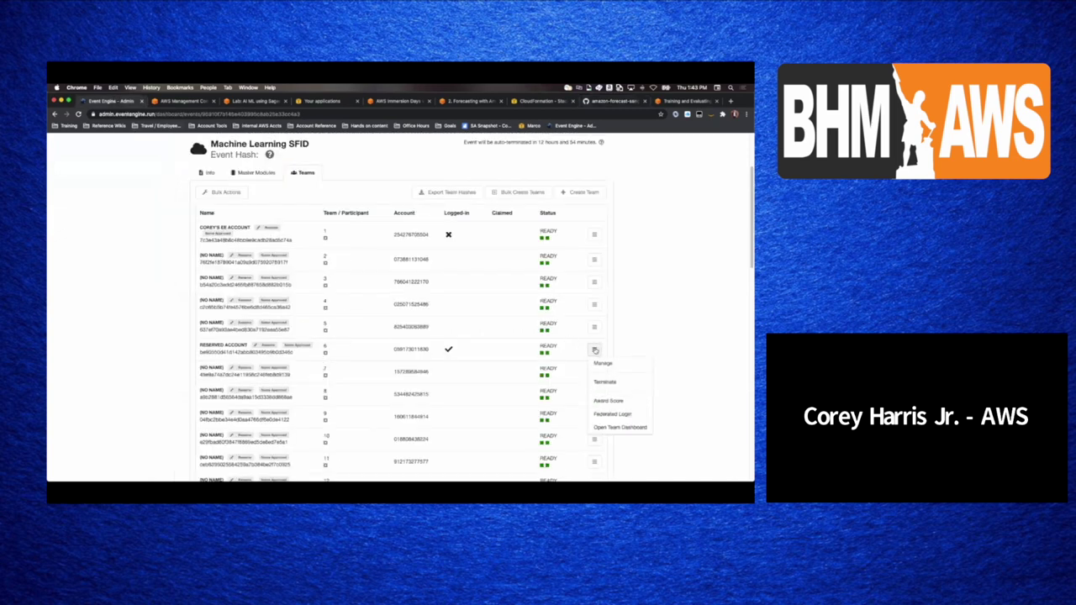
pyautogui.click(623, 411)
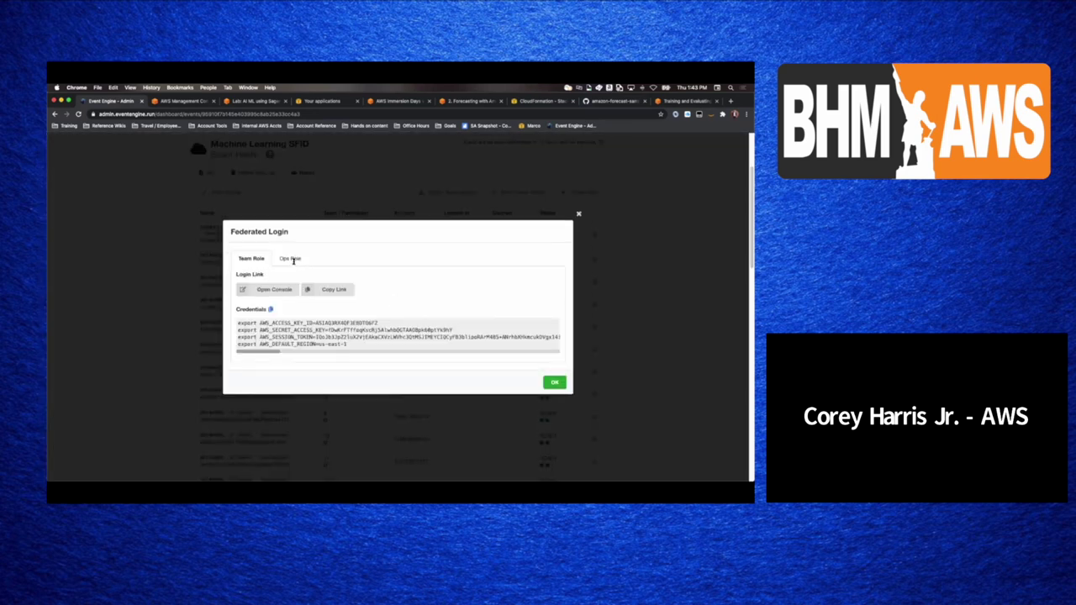
pyautogui.click(279, 298)
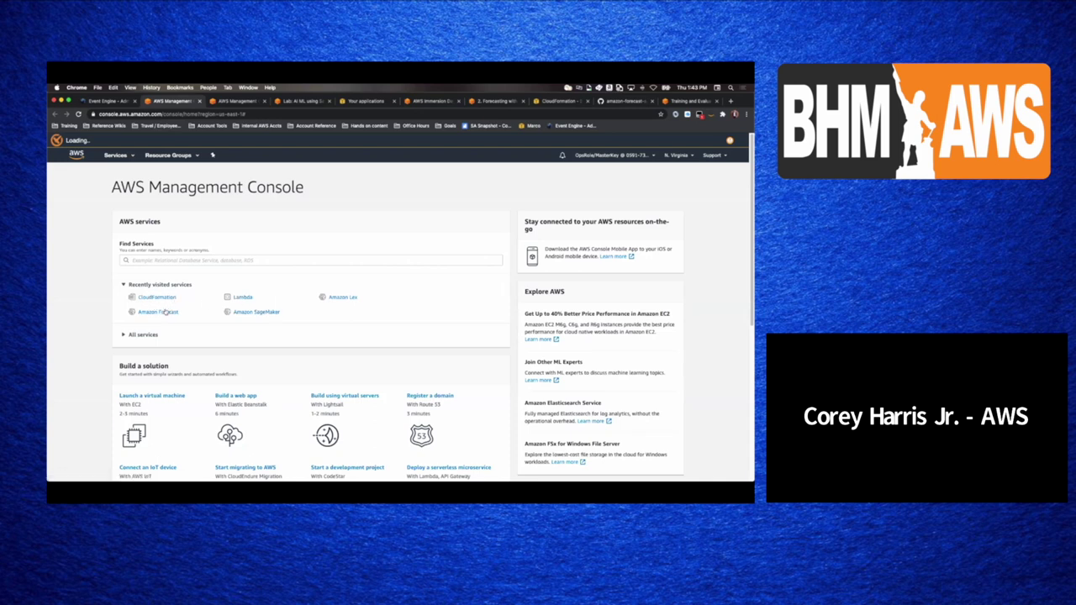
# - Review forecast_immersion_day_dsg datasets and the DeepAR+, Prophet and ARIMA predictor metrics
pyautogui.click(162, 312)
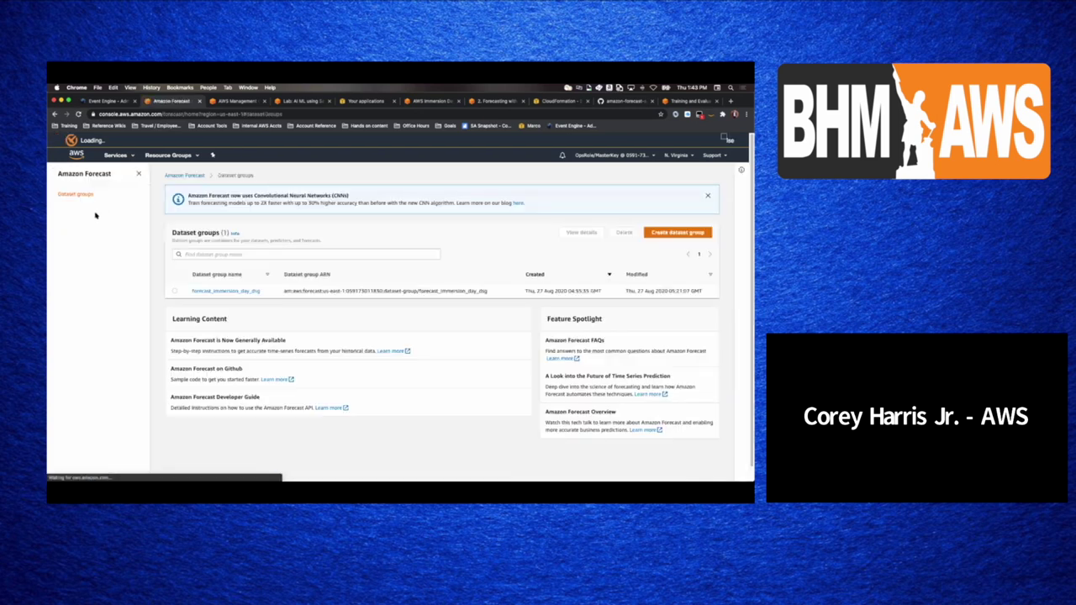
pyautogui.click(250, 292)
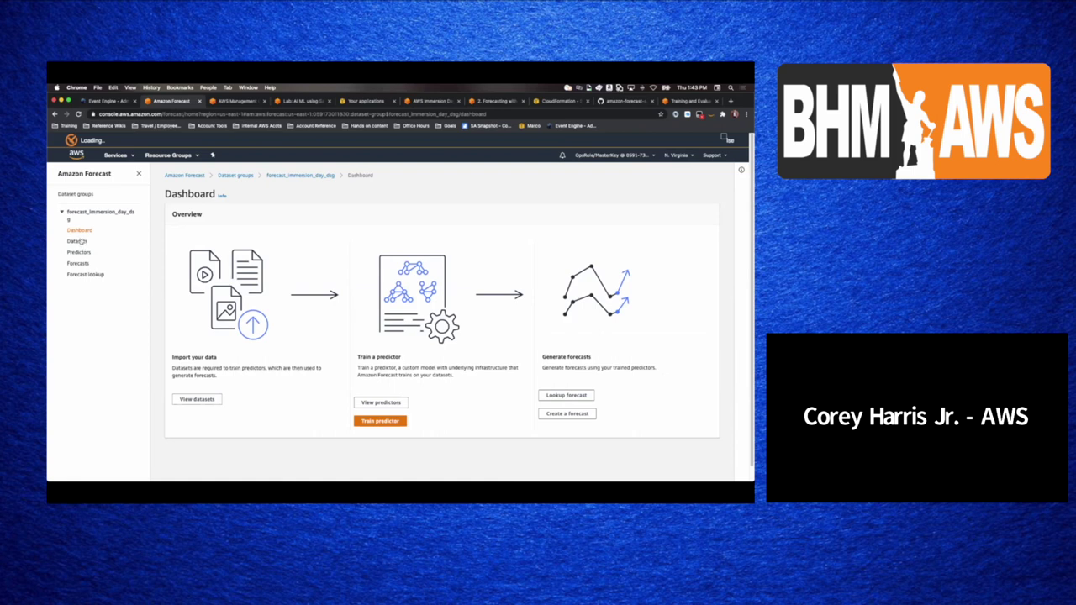
pyautogui.click(78, 241)
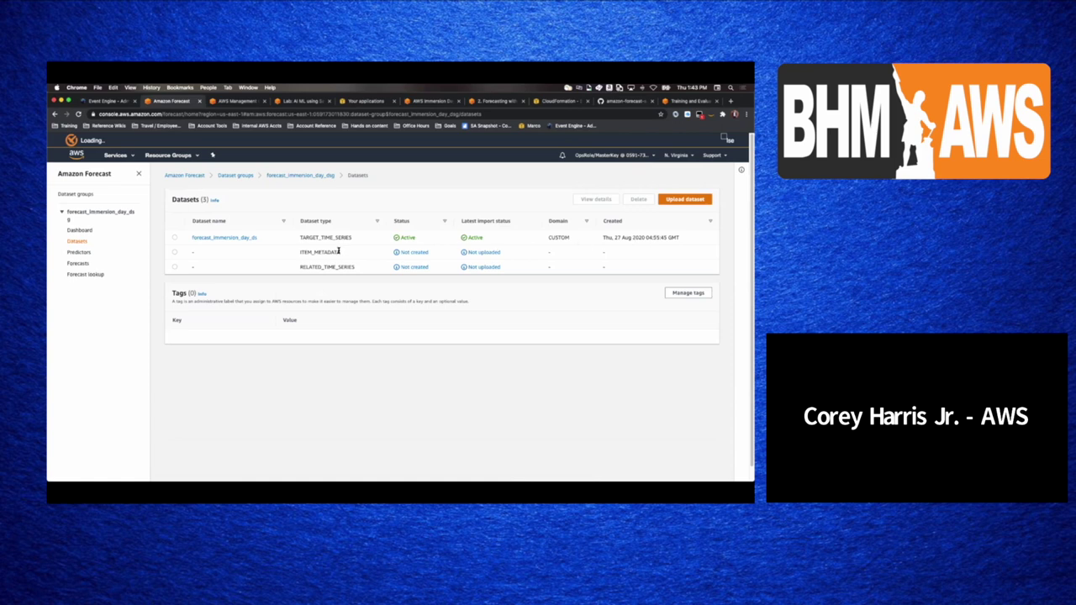
pyautogui.click(78, 252)
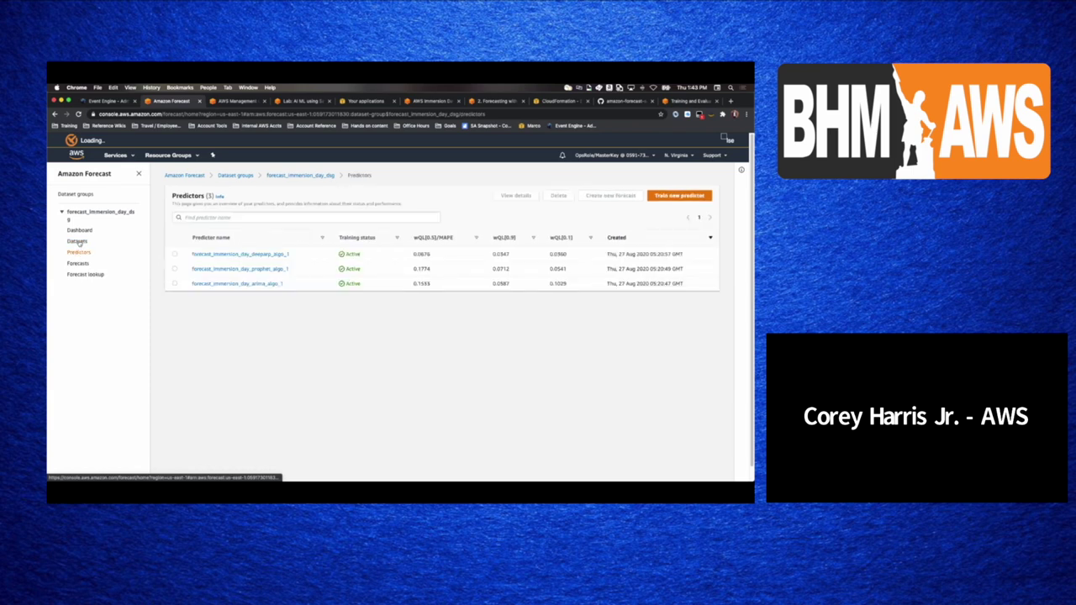
pyautogui.click(139, 174)
# - Search services for 'sage' to reach the Amazon SageMaker Dashboard
pyautogui.click(118, 155)
pyautogui.write('sage')
pyautogui.press('Return')
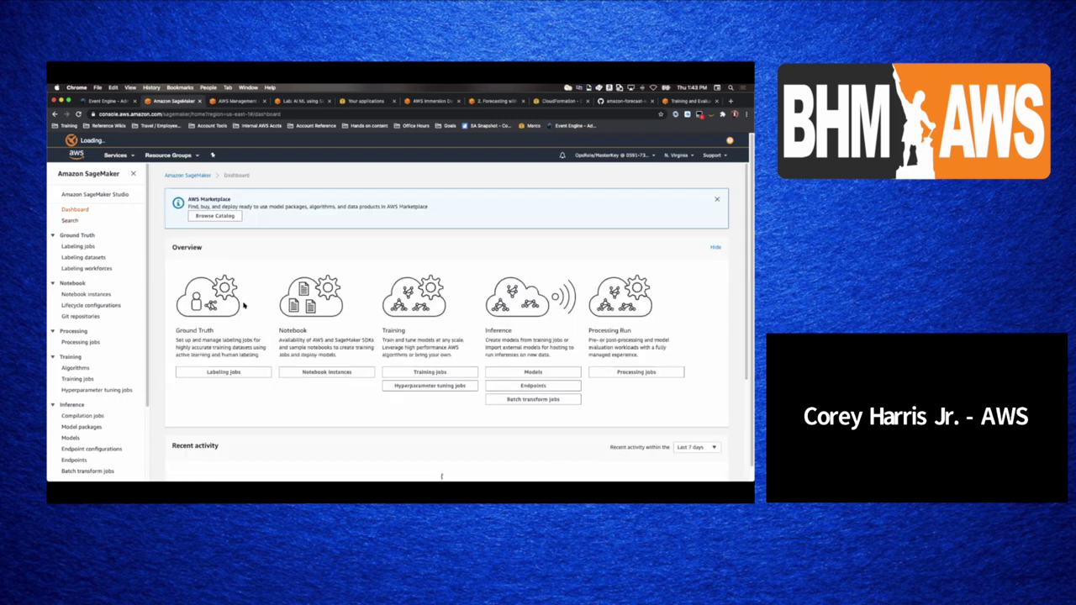
# - Launch Jupyter from the ForecastIDNotebook instance in SageMaker Notebook instances
pyautogui.click(327, 372)
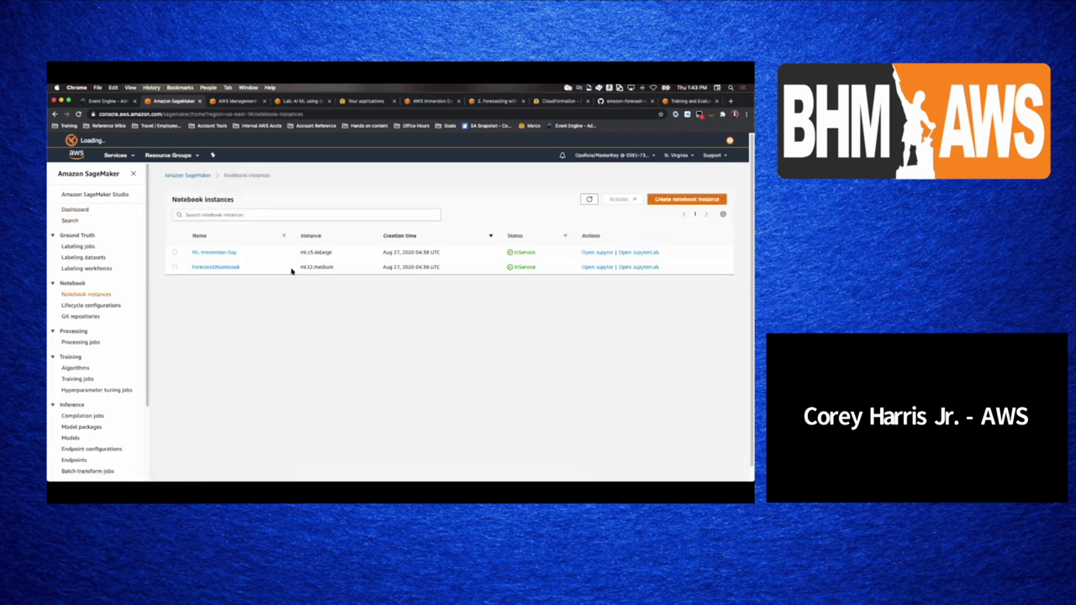
pyautogui.click(215, 267)
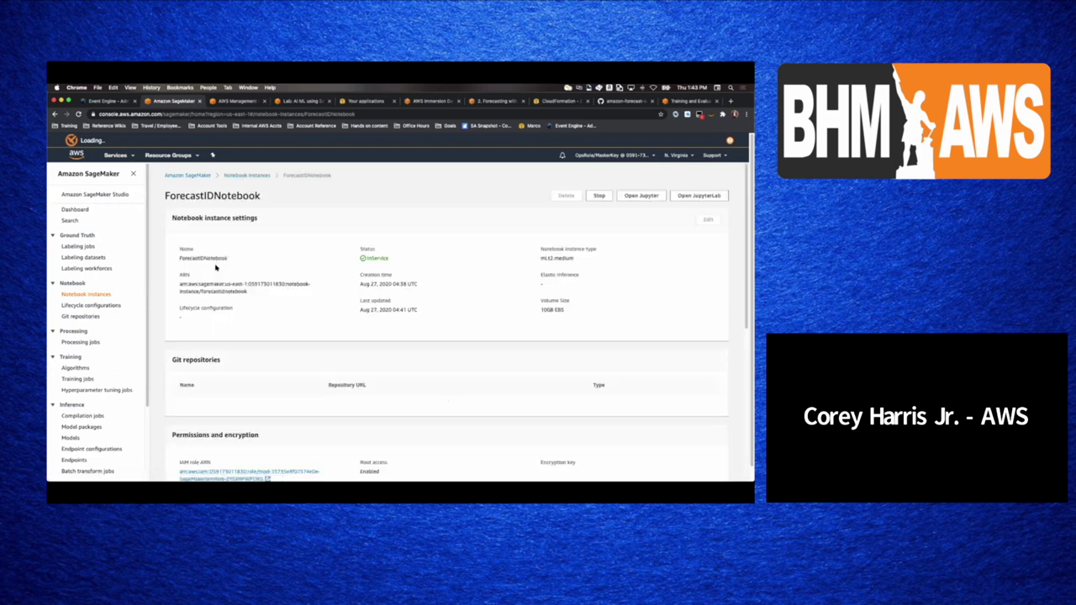
pyautogui.scroll(-5, 227, 283)
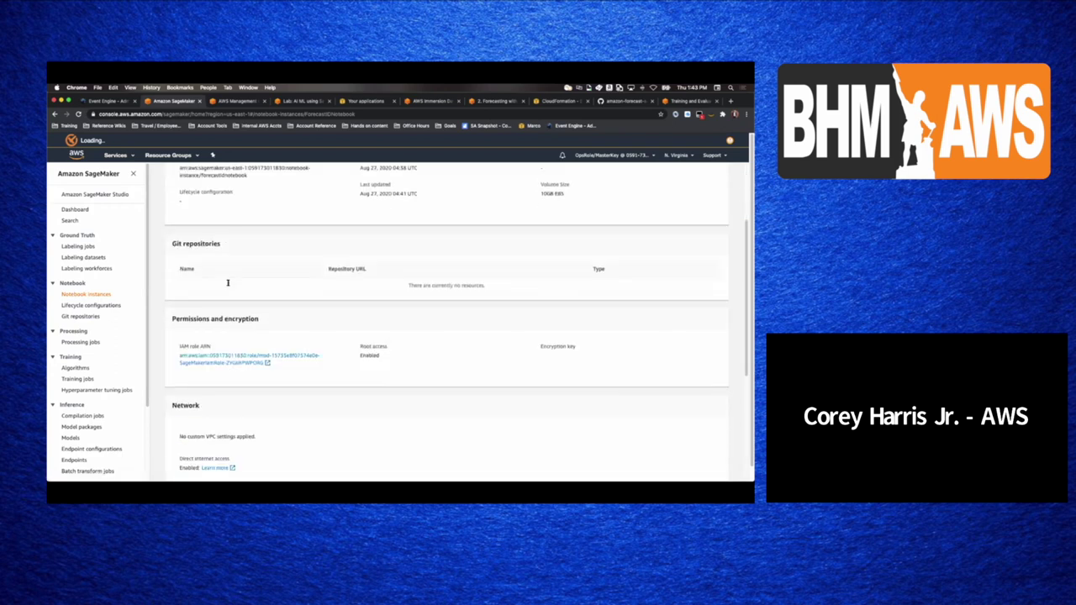
pyautogui.scroll(5, 227, 286)
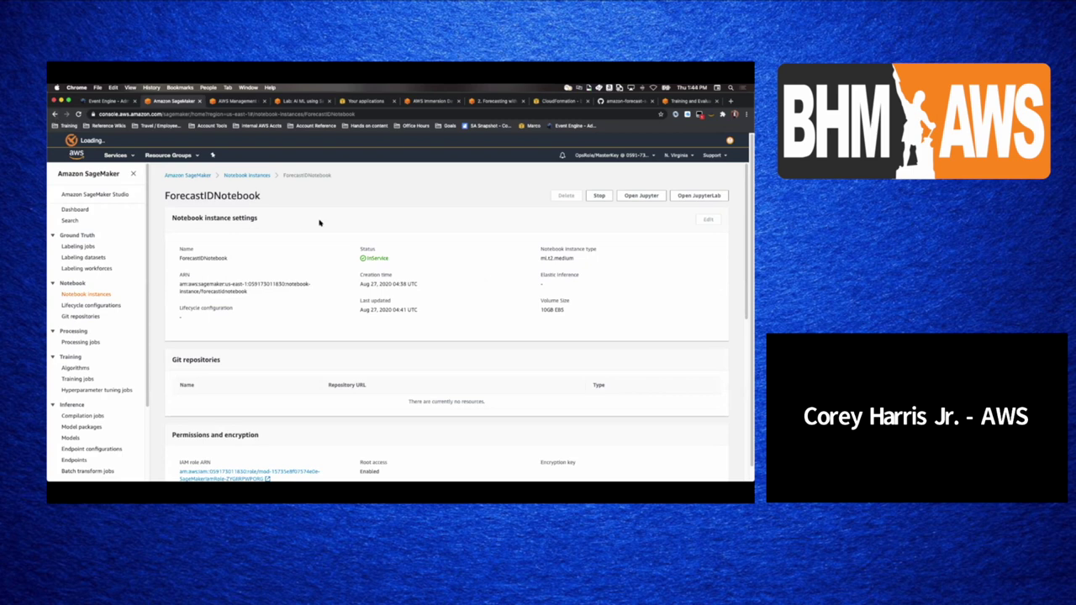
pyautogui.click(627, 195)
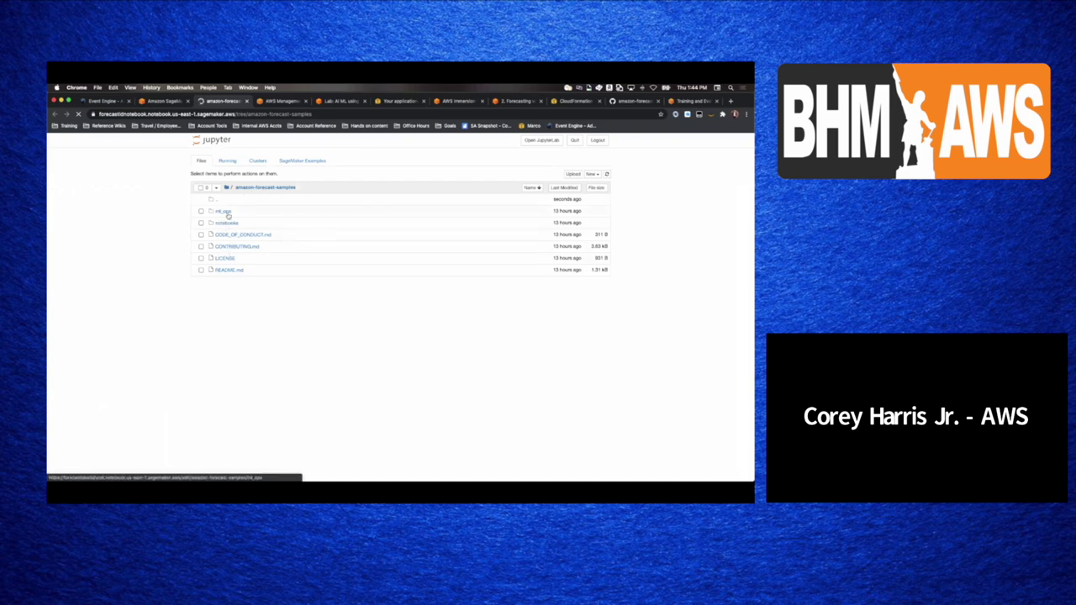
# - Open notebooks/immersion_day/Train_Evaluate_Predictors in the Jupyter file browser
pyautogui.click(227, 223)
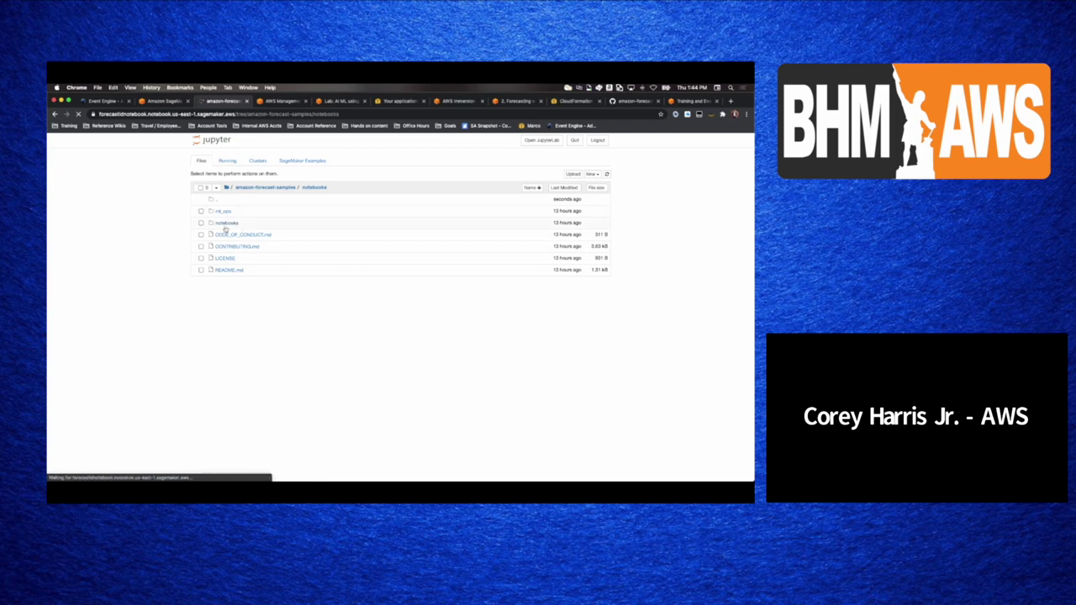
pyautogui.click(236, 272)
pyautogui.click(225, 236)
pyautogui.click(234, 238)
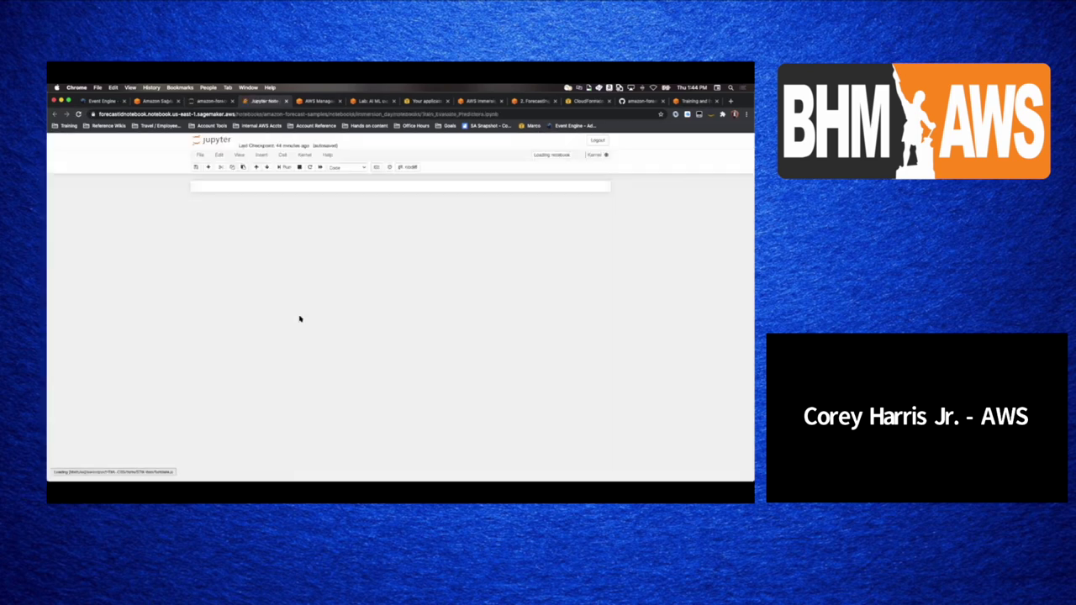
# - Scroll through the notebook's introduction and setup cells
pyautogui.scroll(-15, 299, 319)
pyautogui.scroll(-12, 299, 317)
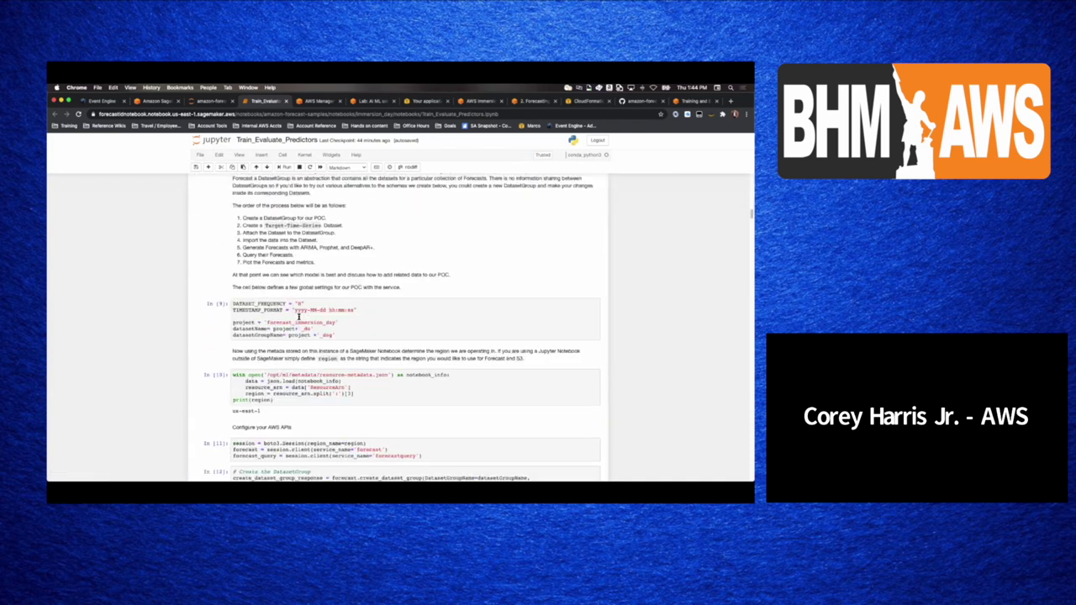
pyautogui.scroll(-5, 299, 317)
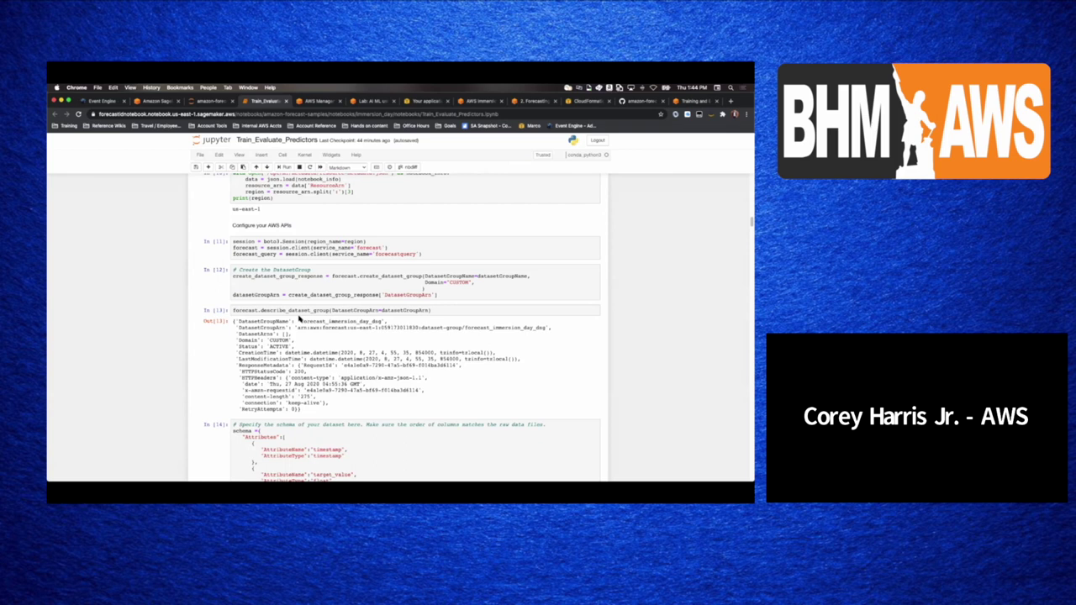
pyautogui.scroll(2, 298, 320)
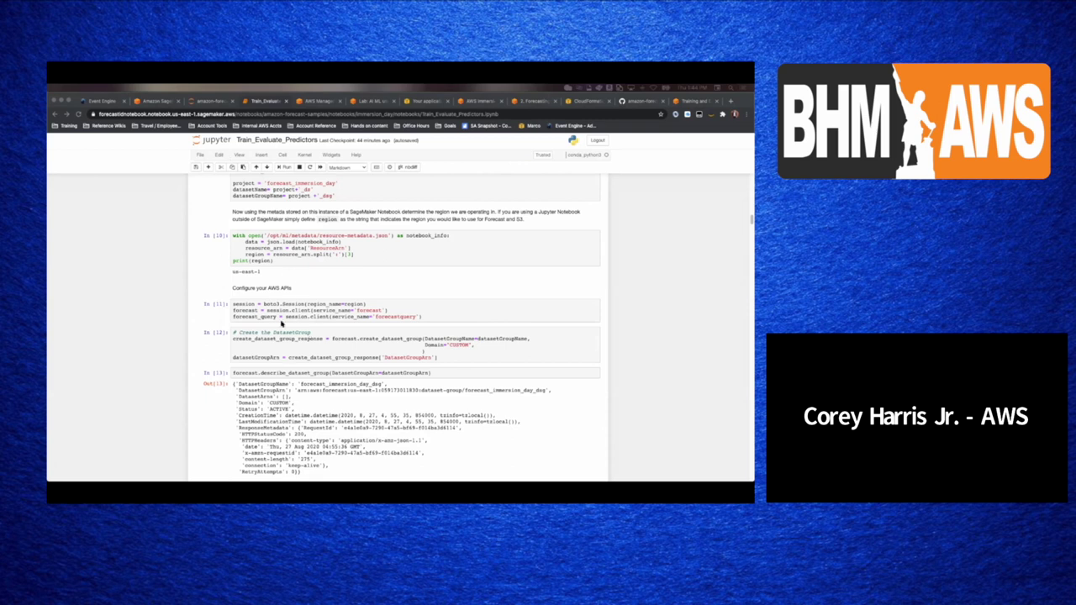
pyautogui.scroll(8, 293, 343)
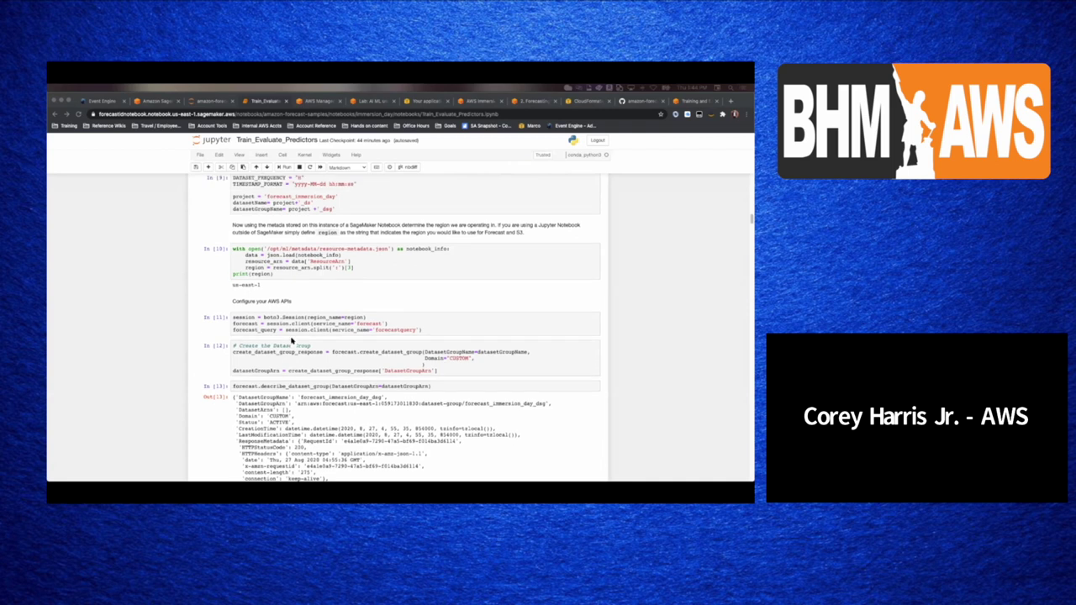
pyautogui.scroll(6, 291, 340)
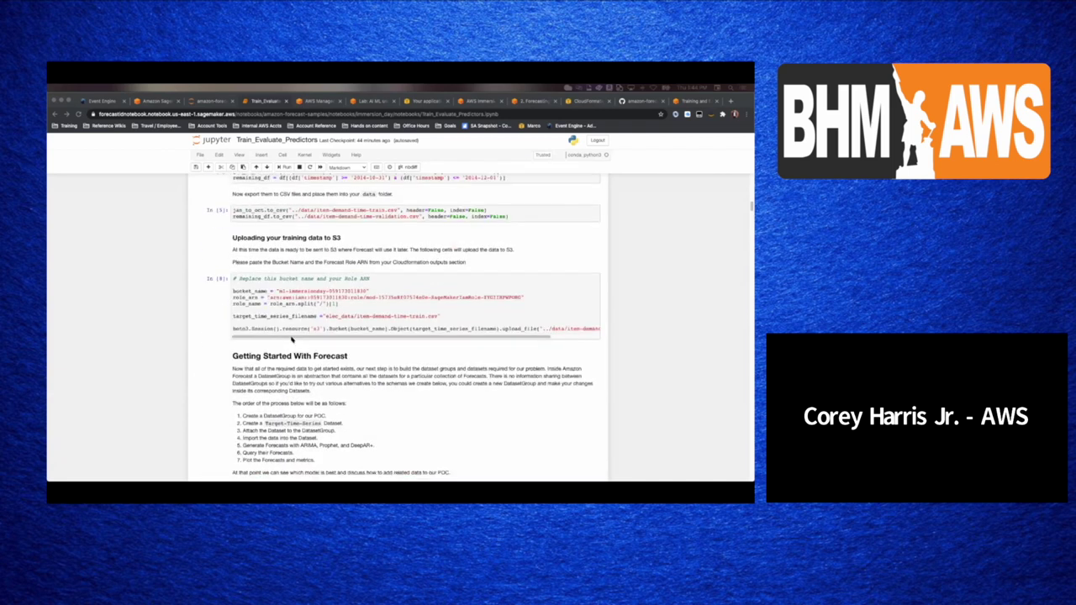
pyautogui.scroll(4, 292, 340)
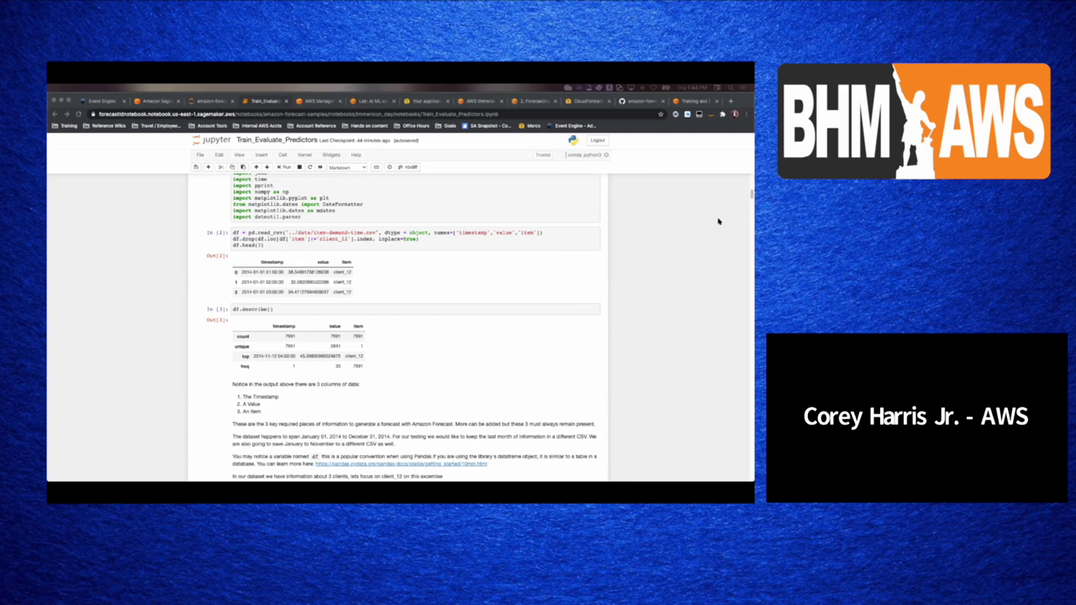
pyautogui.moveTo(751, 195); pyautogui.dragTo(751, 183)
pyautogui.scroll(-1, 750, 183)
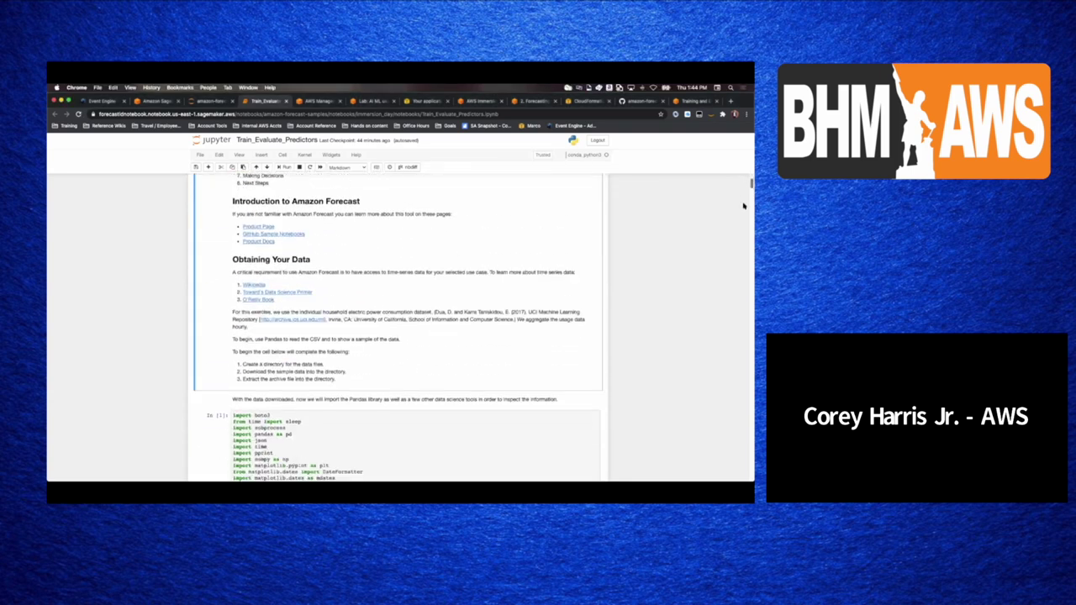
pyautogui.scroll(-4, 354, 356)
pyautogui.scroll(-5, 354, 355)
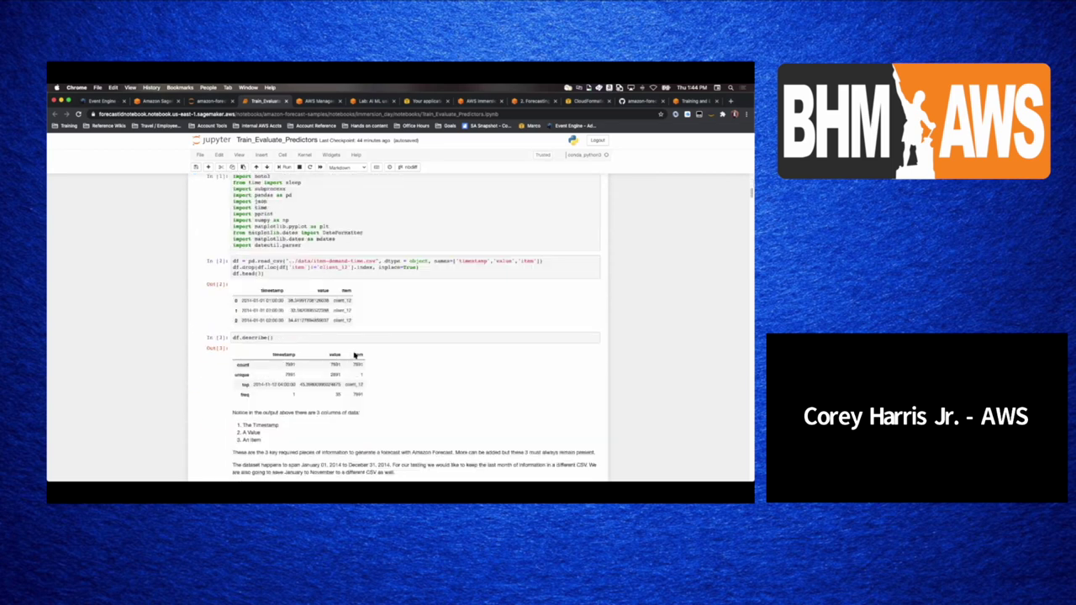
pyautogui.scroll(-2, 354, 356)
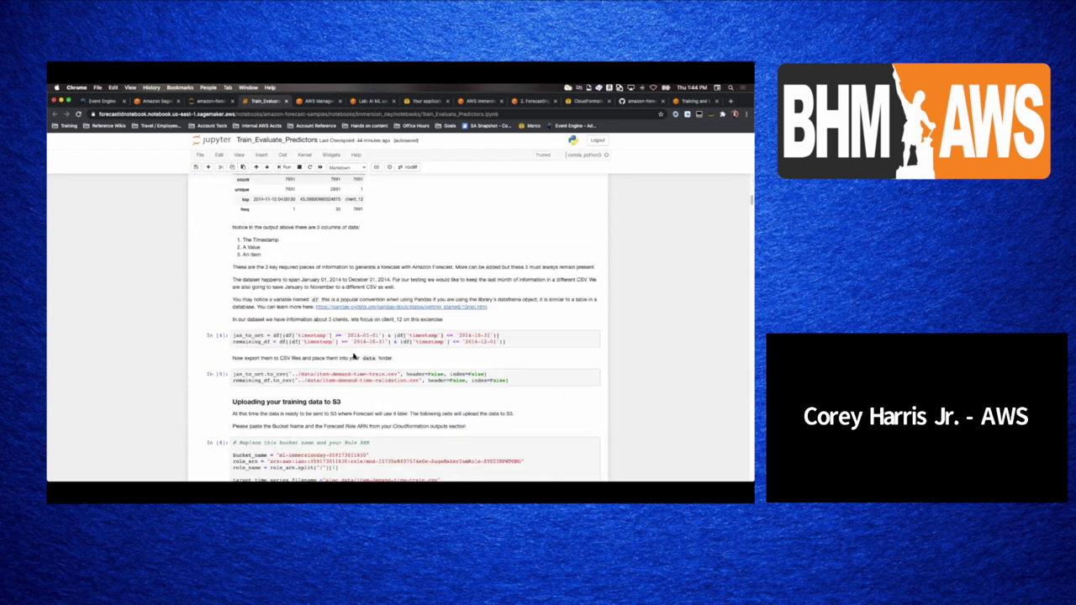
pyautogui.scroll(2, 304, 353)
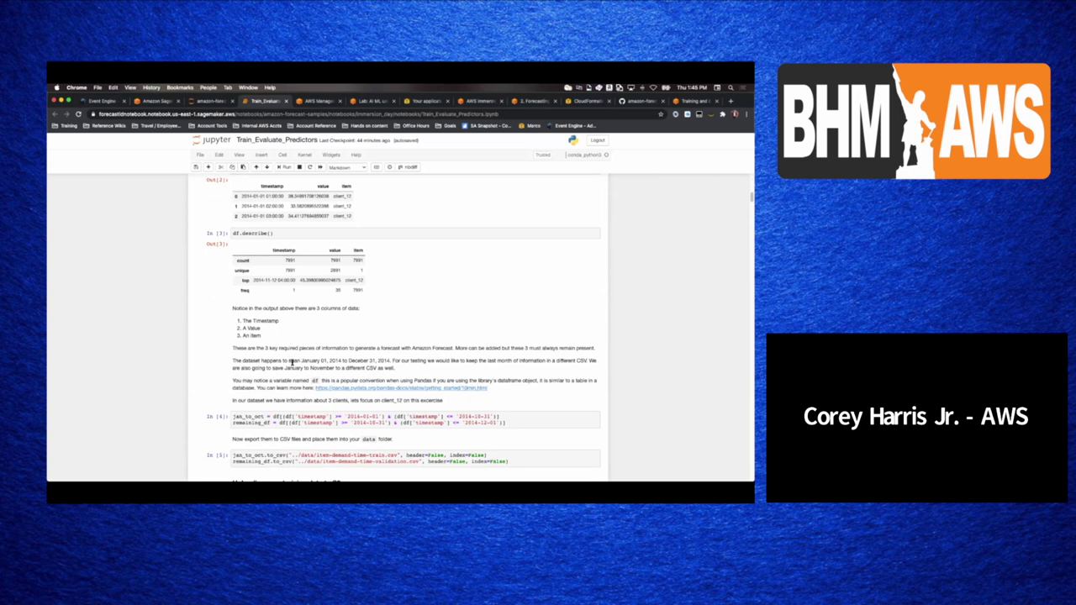
pyautogui.scroll(-14, 292, 361)
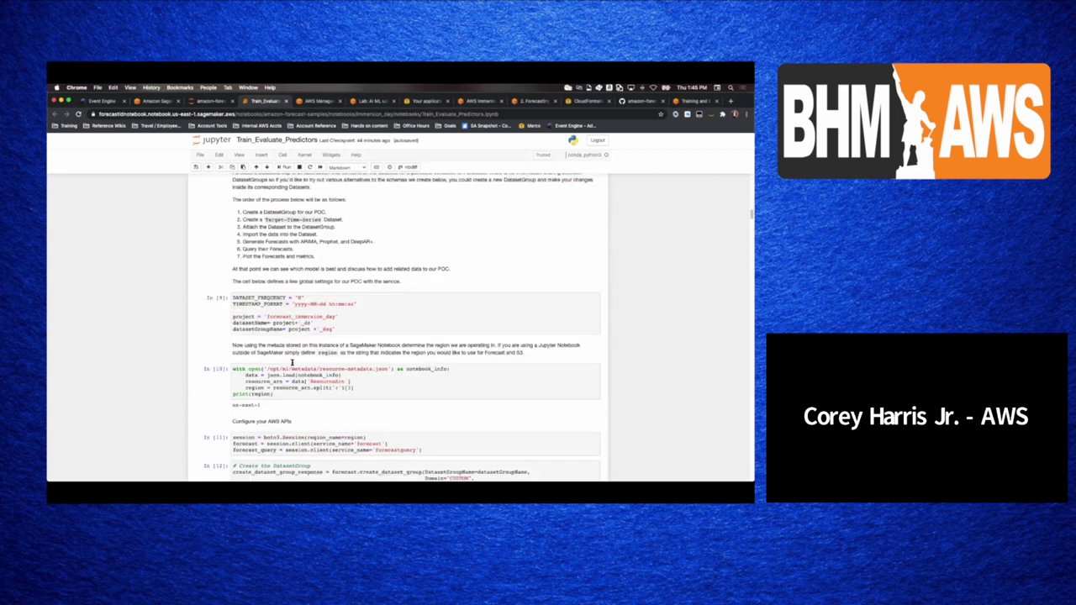
pyautogui.scroll(-2, 292, 361)
# - Step through cells [9]–[12] to dataset group creation, then reload the AWS console
pyautogui.click(260, 253)
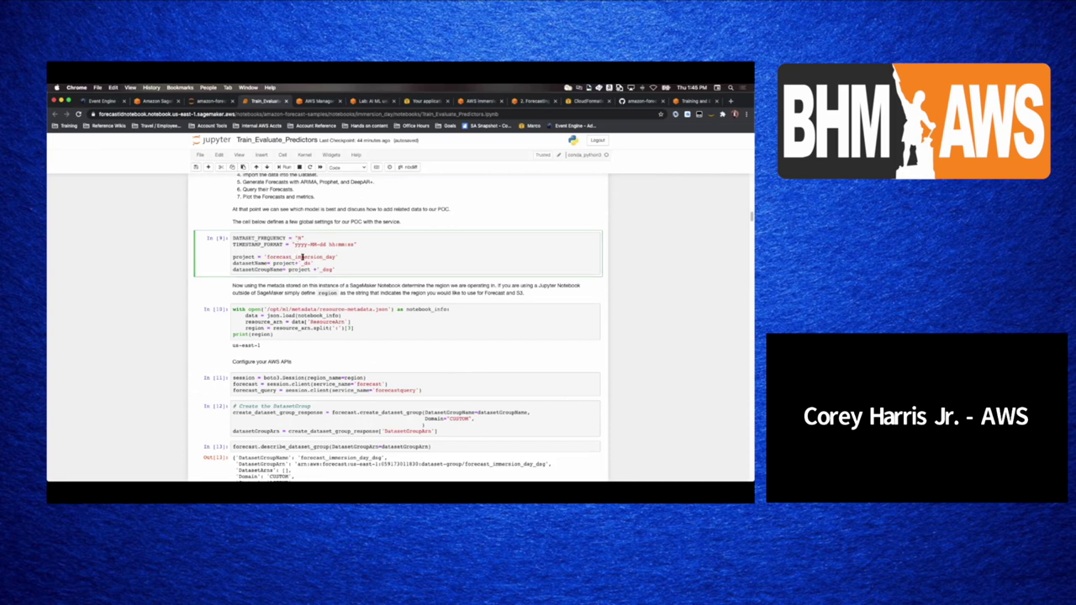
pyautogui.click(300, 330)
pyautogui.scroll(-2, 299, 328)
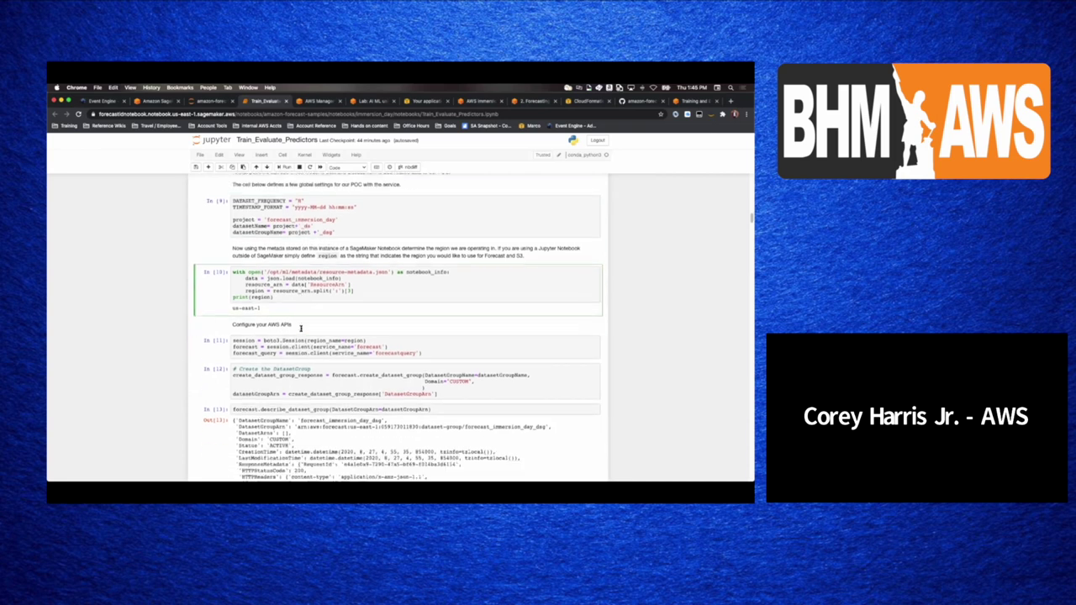
pyautogui.click(300, 327)
pyautogui.click(295, 347)
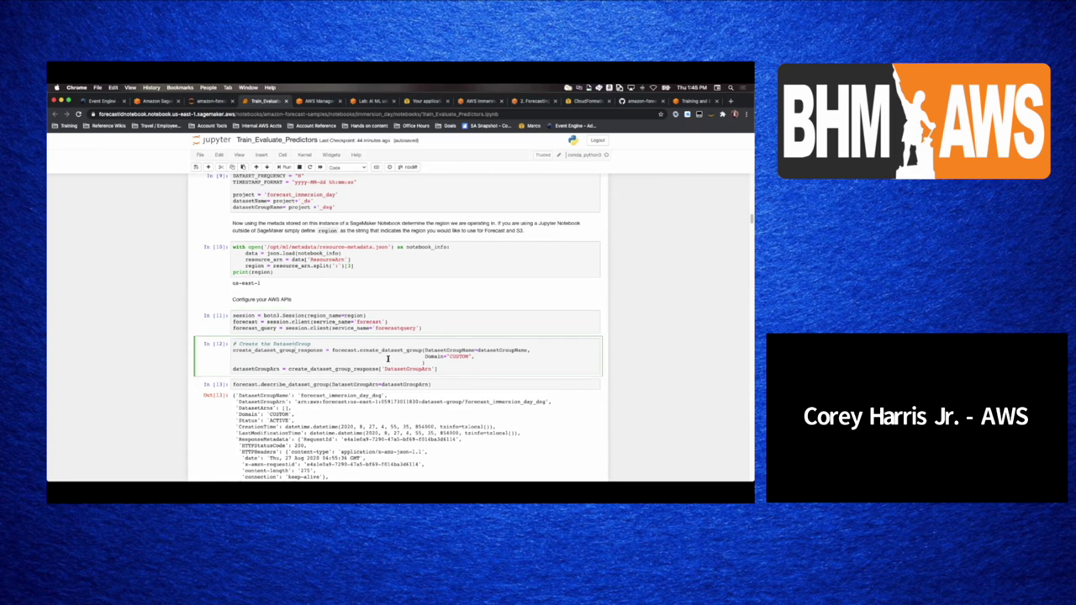
pyautogui.scroll(-2, 387, 359)
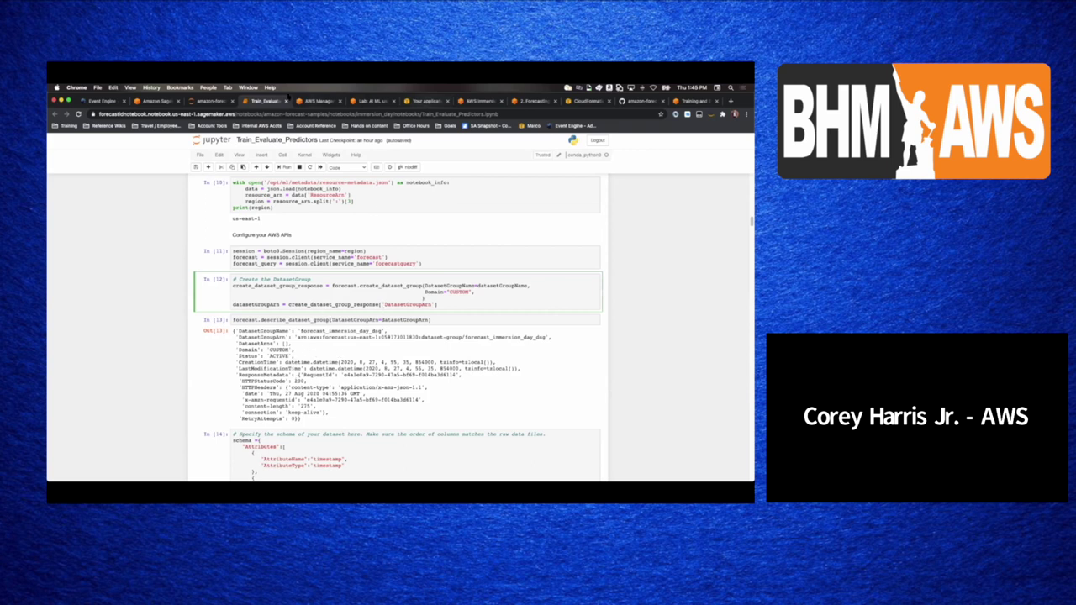
pyautogui.hotkey('ctrl', 'Tab')
pyautogui.click(428, 336)
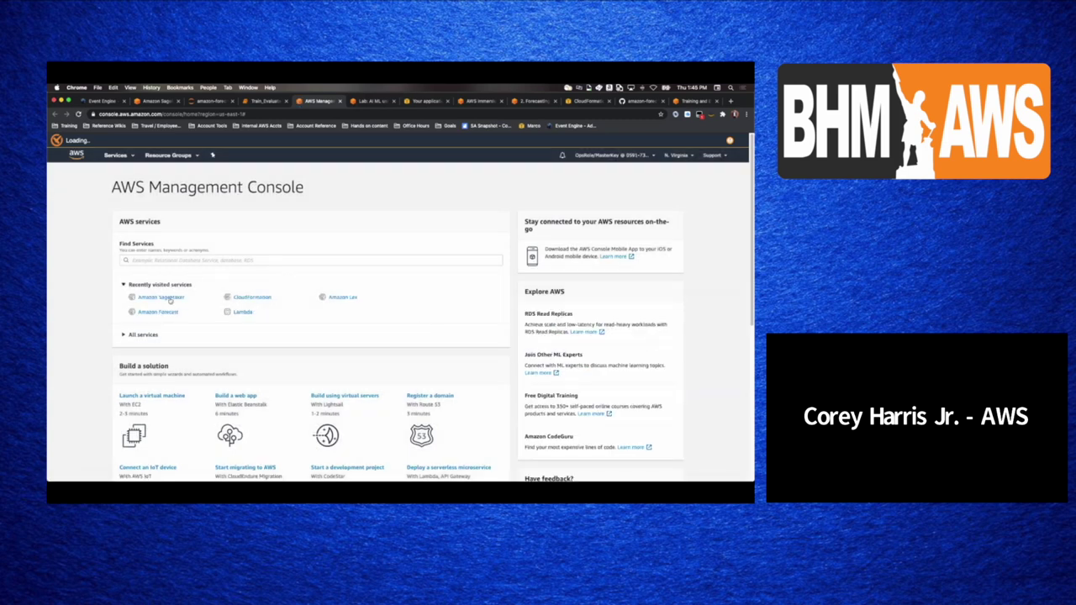
# - Check forecast_immersion_day_ds shows its DSIMPORT_JOB_TARGET import Active, then return to the notebook
pyautogui.click(159, 312)
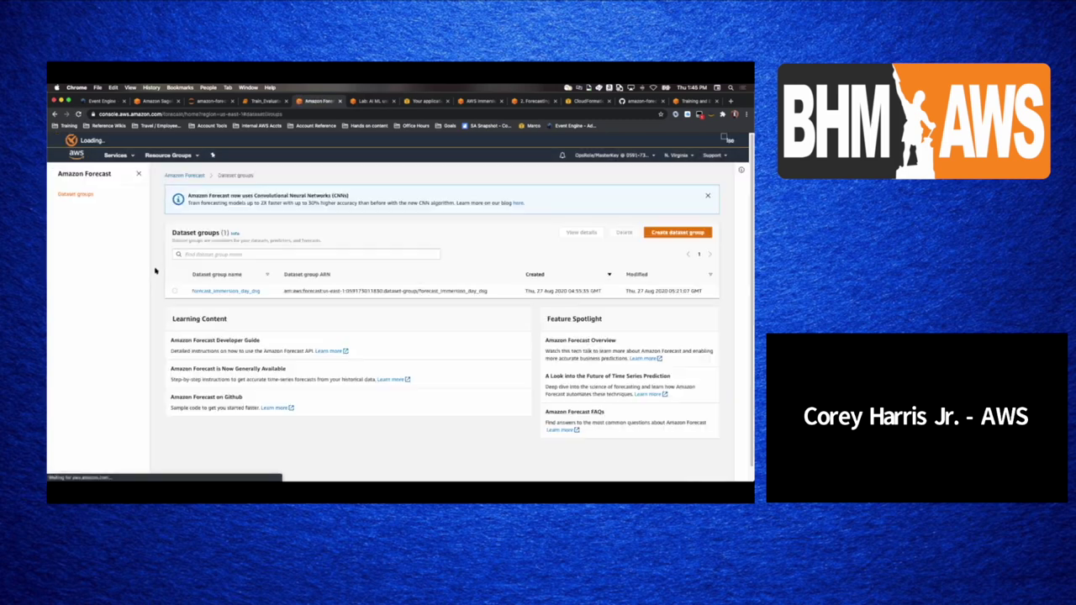
pyautogui.click(251, 291)
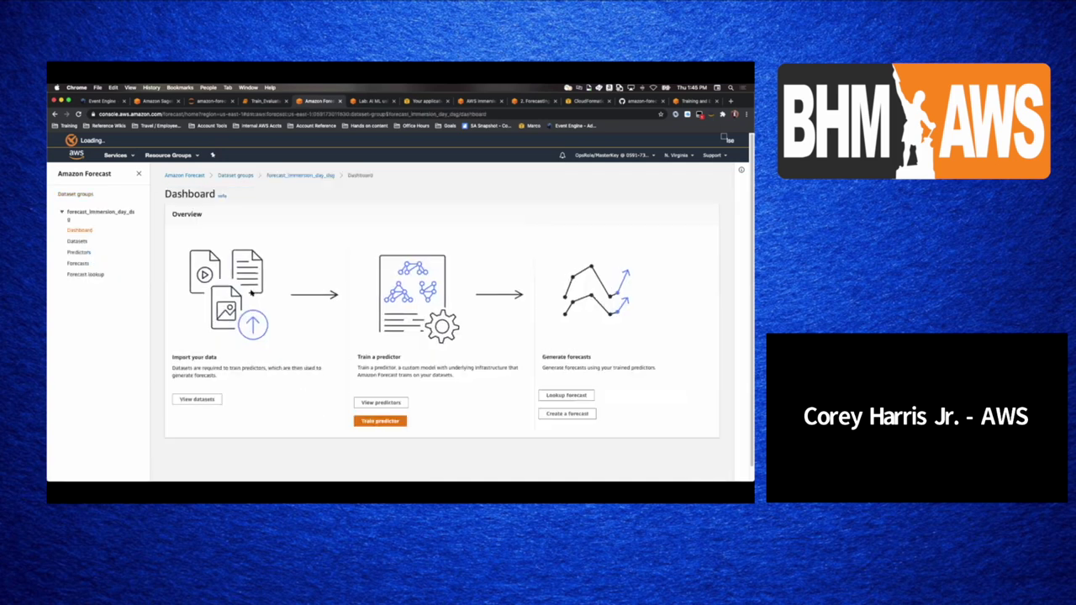
pyautogui.click(81, 241)
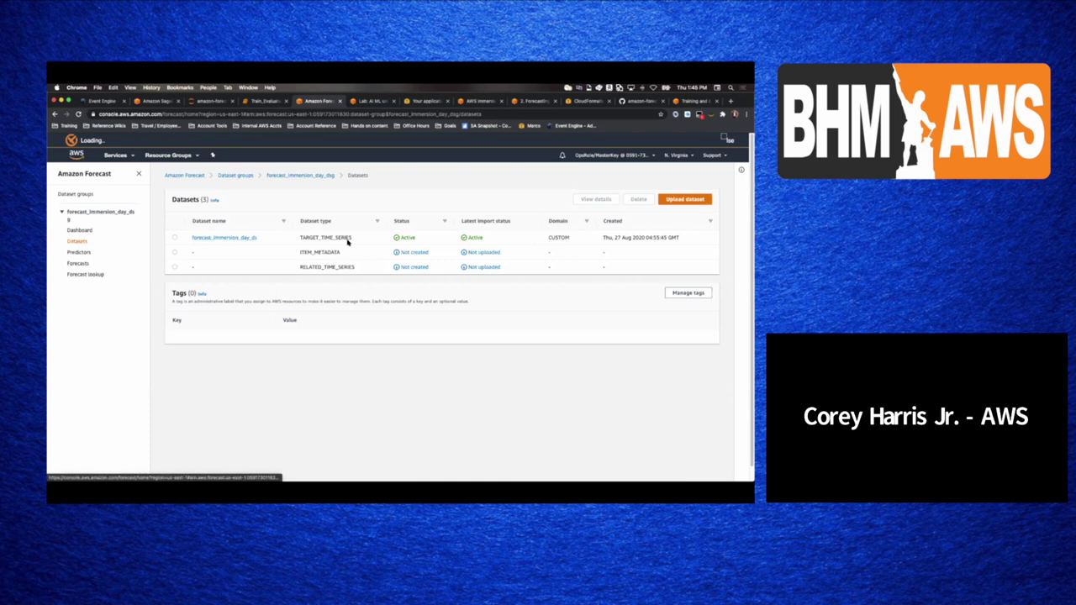
pyautogui.click(238, 238)
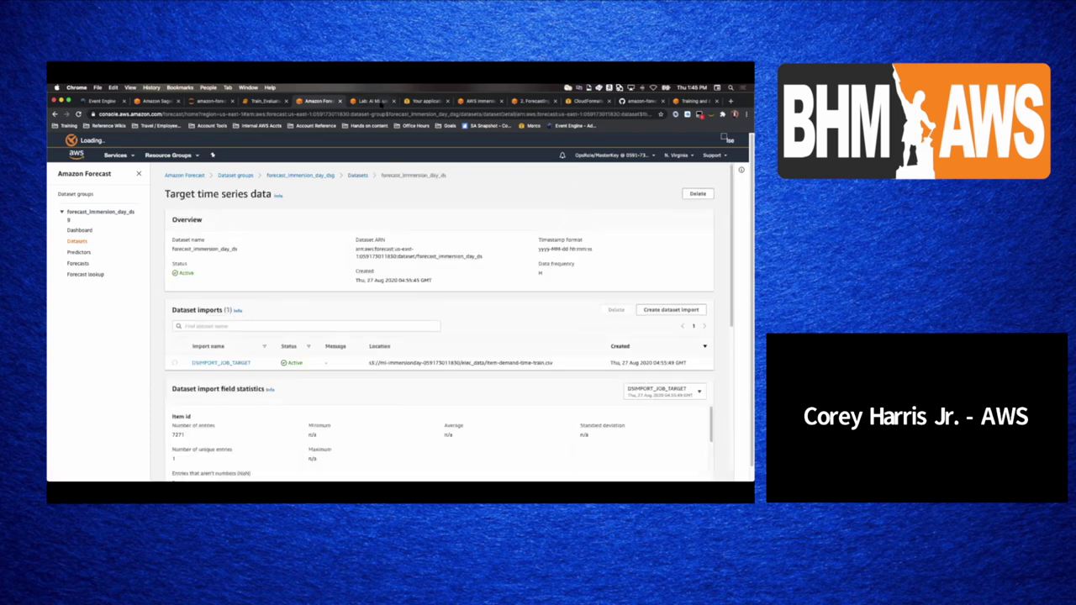
pyautogui.click(372, 101)
pyautogui.click(271, 102)
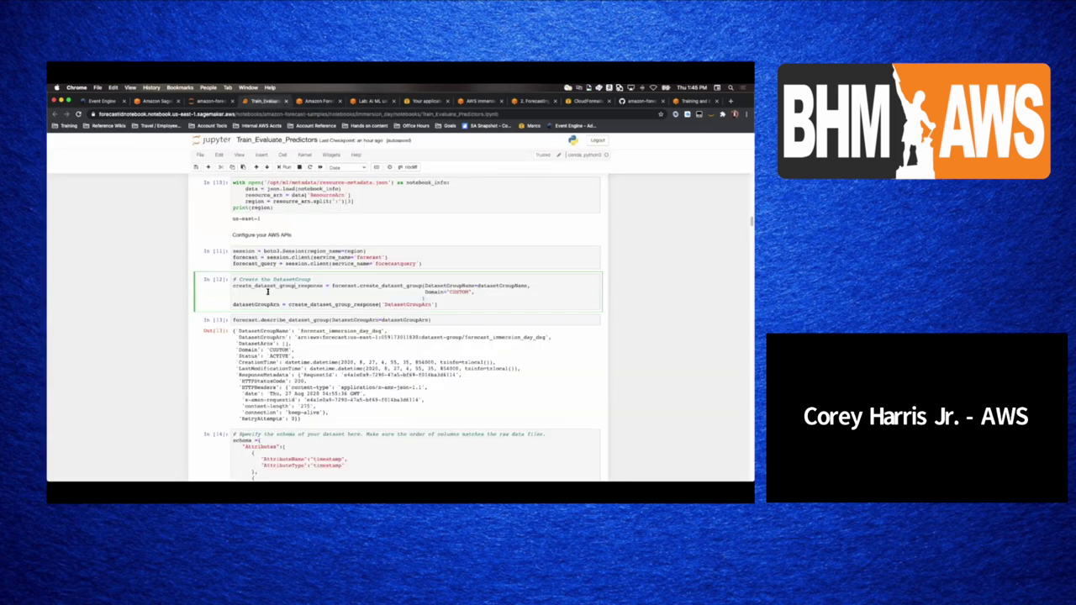
# - Review schema cell [14], dataset creation cell [15] and cell [17], then reopen forecast_immersion_day_ds
pyautogui.scroll(-5, 280, 359)
pyautogui.click(283, 358)
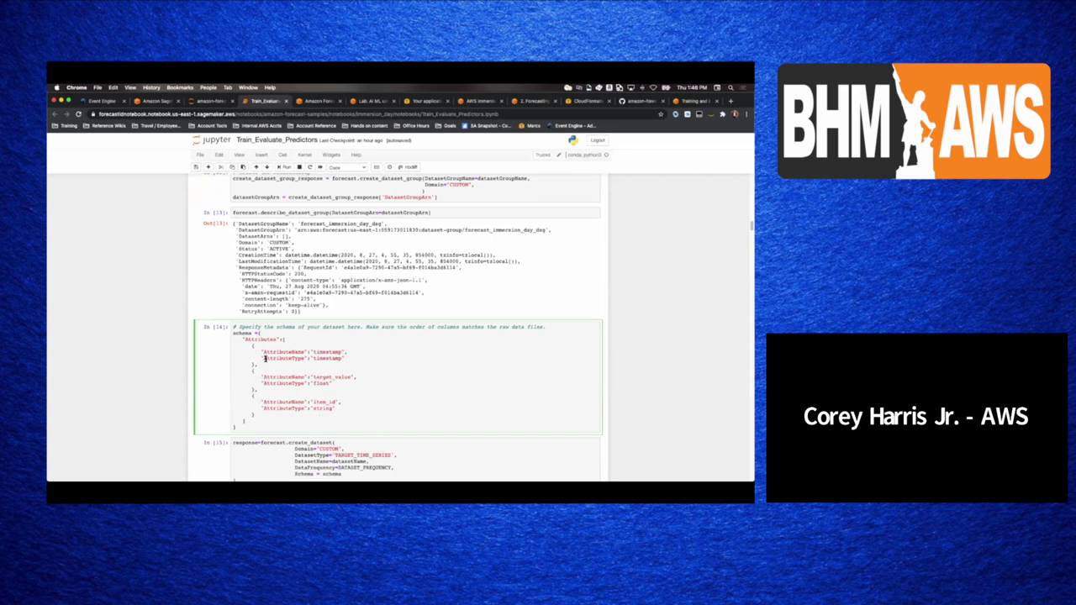
pyautogui.scroll(3, 265, 358)
pyautogui.scroll(-3, 286, 349)
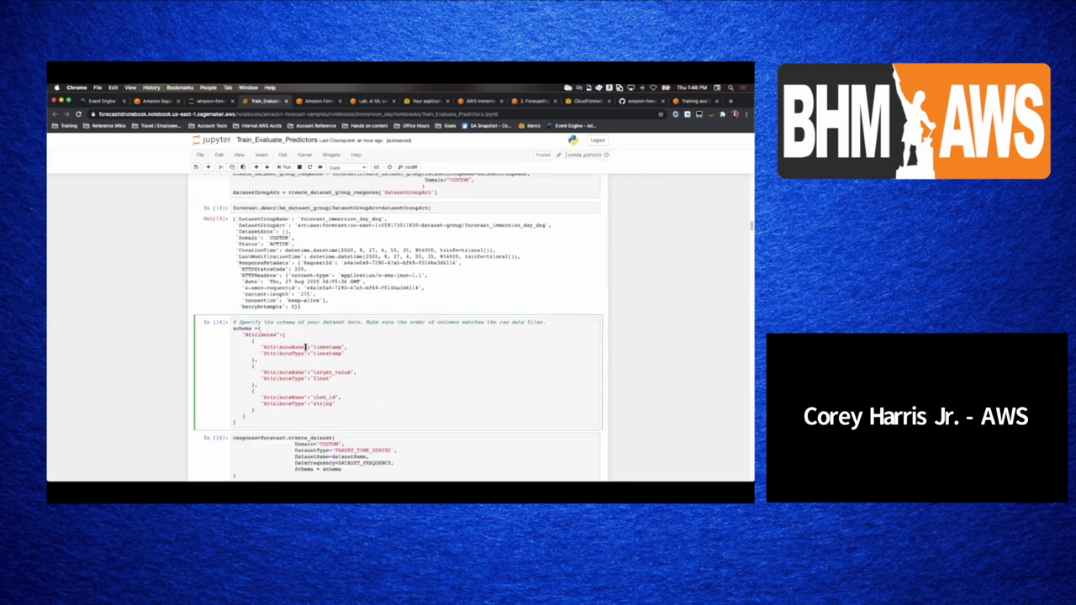
pyautogui.scroll(-3, 312, 385)
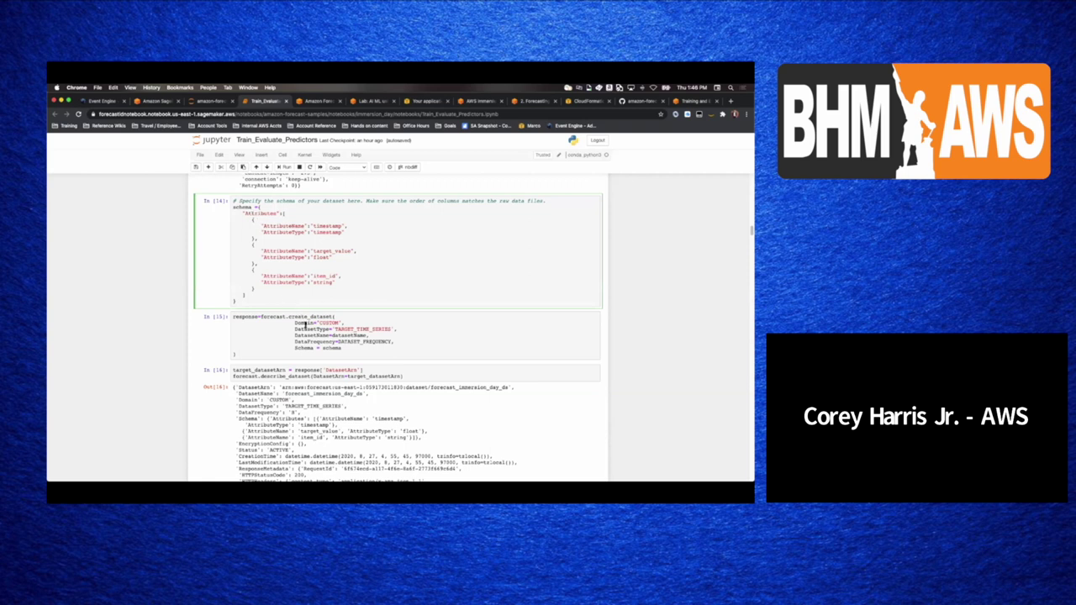
pyautogui.click(345, 343)
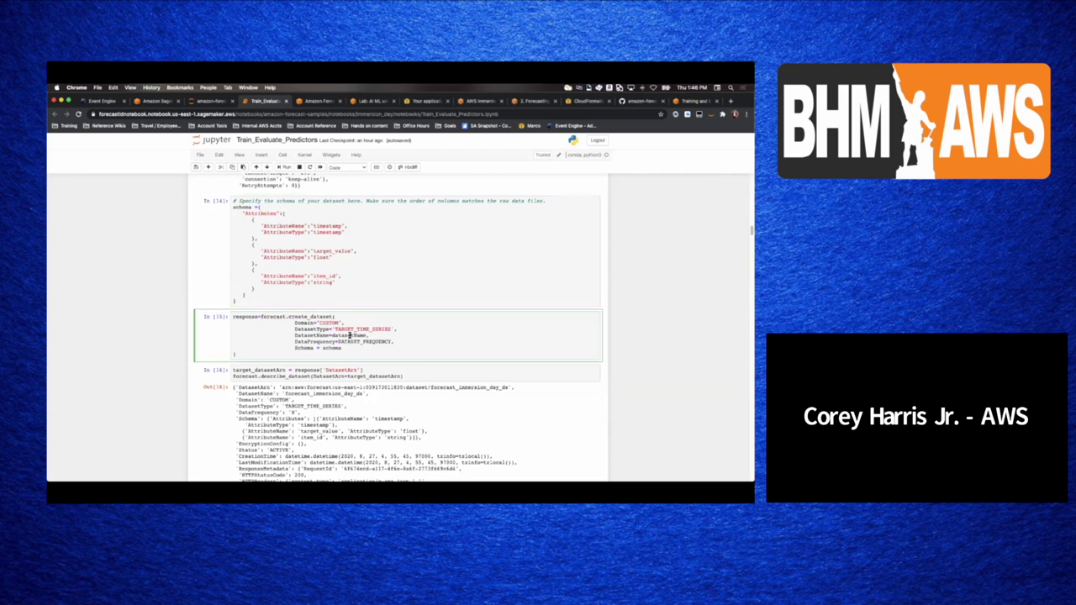
pyautogui.scroll(-2, 319, 345)
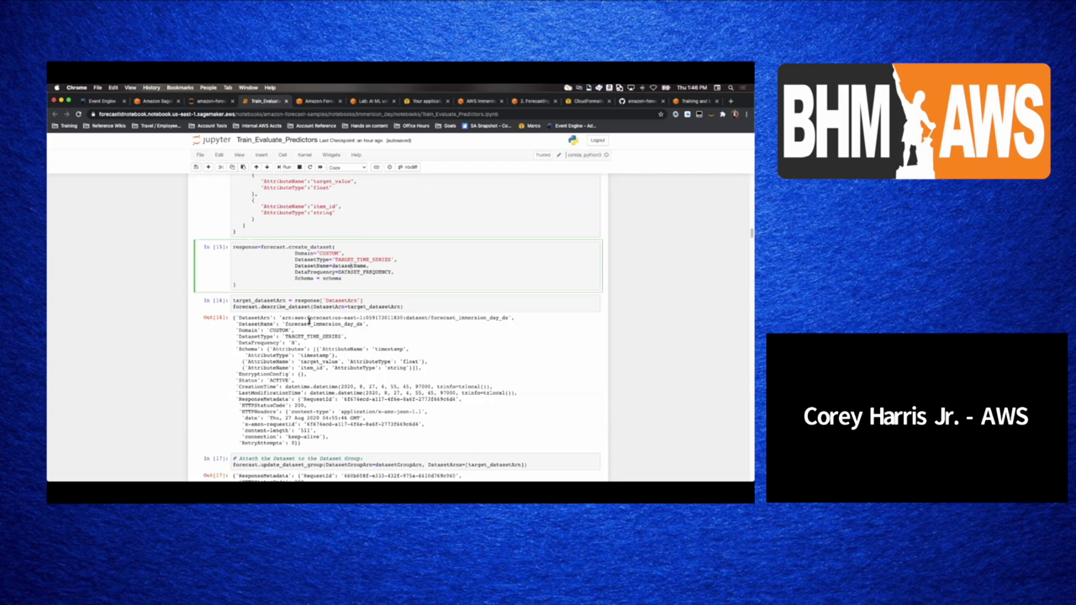
pyautogui.scroll(-2, 344, 328)
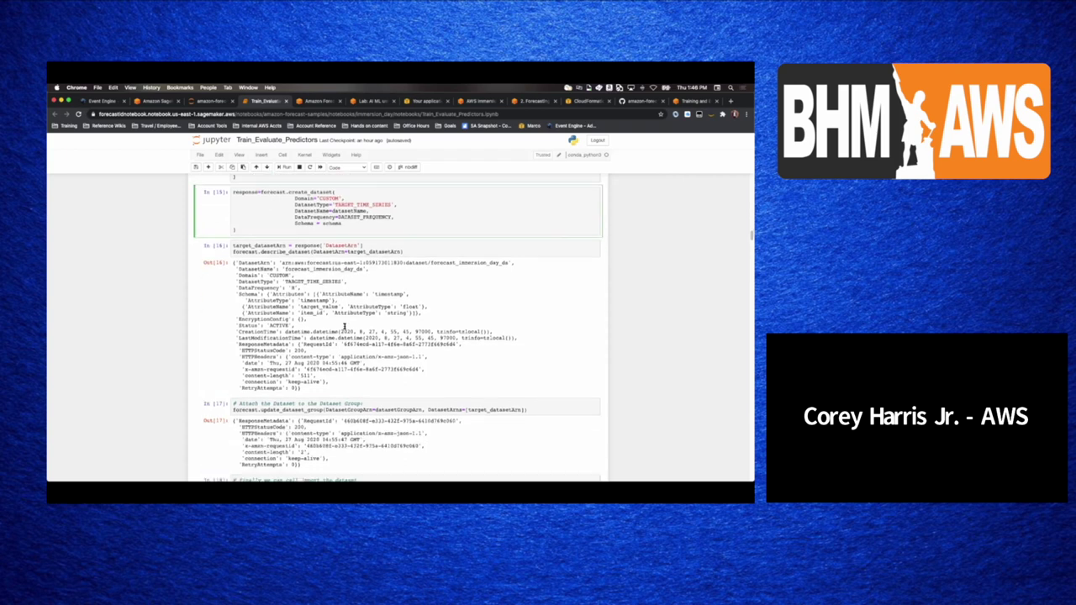
pyautogui.scroll(-2, 343, 328)
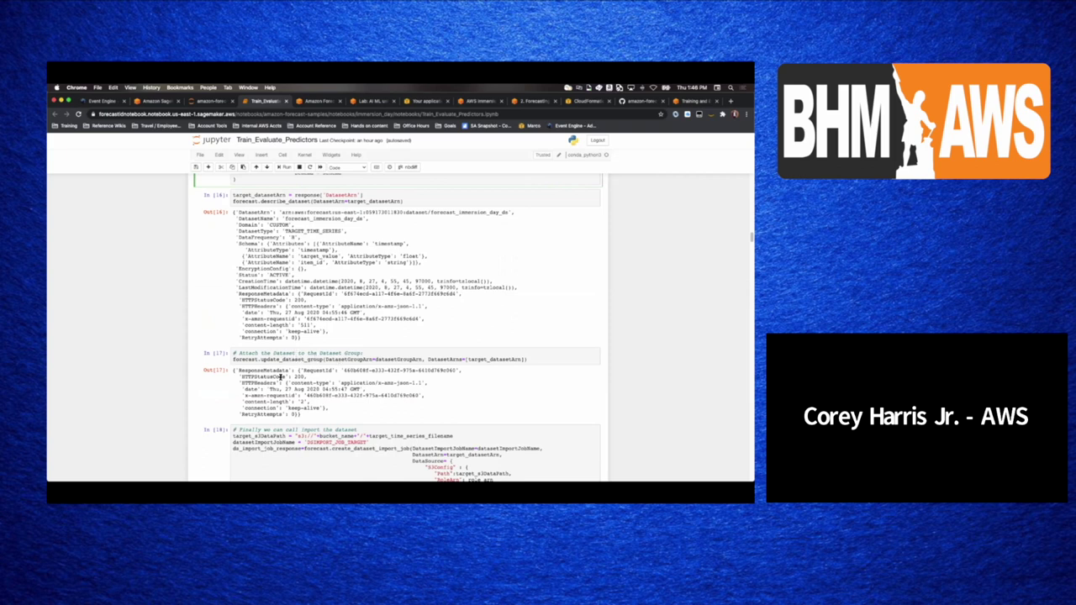
pyautogui.click(315, 100)
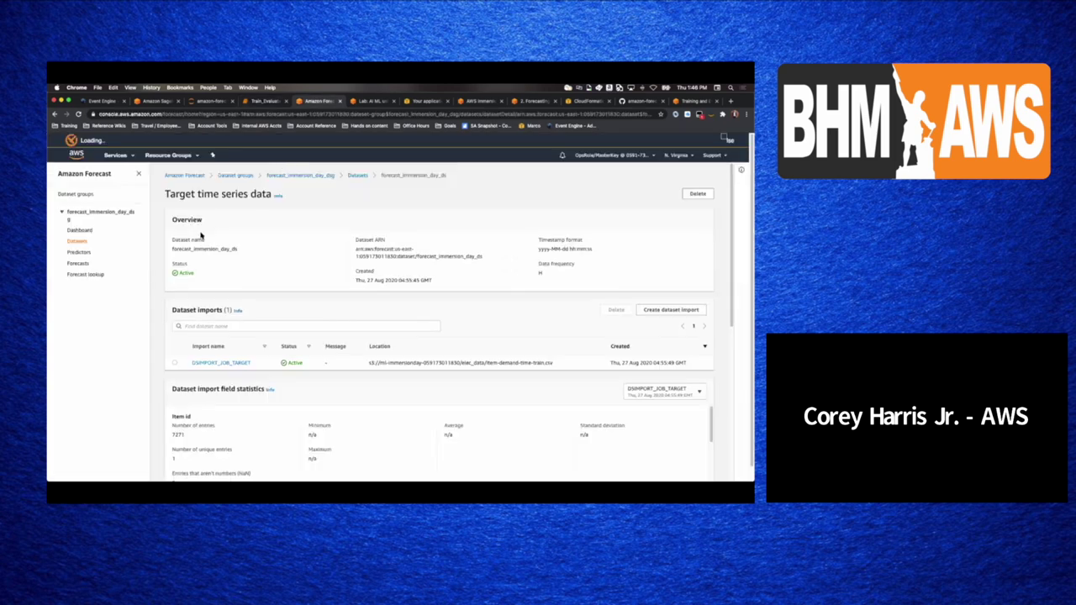
# - Confirm the active TARGET_TIME_SERIES dataset, then focus the notebook's dataset-group attachment cell [17]
pyautogui.click(82, 197)
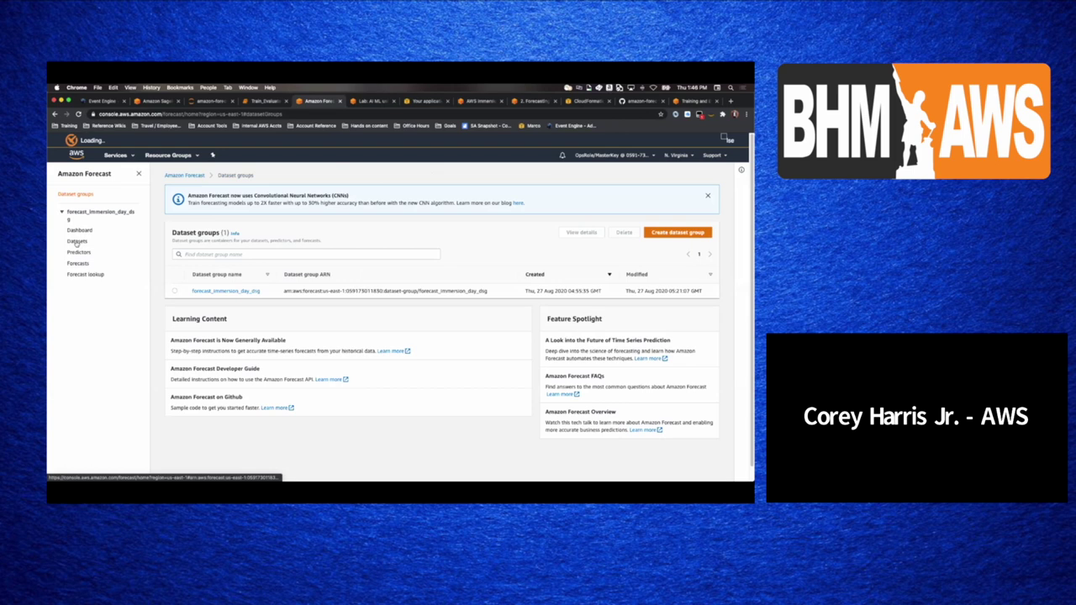
pyautogui.click(77, 242)
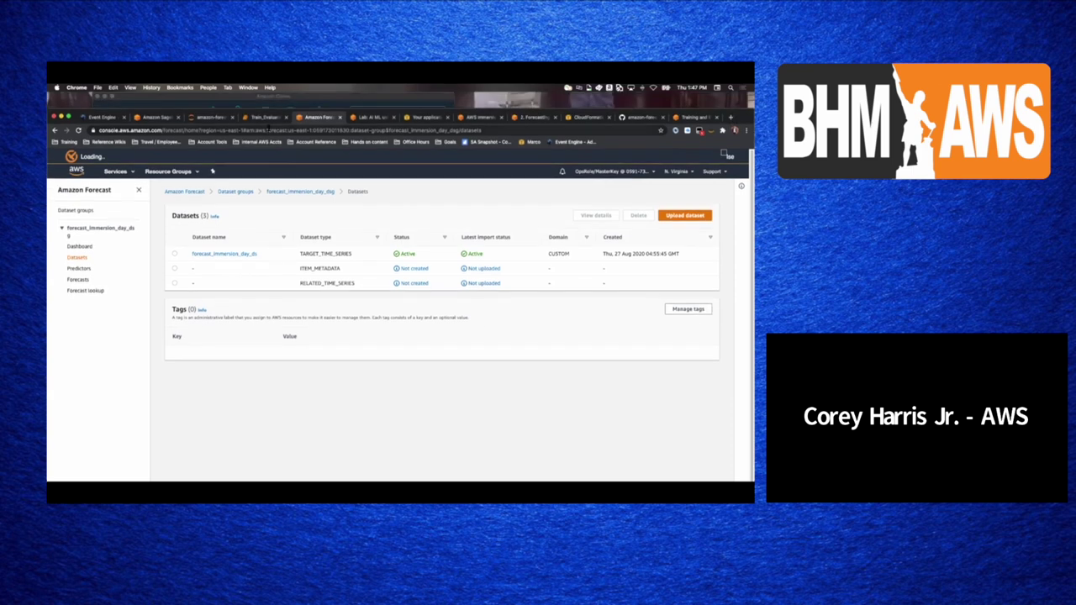
pyautogui.click(270, 119)
pyautogui.click(299, 376)
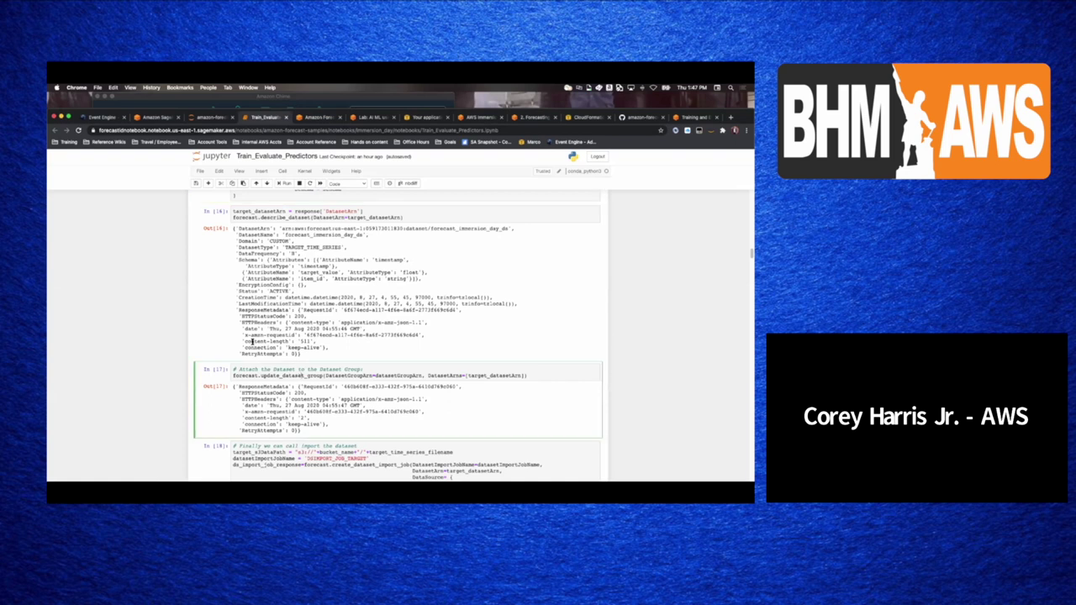
# - Review the dataset import cell [18] in the notebook
pyautogui.scroll(-4, 253, 341)
pyautogui.click(265, 301)
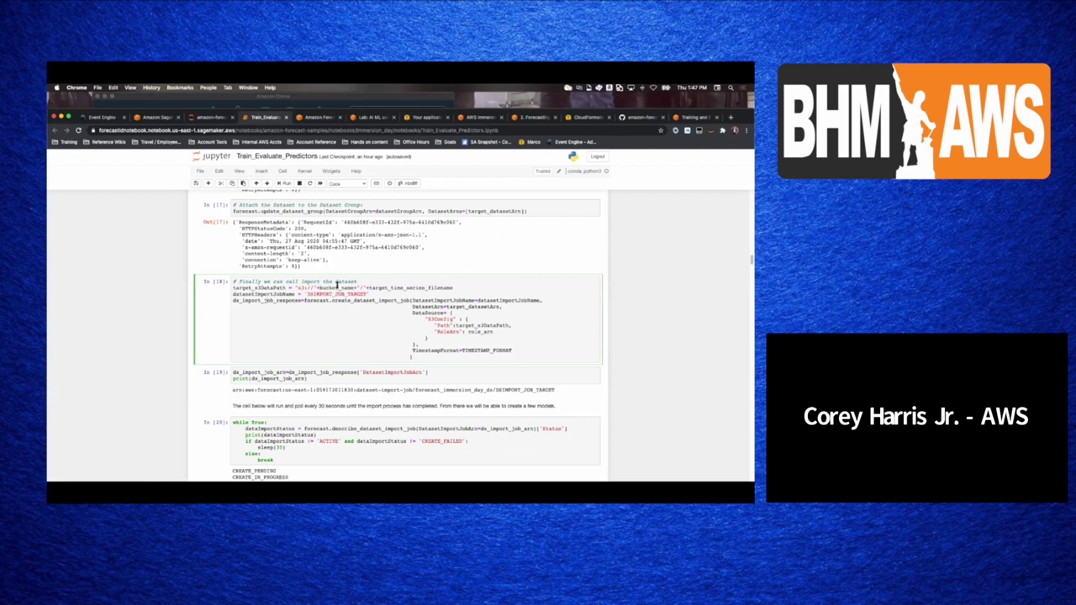
pyautogui.scroll(-1, 303, 287)
pyautogui.scroll(-1, 303, 288)
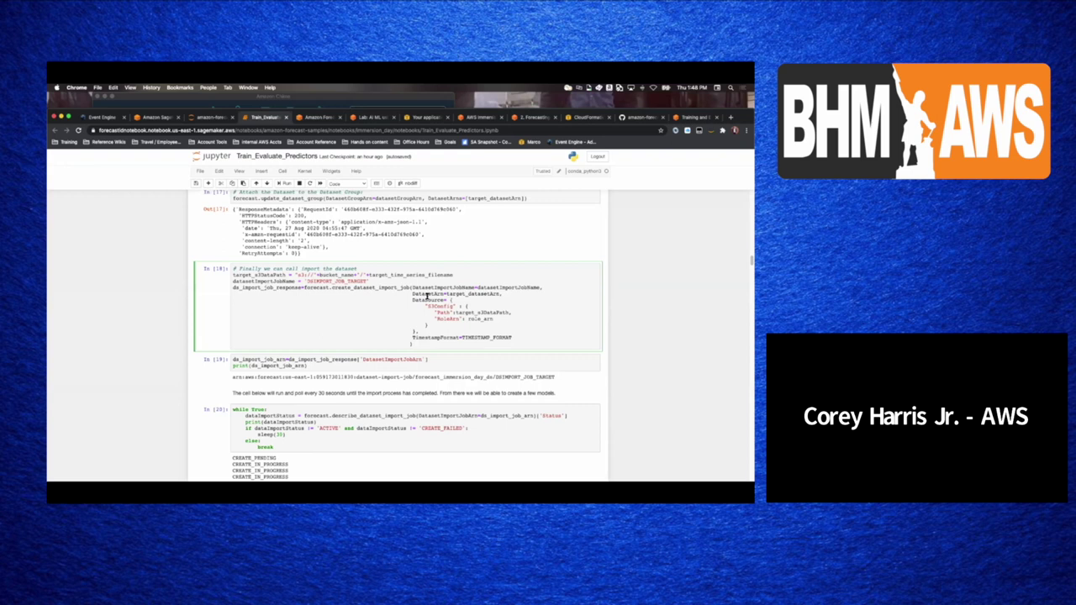
# - Check import job ARN cell [19] and the ACTIVE polling output, then view Forecast's target time series page
pyautogui.click(282, 359)
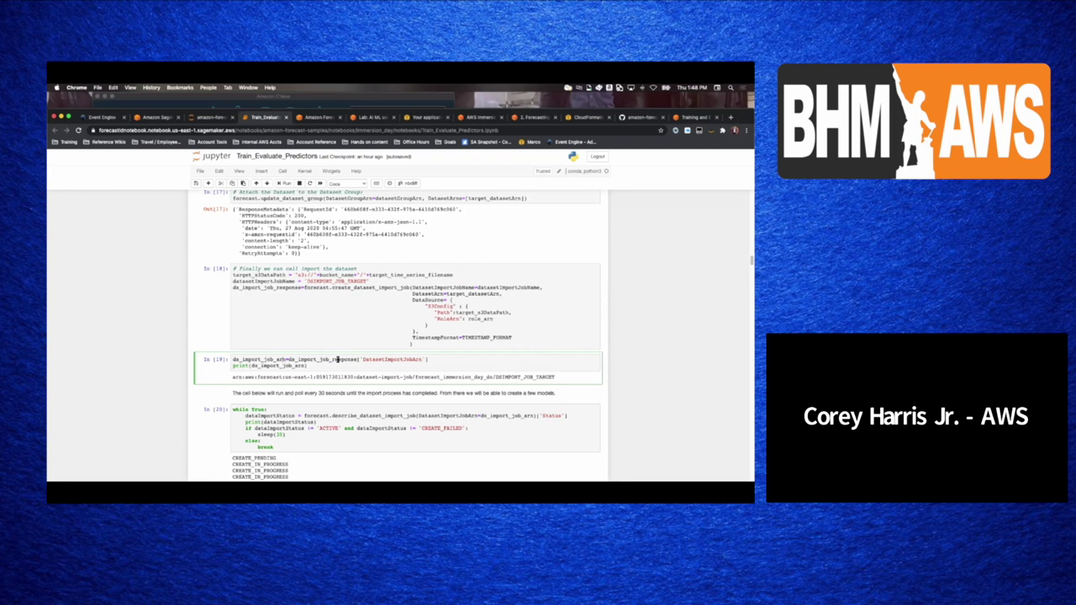
pyautogui.scroll(-5, 315, 334)
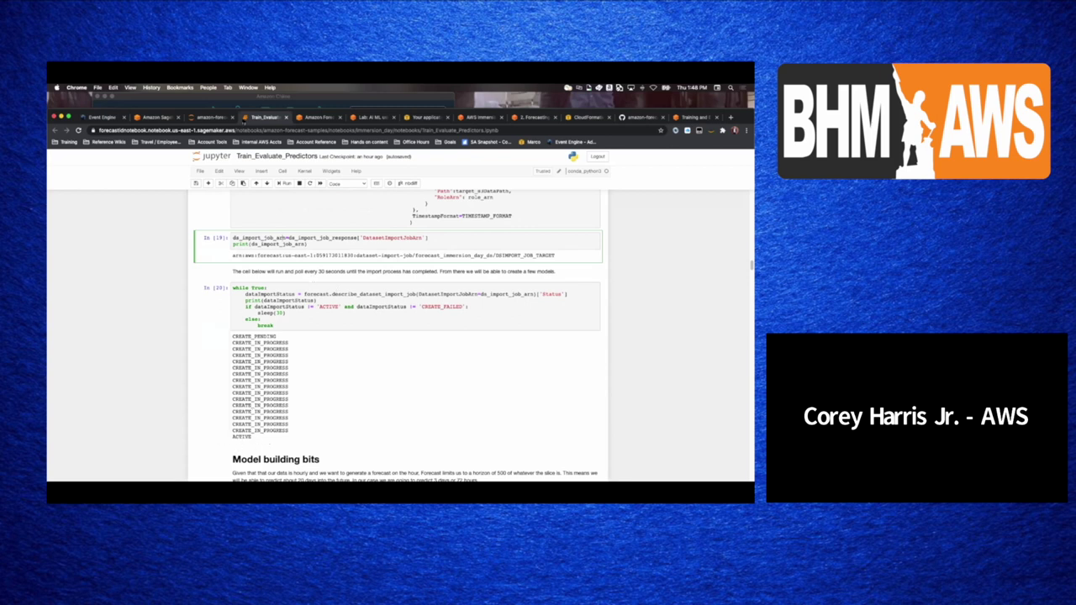
pyautogui.click(299, 120)
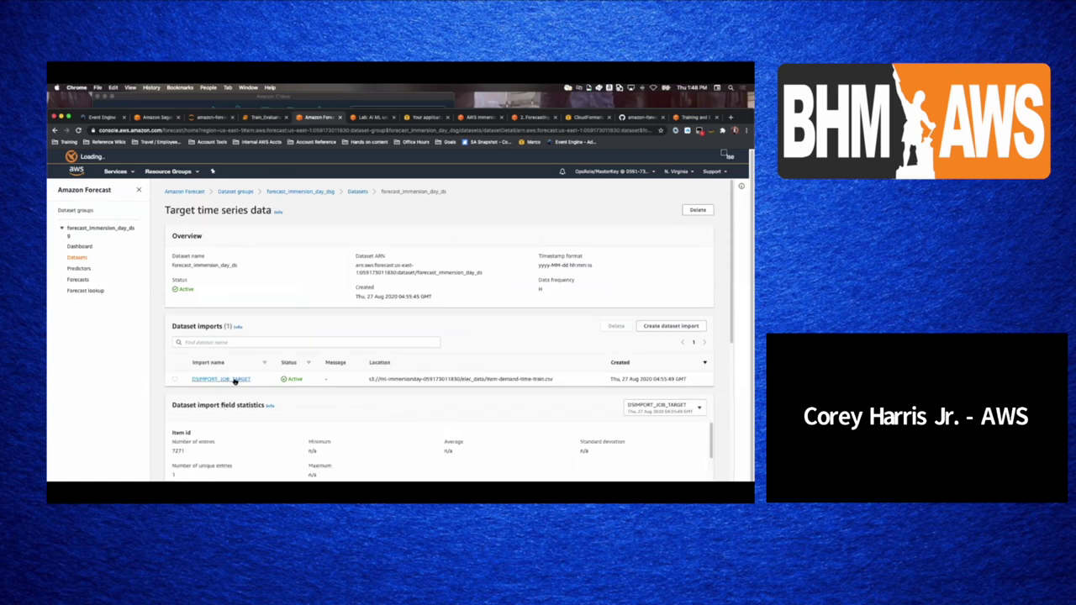
# - Confirm the item-demand-time-train.csv import's S3 location and 7271 entries, then go back to Train_Evaluate_Predictors
pyautogui.tripleClick(412, 379)
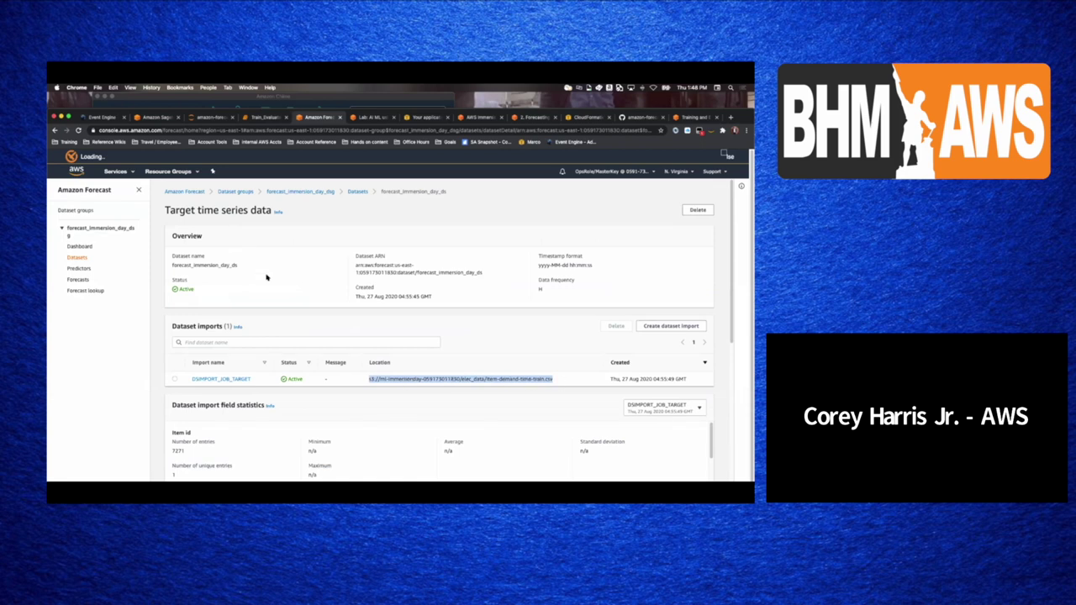
pyautogui.scroll(-3, 266, 277)
pyautogui.doubleClick(177, 360)
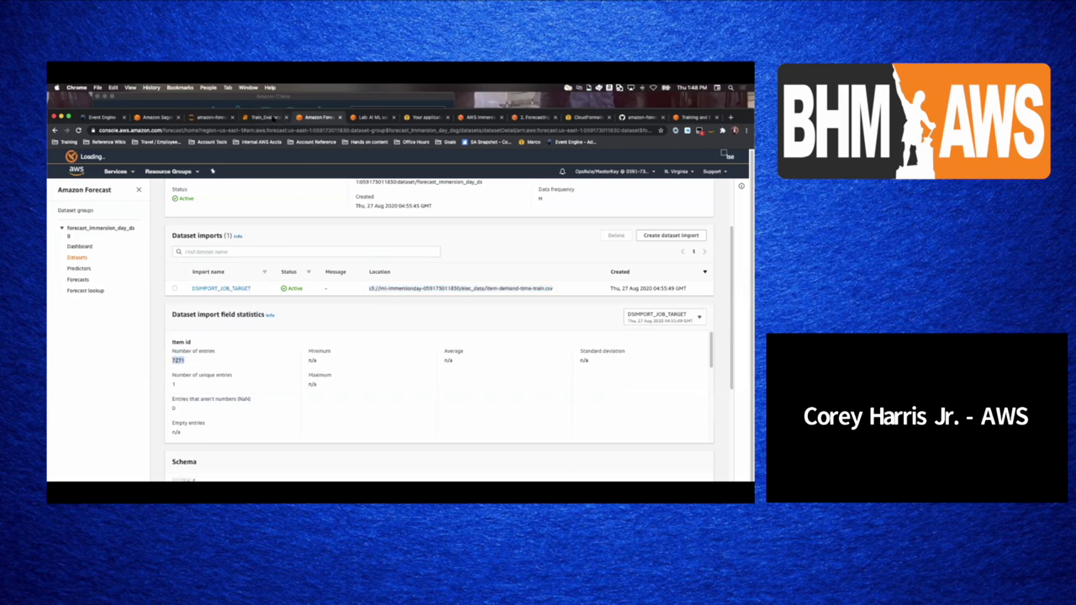
pyautogui.click(273, 119)
pyautogui.scroll(-5, 264, 373)
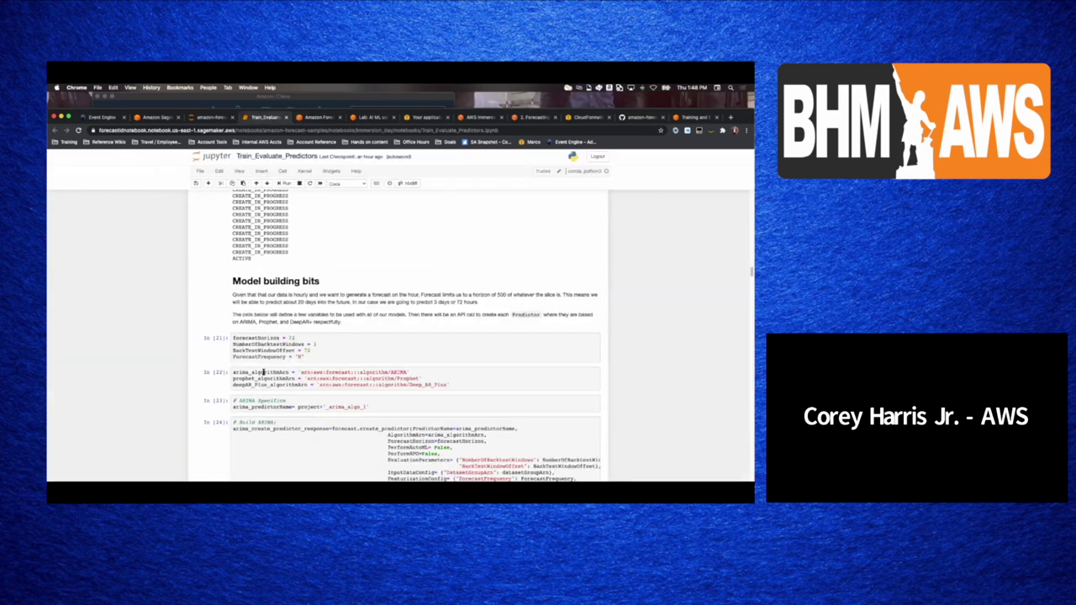
pyautogui.click(265, 340)
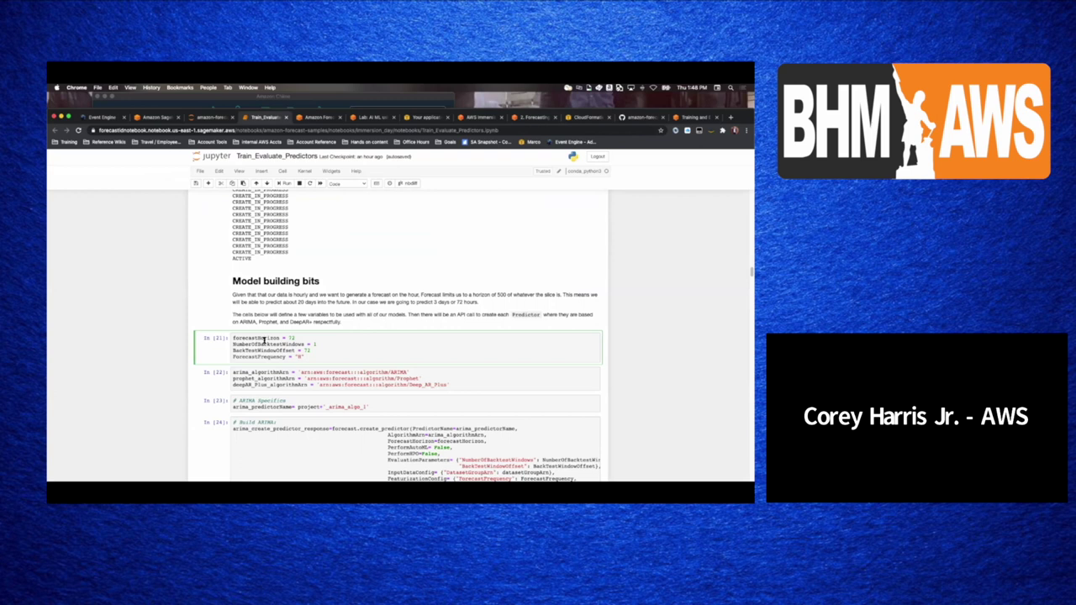
pyautogui.scroll(-2, 276, 315)
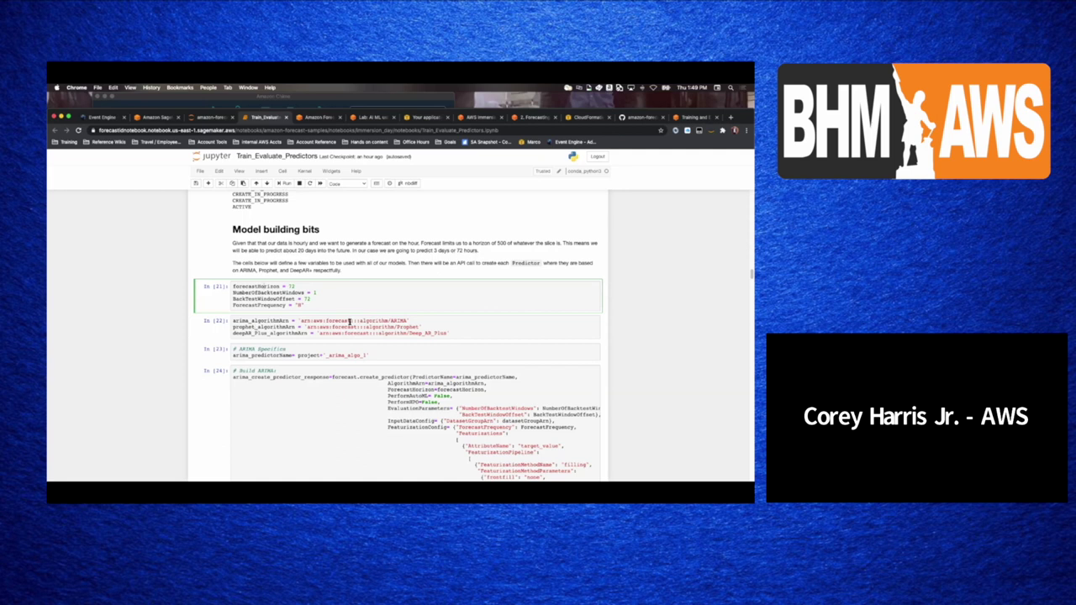
pyautogui.doubleClick(340, 322)
pyautogui.doubleClick(343, 327)
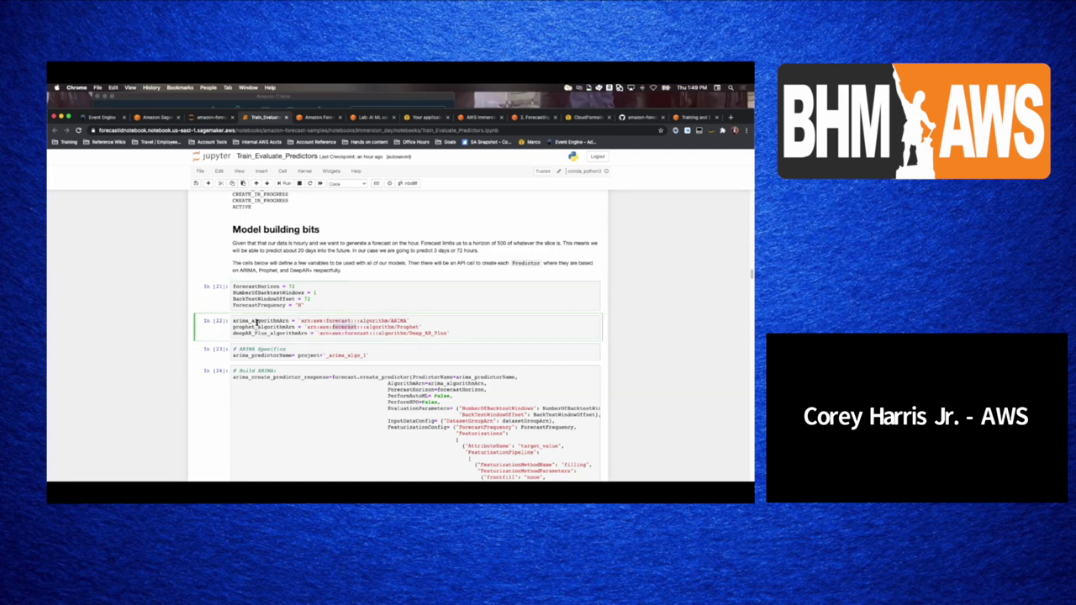
pyautogui.click(273, 329)
pyautogui.click(276, 356)
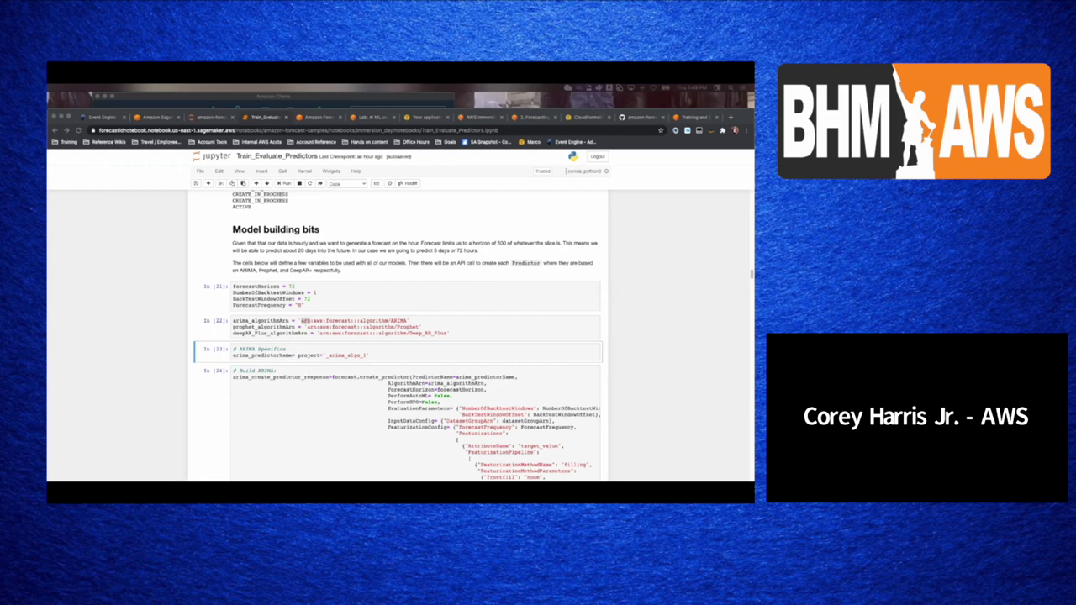
pyautogui.scroll(-3, 316, 345)
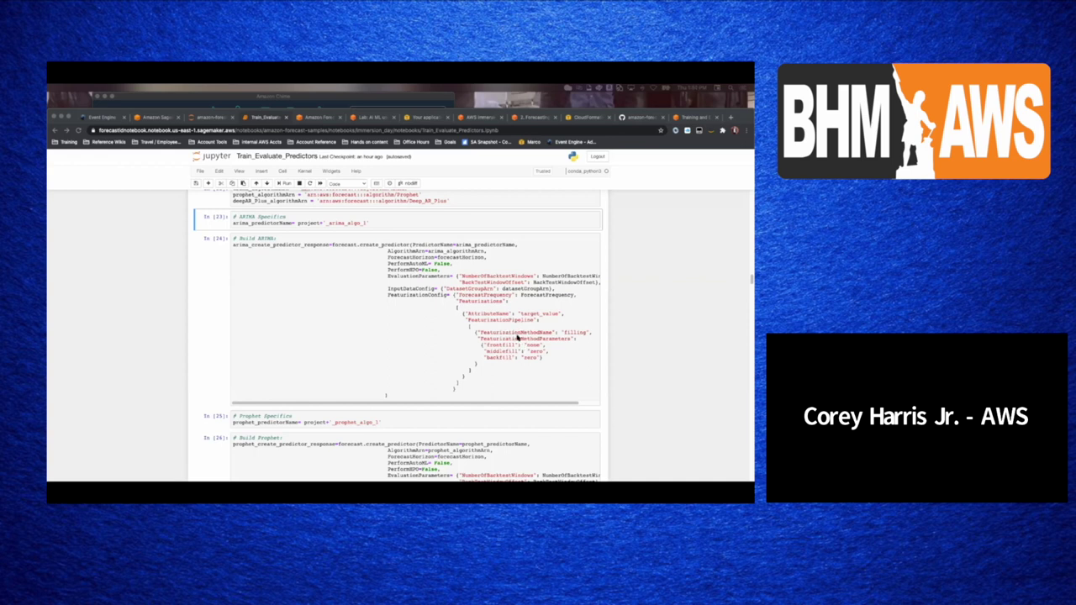
# - Scroll through the Prophet and DeepAR+ predictor cells, then switch to the forecast_immersion_day_ds dataset page
pyautogui.click(269, 249)
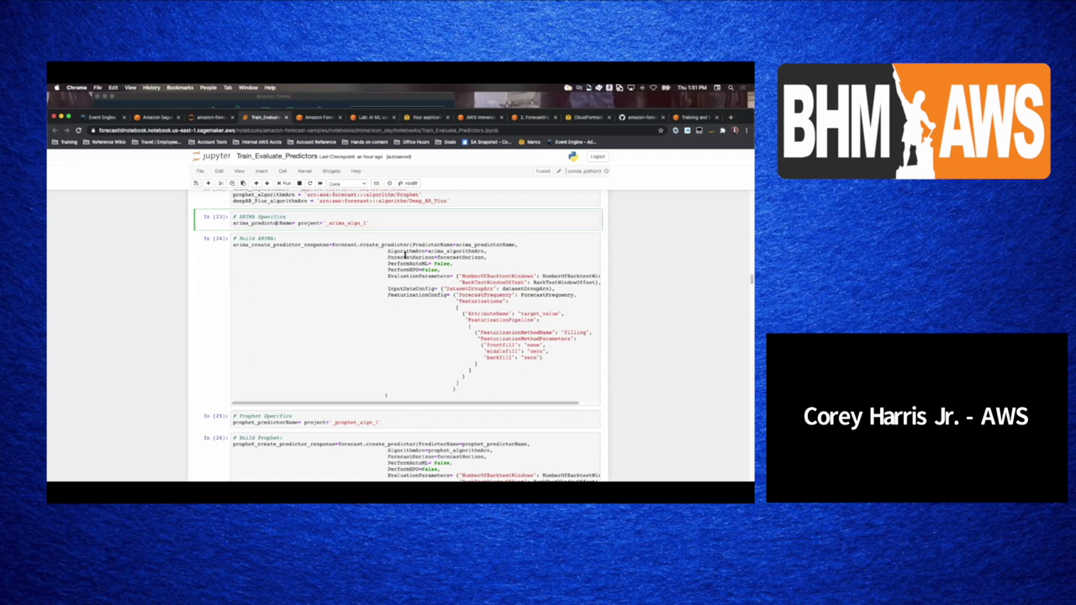
pyautogui.scroll(-2, 401, 299)
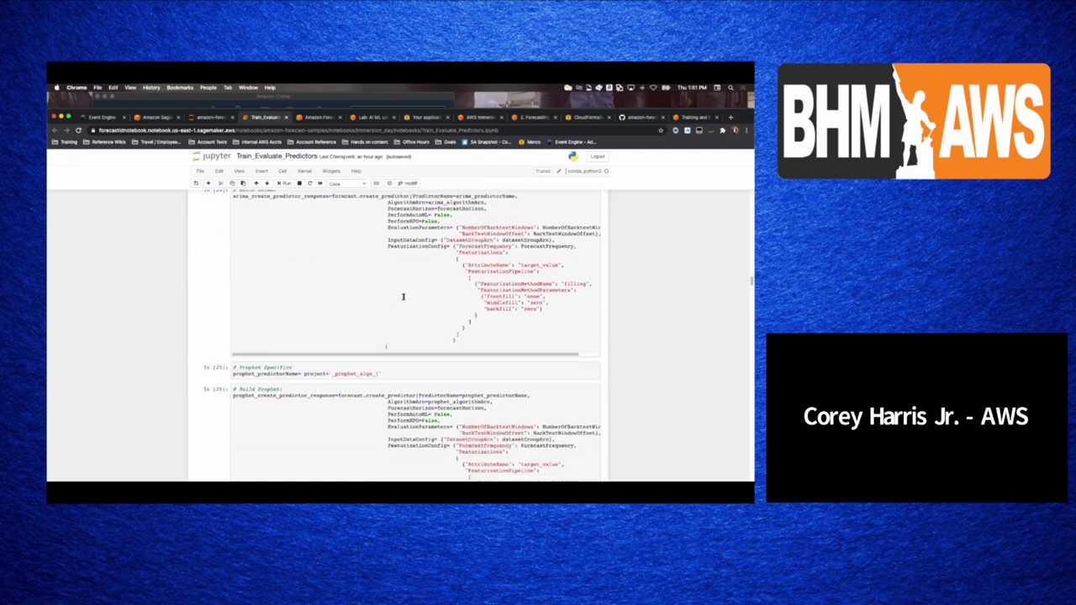
pyautogui.scroll(-1, 401, 299)
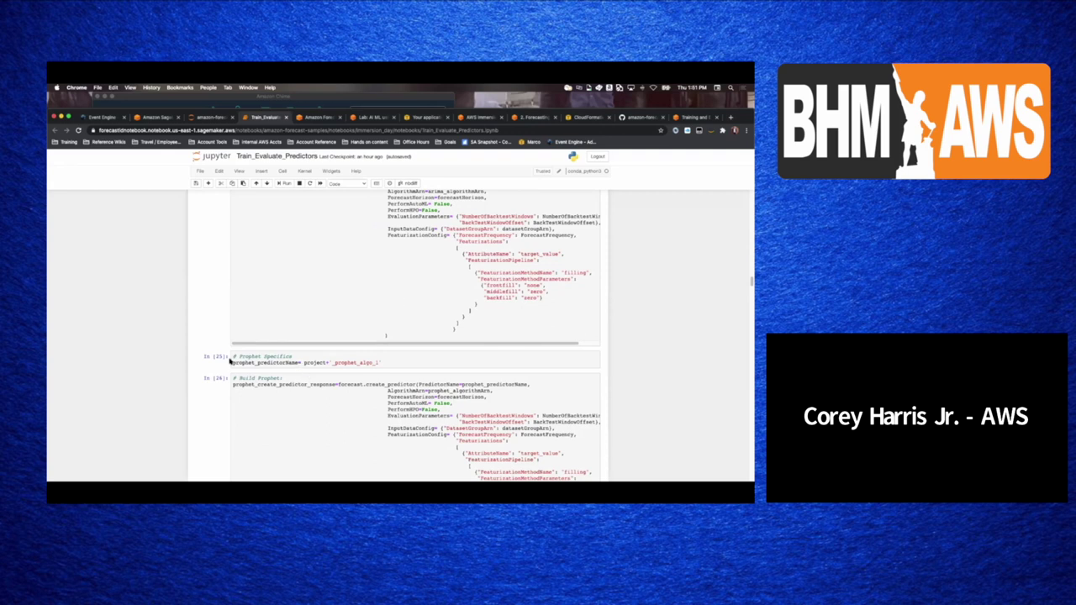
pyautogui.scroll(-4, 253, 312)
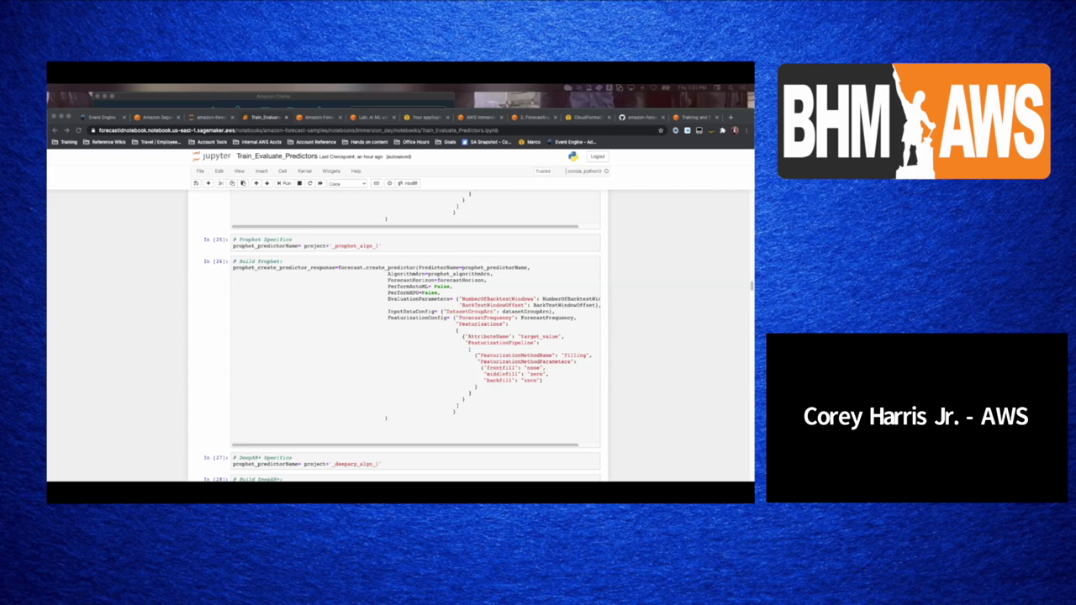
pyautogui.scroll(-2, 192, 299)
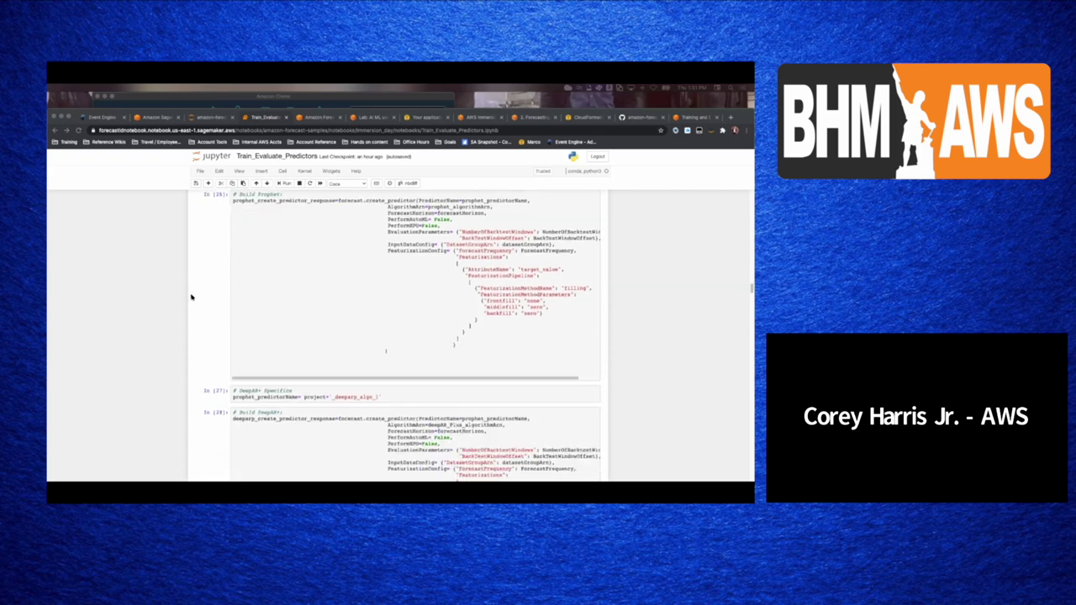
pyautogui.scroll(-4, 192, 296)
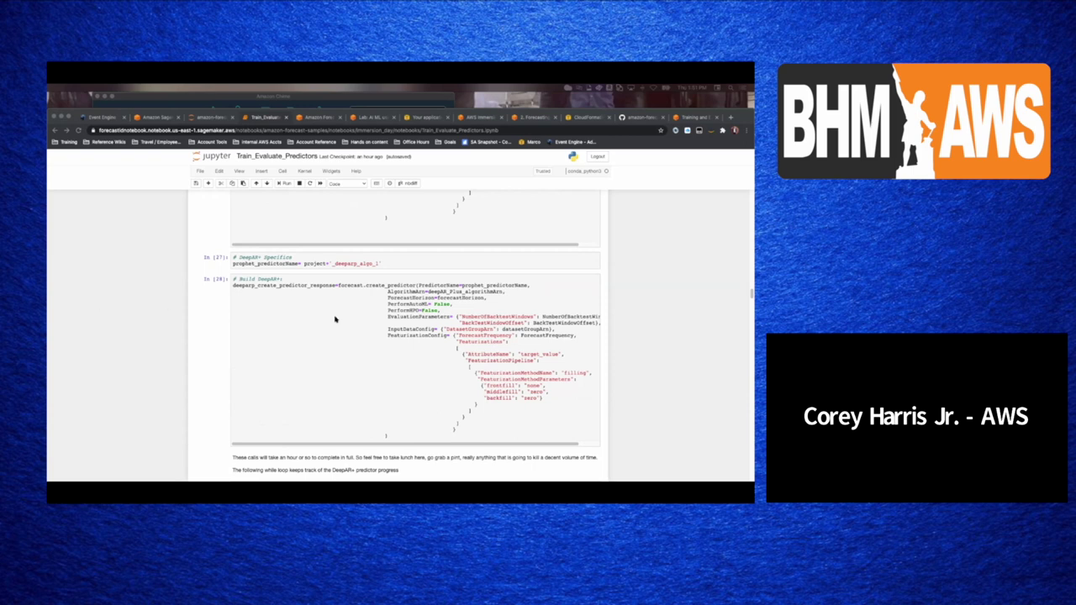
pyautogui.hotkey('ctrl', 'Tab')
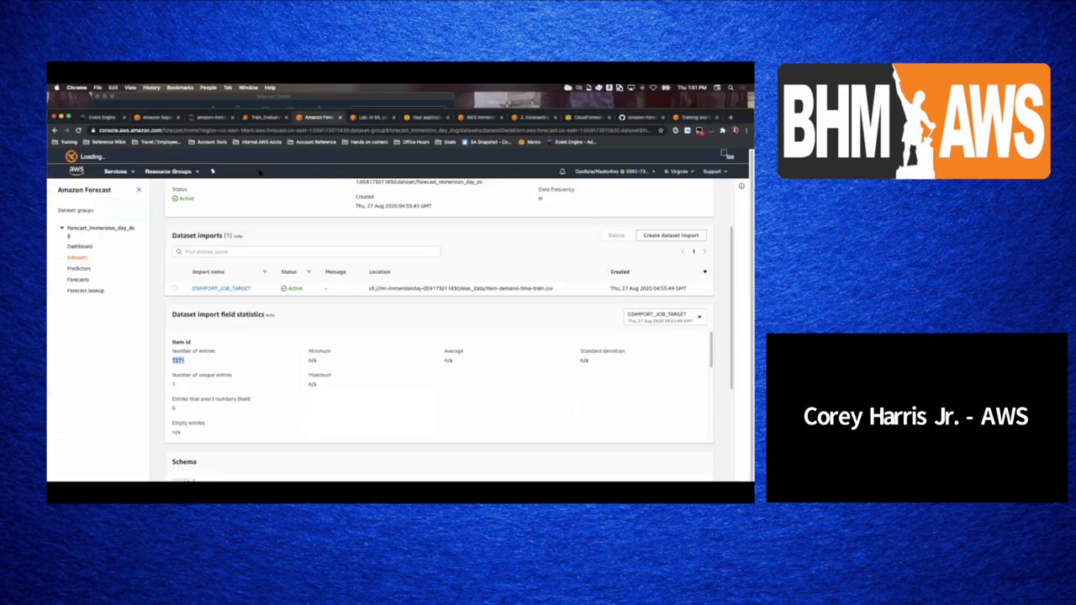
# - Review deeparp_algo_1 metrics (RMSE 9.4398, wQL[0.5]/MAPE 0.0676), then return to the predictors list
pyautogui.click(79, 269)
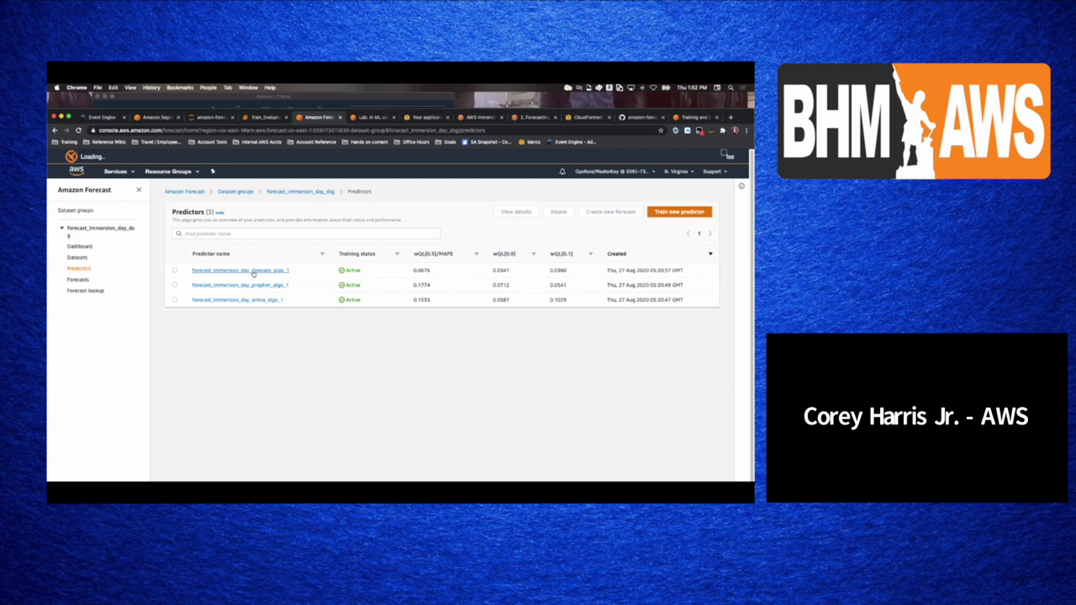
pyautogui.click(252, 271)
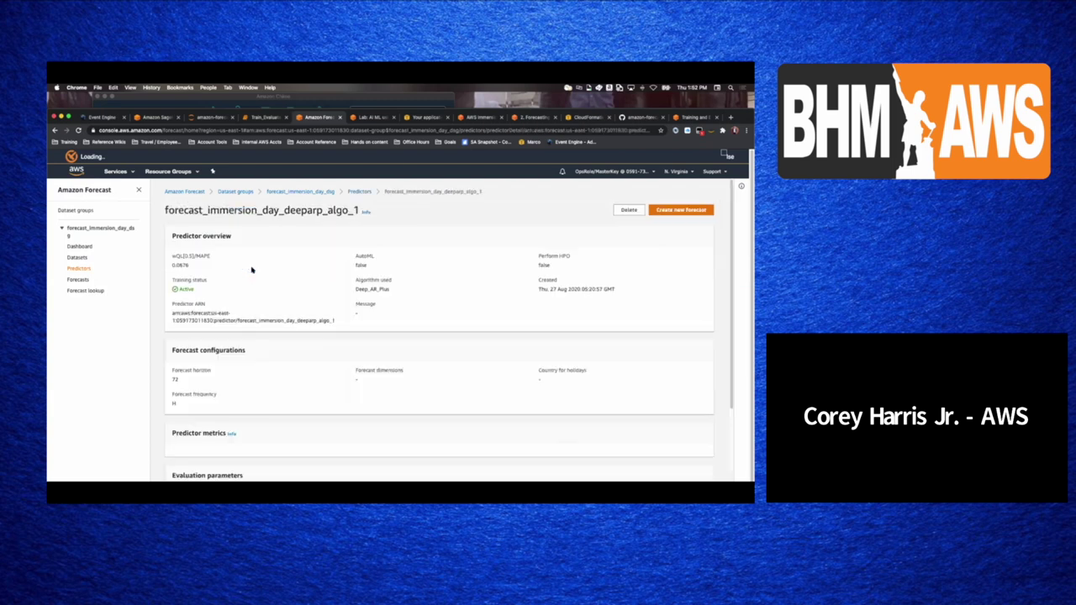
pyautogui.scroll(-2, 259, 367)
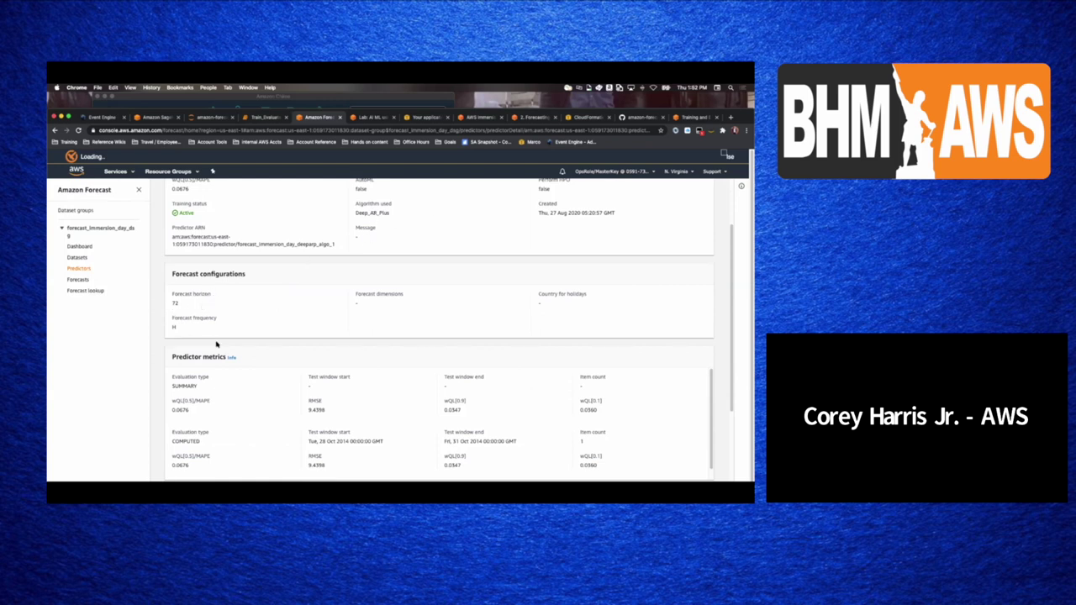
pyautogui.scroll(-2, 283, 362)
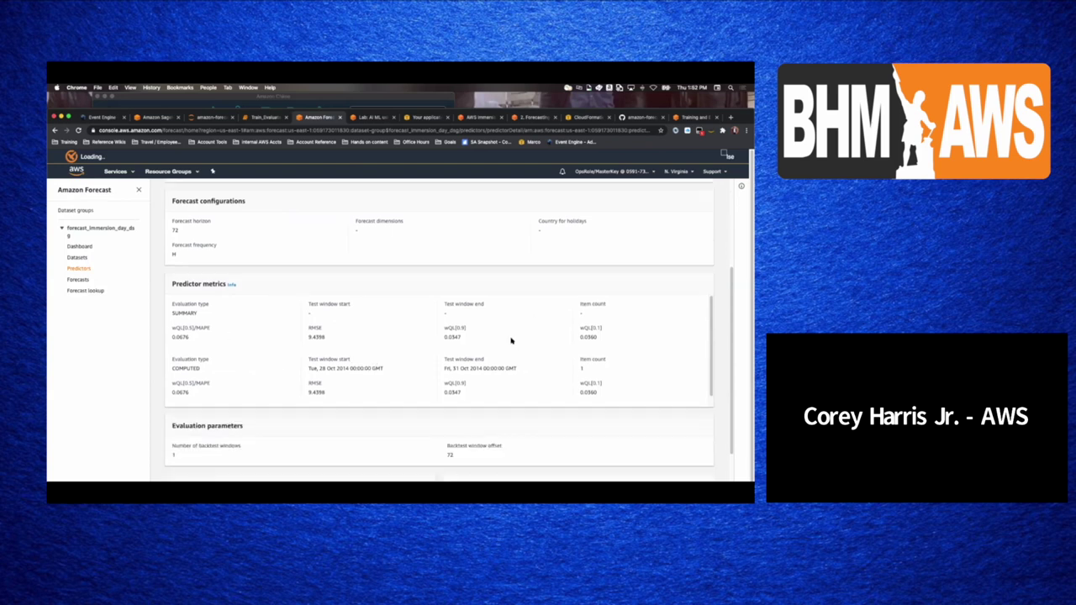
pyautogui.scroll(-1, 504, 361)
pyautogui.scroll(-2, 346, 412)
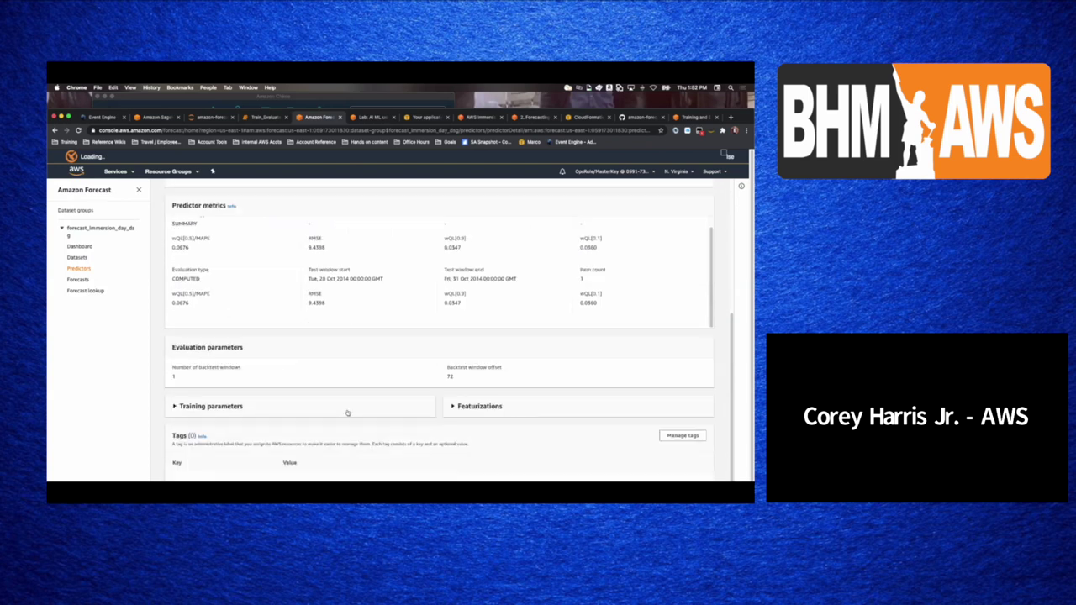
pyautogui.scroll(5, 346, 410)
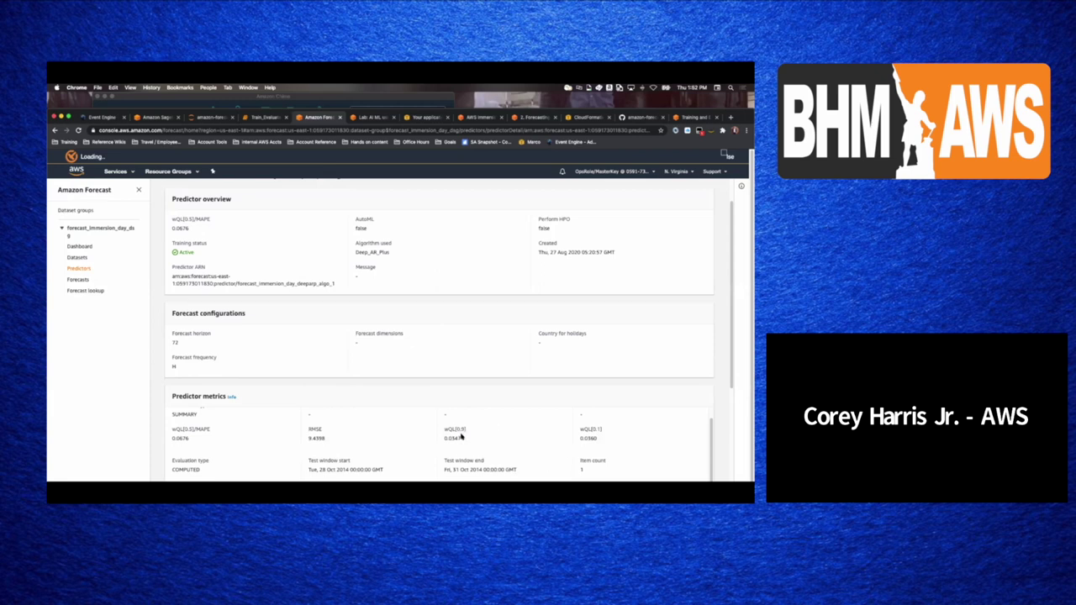
pyautogui.scroll(-2, 460, 437)
pyautogui.scroll(-1, 461, 436)
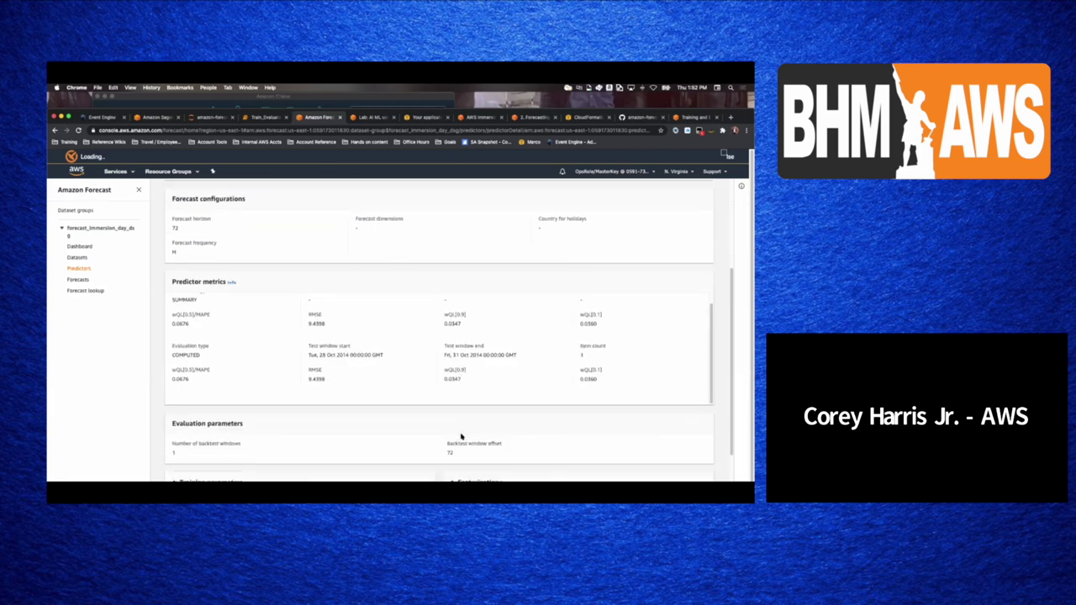
pyautogui.scroll(4, 461, 436)
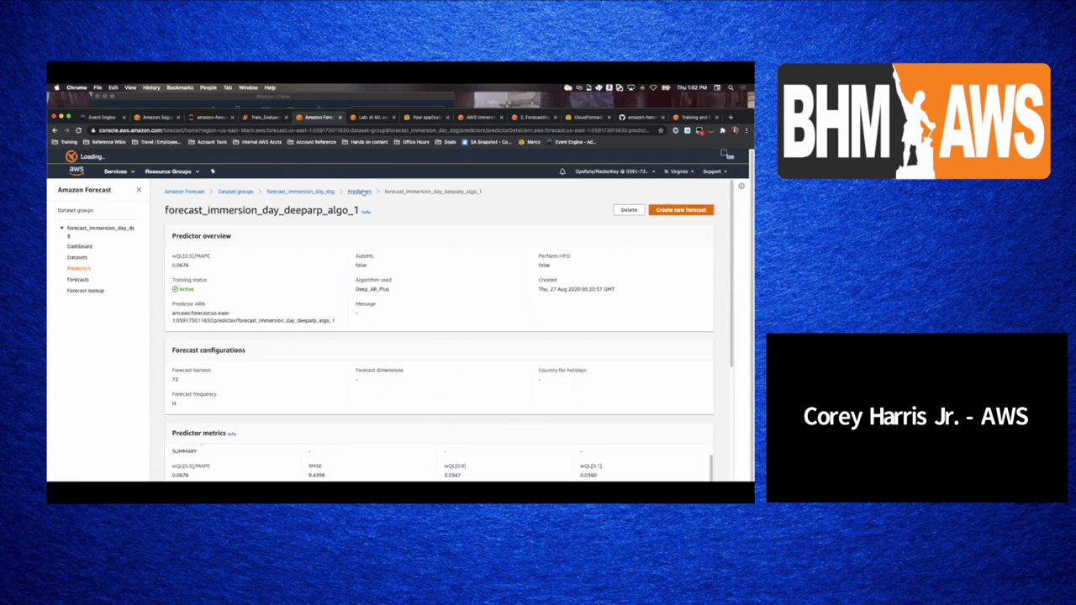
pyautogui.click(362, 192)
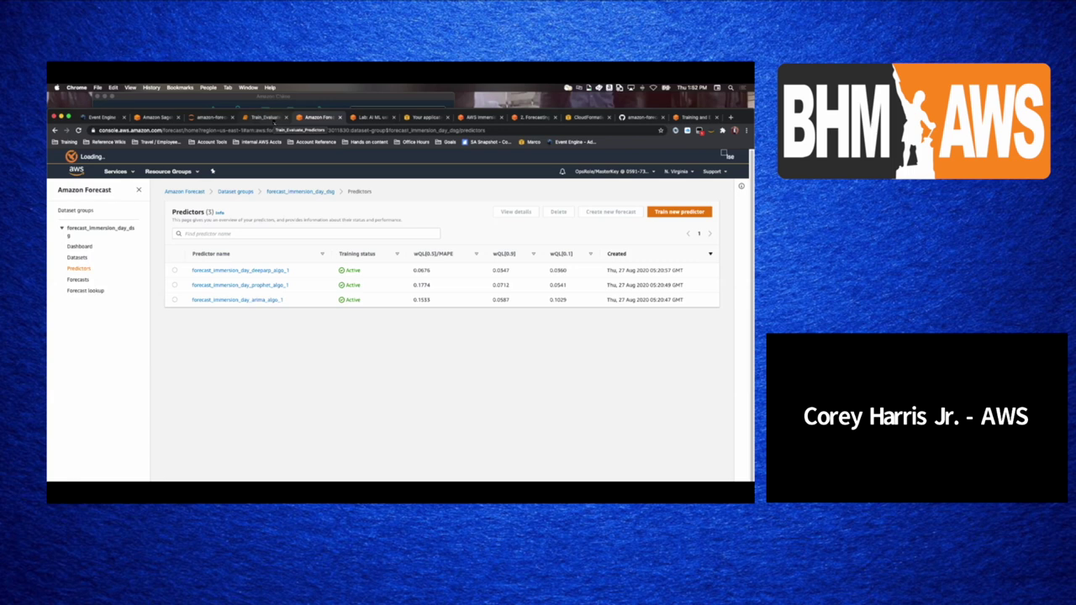
# - Return to Train_Evaluate_Predictors at the forecast settings and ARIMA cell In [23]
pyautogui.click(275, 122)
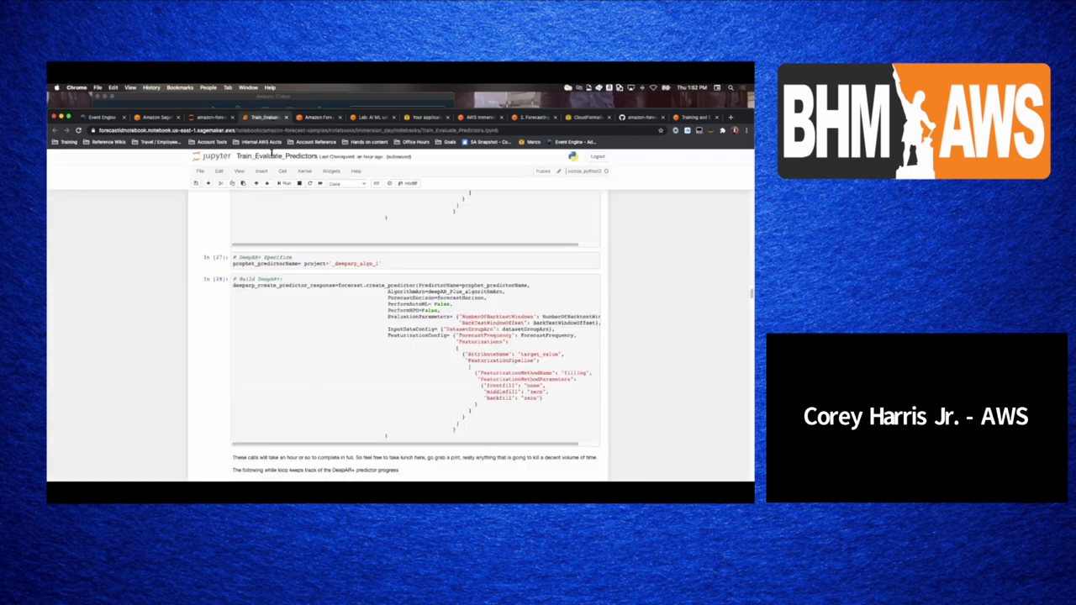
pyautogui.scroll(3, 281, 288)
pyautogui.scroll(5, 281, 288)
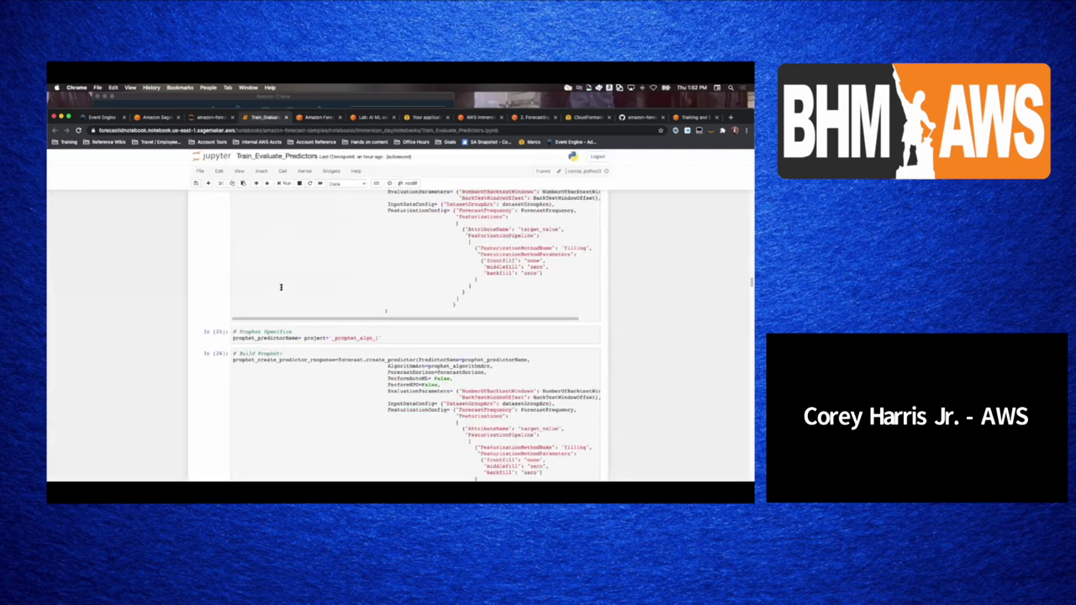
pyautogui.scroll(-1, 281, 289)
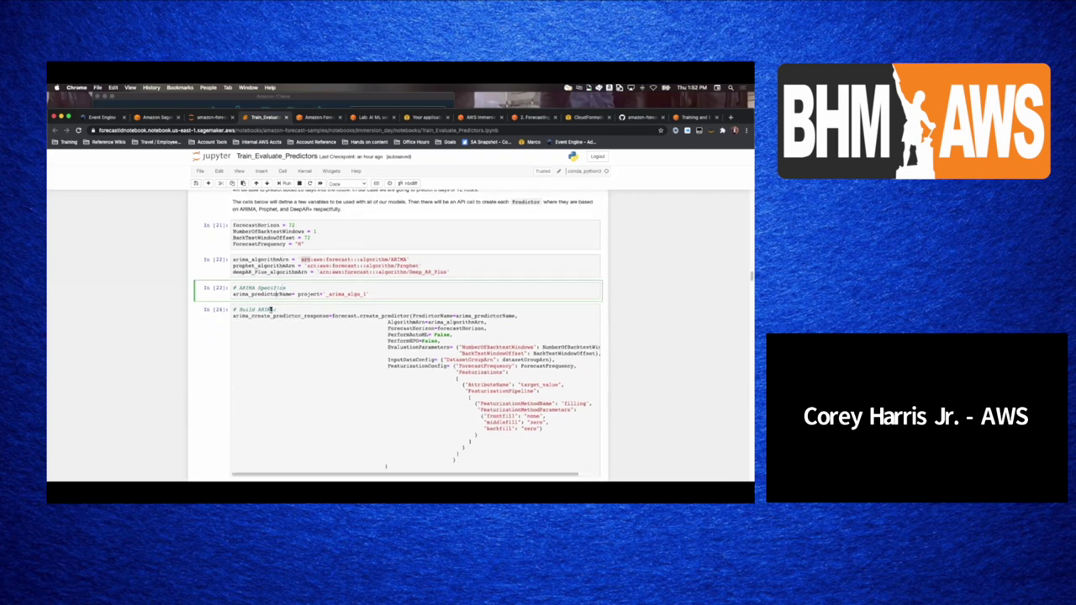
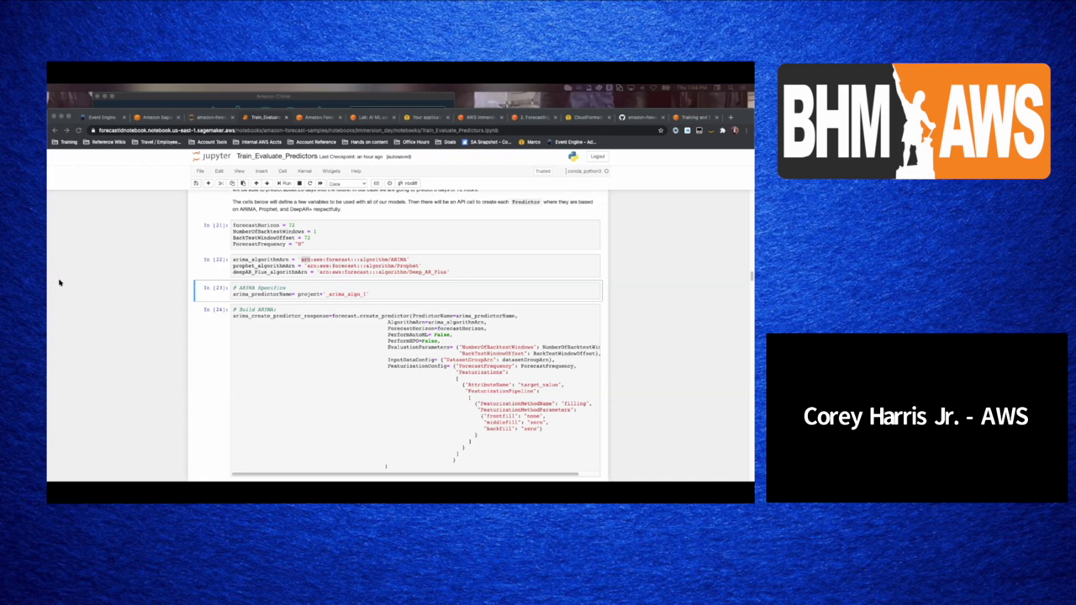
# - Scroll past the ARIMA and Prophet create_predictor cells to the DeepAR+ cell In [28]
pyautogui.scroll(-3, 291, 331)
pyautogui.scroll(-2, 291, 332)
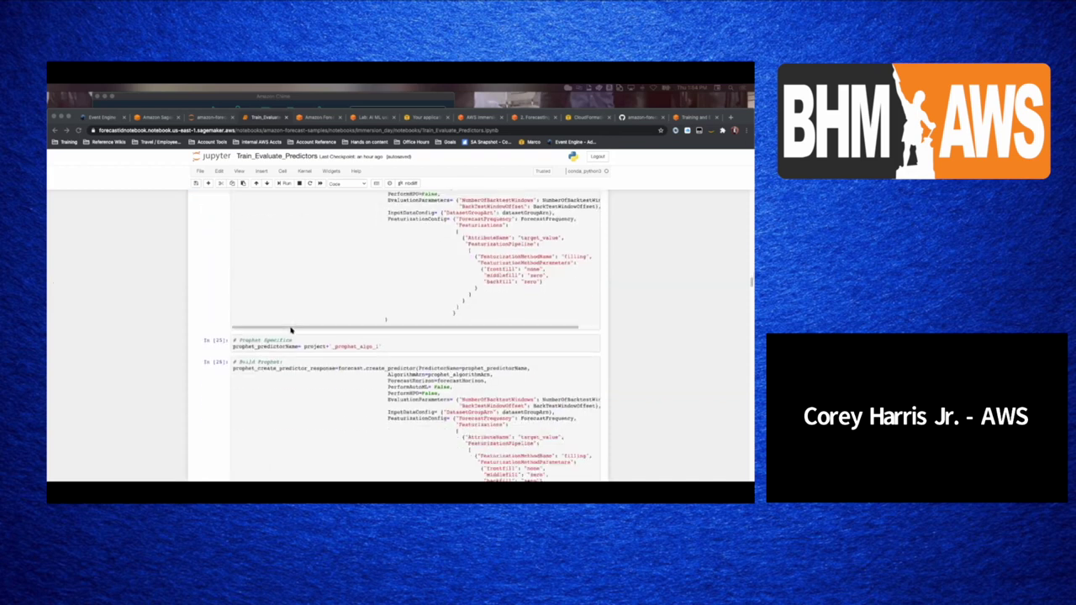
pyautogui.scroll(-2, 290, 333)
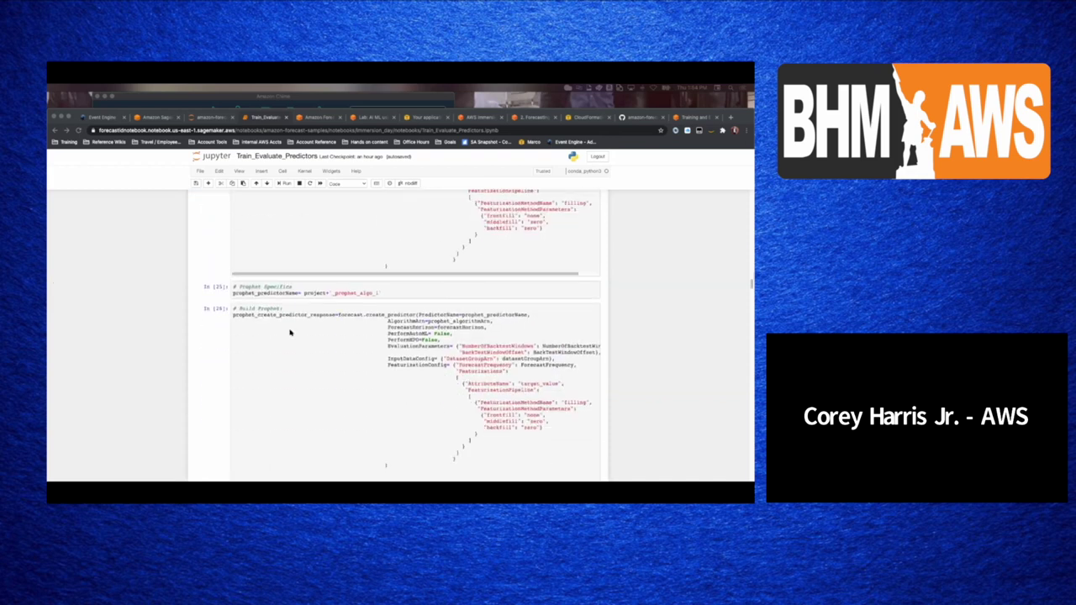
pyautogui.scroll(-1, 290, 333)
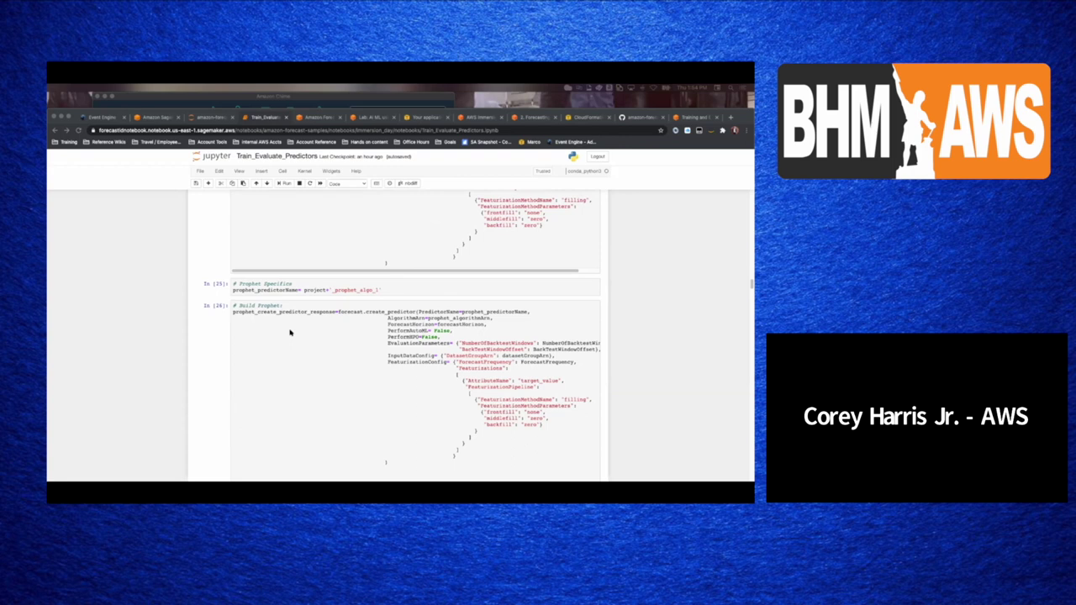
pyautogui.scroll(-4, 290, 333)
pyautogui.scroll(-3, 290, 333)
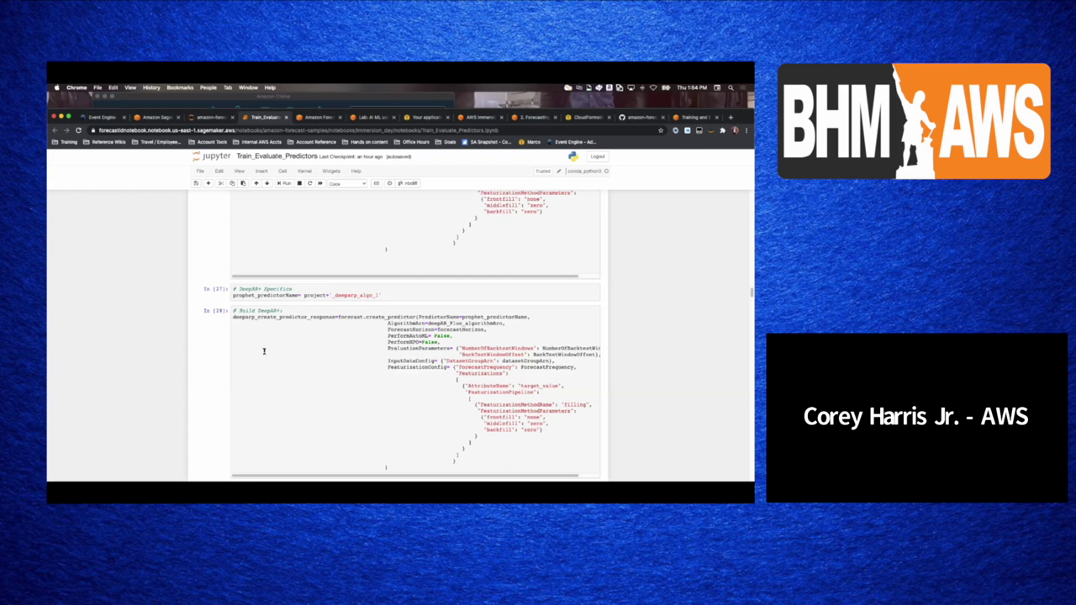
# - Scroll past the DeepAR+ status log ending in ACTIVE to the Examine the Models heading
pyautogui.scroll(-5, 300, 365)
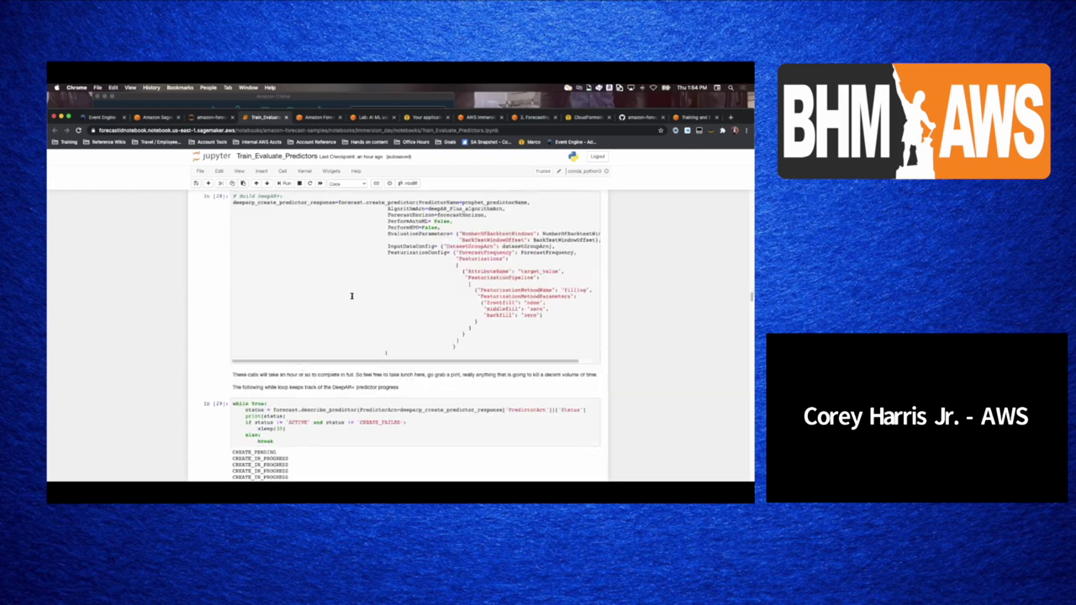
pyautogui.scroll(-5, 324, 328)
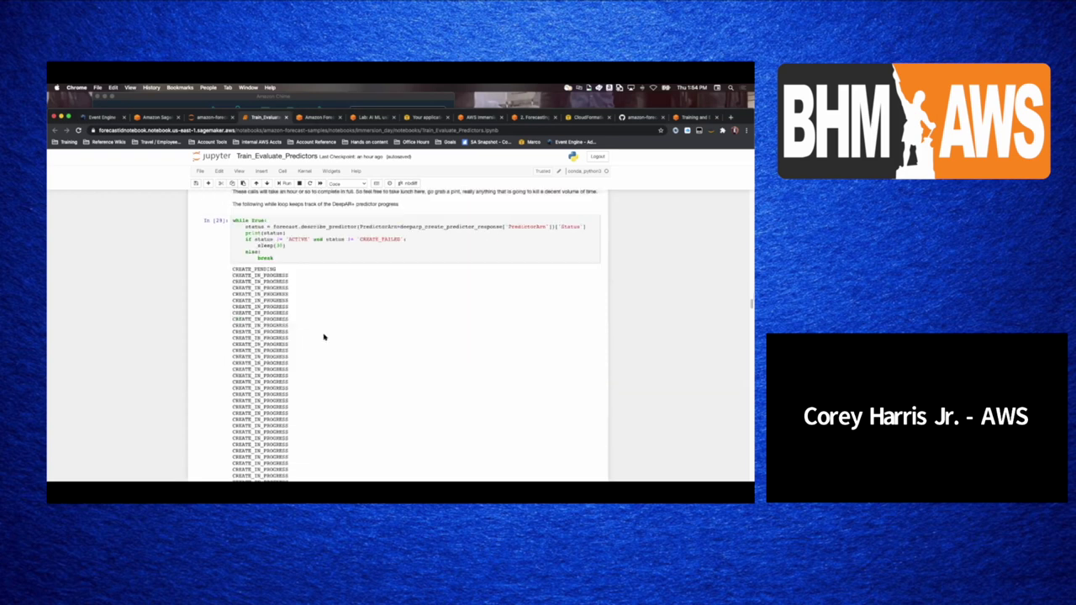
pyautogui.scroll(-3, 262, 315)
pyautogui.scroll(-3, 263, 249)
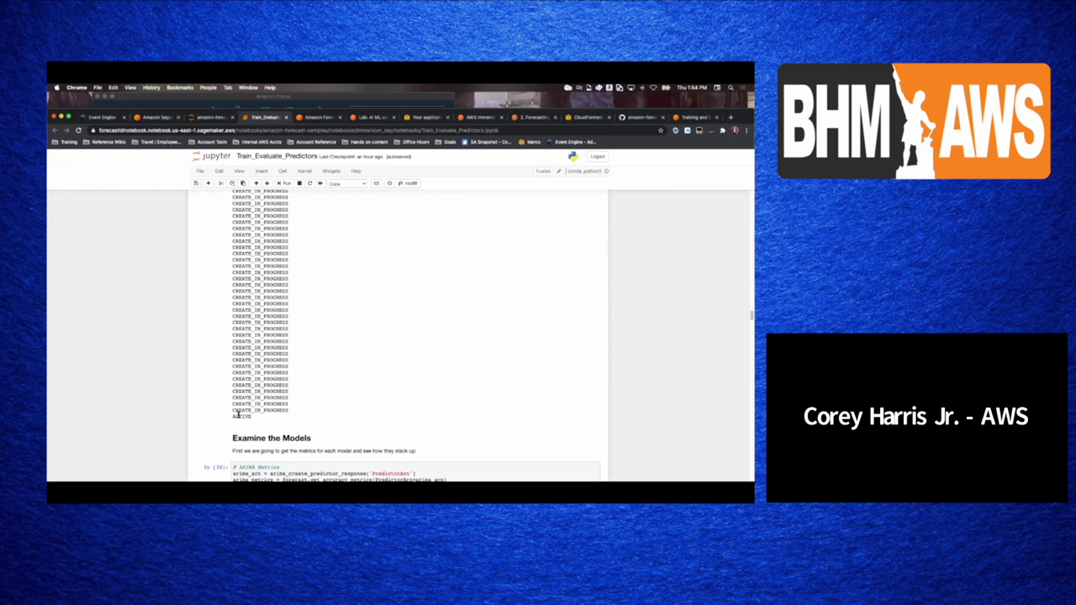
pyautogui.scroll(-3, 238, 392)
# - Scroll to the ARIMA metrics cell In [30] and highlight its get_accuracy_metrics call
pyautogui.scroll(-3, 244, 387)
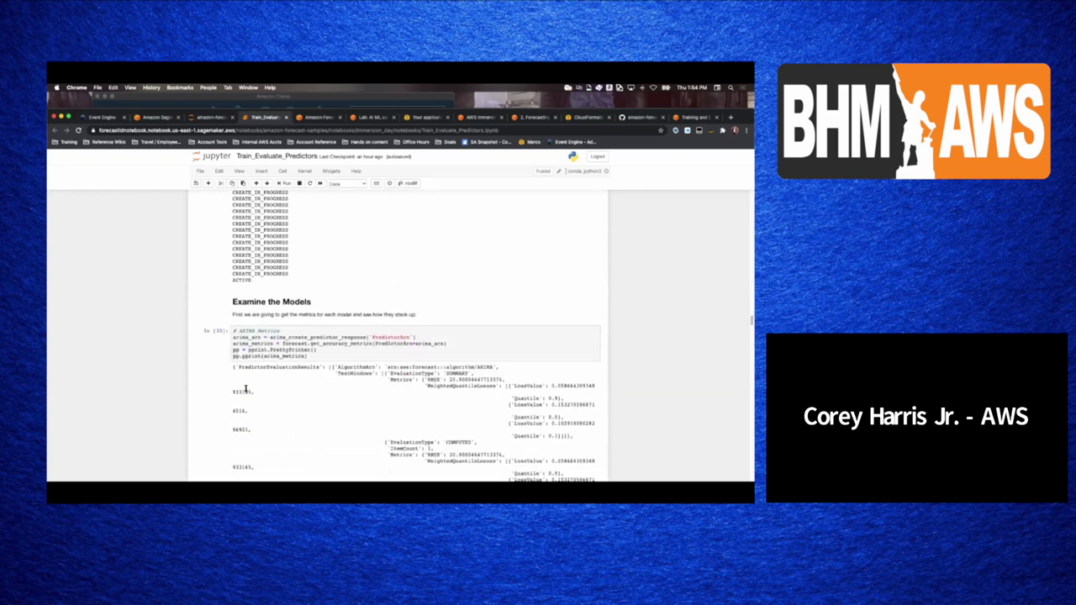
pyautogui.scroll(-2, 270, 428)
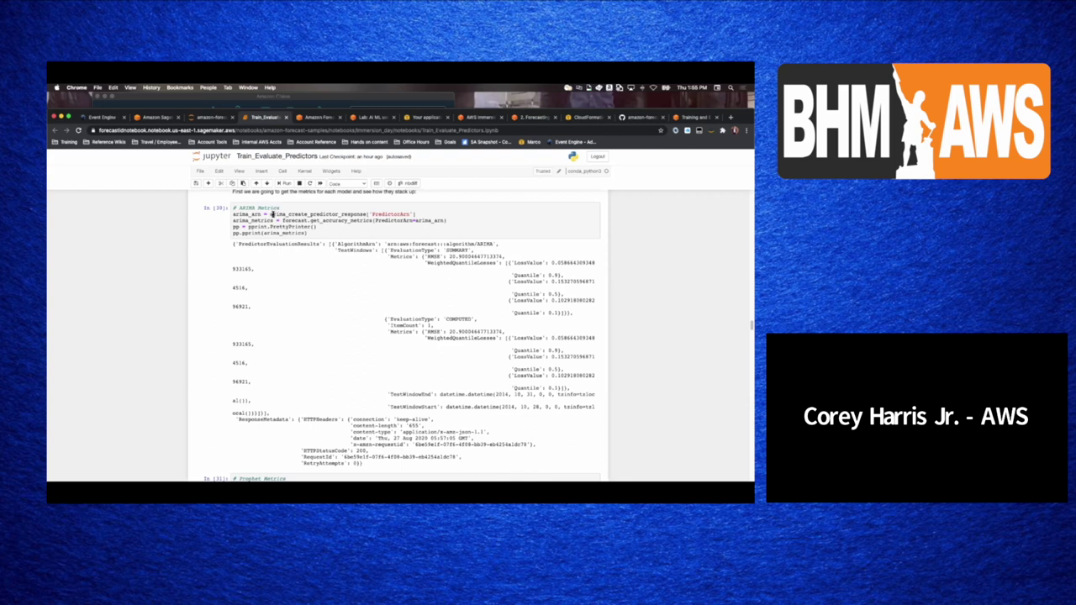
pyautogui.doubleClick(288, 220)
pyautogui.click(334, 219)
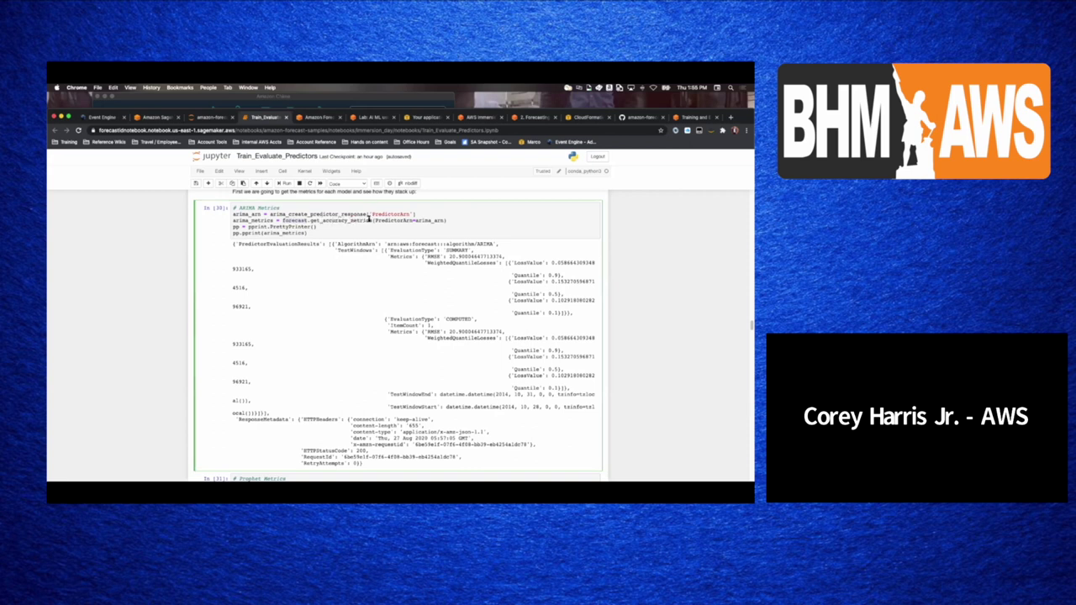
pyautogui.moveTo(374, 221)
pyautogui.mouseDown()
pyautogui.moveTo(311, 220)
pyautogui.moveTo(369, 219)
pyautogui.mouseUp()
# - Scroll to the Prophet Metrics cell In [31], leave edit mode and refocus the notebook
pyautogui.scroll(-3, 192, 340)
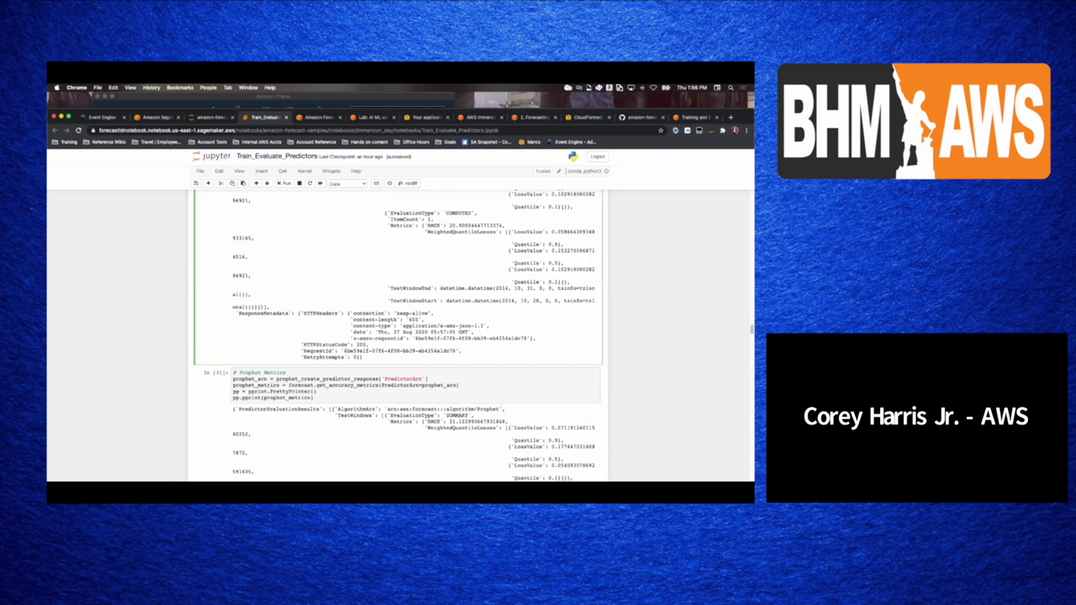
pyautogui.scroll(-1, 231, 193)
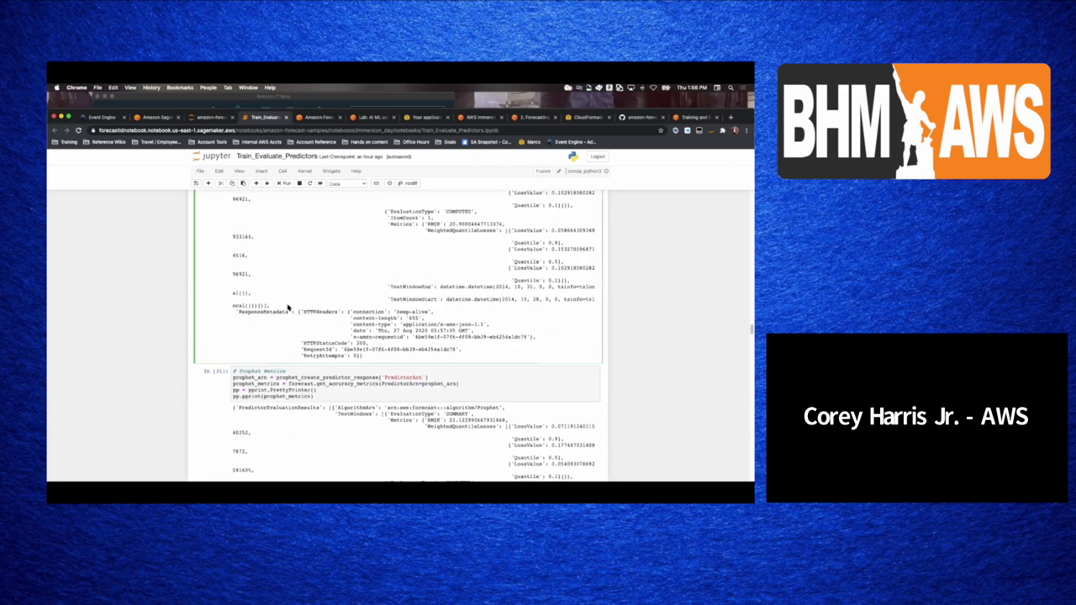
pyautogui.press('Escape')
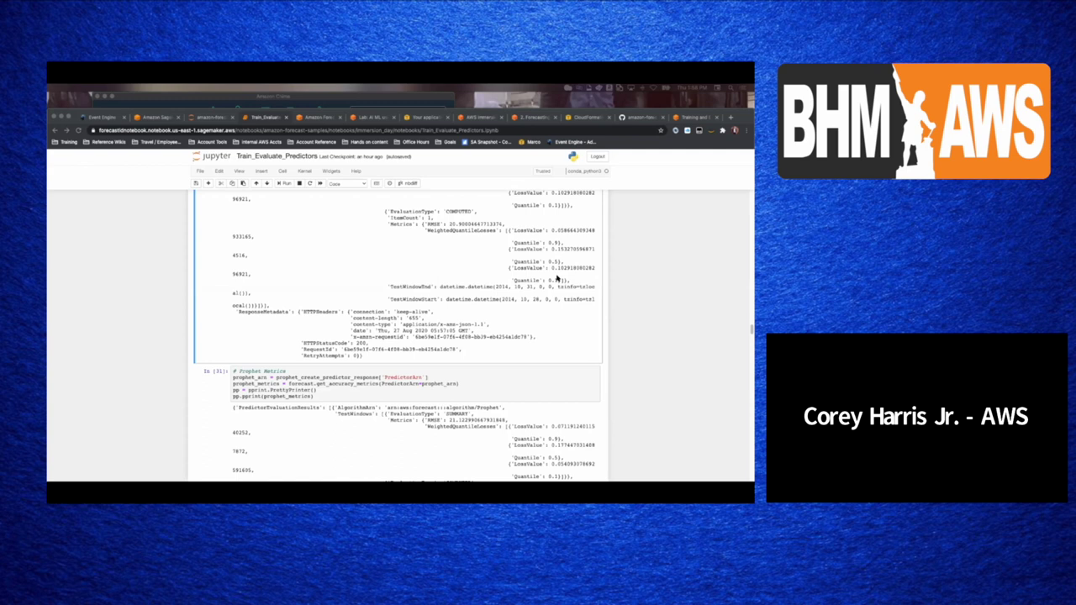
pyautogui.click(555, 279)
# - Scroll past the Prophet metrics output to the DeepAR+ Metrics cell In [32] and its ~9.44 RMSE
pyautogui.click(361, 362)
pyautogui.scroll(-5, 352, 355)
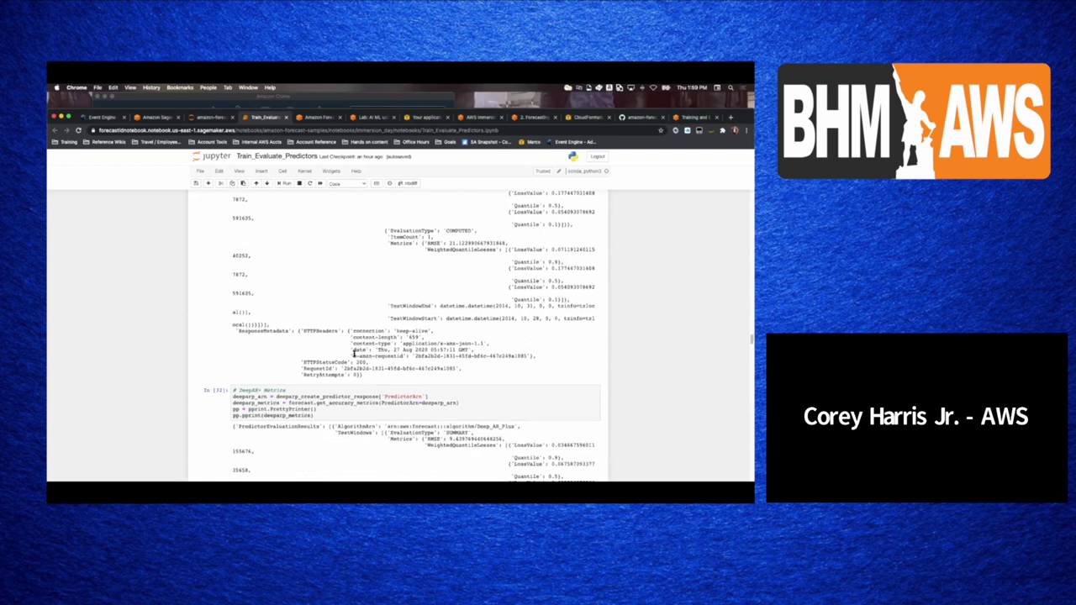
pyautogui.scroll(-1, 354, 355)
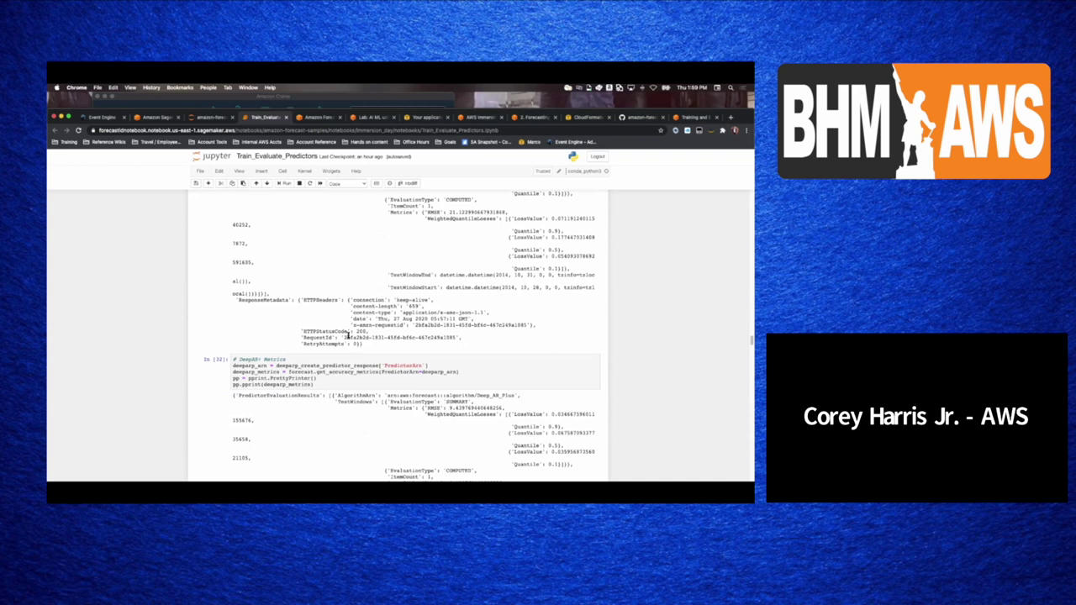
pyautogui.scroll(-4, 348, 336)
# - Review the ARIMA, Prophet and DeepAR+ create_forecast cells down to the status loop showing ACTIVE
pyautogui.scroll(-3, 348, 335)
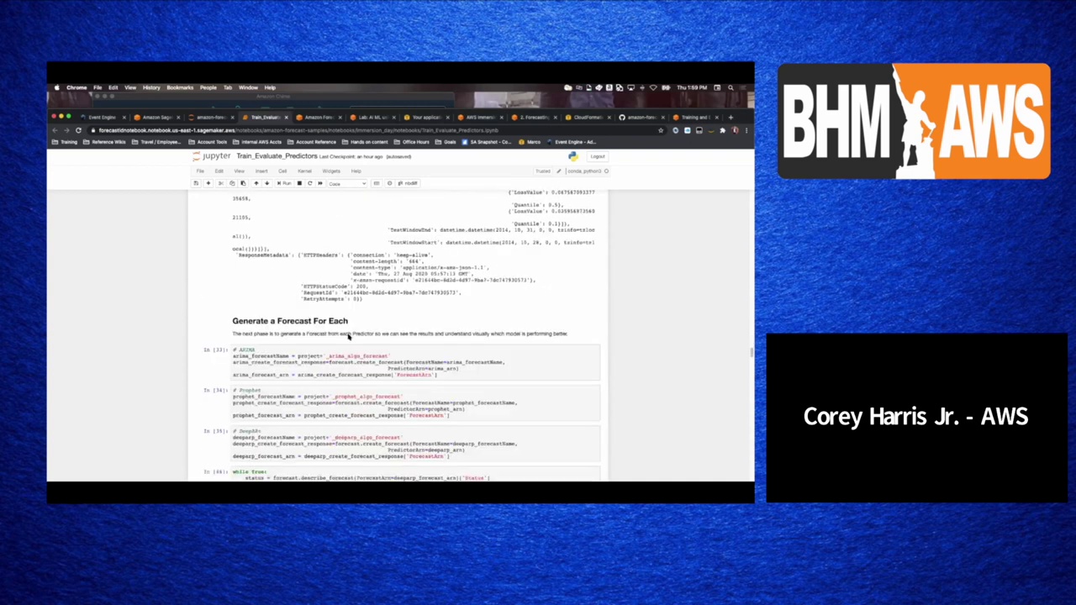
pyautogui.scroll(-1, 348, 336)
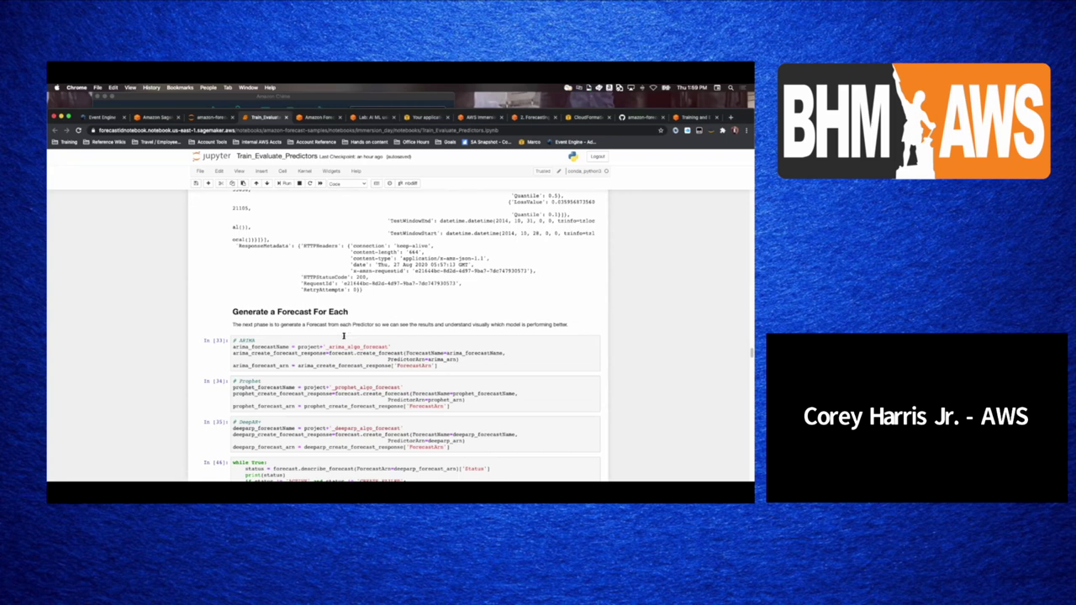
pyautogui.scroll(1, 344, 337)
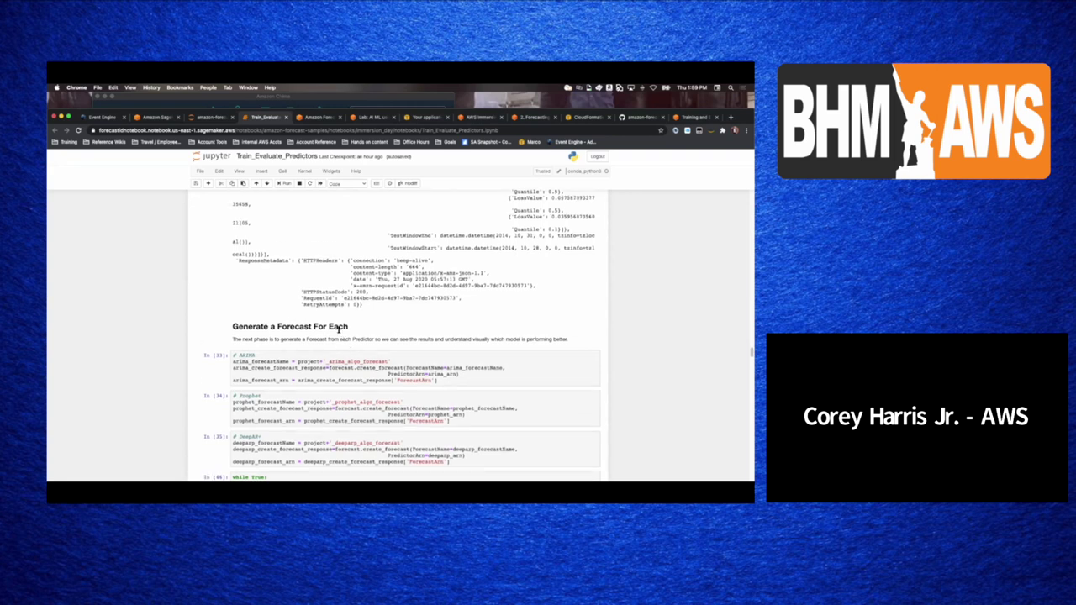
pyautogui.click(281, 363)
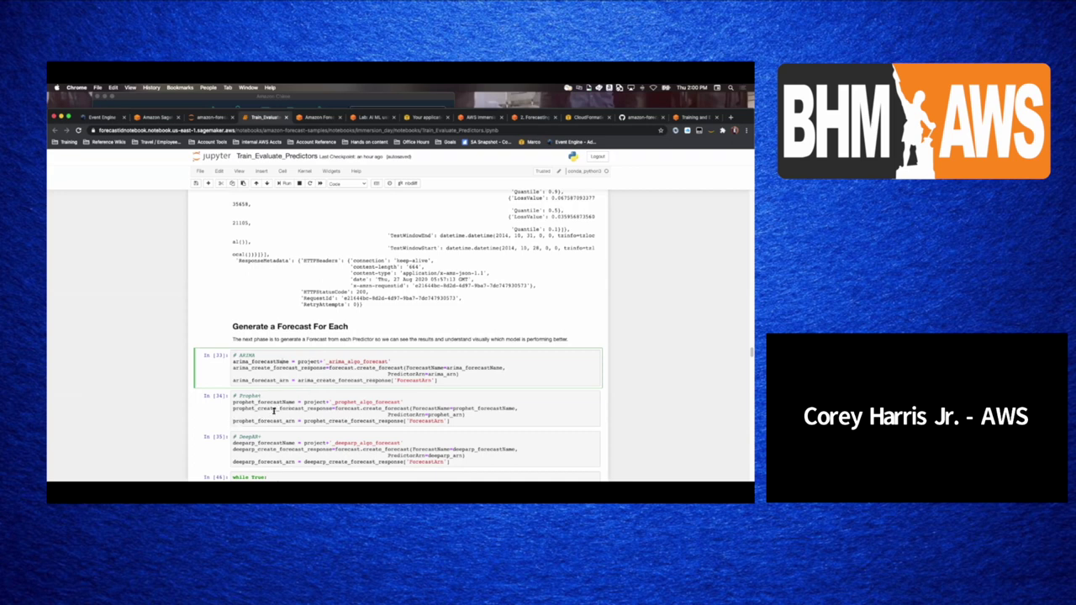
pyautogui.scroll(-3, 270, 420)
pyautogui.scroll(-4, 282, 394)
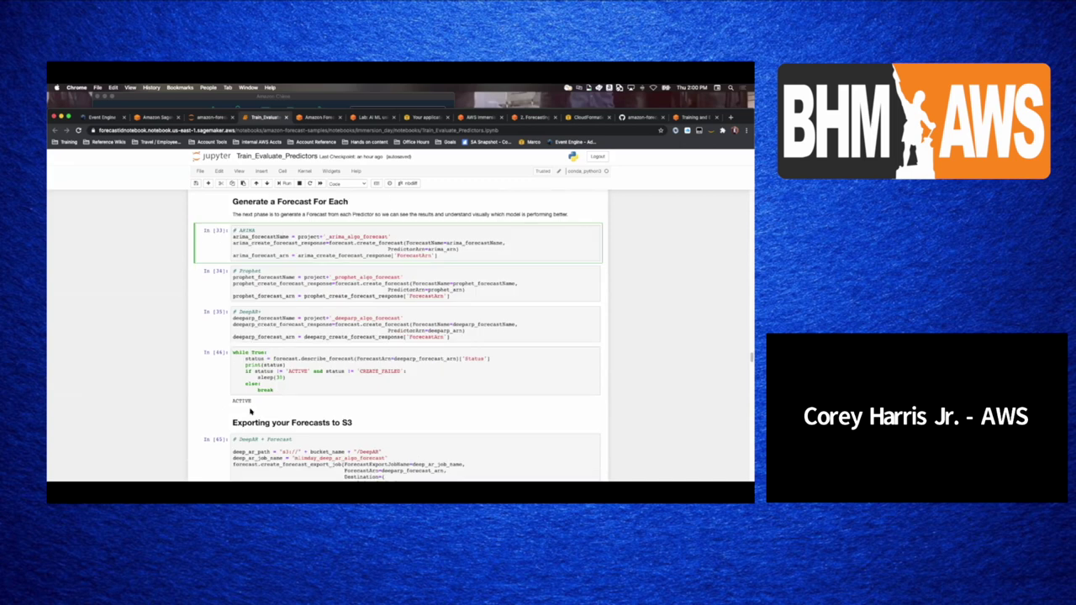
# - Check the three Active forecasts and the deeparp forecast details, then return to the notebook
pyautogui.click(318, 118)
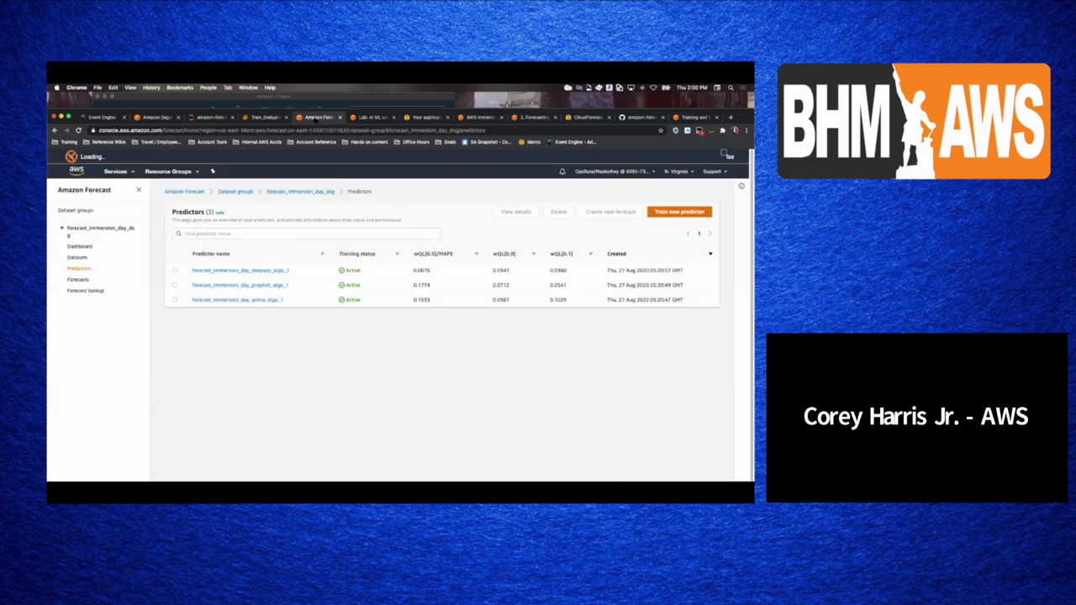
pyautogui.click(80, 279)
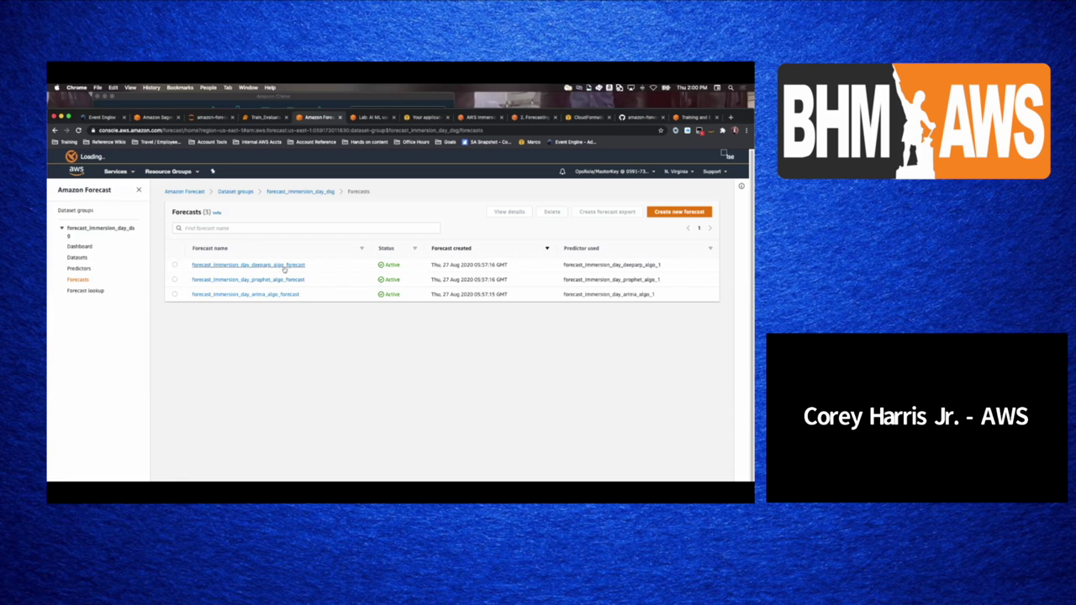
pyautogui.click(223, 265)
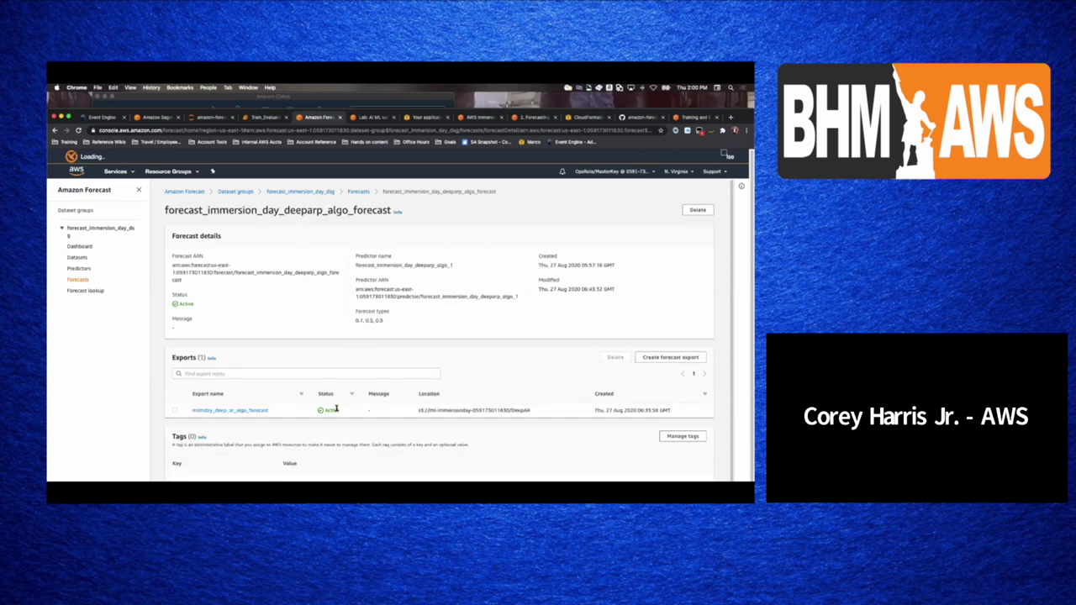
pyautogui.click(355, 193)
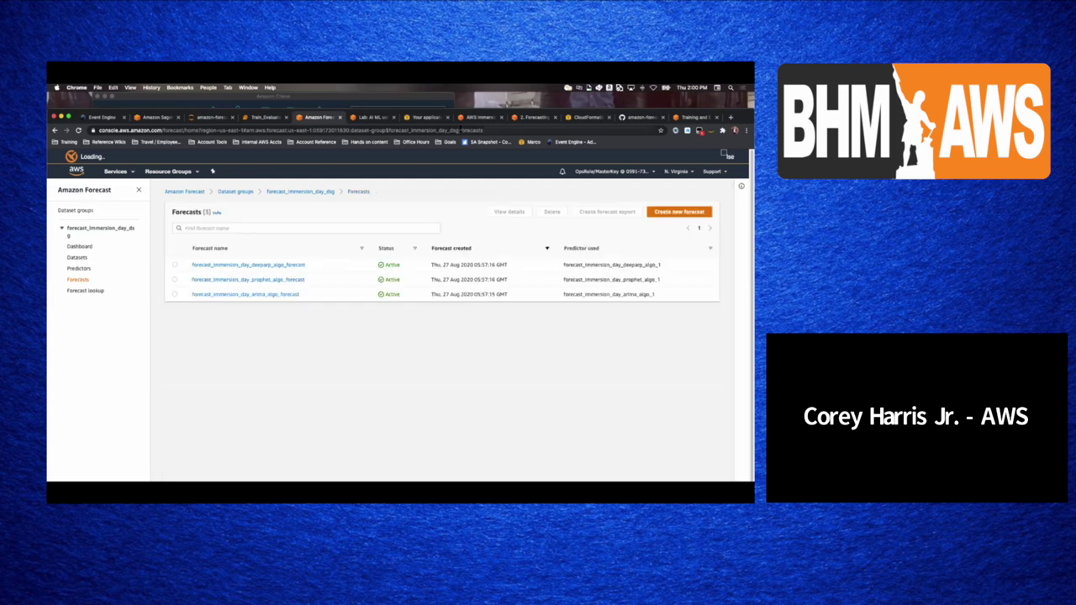
pyautogui.click(275, 118)
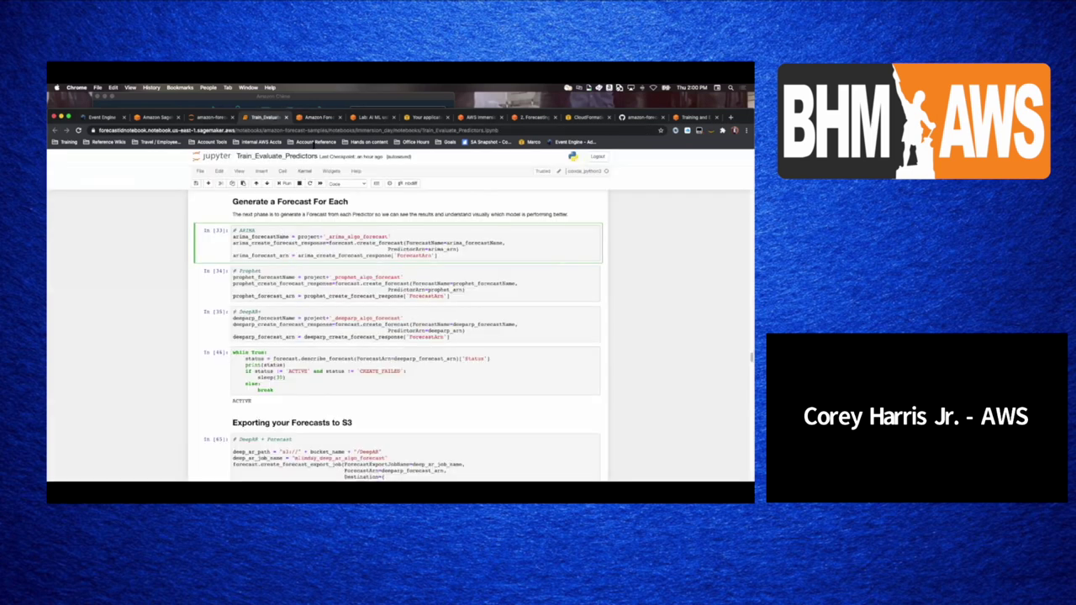
pyautogui.scroll(-2, 317, 361)
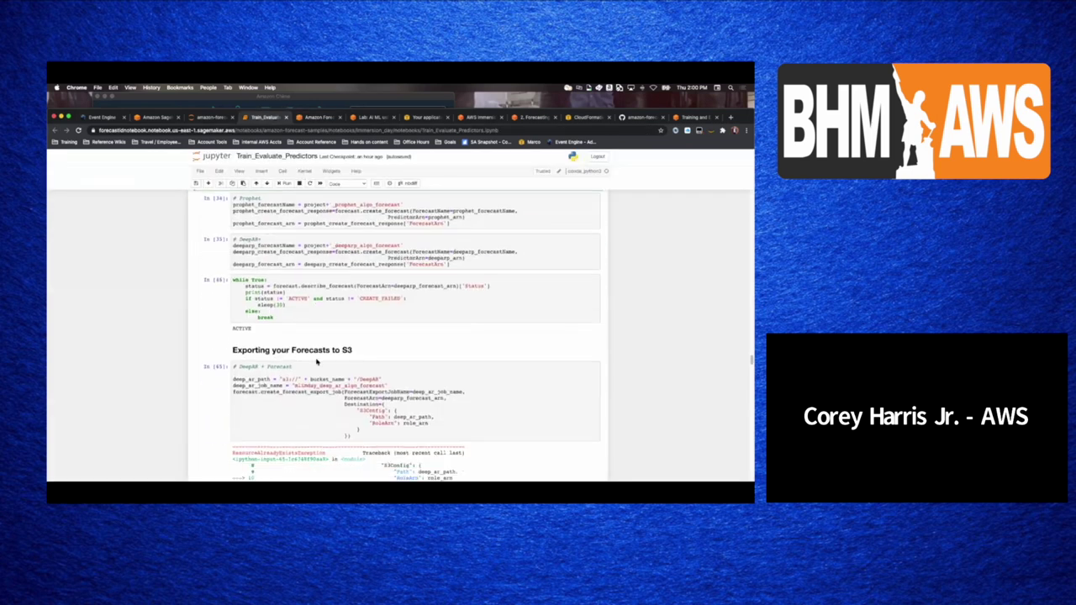
pyautogui.click(310, 365)
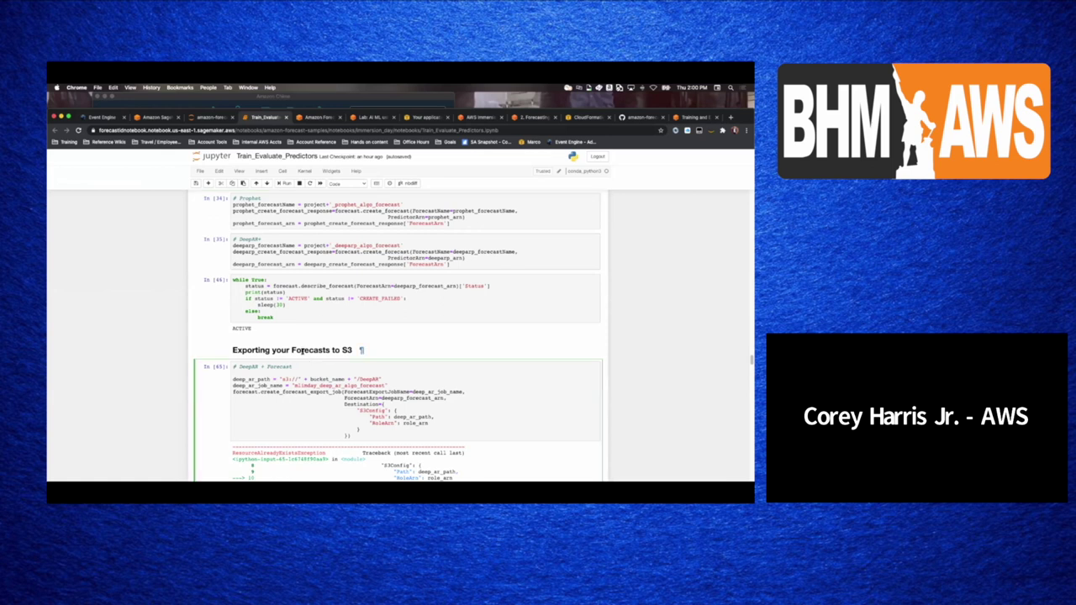
pyautogui.scroll(-10, 301, 351)
pyautogui.scroll(10, 302, 352)
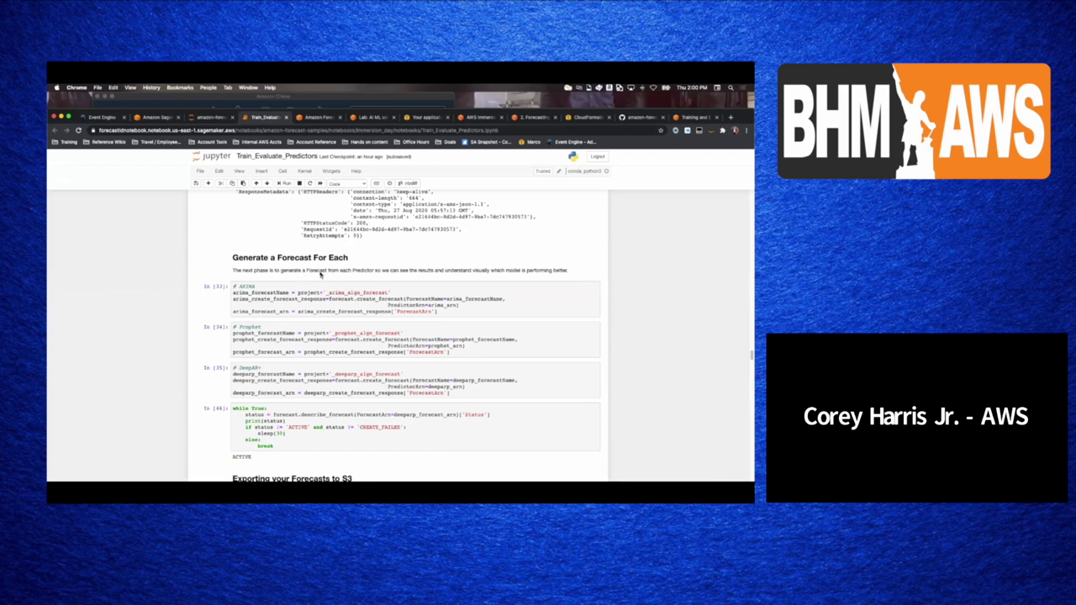
pyautogui.scroll(-5, 297, 332)
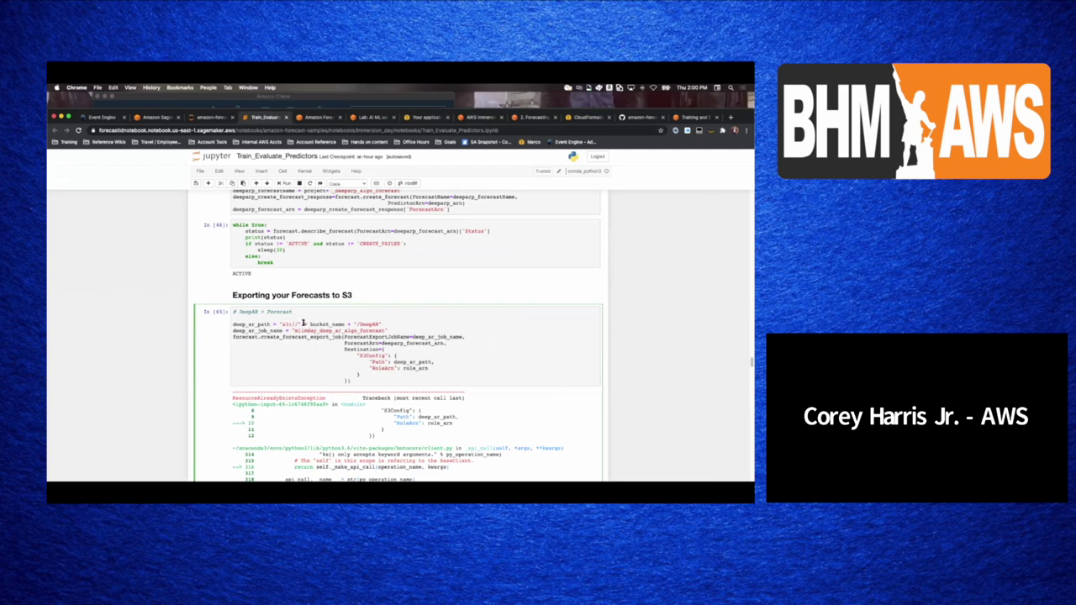
pyautogui.scroll(1, 280, 315)
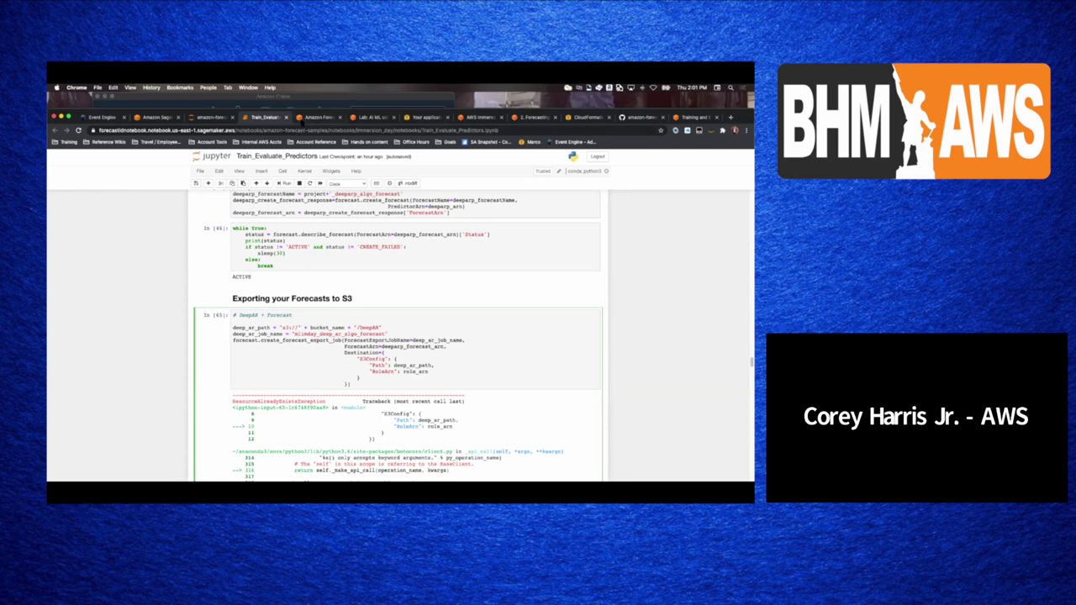
# - Open the deeparp forecast's details in Amazon Forecast and select its export's S3 location
pyautogui.click(303, 119)
pyautogui.click(200, 265)
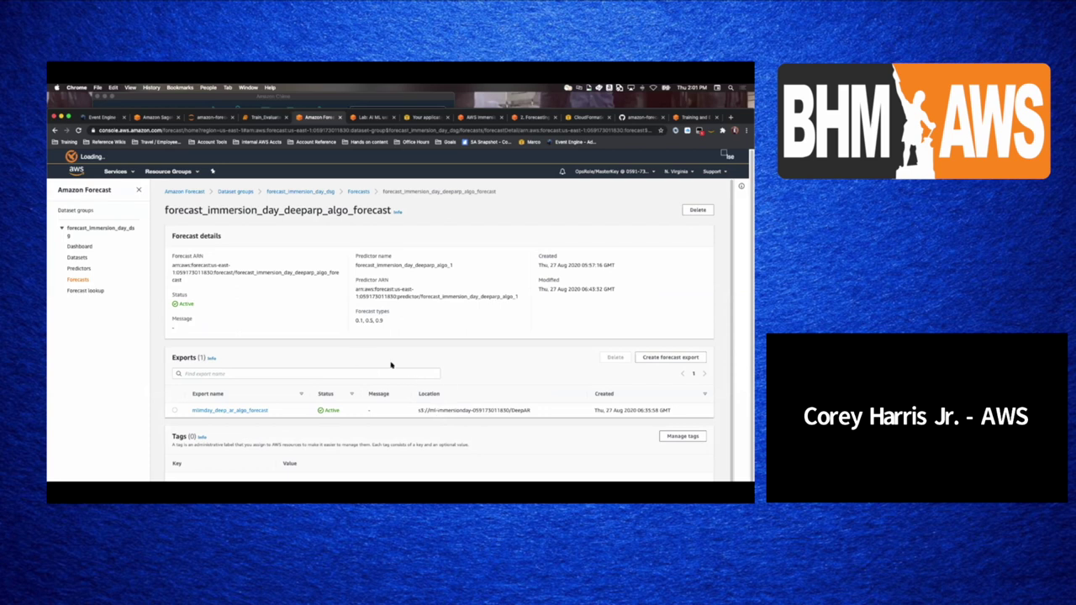
pyautogui.tripleClick(450, 412)
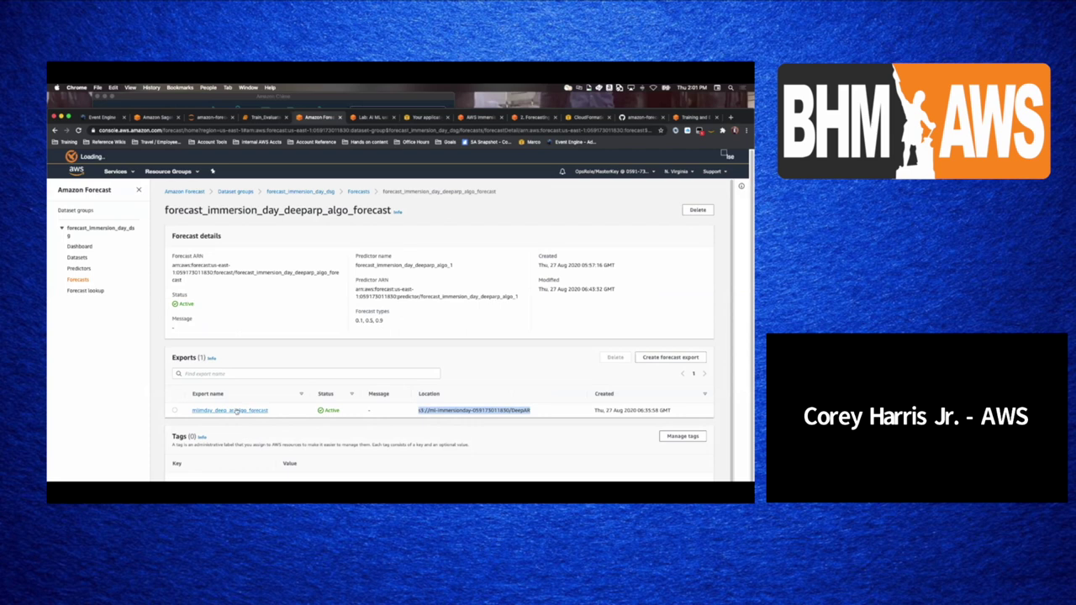
# - Back in the notebook, scroll to the Obtaining the Forecasts cell downloading DeepAR, ARIMA and Prophet CSVs
pyautogui.click(267, 118)
pyautogui.scroll(-10, 401, 349)
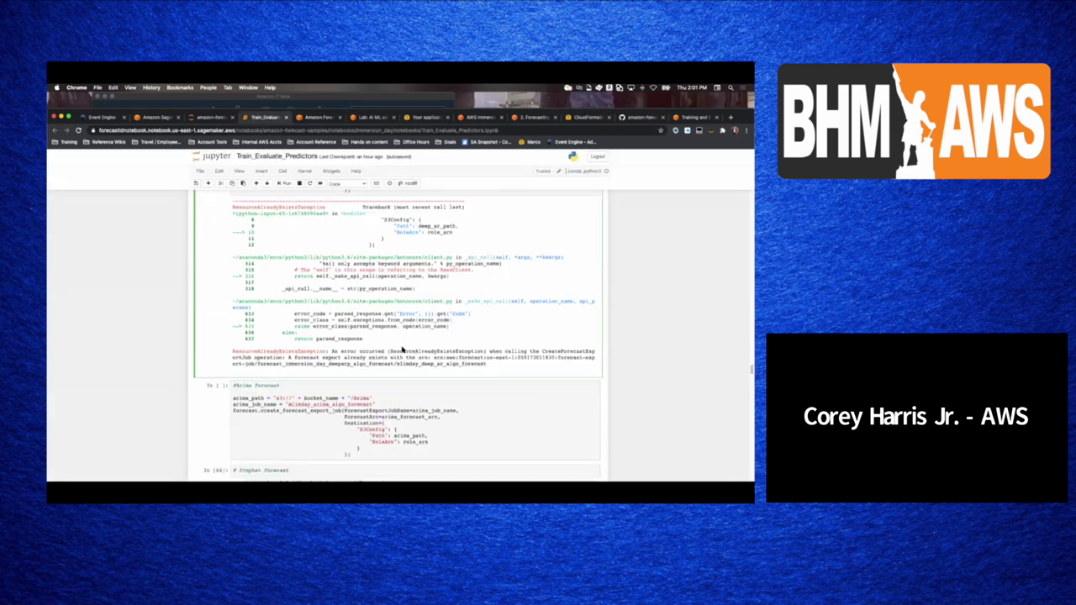
pyautogui.scroll(-15, 401, 349)
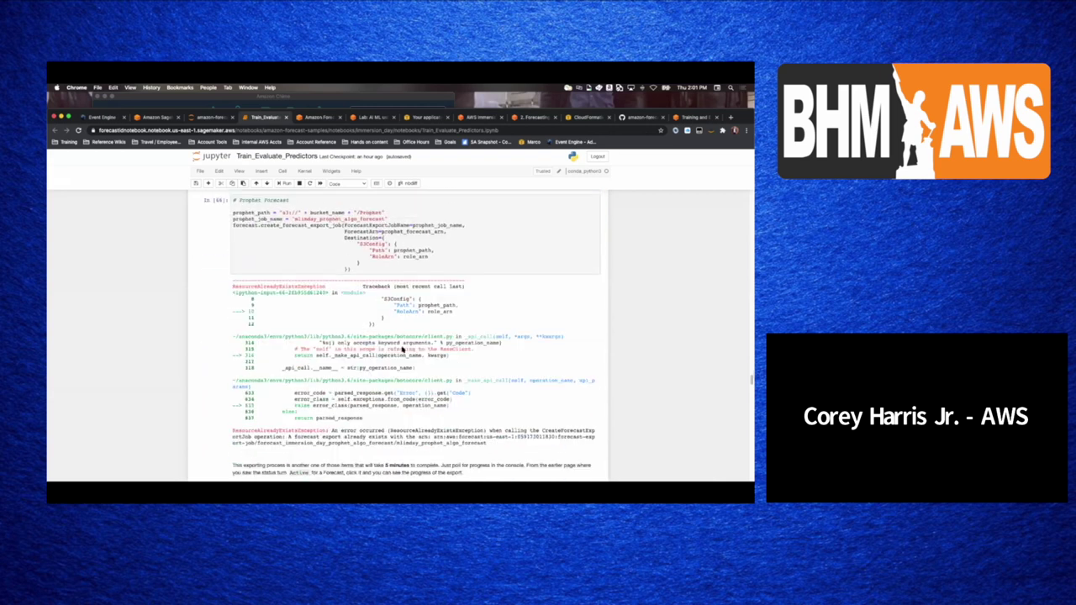
pyautogui.scroll(-5, 402, 347)
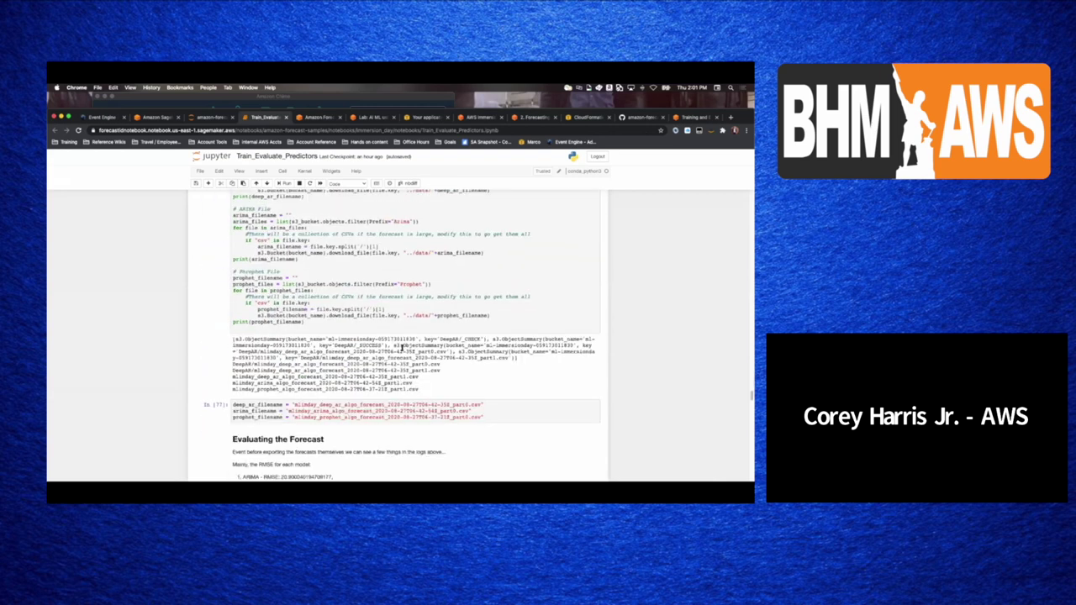
pyautogui.scroll(1, 402, 347)
pyautogui.scroll(10, 402, 349)
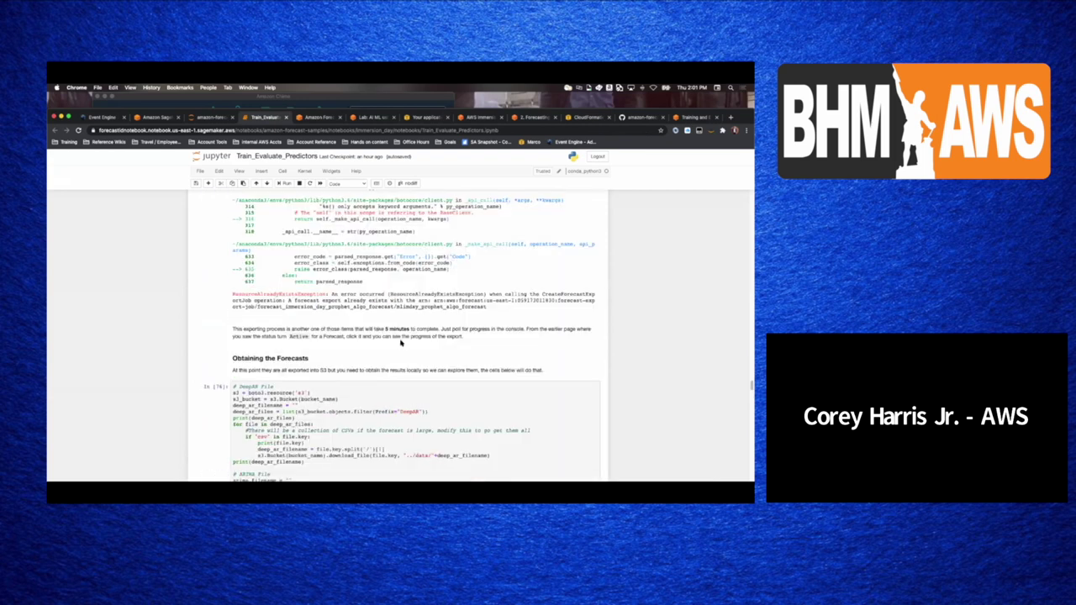
pyautogui.scroll(-2, 401, 347)
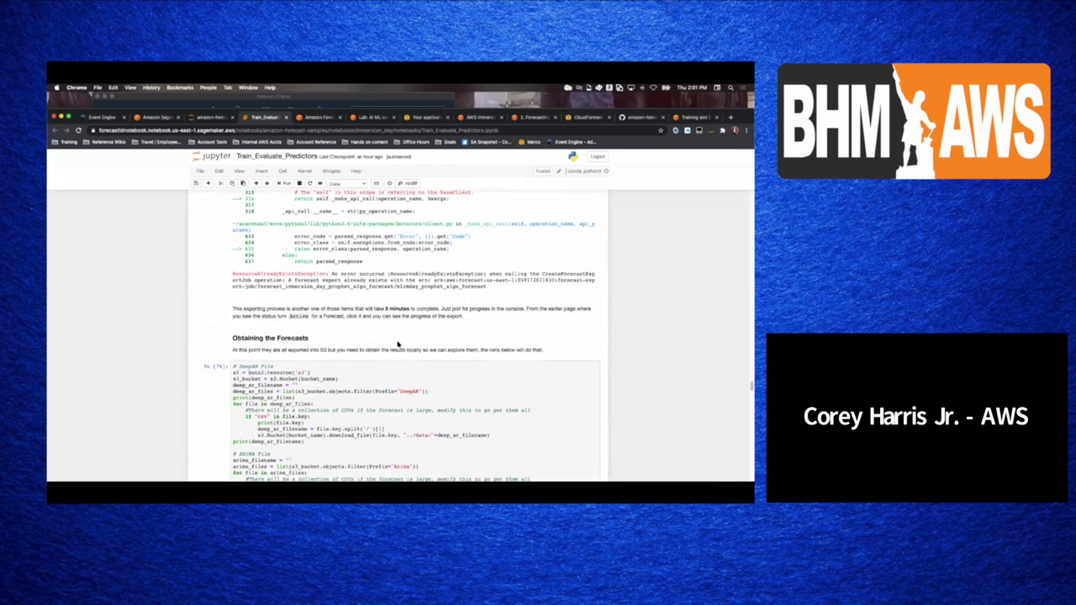
pyautogui.scroll(-4, 394, 338)
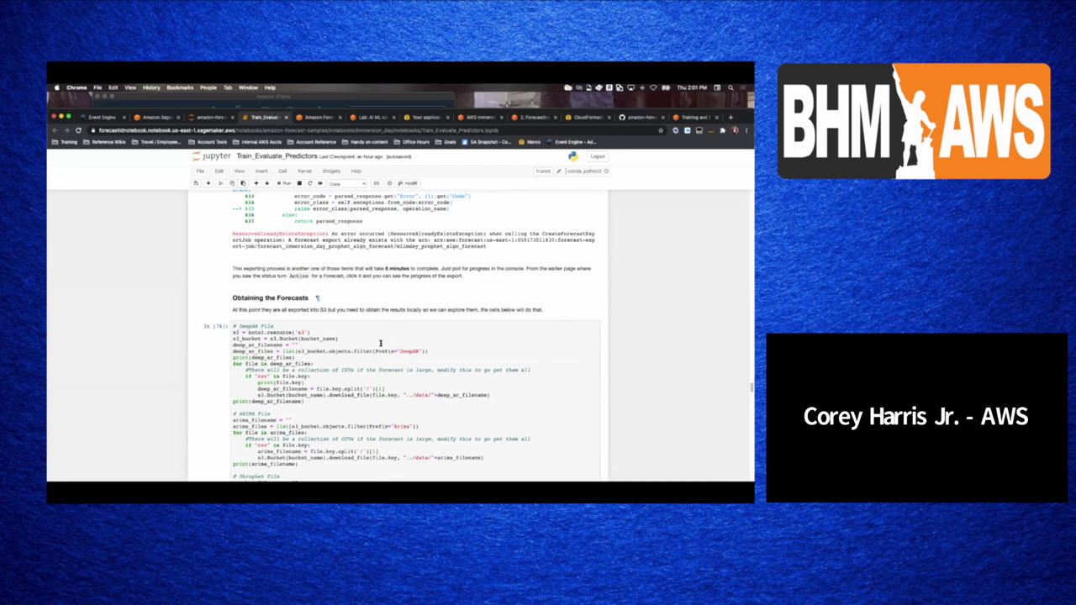
pyautogui.scroll(-6, 382, 336)
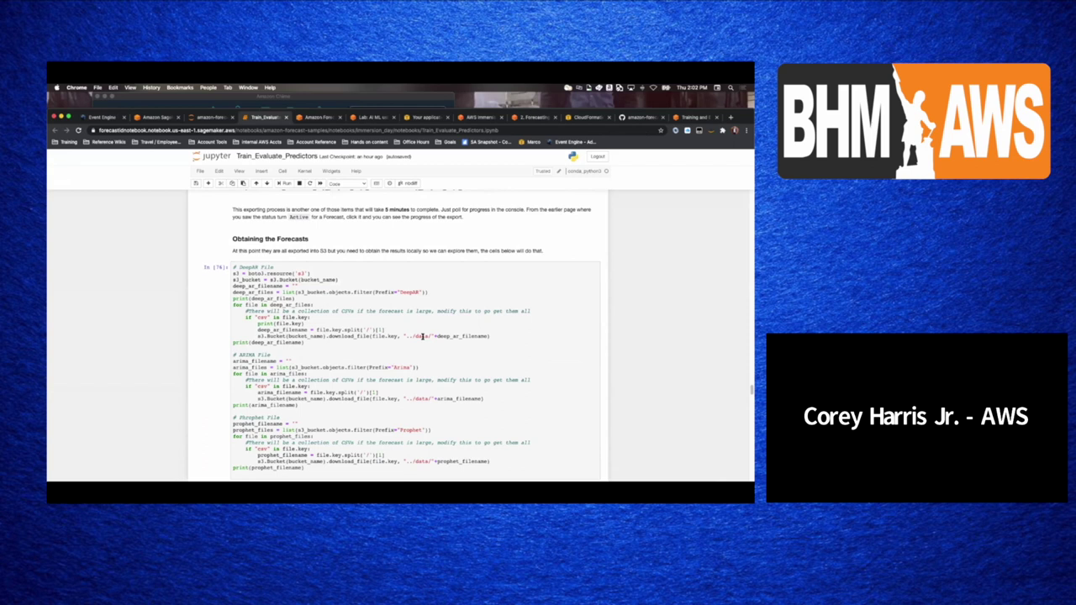
# - Highlight the five downloaded CSV file paths in the download cell's output
pyautogui.scroll(-3, 410, 319)
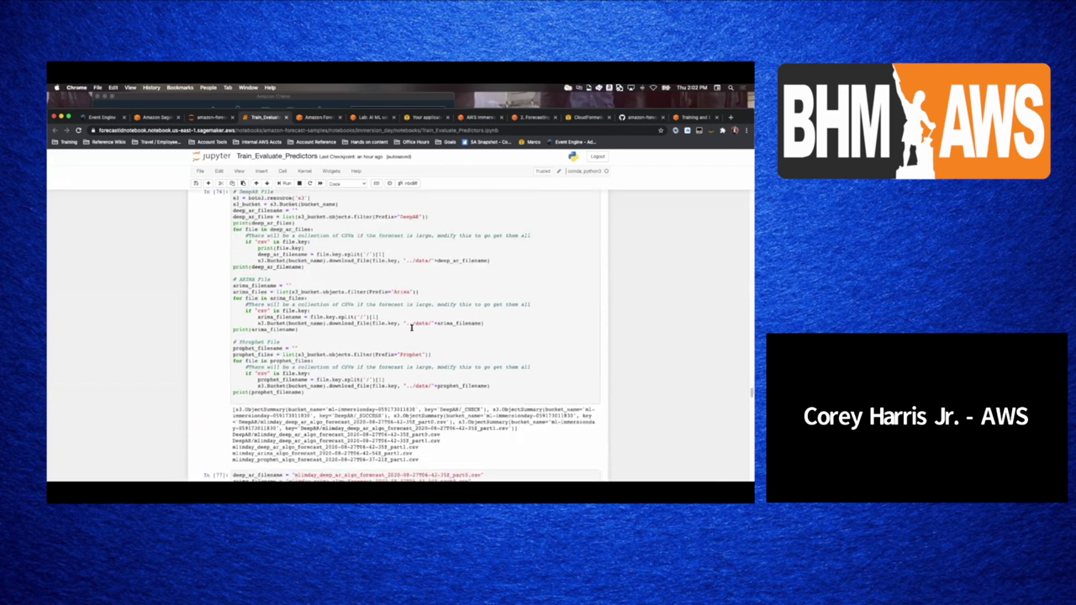
pyautogui.moveTo(232, 448); pyautogui.dragTo(454, 462)
pyautogui.click(252, 426)
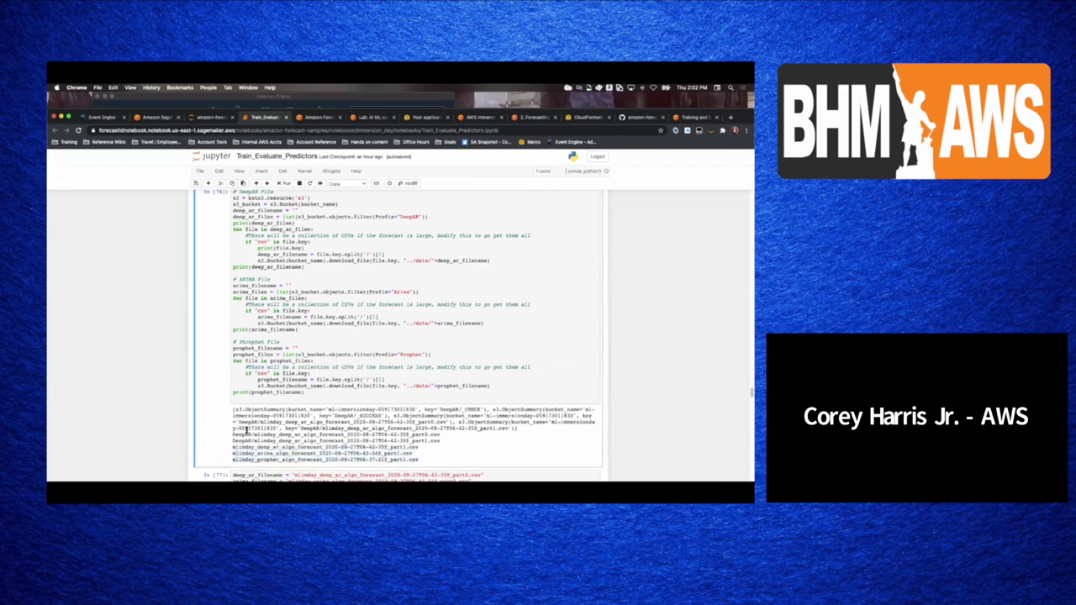
pyautogui.moveTo(234, 431); pyautogui.dragTo(442, 459)
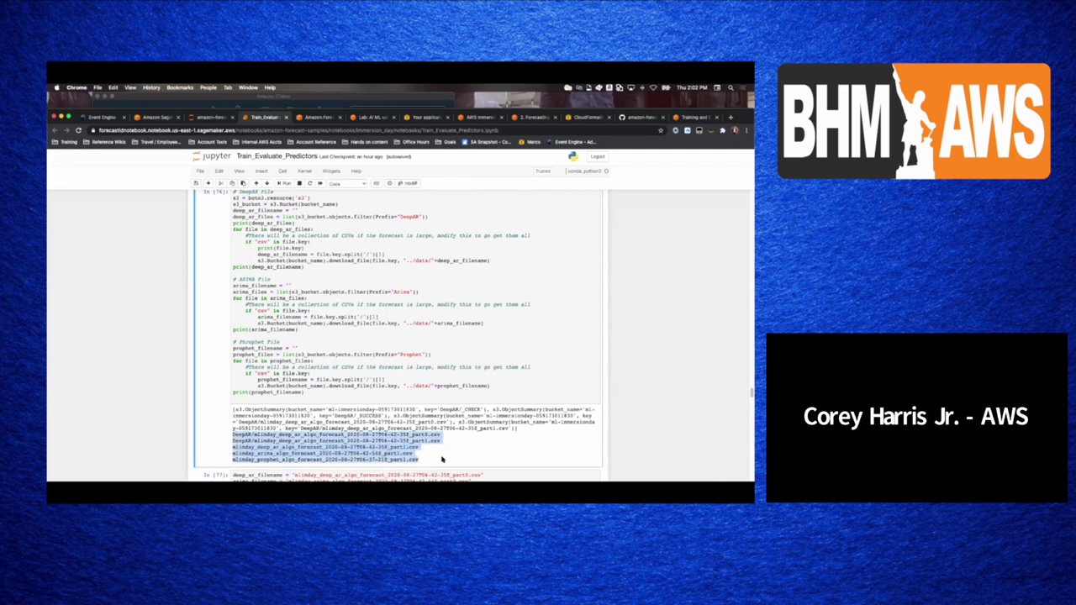
# - Scroll past the forecast filenames cell to the ARIMA p10/p50/p90 plot and 'Remove the timezone' cell
pyautogui.scroll(-1, 439, 346)
pyautogui.scroll(-5, 435, 341)
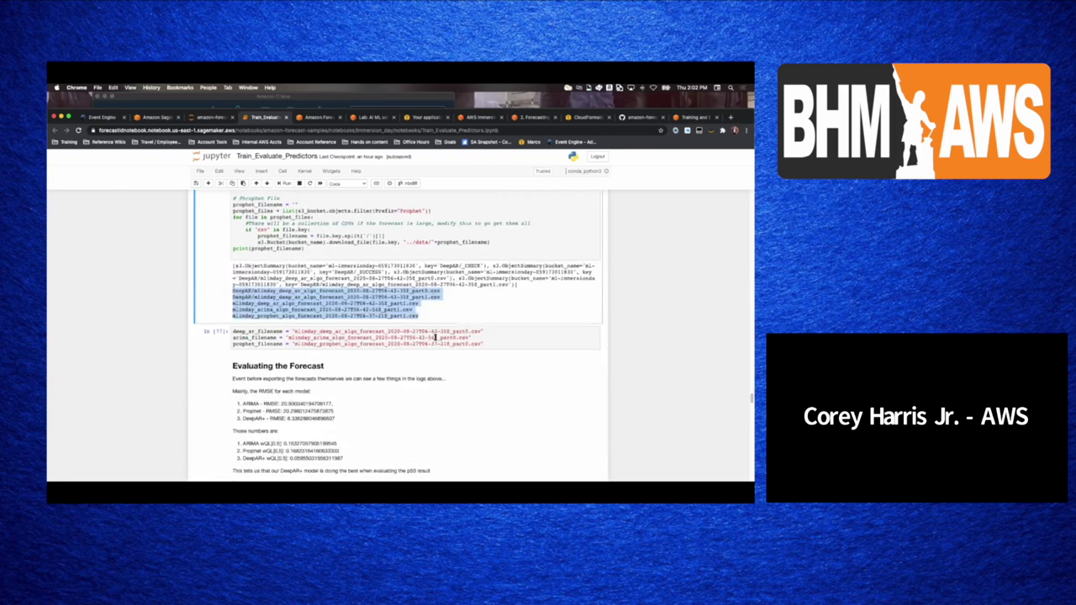
pyautogui.click(336, 342)
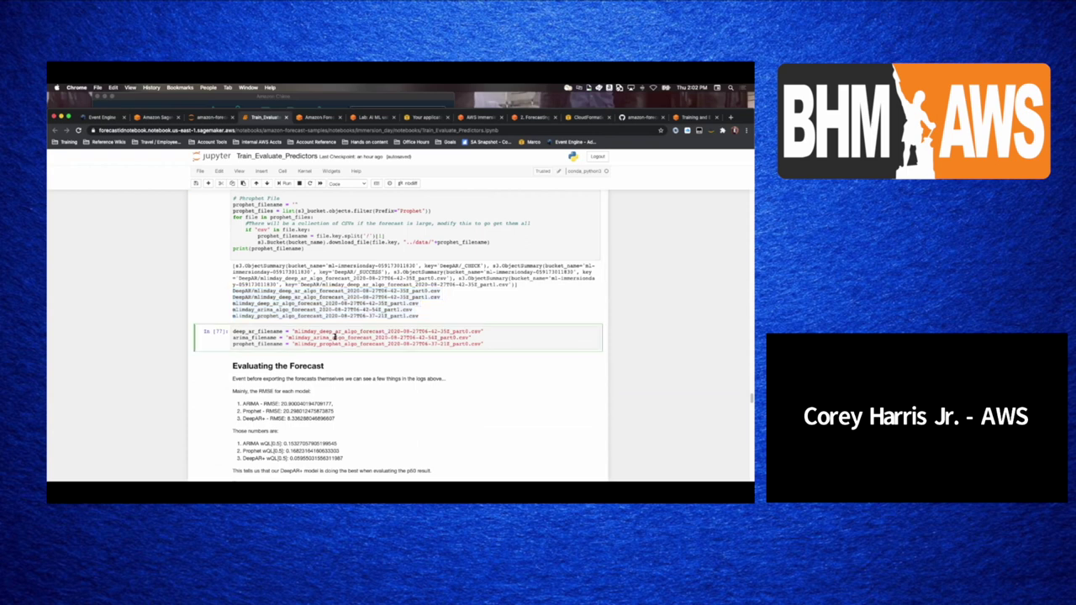
pyautogui.scroll(-4, 334, 343)
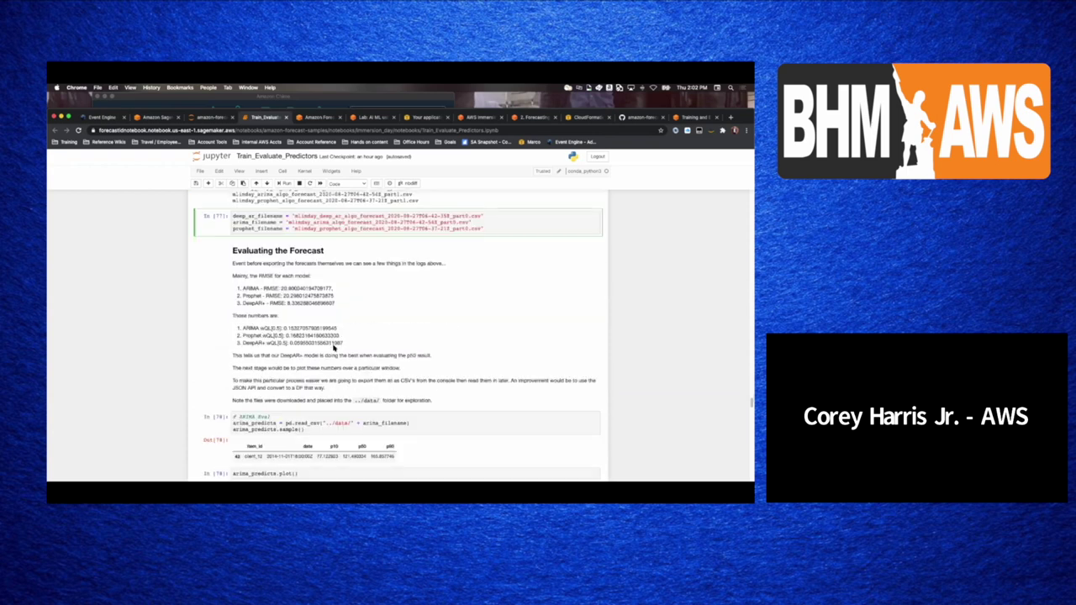
pyautogui.scroll(-3, 334, 354)
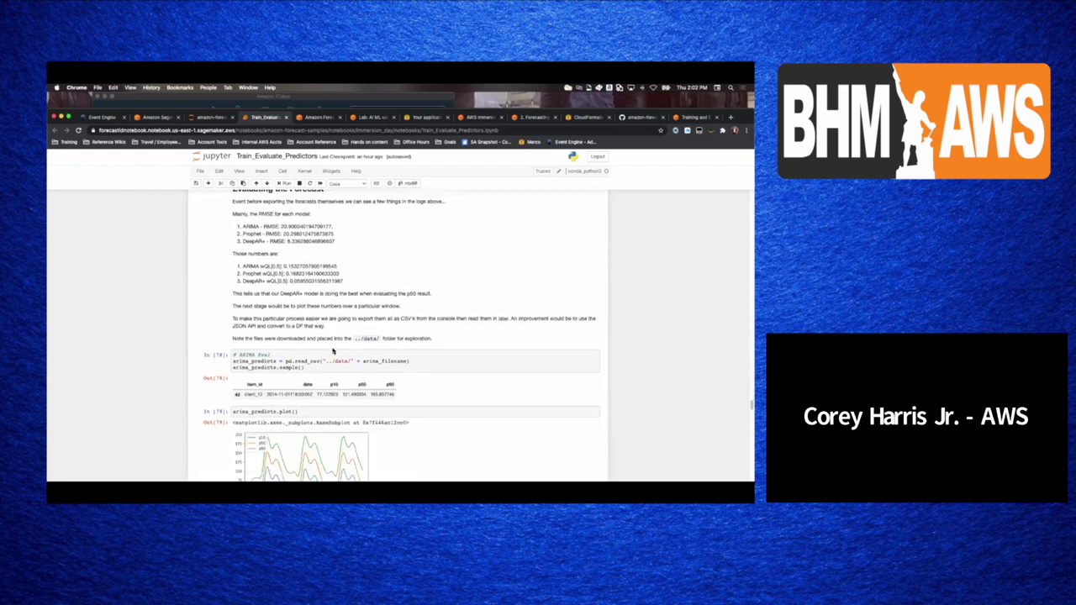
pyautogui.scroll(-1, 332, 349)
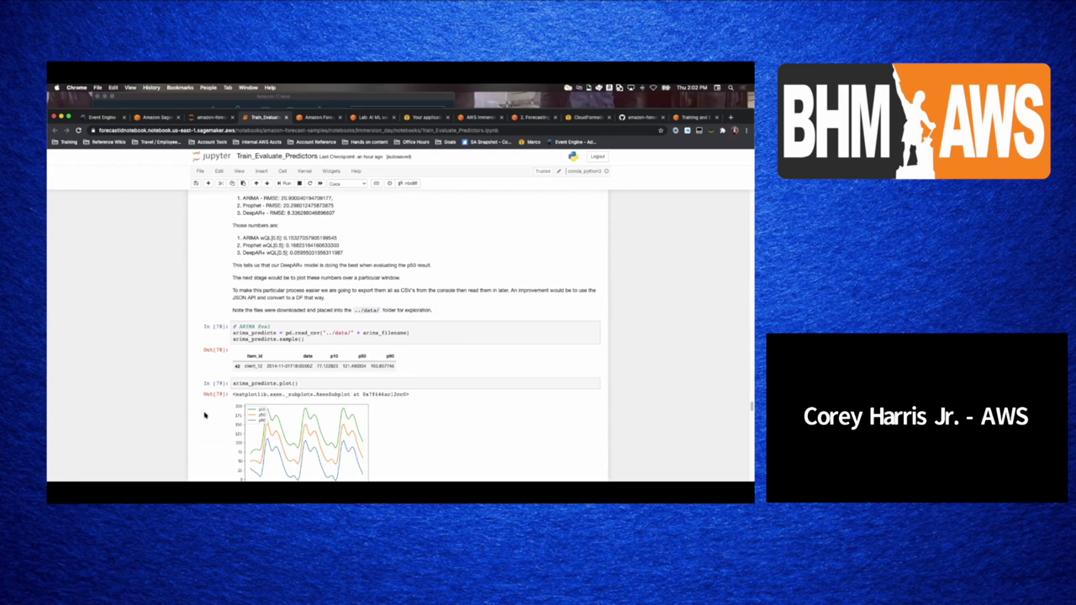
pyautogui.scroll(-3, 336, 327)
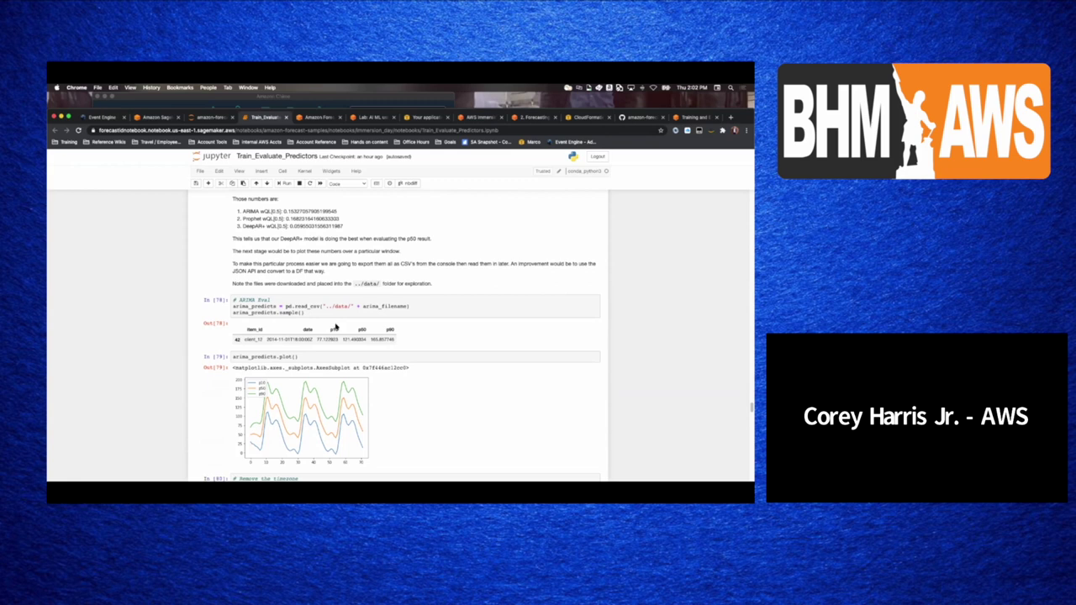
pyautogui.scroll(-3, 336, 327)
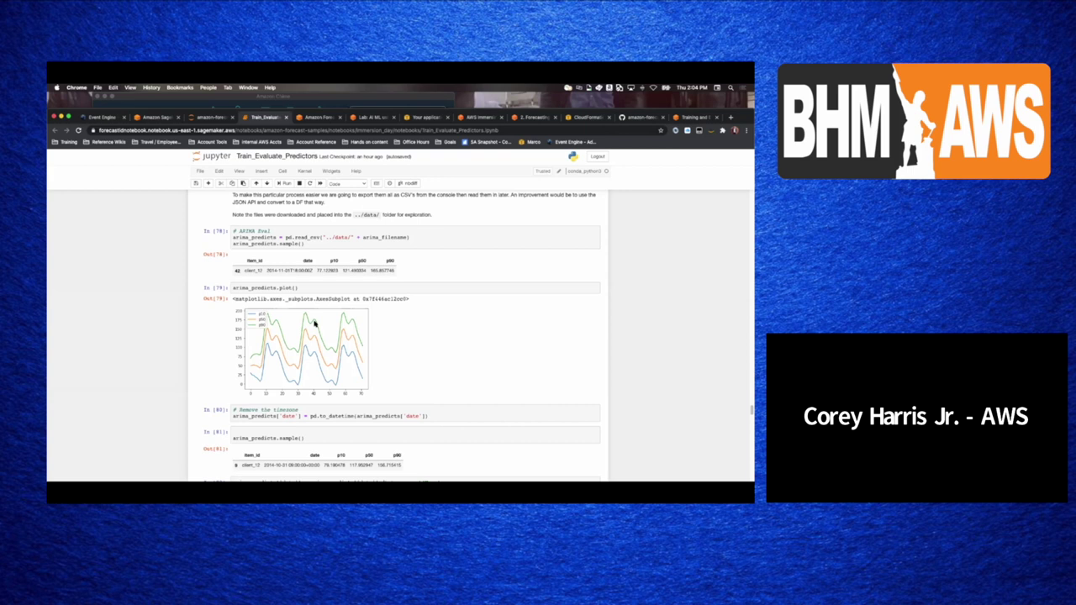
pyautogui.scroll(-1, 220, 368)
# - Scroll down to the In [83] arima_predicts.plot() output showing p10, p50 and p90 curves over dates
pyautogui.scroll(-3, 217, 370)
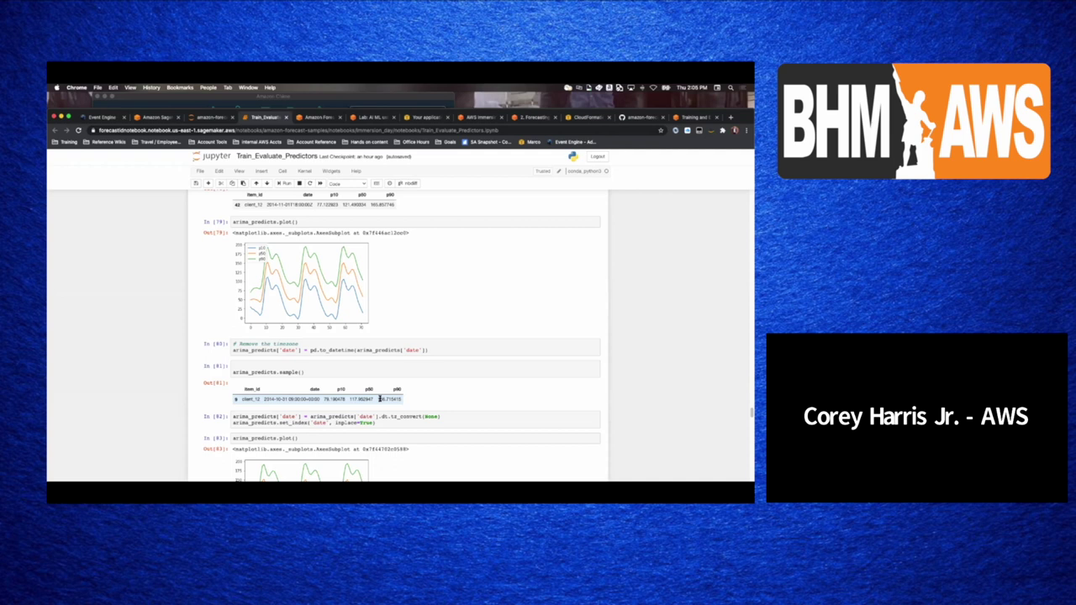
pyautogui.scroll(-2, 380, 399)
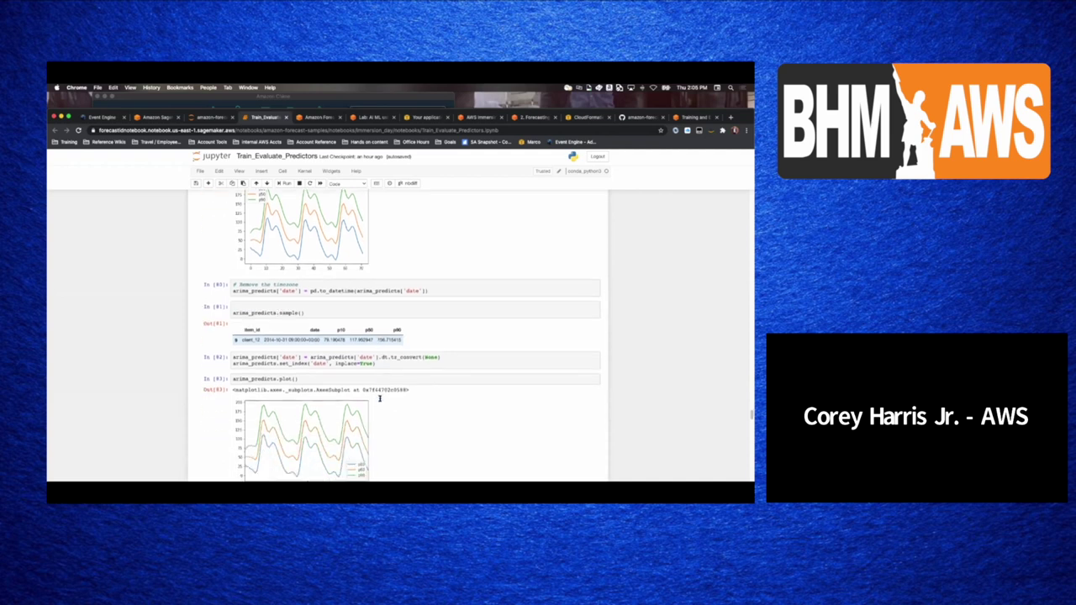
# - Scroll past the In [84] min/max dates and In [85] plot to the In [86] info() output and In [87] actual_df cell
pyautogui.scroll(-2, 379, 397)
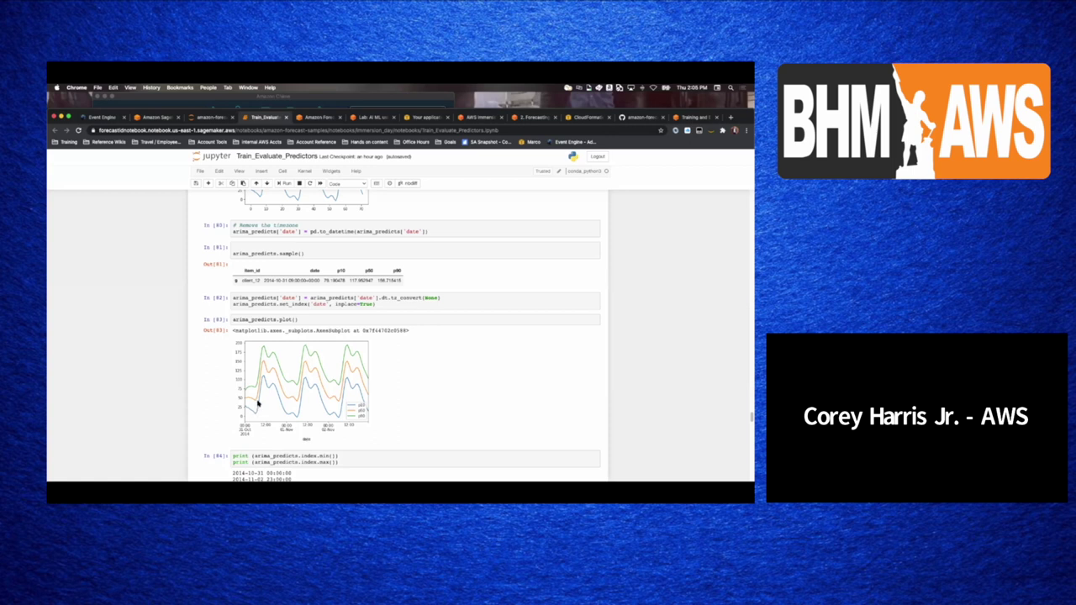
pyautogui.scroll(-5, 259, 404)
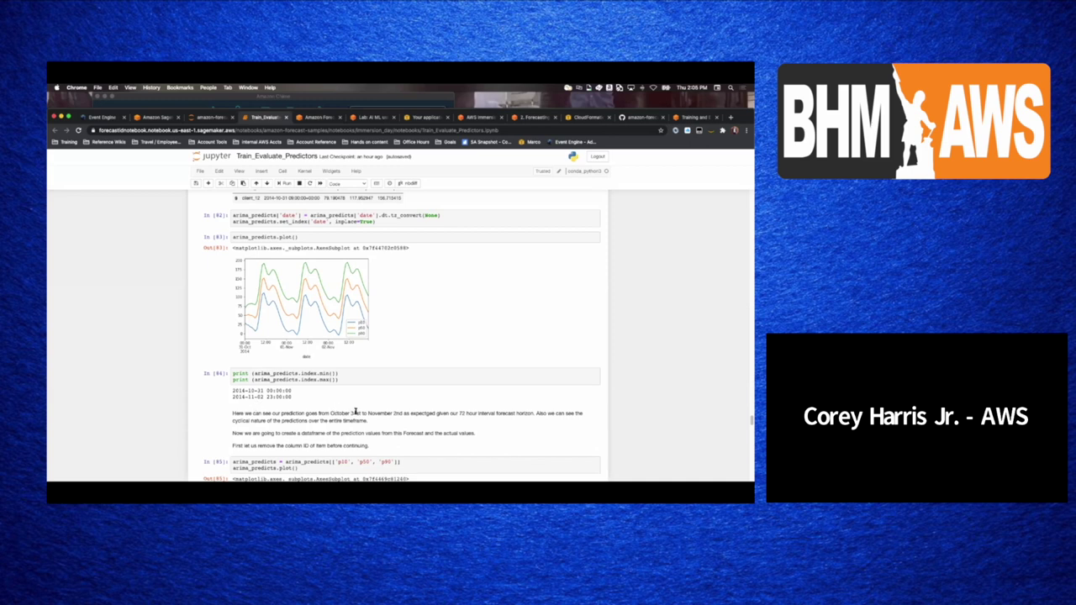
pyautogui.scroll(-3, 353, 411)
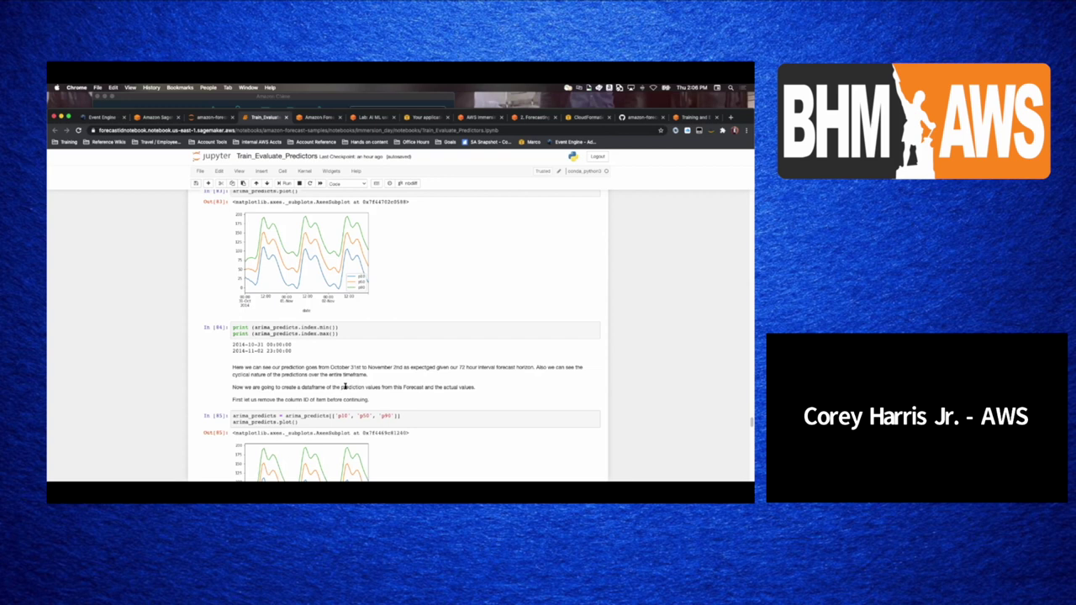
pyautogui.scroll(-5, 344, 387)
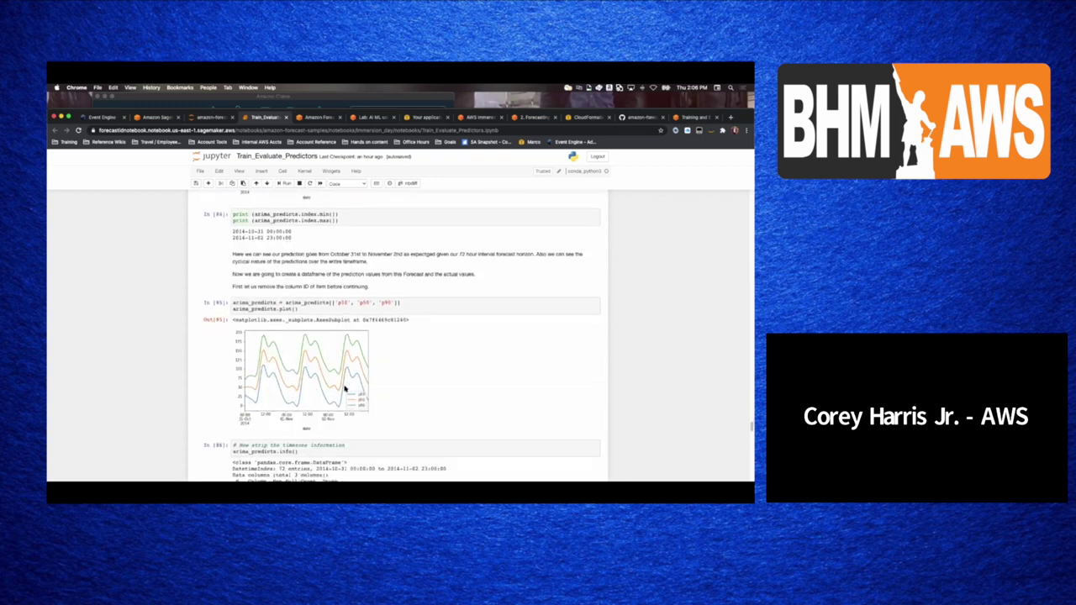
pyautogui.scroll(-1, 345, 389)
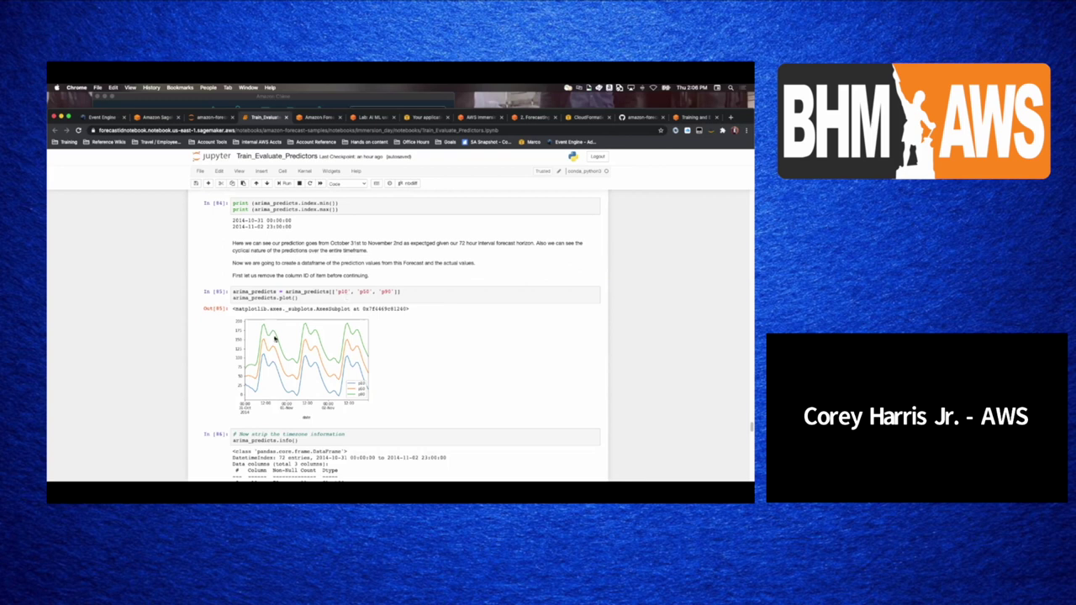
pyautogui.scroll(-3, 281, 339)
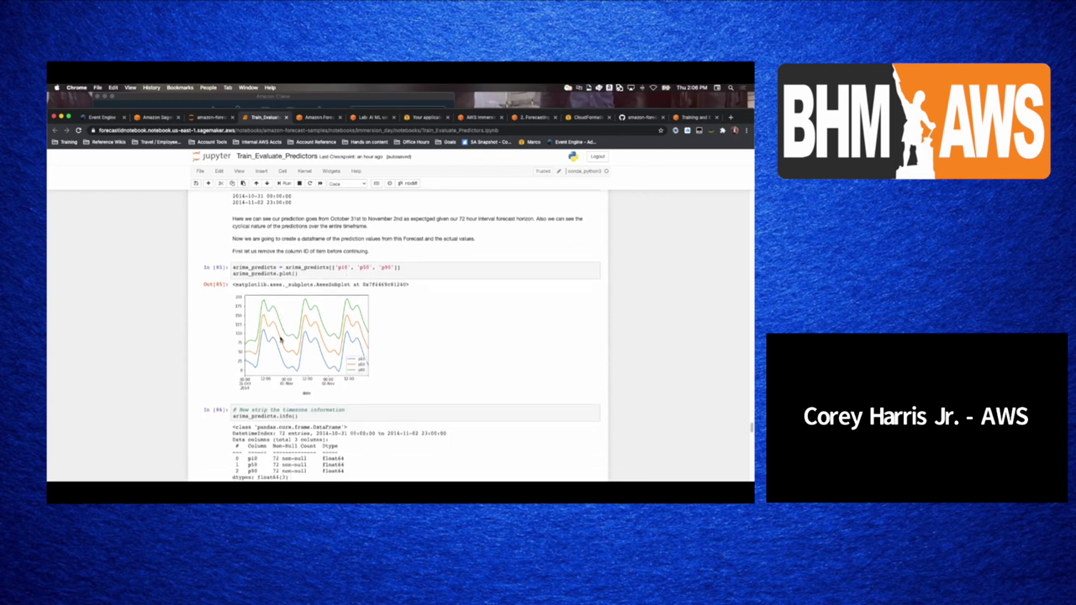
pyautogui.scroll(-2, 281, 339)
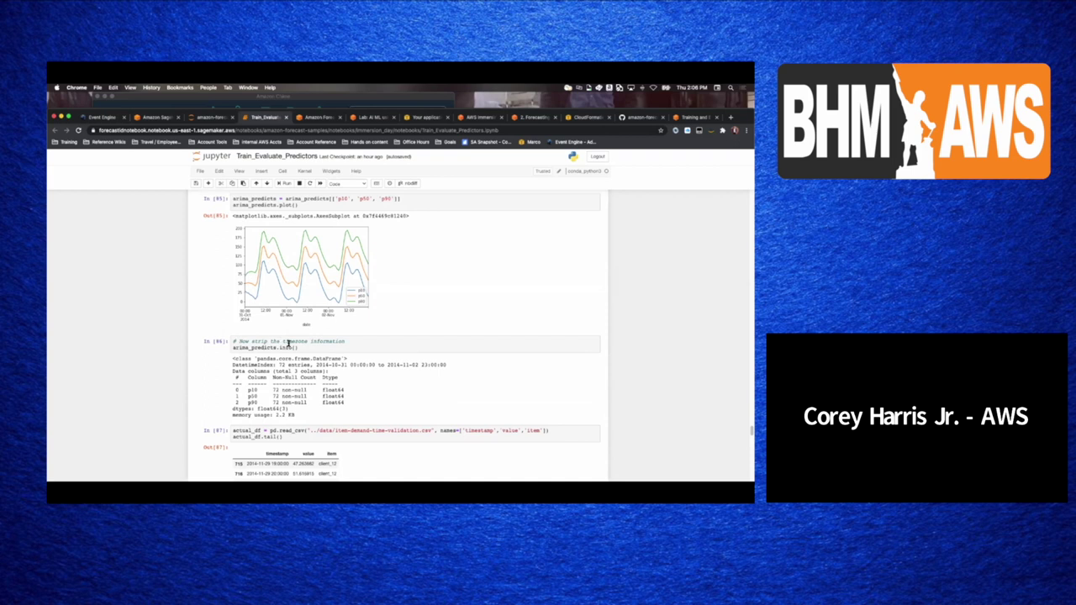
# - Scroll through the validation_df plot down to the arima_val_df.plot() output comparing p10/p50/p90 with actual values
pyautogui.scroll(-2, 288, 345)
pyautogui.scroll(-6, 288, 345)
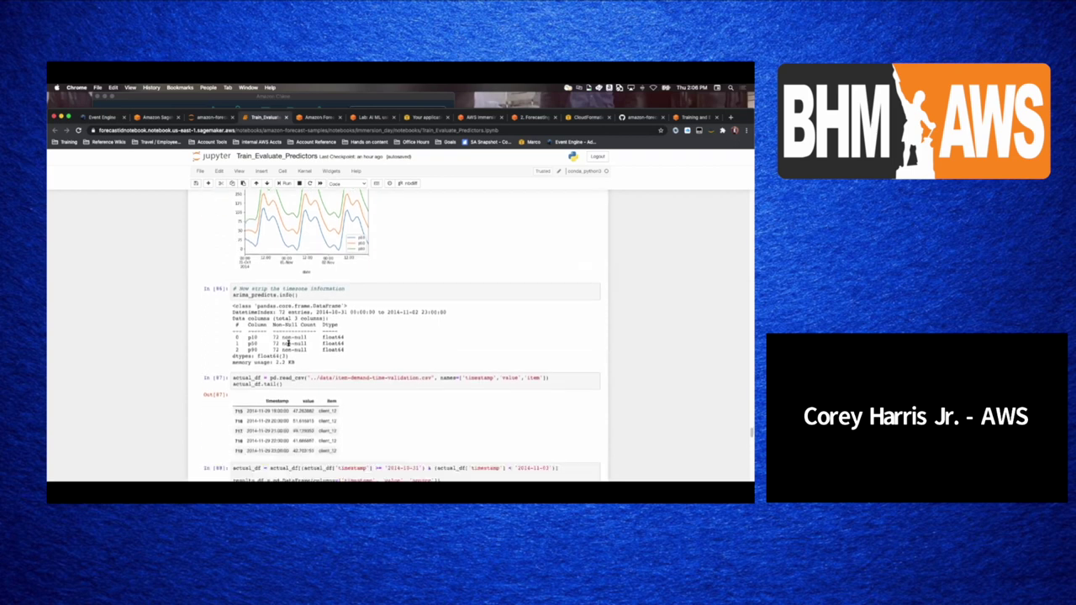
pyautogui.scroll(-5, 289, 344)
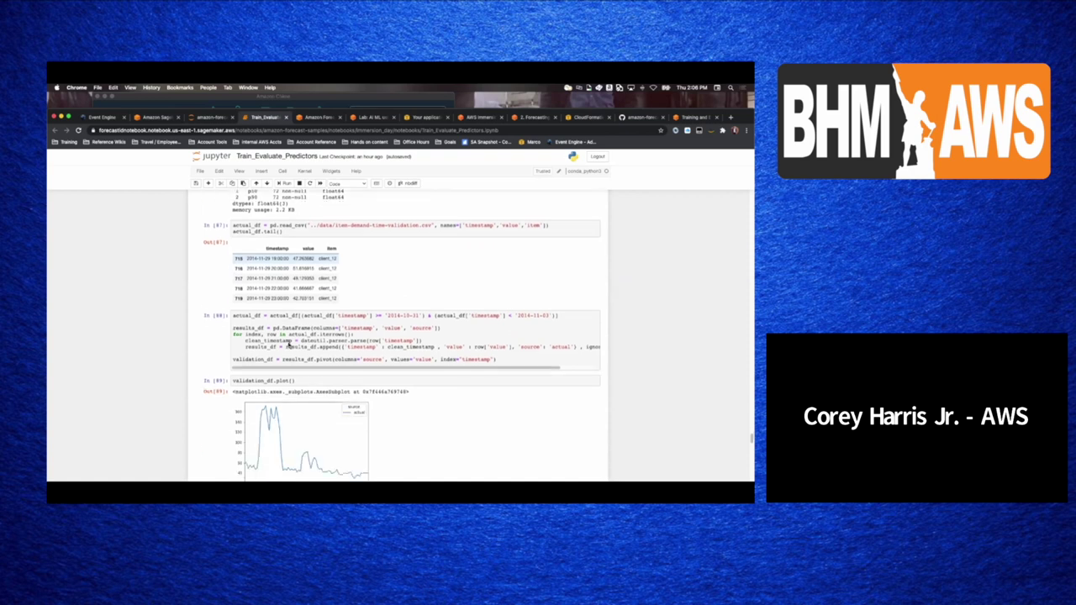
pyautogui.scroll(-9, 288, 345)
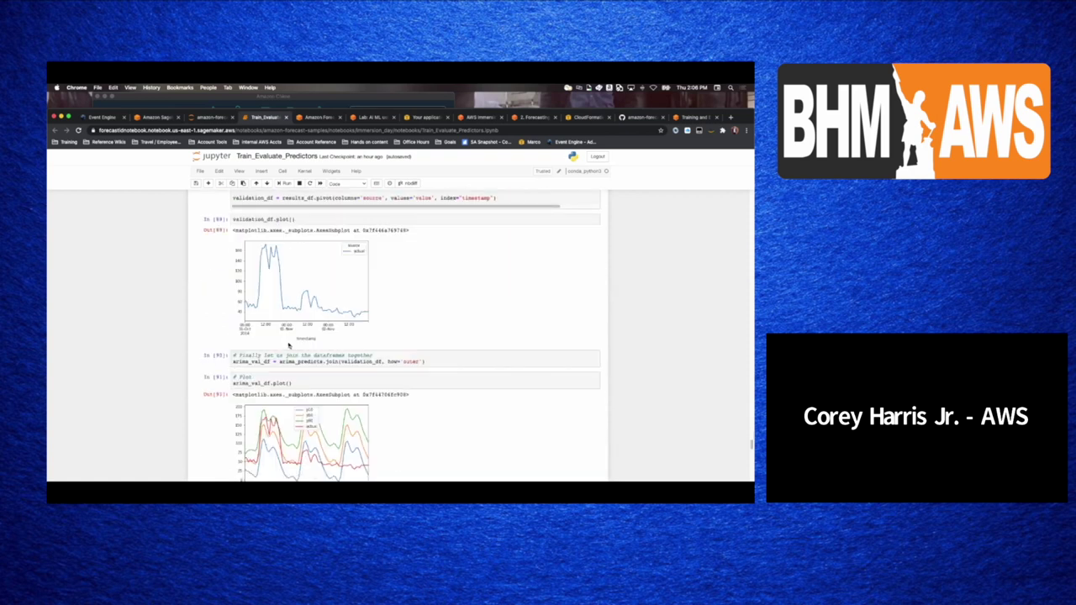
pyautogui.scroll(-1, 289, 345)
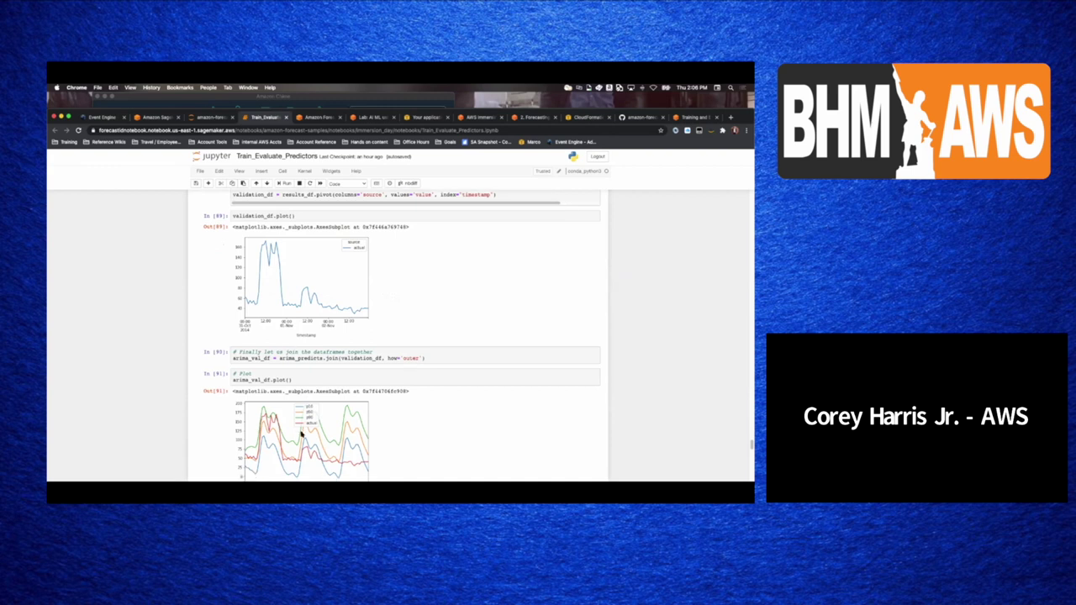
pyautogui.scroll(-7, 288, 344)
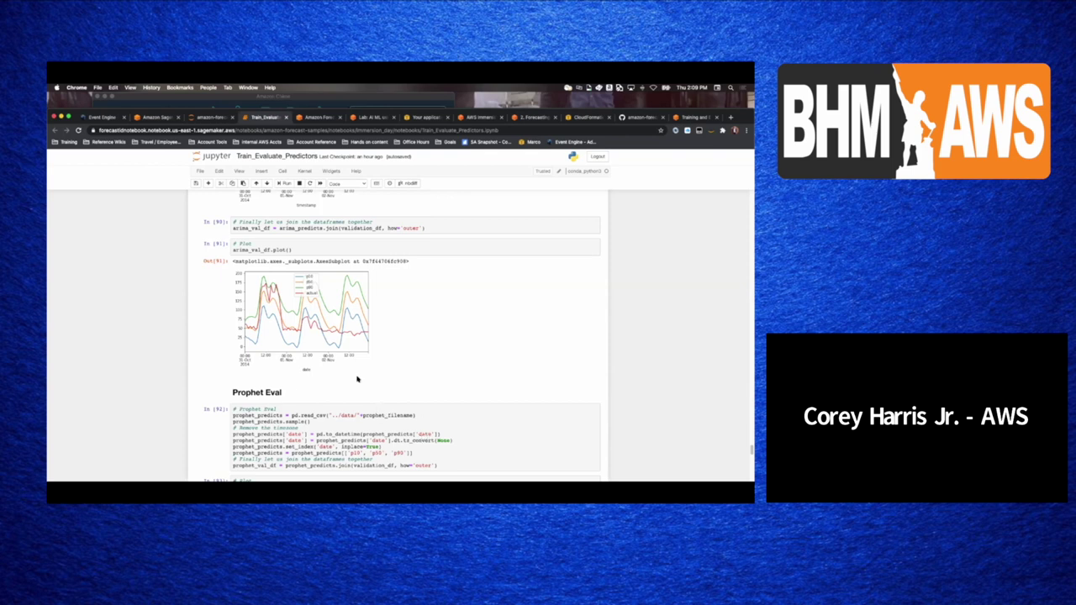
pyautogui.scroll(-2, 343, 351)
pyautogui.scroll(-2, 343, 351)
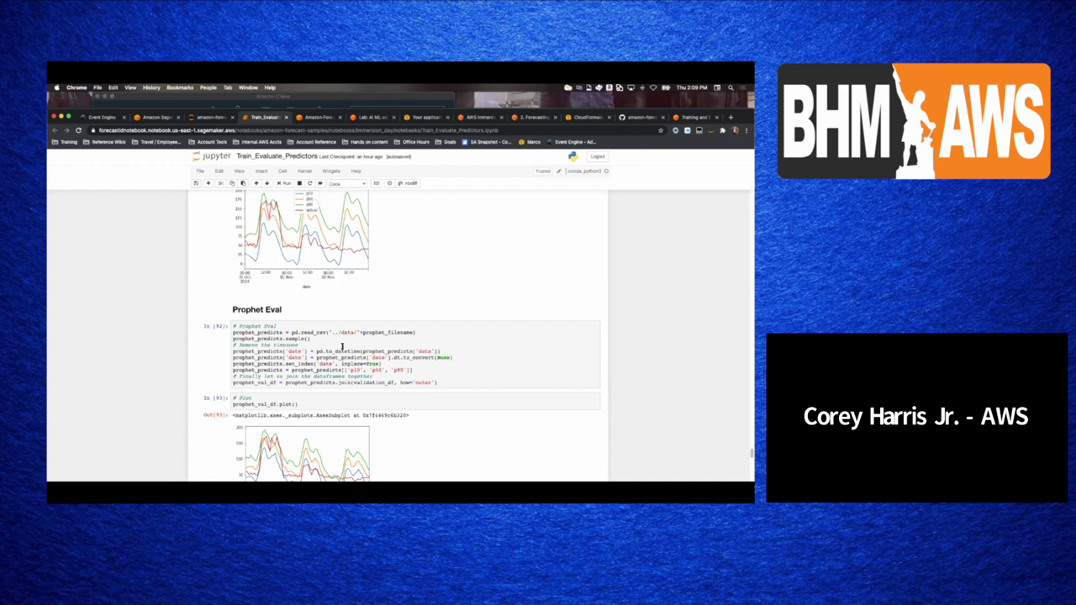
pyautogui.scroll(-1, 336, 351)
pyautogui.scroll(5, 323, 355)
pyautogui.scroll(-1, 323, 354)
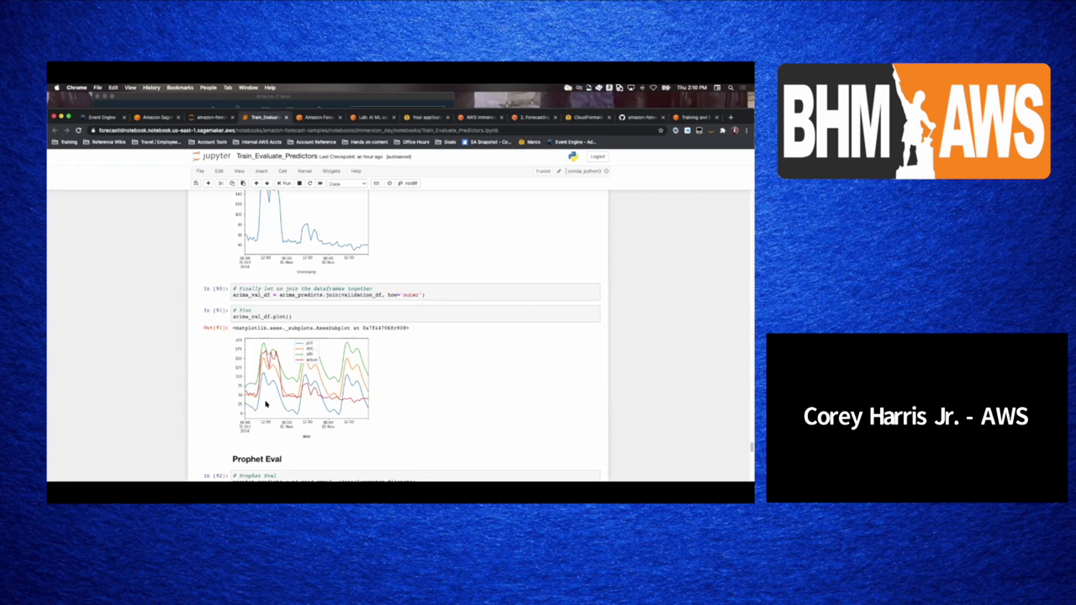
# - Scroll to the Prophet Eval cell and its prophet_val_df.plot() output of p10/p50/p90 against actual values
pyautogui.scroll(-5, 267, 406)
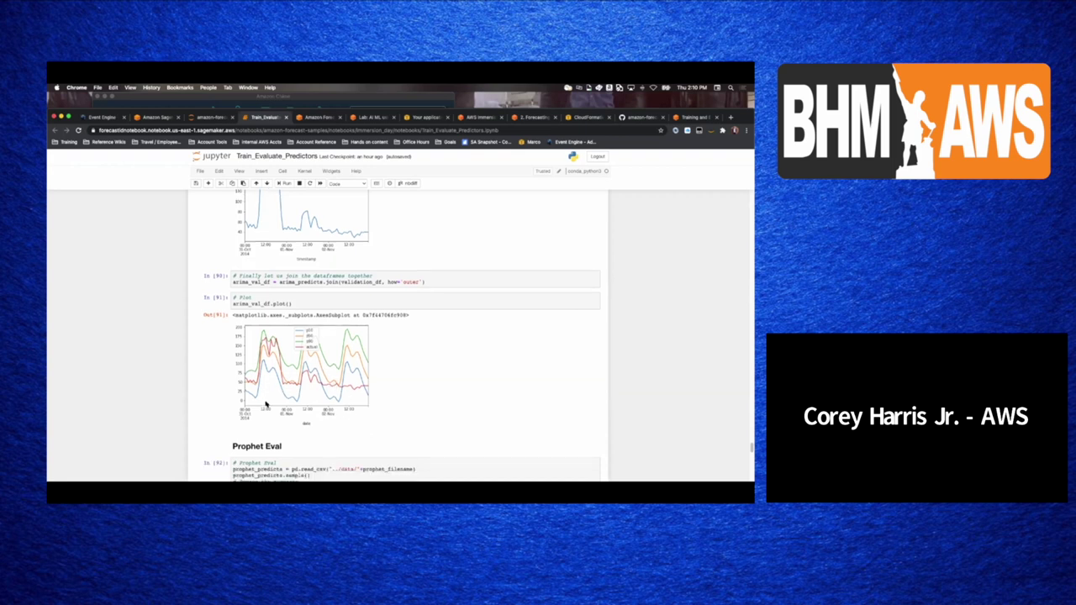
pyautogui.scroll(-2, 265, 403)
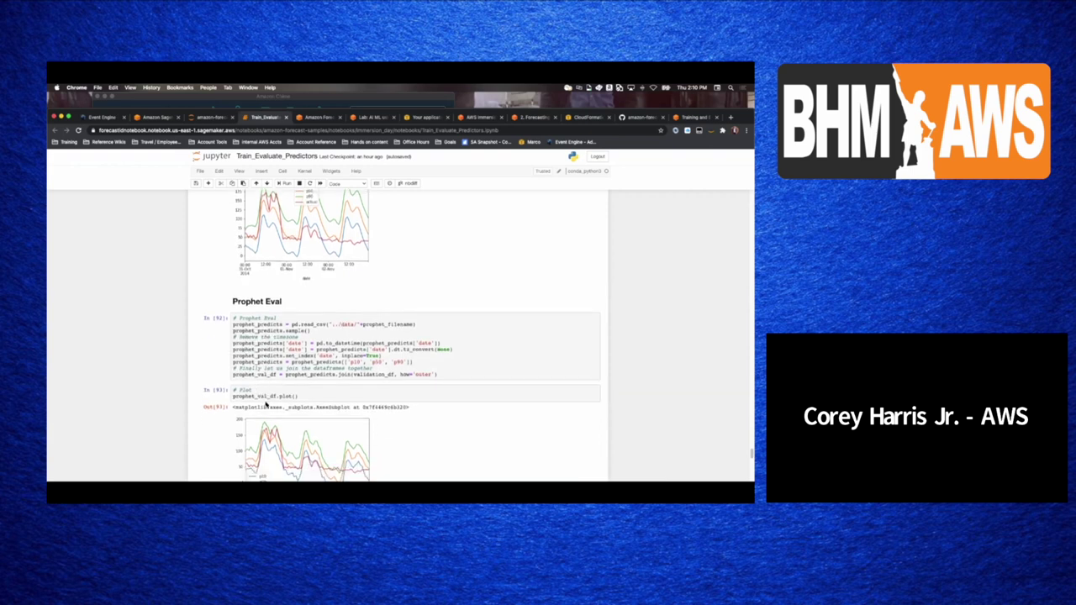
pyautogui.scroll(-2, 265, 402)
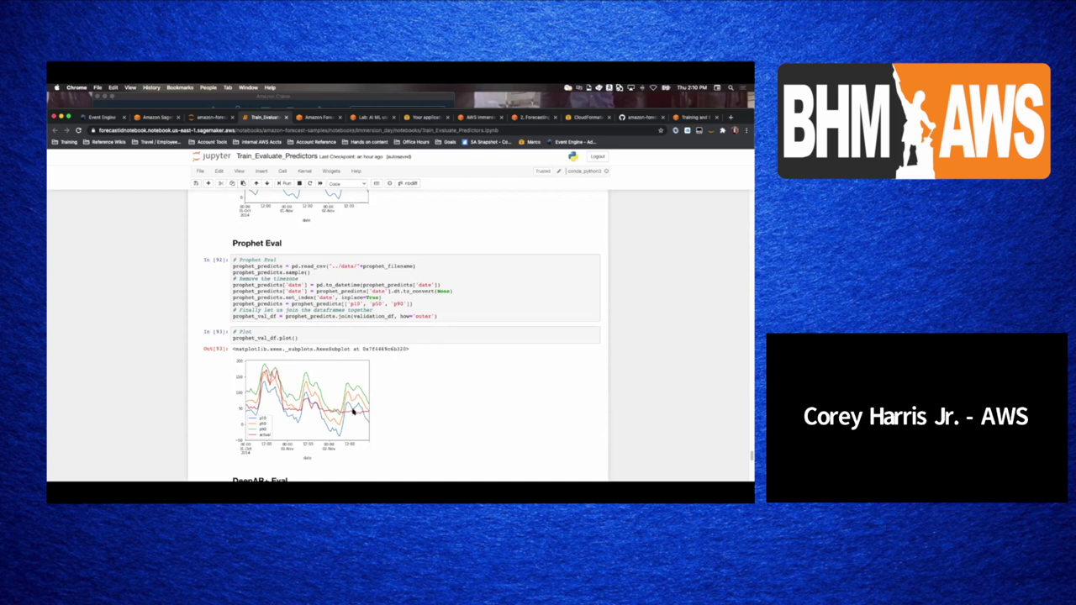
pyautogui.scroll(-1, 327, 371)
pyautogui.scroll(-5, 327, 371)
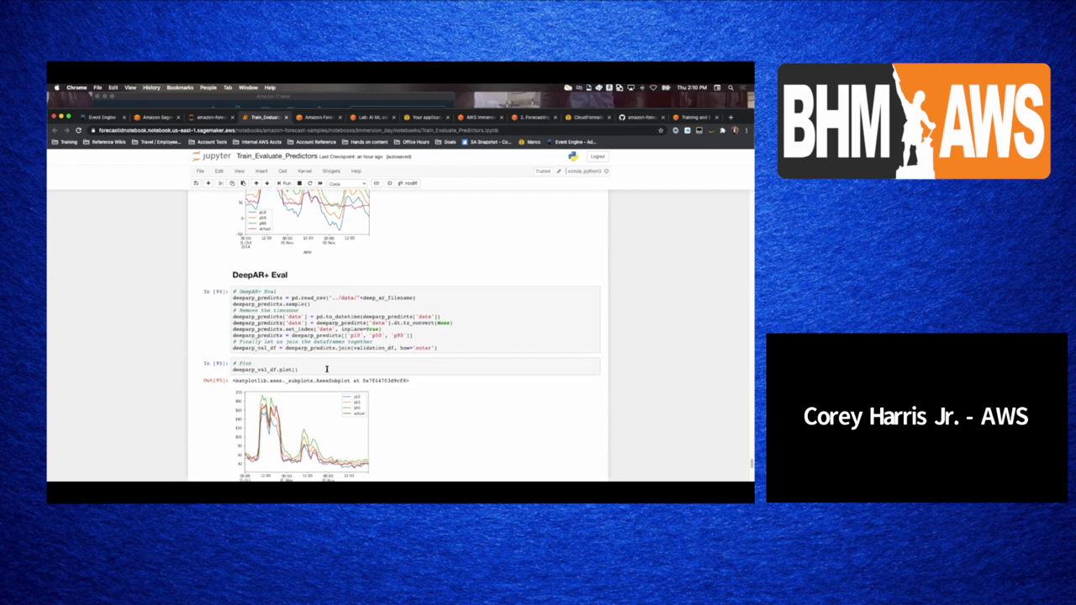
pyautogui.scroll(-1, 327, 369)
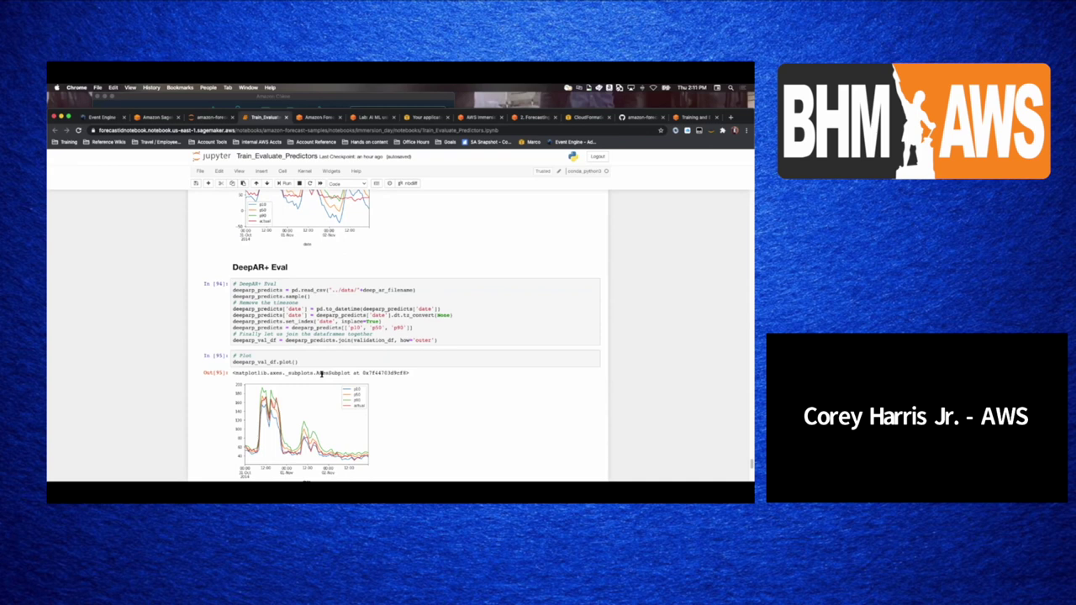
pyautogui.scroll(2, 301, 361)
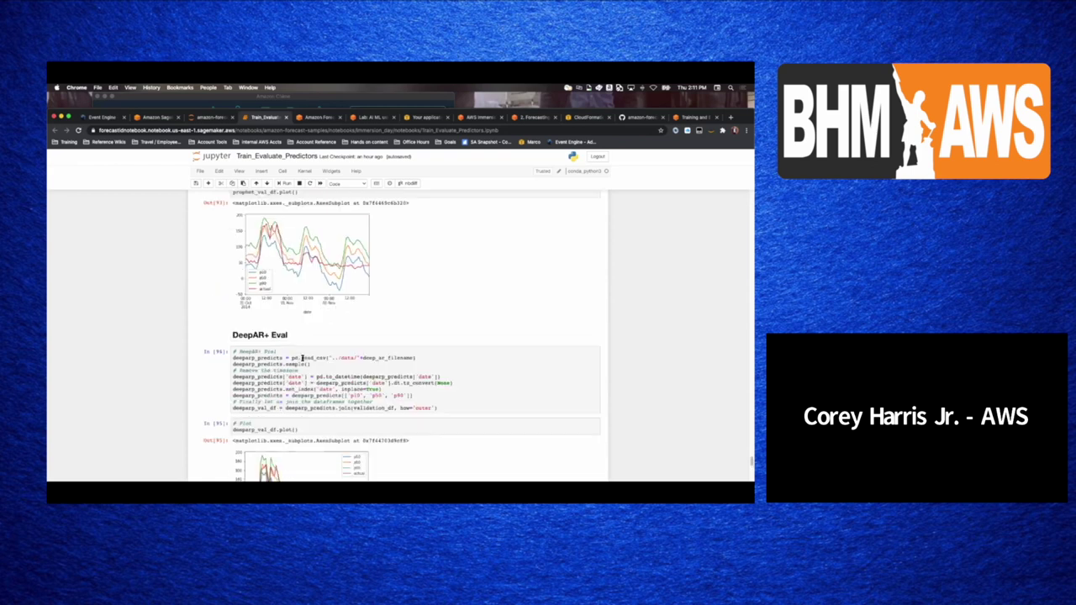
pyautogui.scroll(-2, 302, 355)
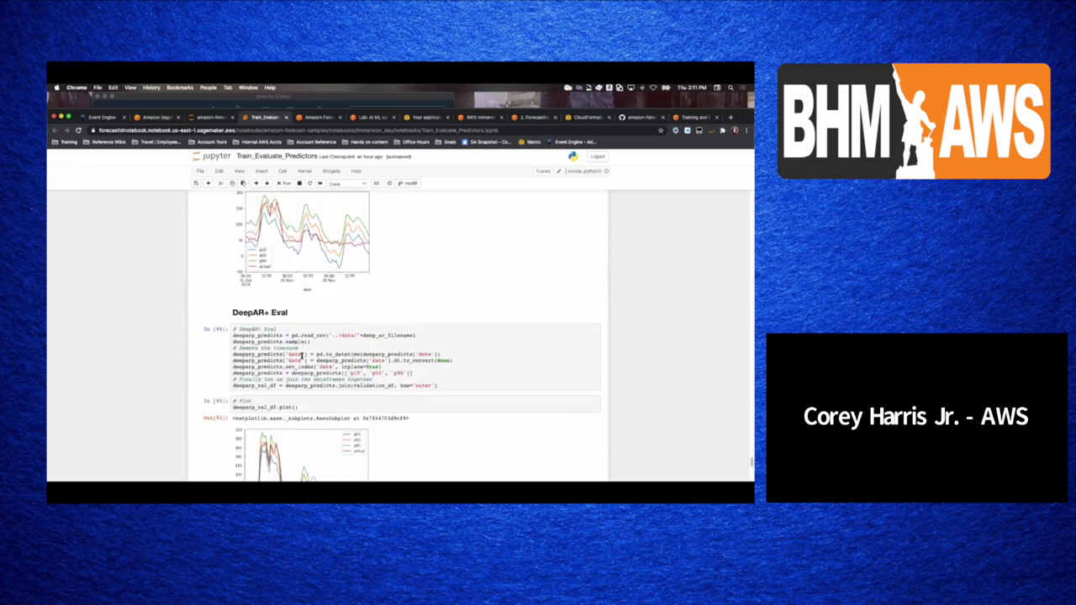
pyautogui.scroll(-1, 253, 390)
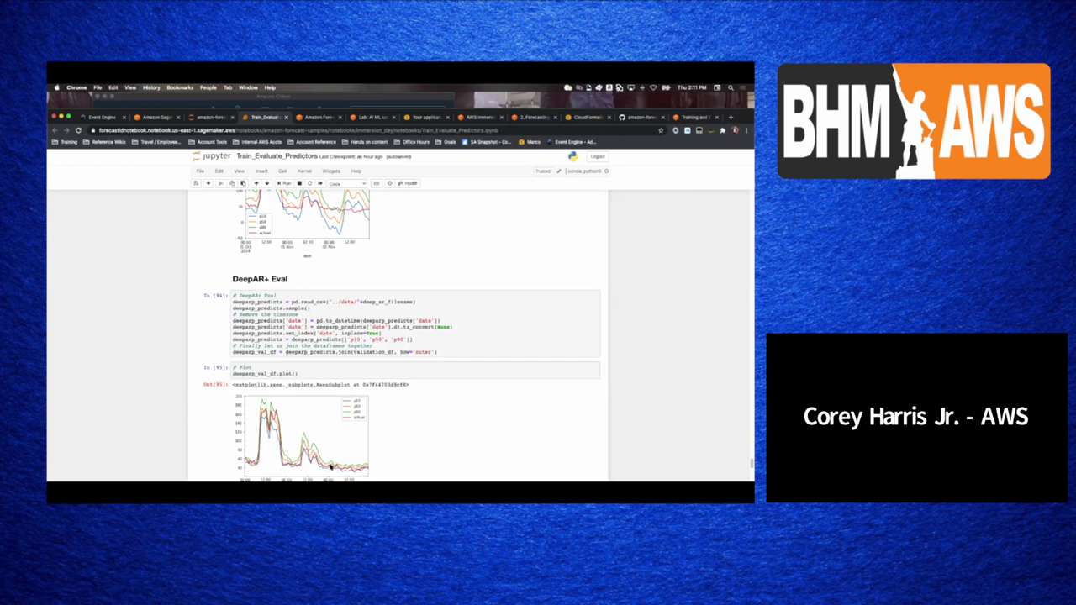
pyautogui.scroll(-2, 351, 469)
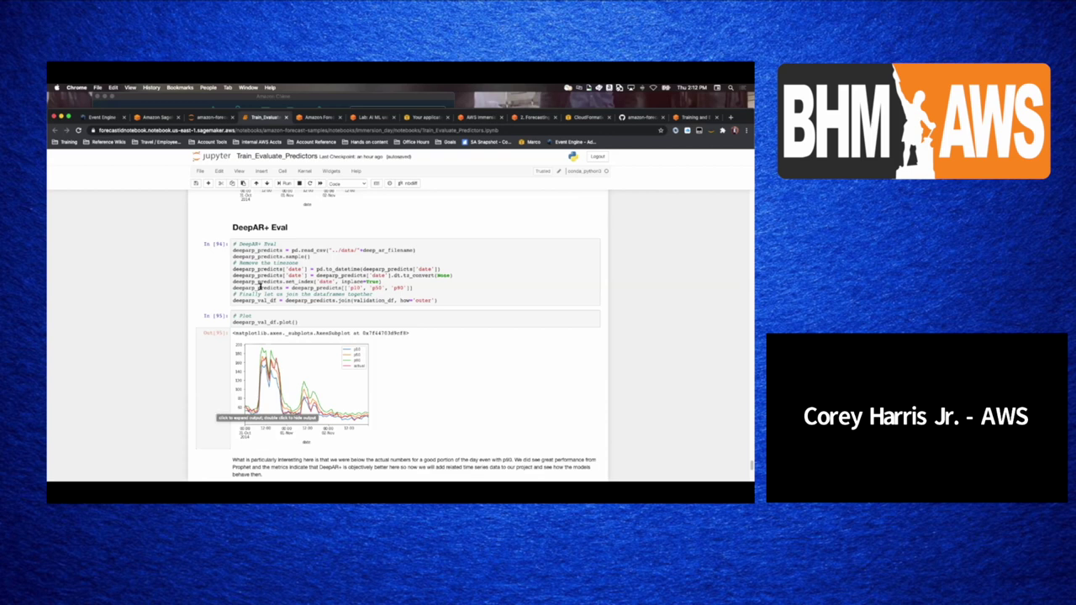
pyautogui.scroll(-5, 262, 287)
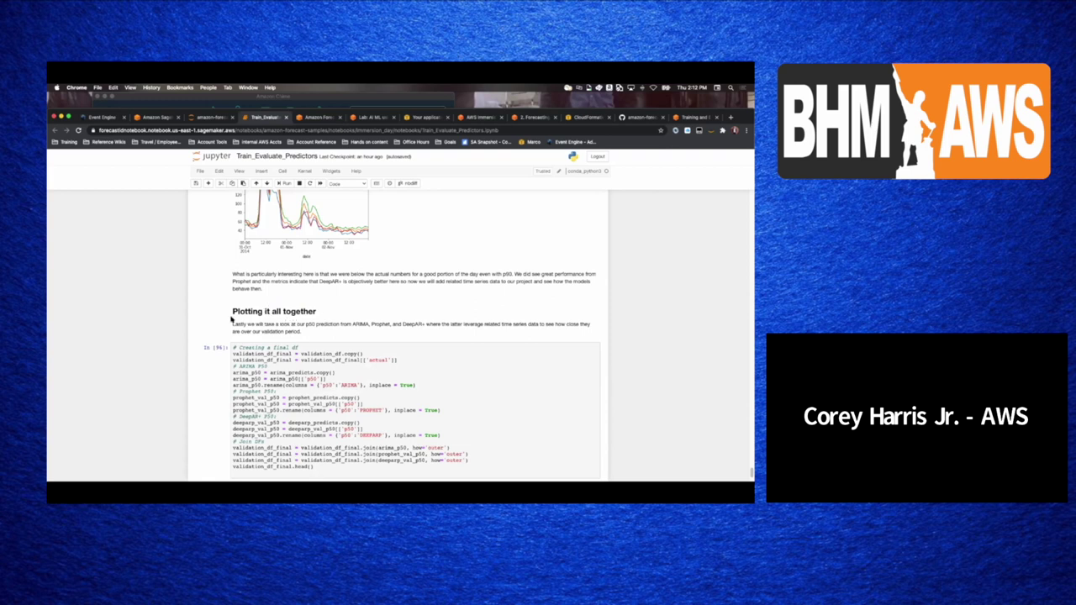
pyautogui.scroll(3, 235, 318)
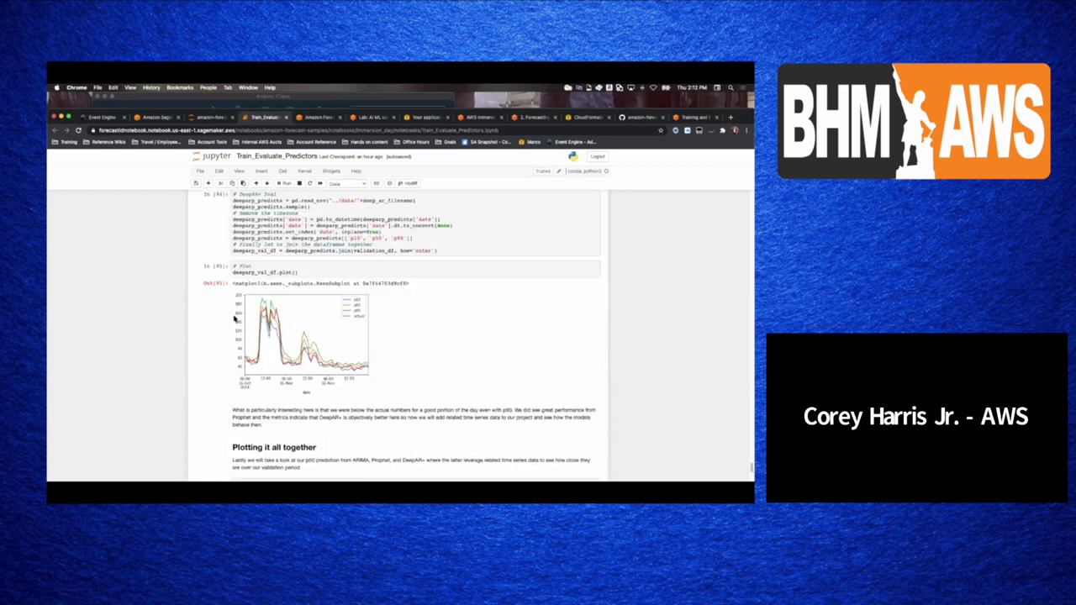
pyautogui.scroll(1, 549, 316)
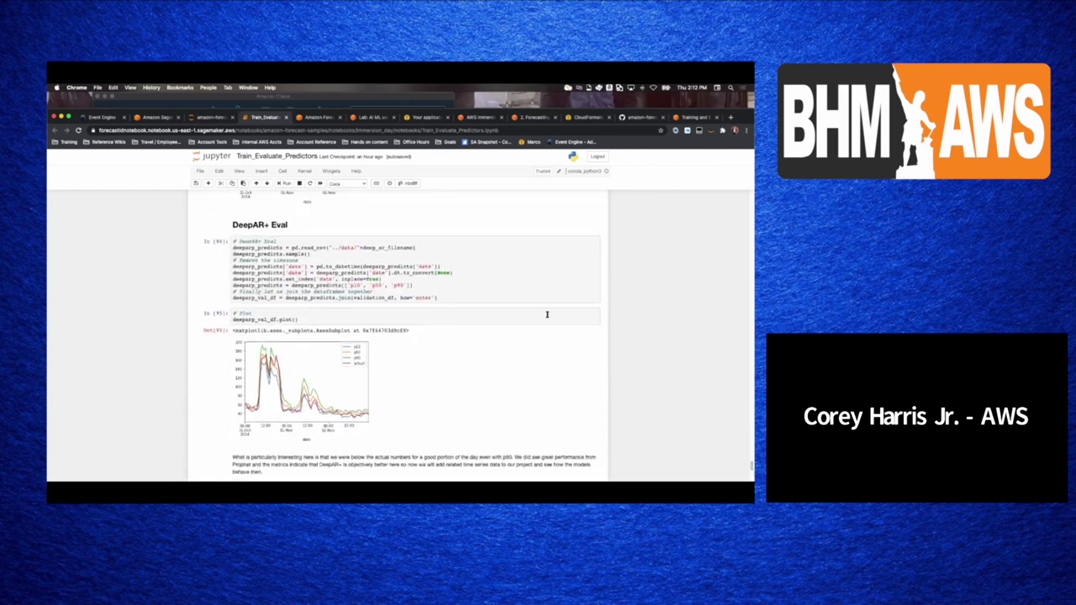
pyautogui.scroll(2, 546, 315)
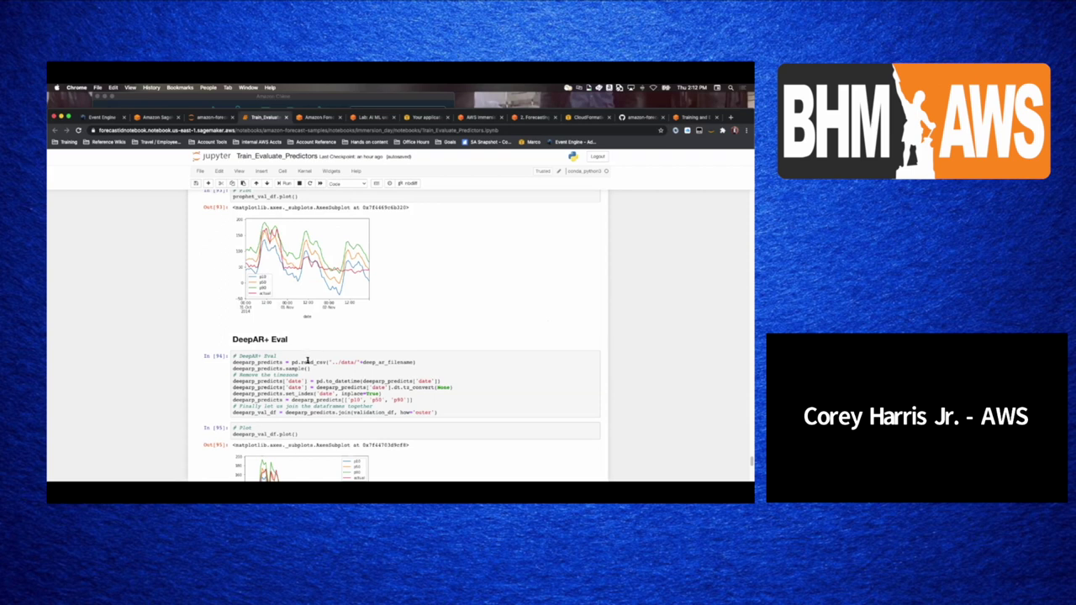
pyautogui.click(306, 362)
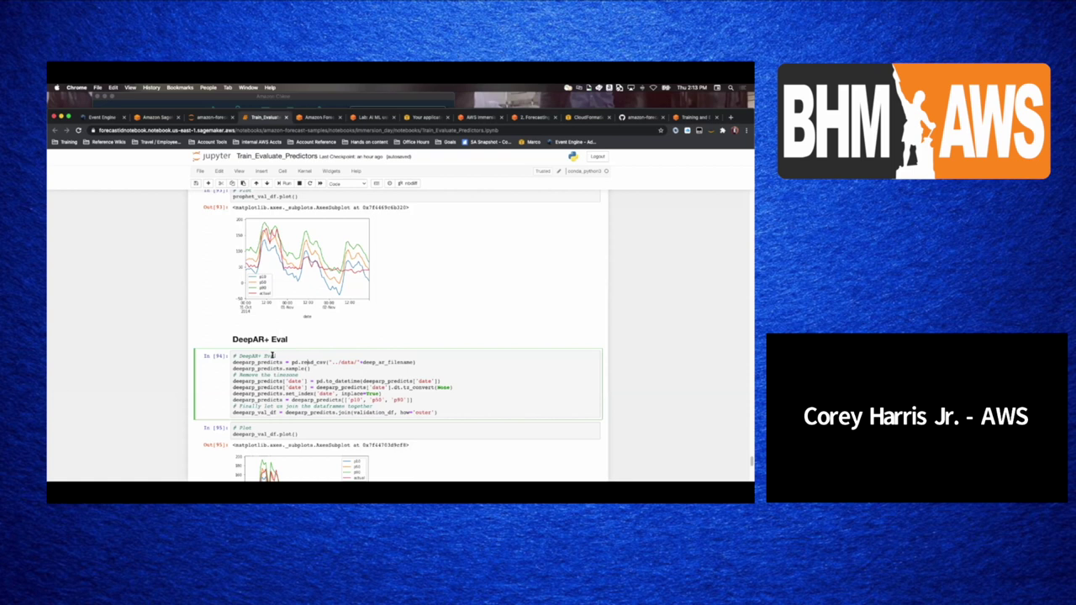
pyautogui.scroll(-5, 271, 357)
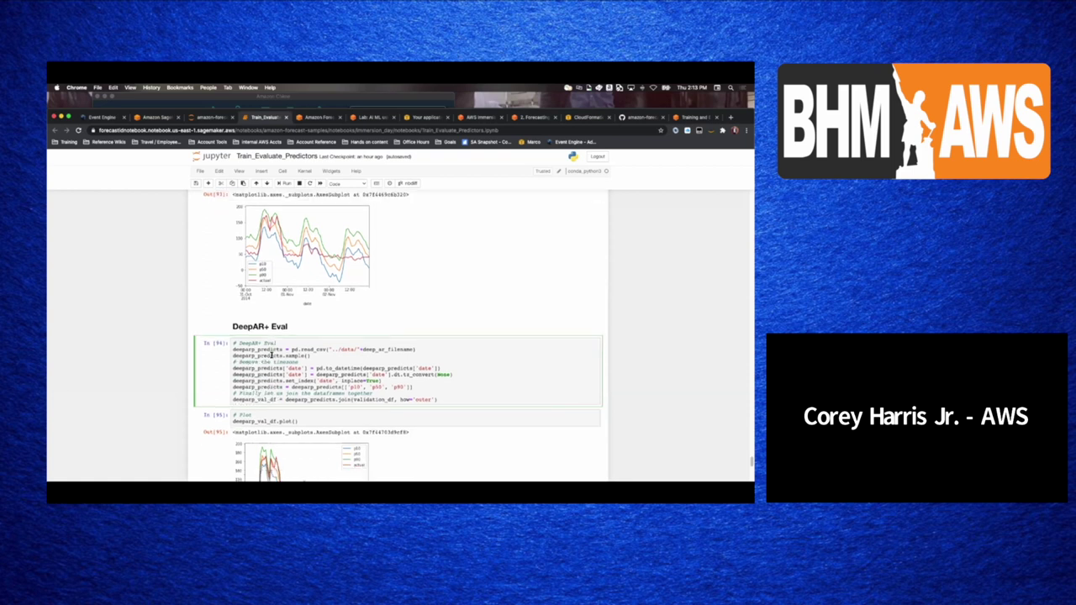
pyautogui.scroll(-9, 271, 356)
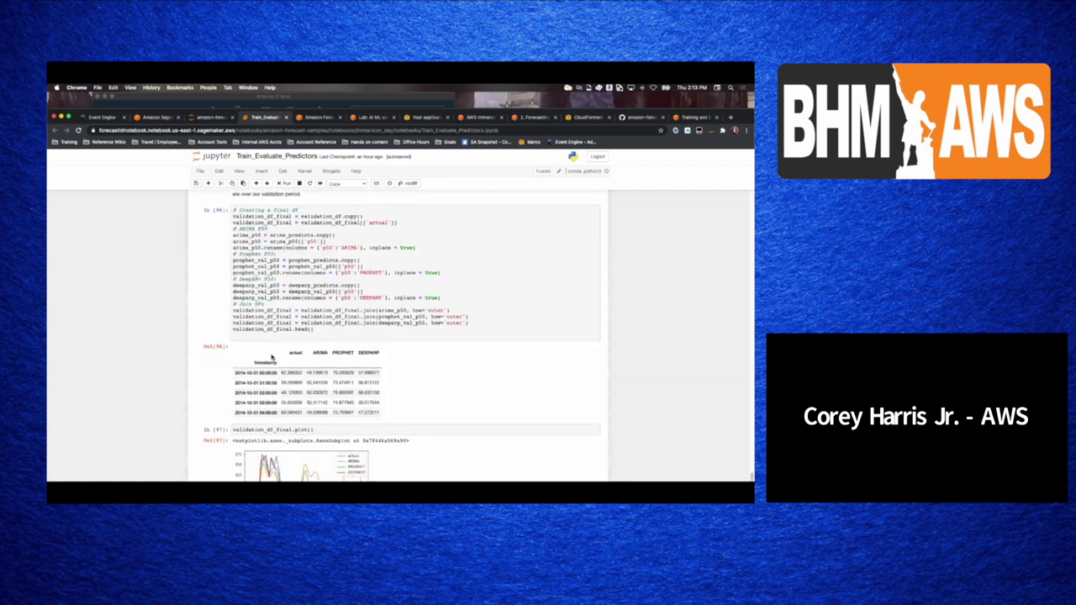
pyautogui.scroll(5, 272, 356)
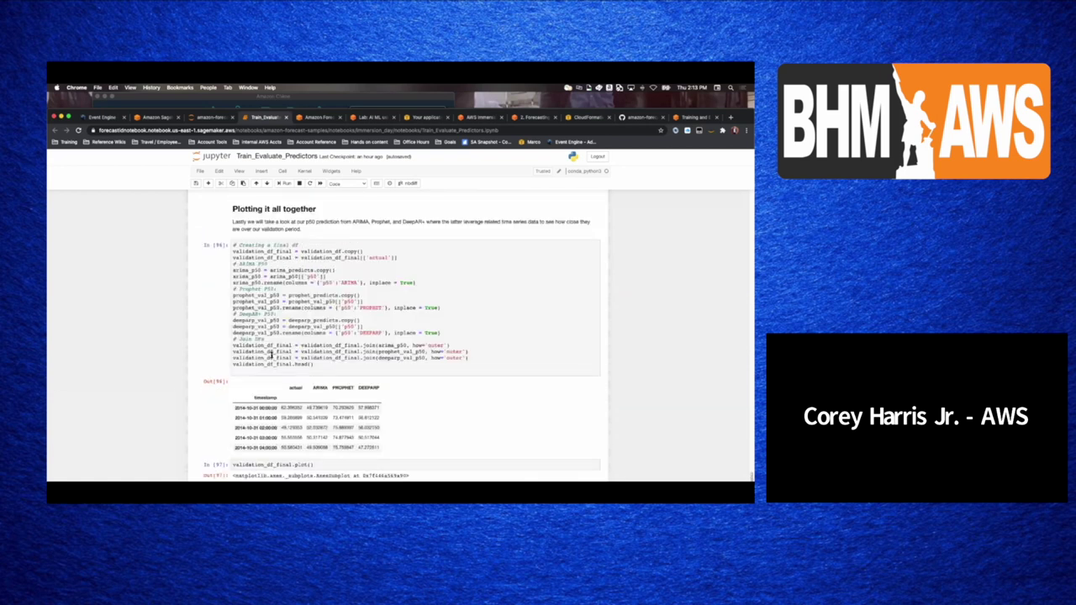
pyautogui.scroll(3, 271, 357)
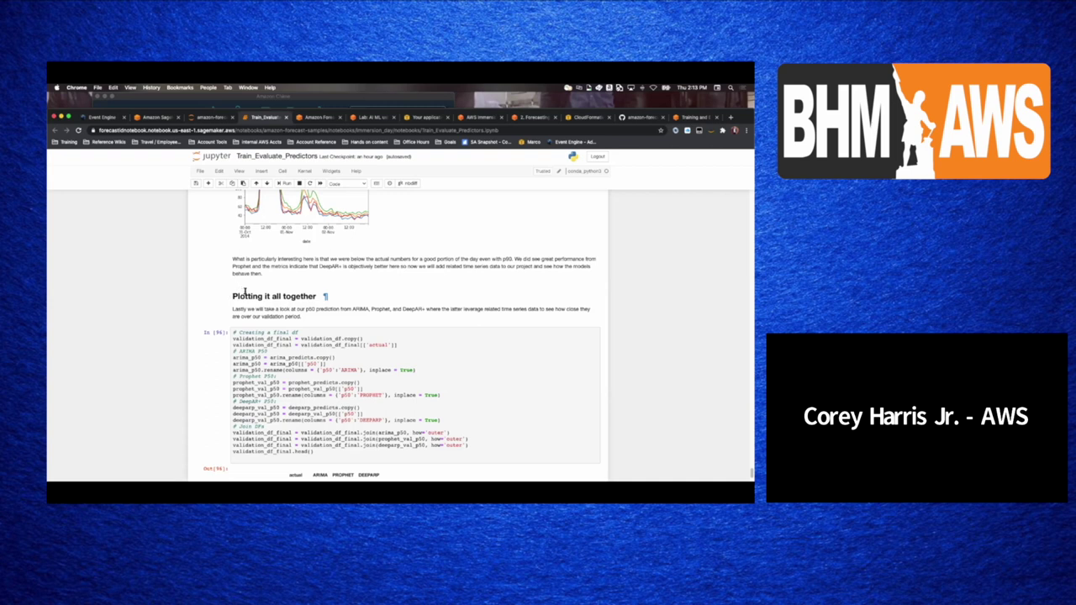
pyautogui.scroll(-6, 244, 291)
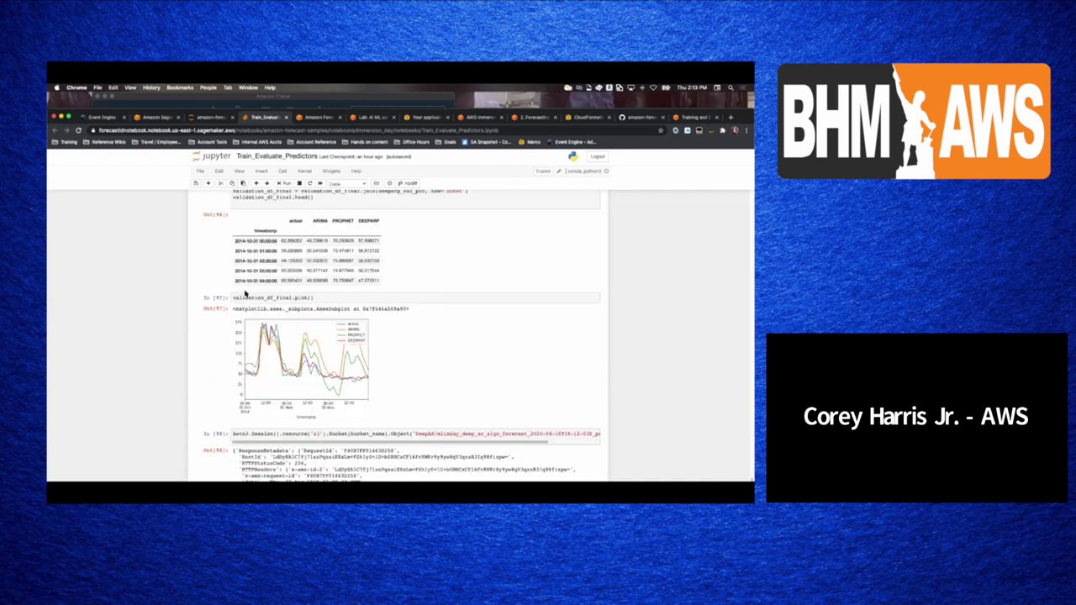
pyautogui.scroll(-2, 244, 291)
pyautogui.scroll(1, 245, 292)
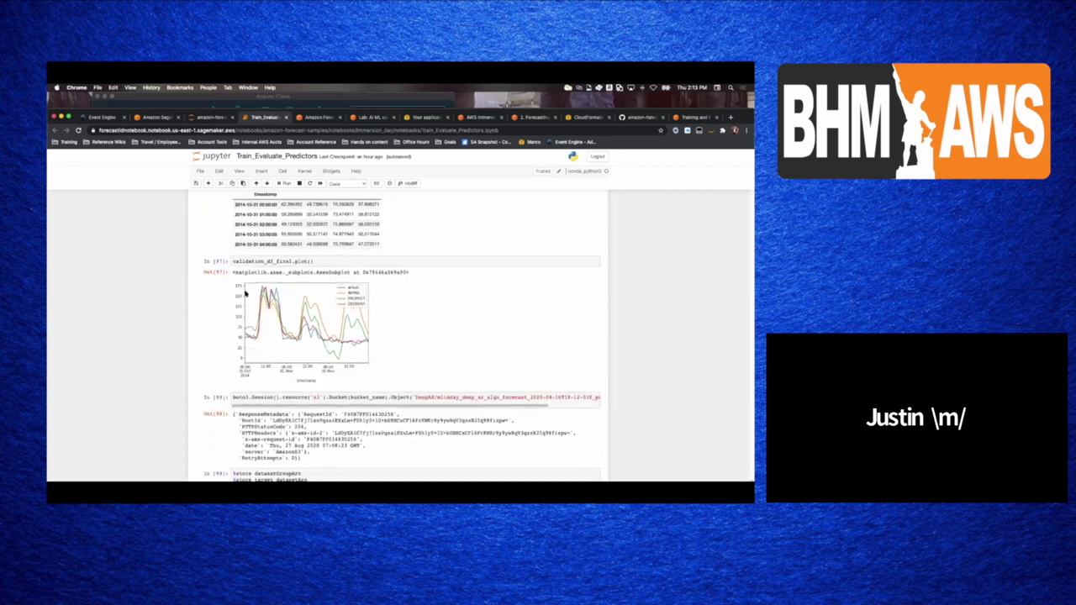
pyautogui.scroll(15, 244, 292)
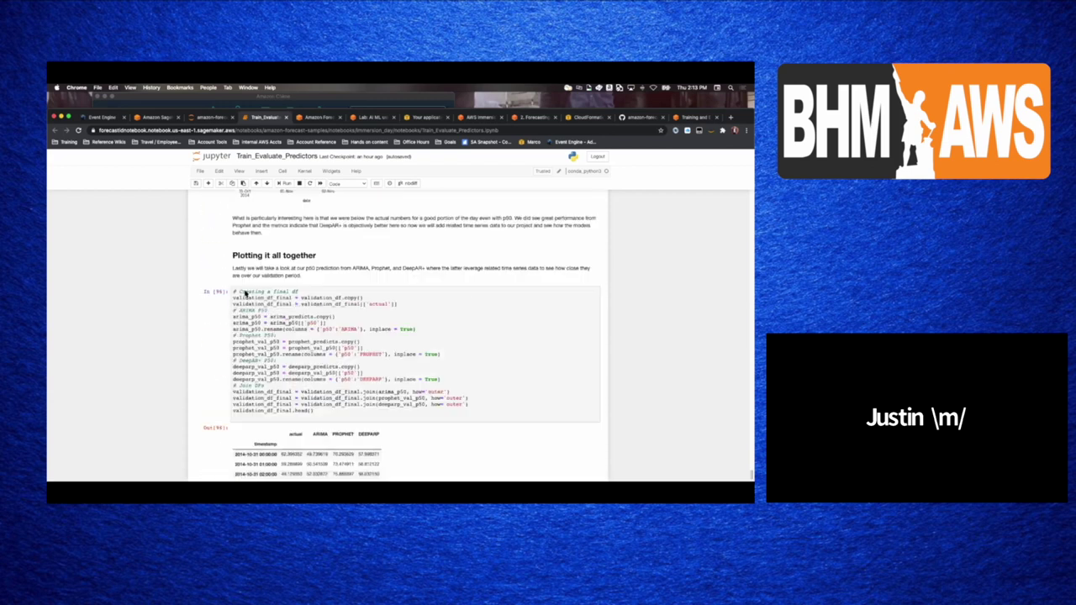
pyautogui.scroll(2, 245, 292)
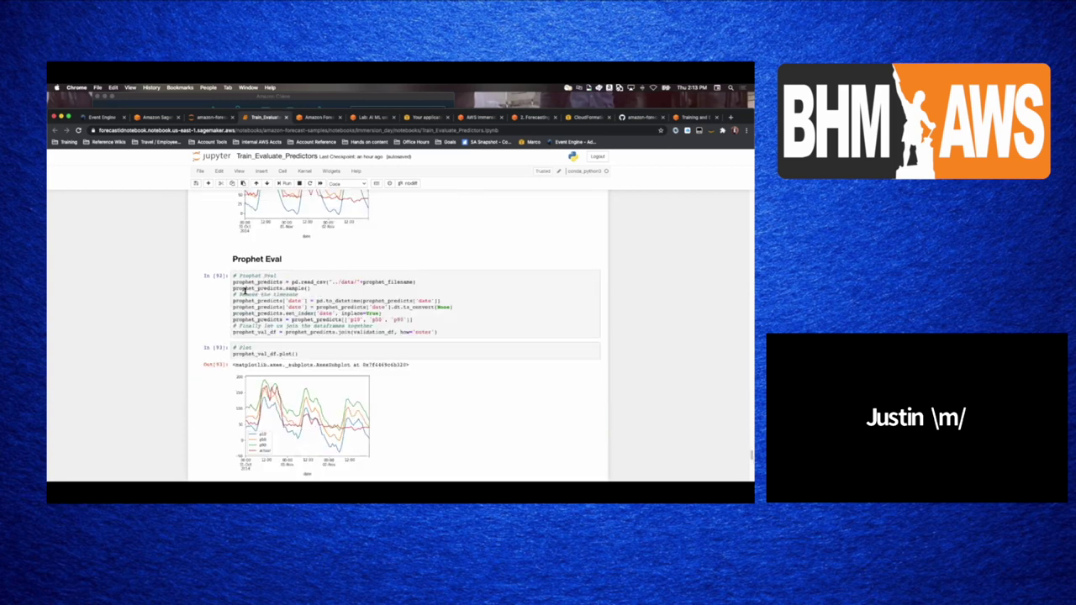
pyautogui.scroll(3, 244, 292)
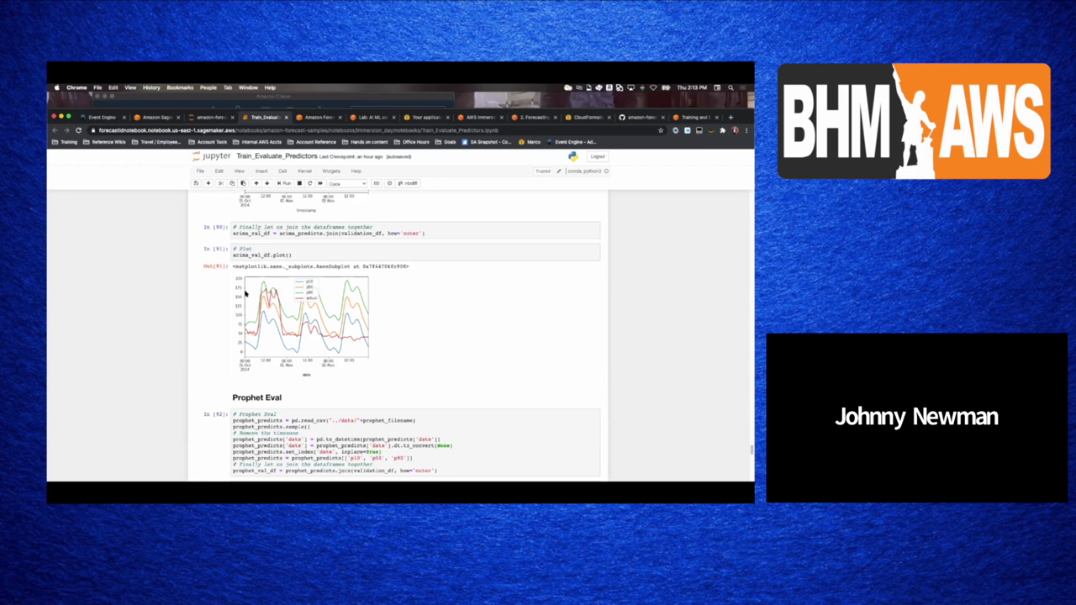
pyautogui.scroll(-1, 245, 292)
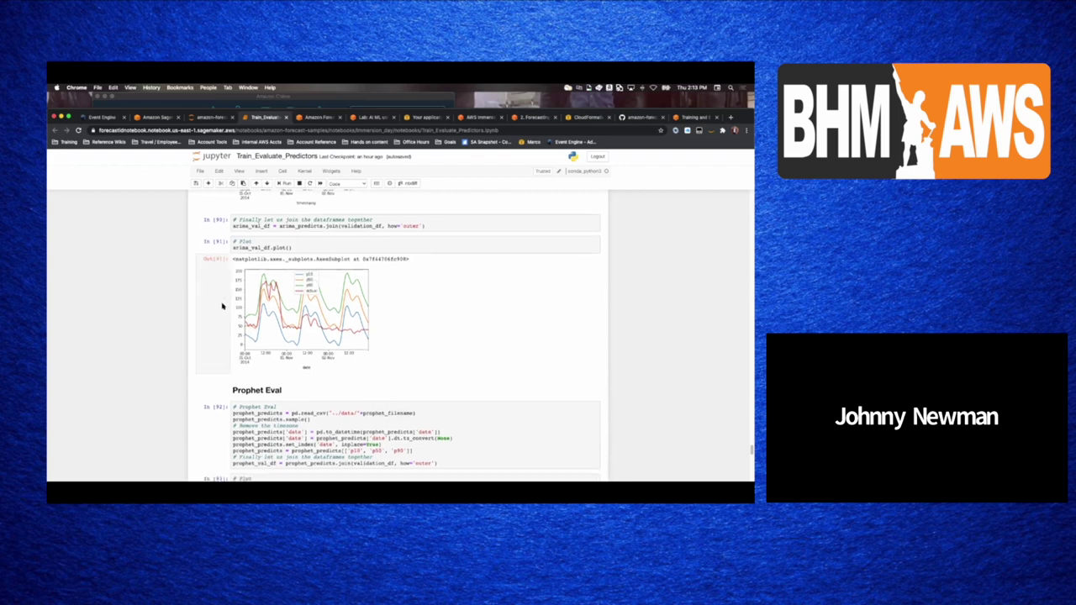
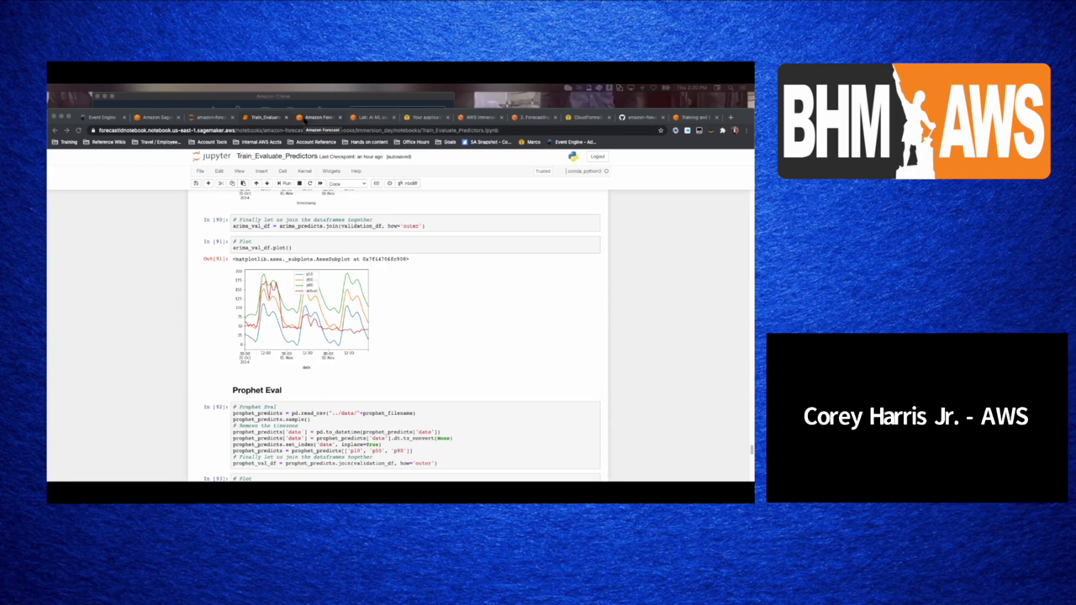
# - Switch from the Jupyter evaluation notebook to the Amazon Forecast details for forecast_immersion_day_deeparp_algo_forecast
pyautogui.click(305, 119)
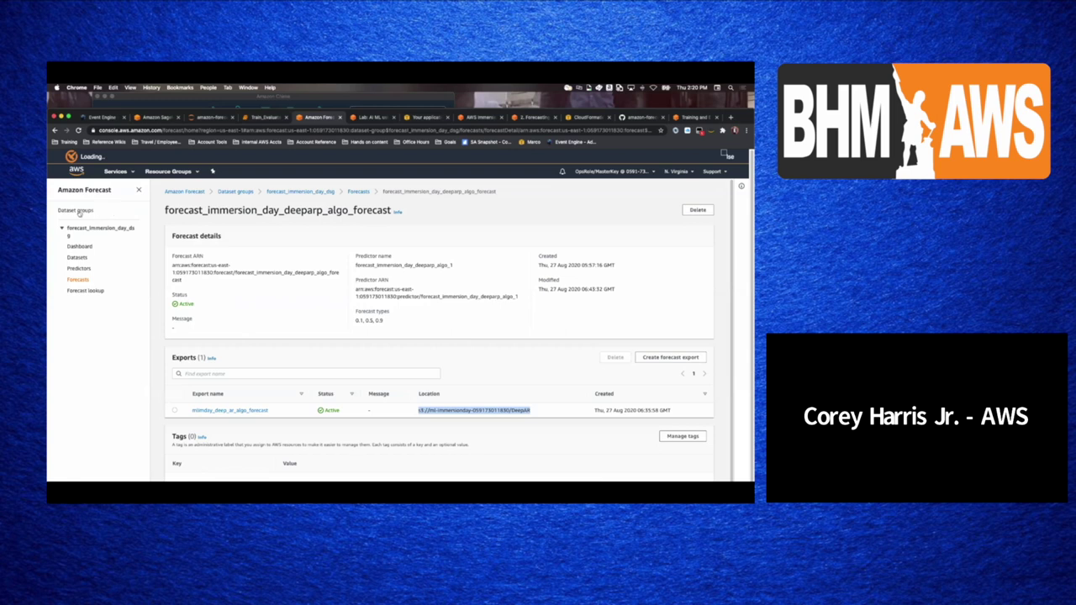
# - Leave the Amazon Forecast home page and search Services for 'sage' to reach SageMaker
pyautogui.click(178, 191)
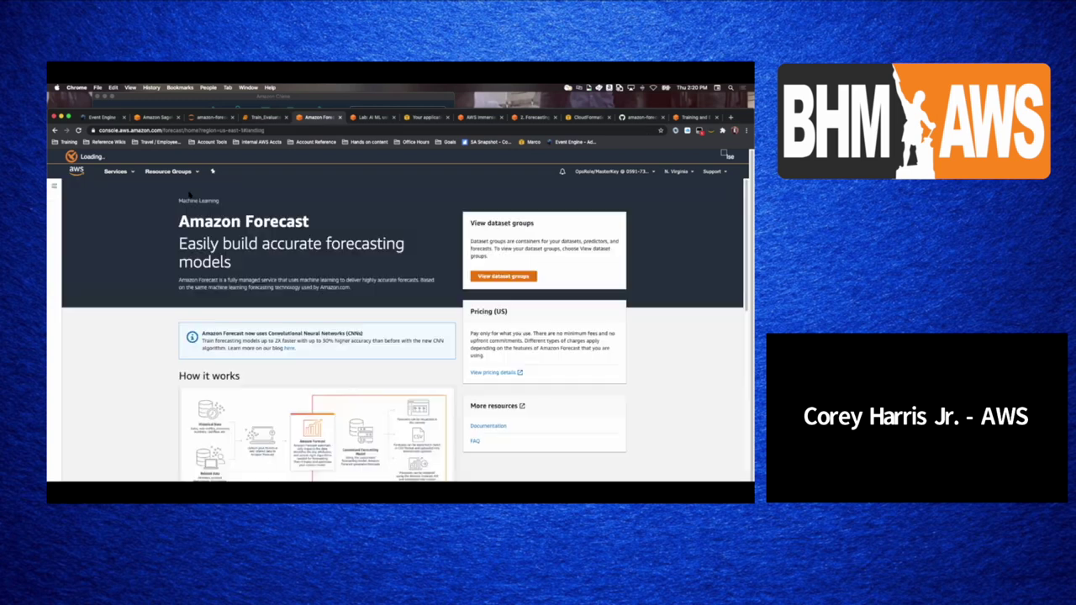
pyautogui.click(134, 173)
pyautogui.write('sage')
pyautogui.press('Return')
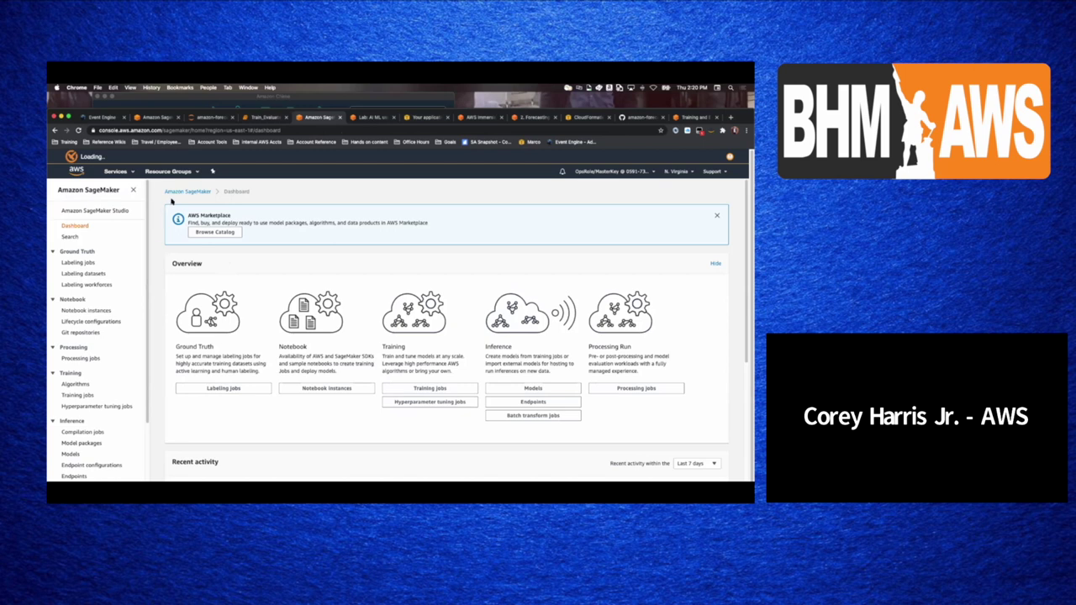
# - Go to the SageMaker notebook instances list and start creating a new notebook instance
pyautogui.click(187, 191)
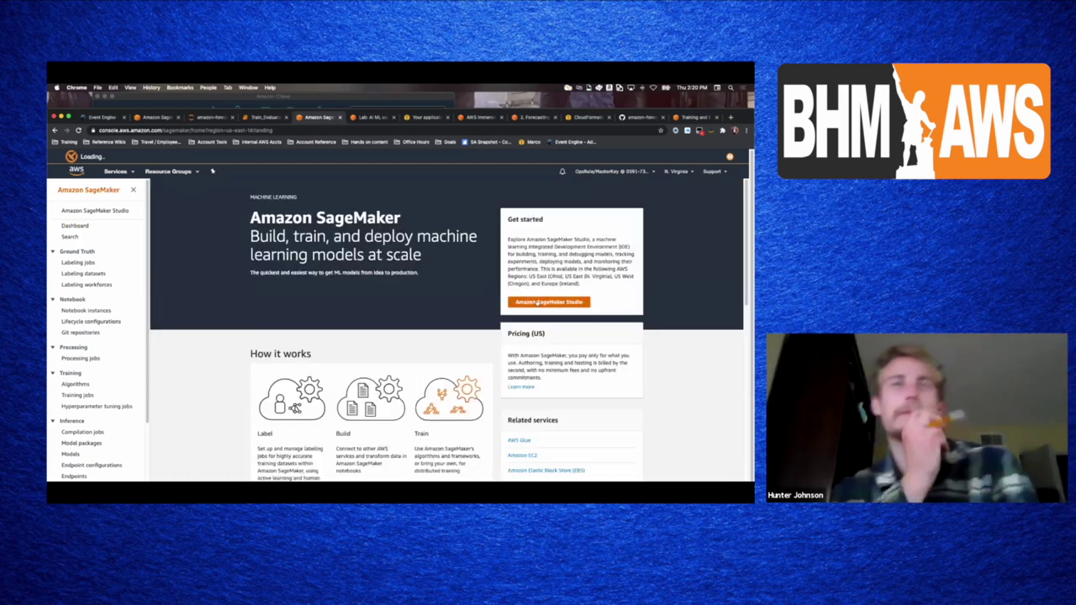
pyautogui.click(85, 310)
pyautogui.click(710, 217)
# - Browse the notebook instance type list from Standard through Accelerated computing types
pyautogui.click(156, 318)
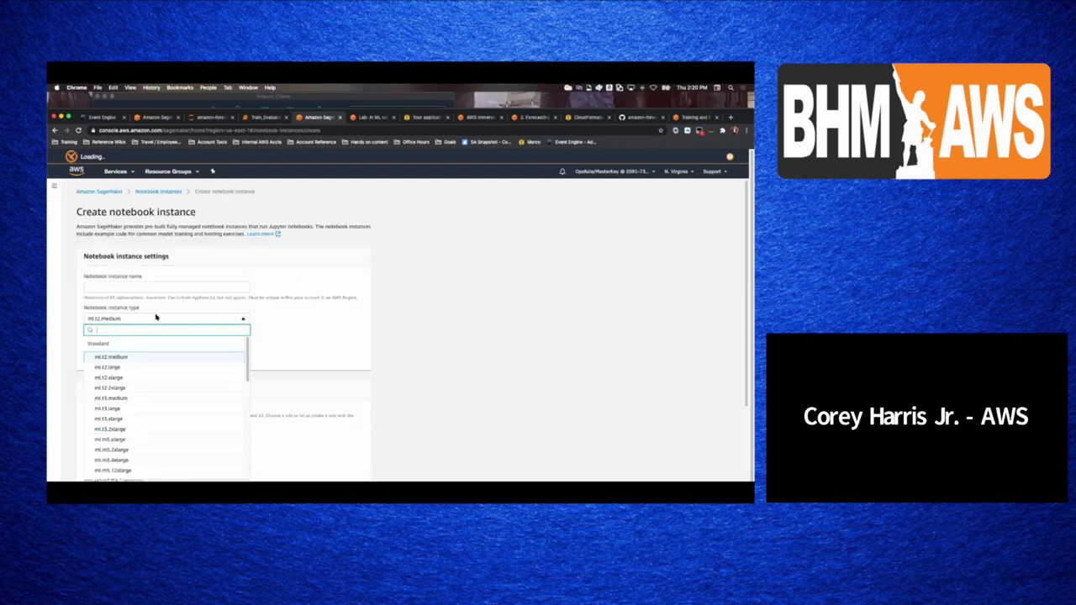
pyautogui.scroll(-2, 271, 356)
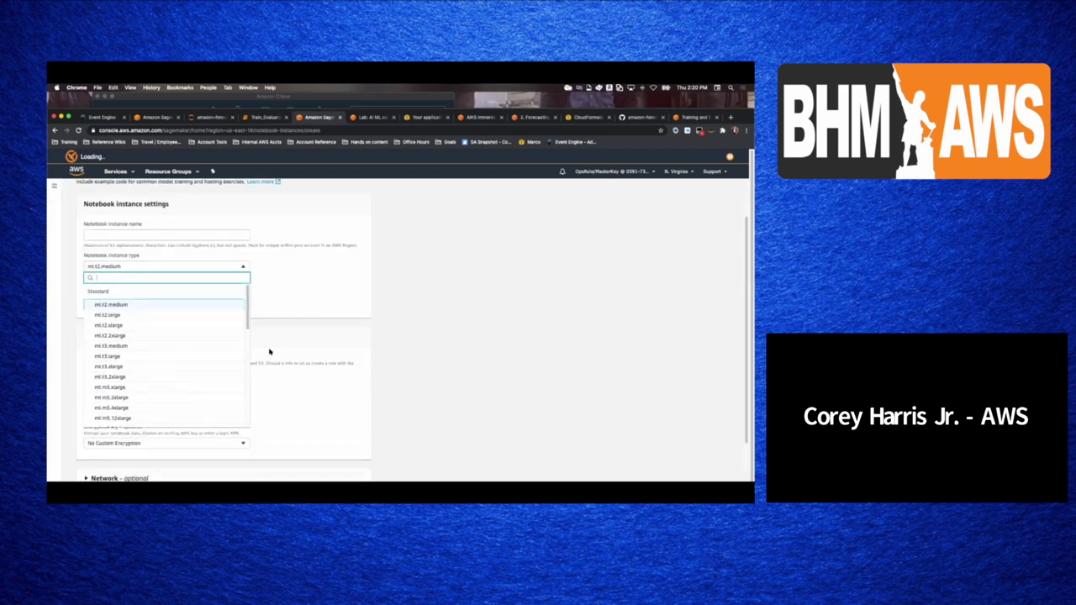
pyautogui.scroll(-5, 237, 382)
pyautogui.scroll(-3, 237, 382)
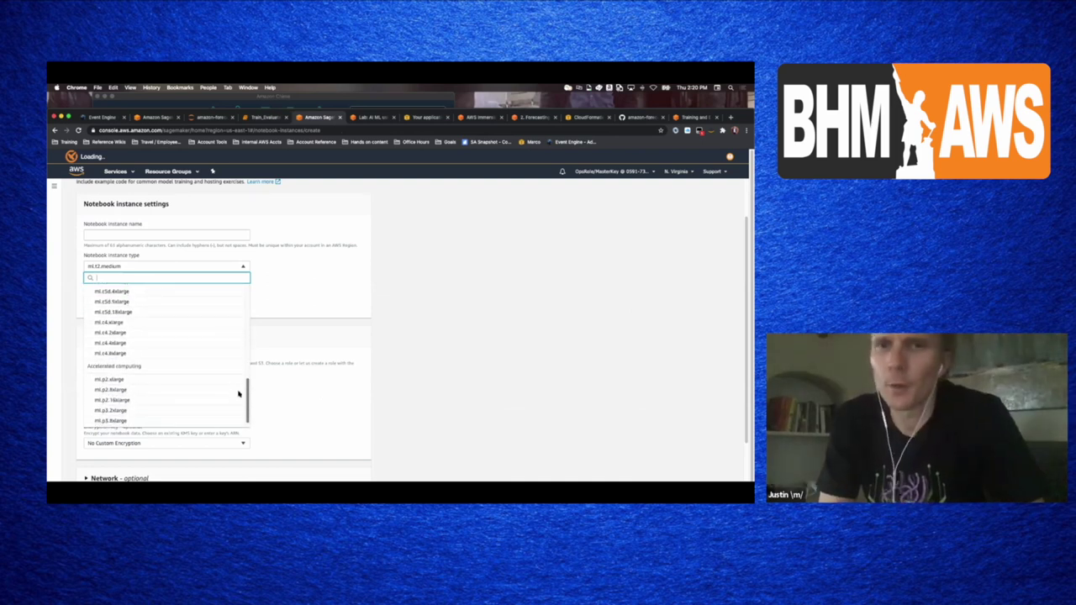
pyautogui.scroll(3, 244, 382)
pyautogui.scroll(-5, 250, 353)
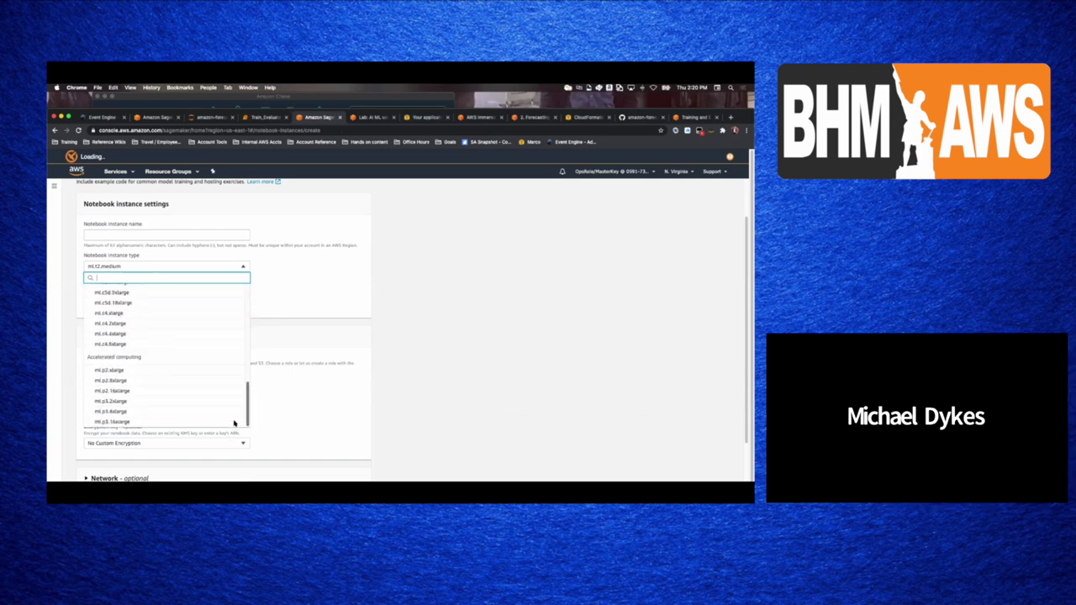
pyautogui.scroll(5, 238, 405)
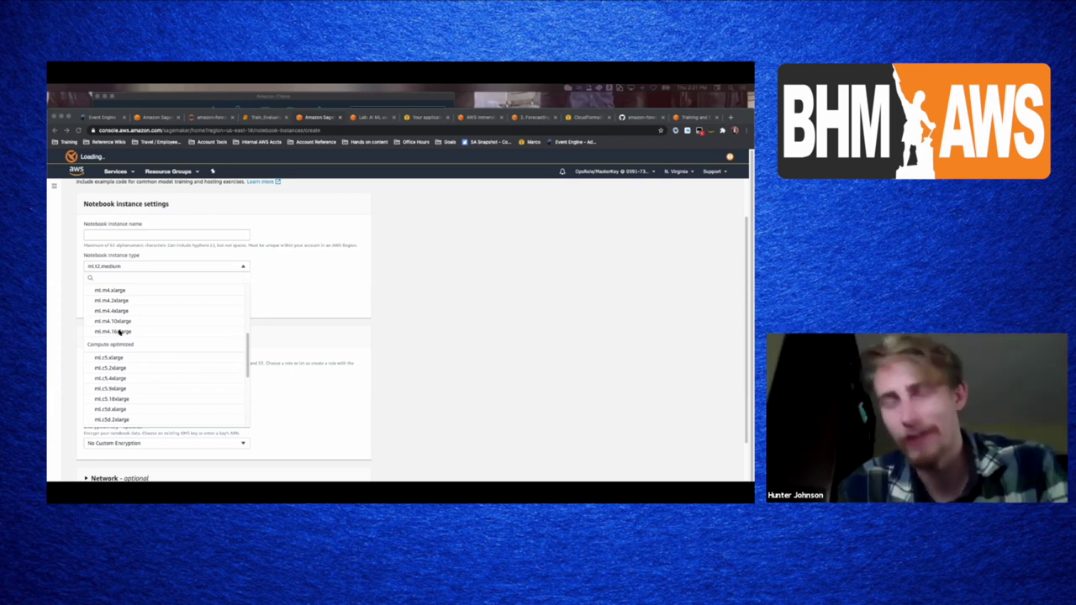
# - Scroll the instance type list up and down, then close it with ml.t2.medium still selected
pyautogui.click(248, 340)
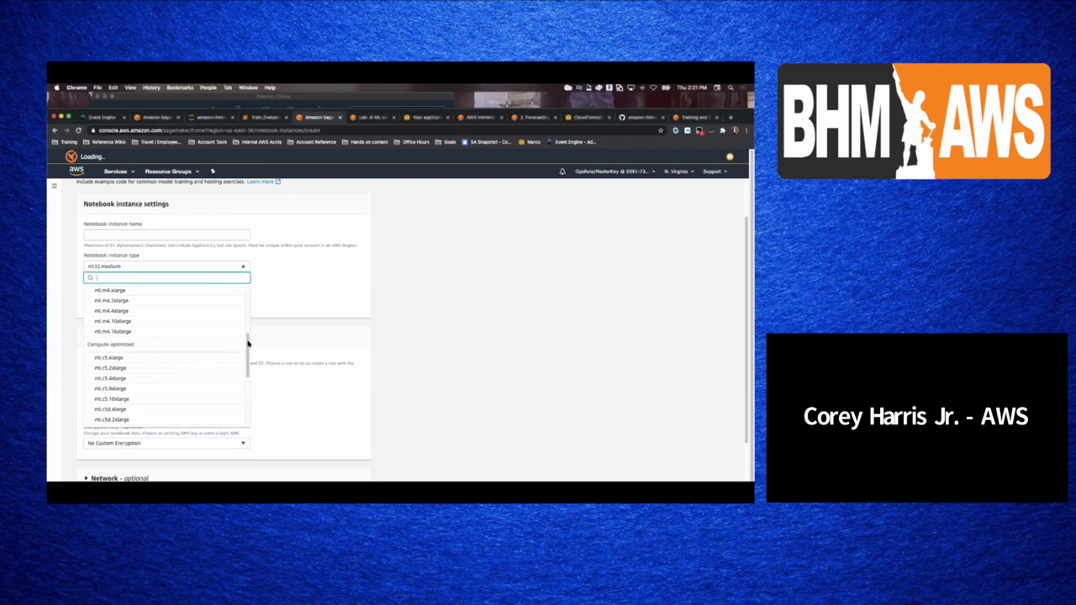
pyautogui.moveTo(248, 339); pyautogui.dragTo(246, 264)
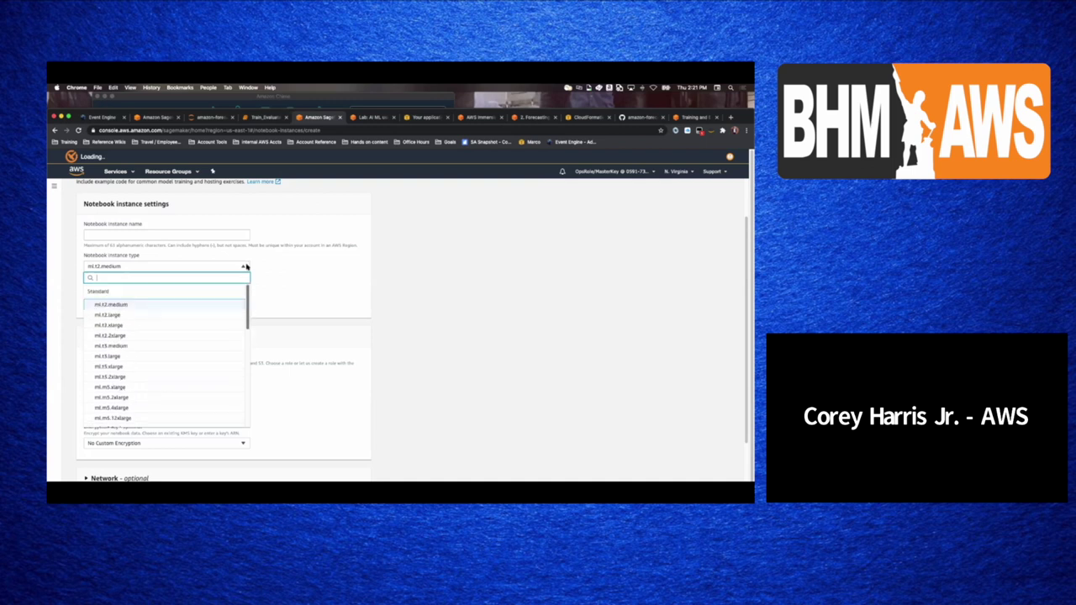
pyautogui.moveTo(247, 324); pyautogui.dragTo(247, 389)
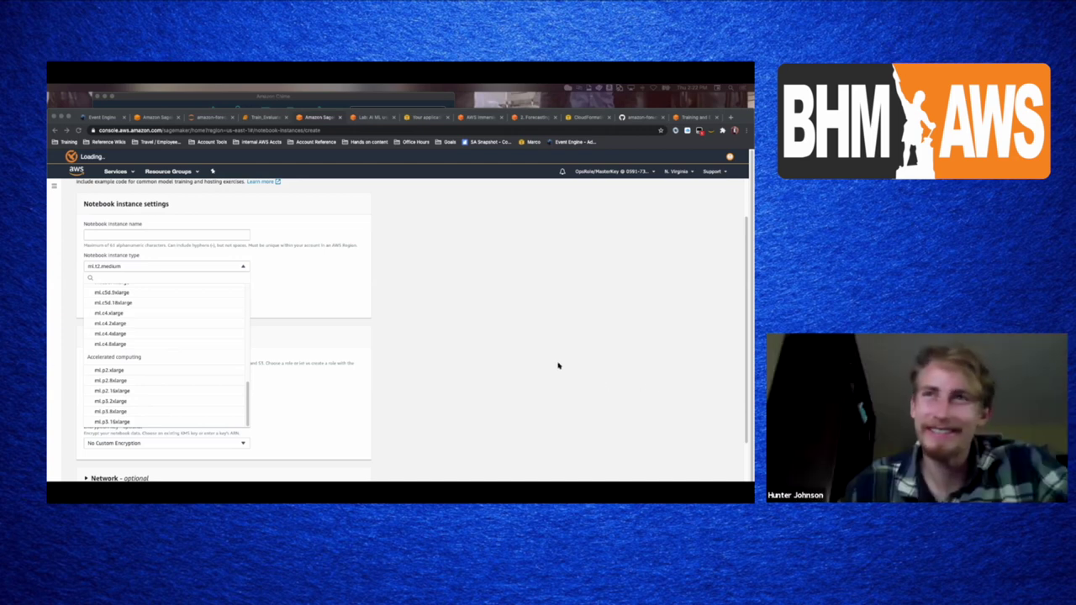
pyautogui.press('super+Tab')
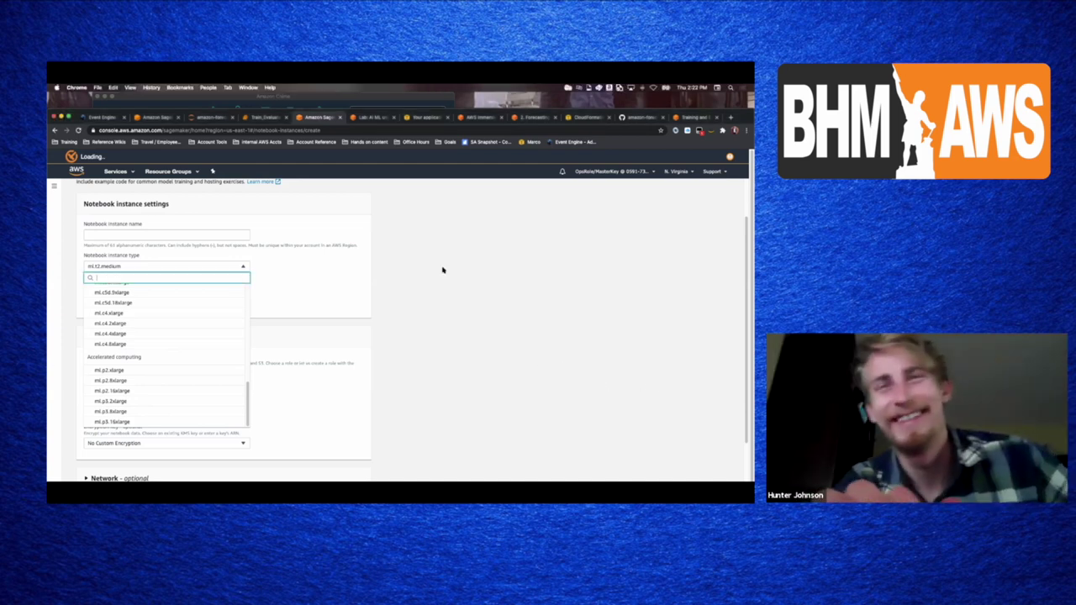
pyautogui.click(337, 271)
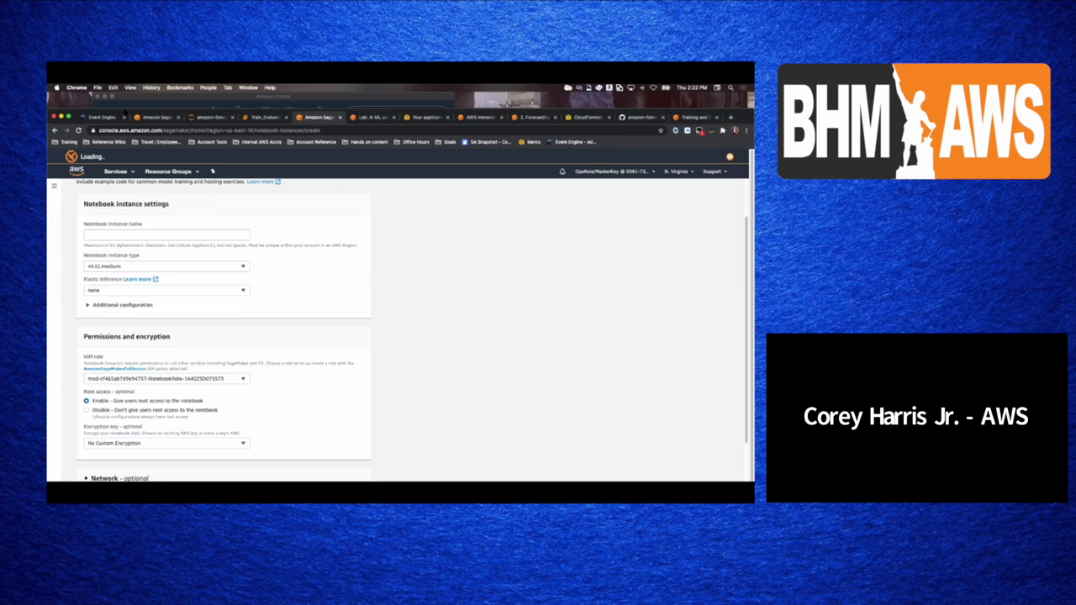
pyautogui.click(220, 267)
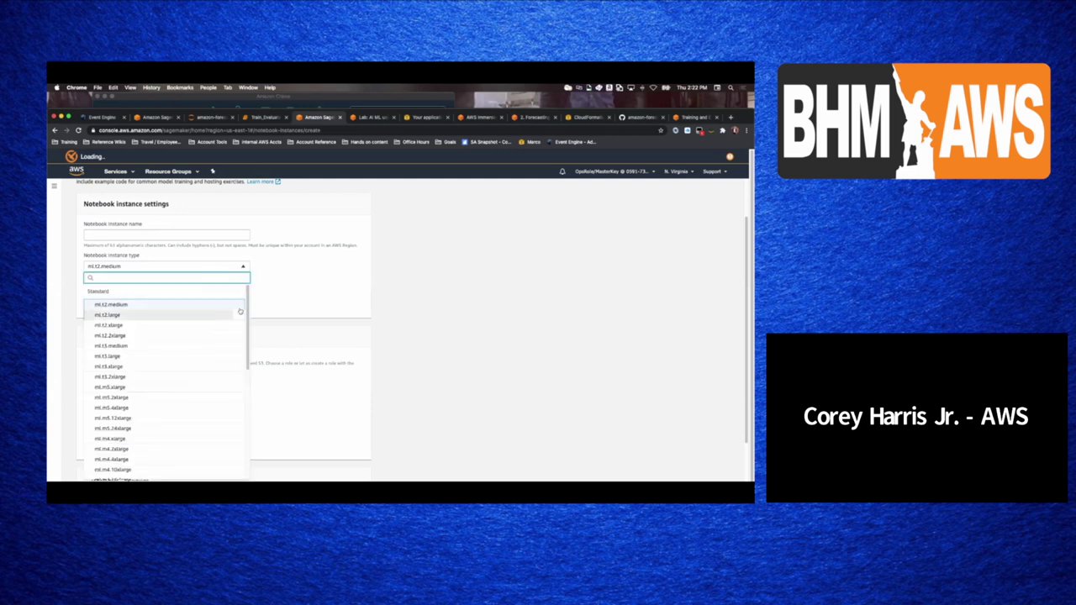
pyautogui.moveTo(248, 313); pyautogui.dragTo(260, 428)
pyautogui.click(316, 414)
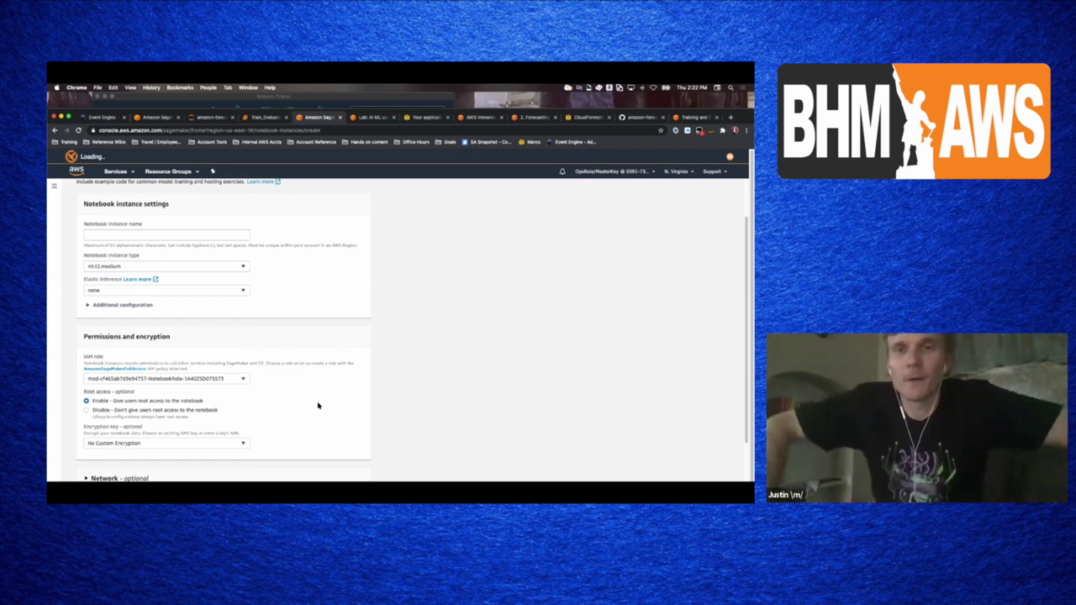
# - Look through the rest of the notebook instance form, then close the Amazon Chime chat window
pyautogui.scroll(-3, 317, 406)
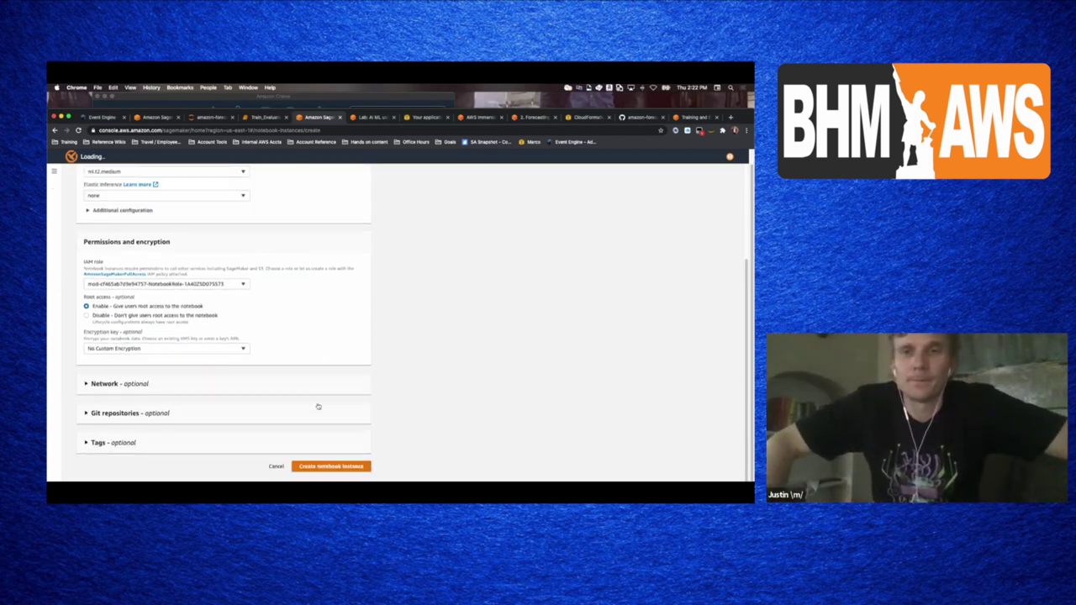
pyautogui.scroll(2, 318, 406)
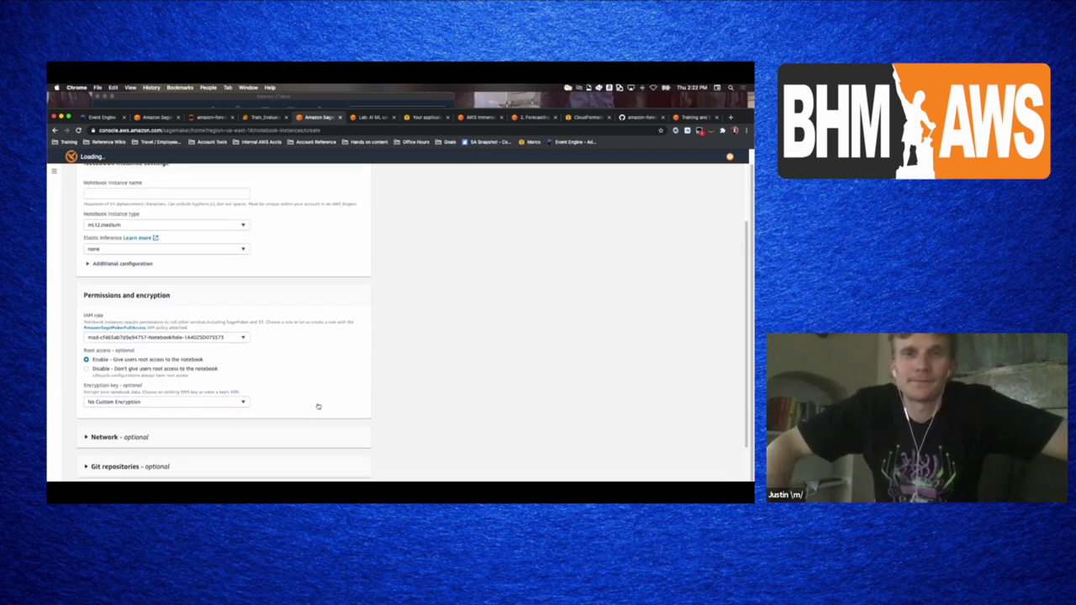
pyautogui.scroll(3, 318, 406)
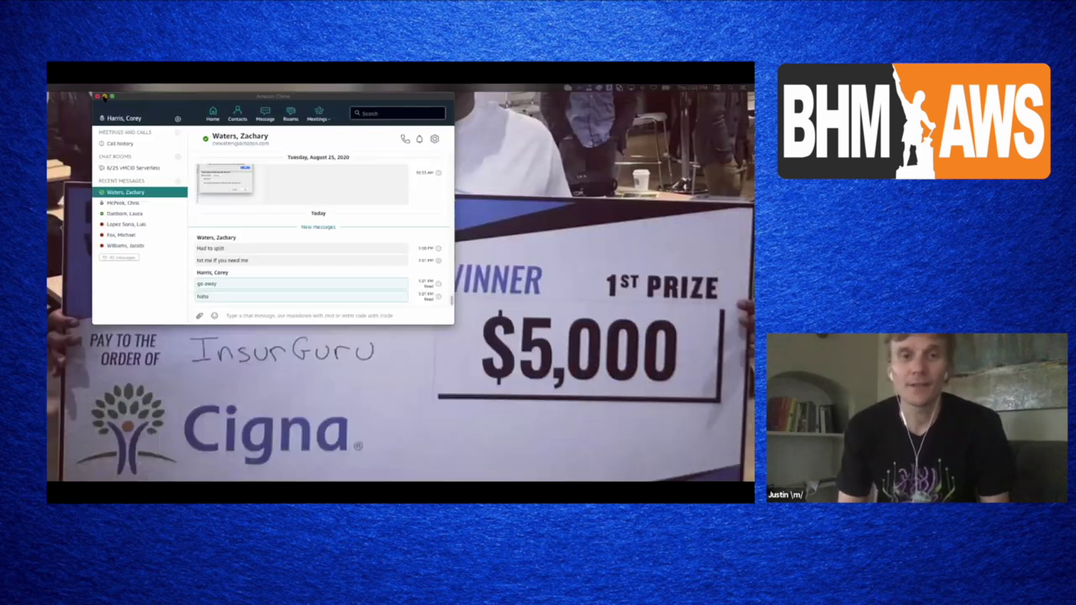
pyautogui.click(103, 96)
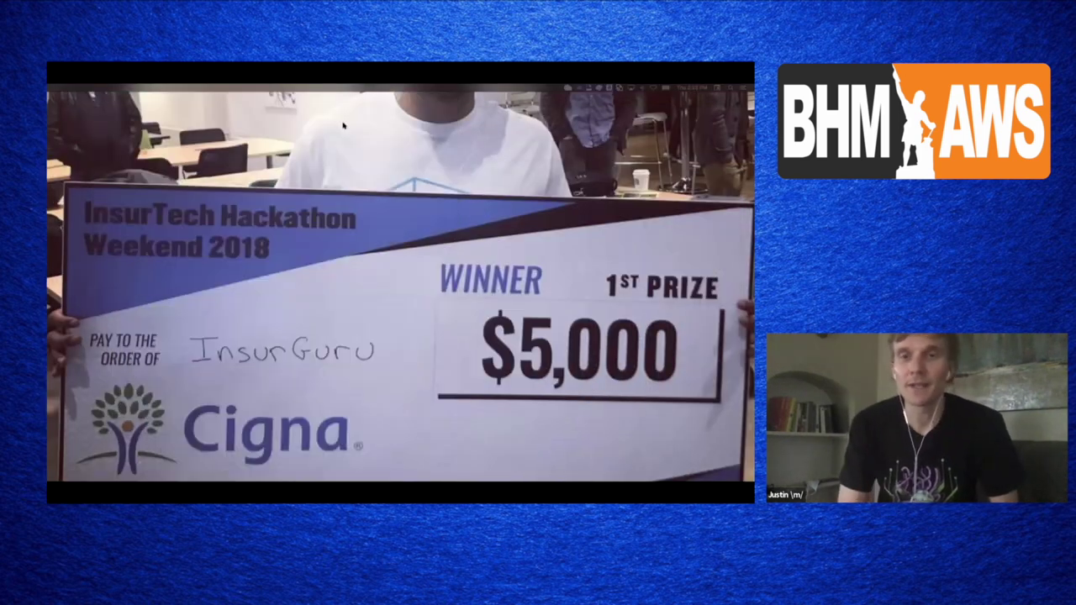